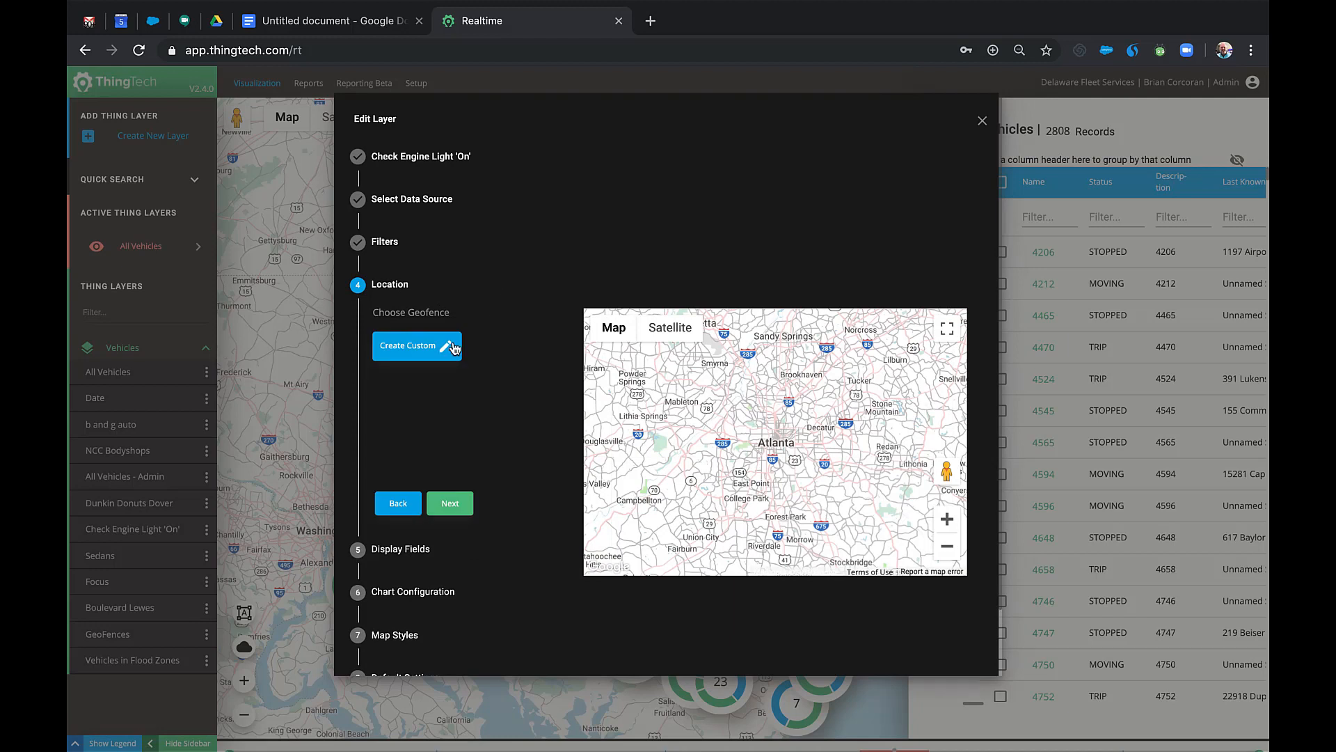
Step the Check Engine Light 'On' layer wizard through Location, Display Fields, Map Styles and Default Settings, then close it.
left_click(448, 350)
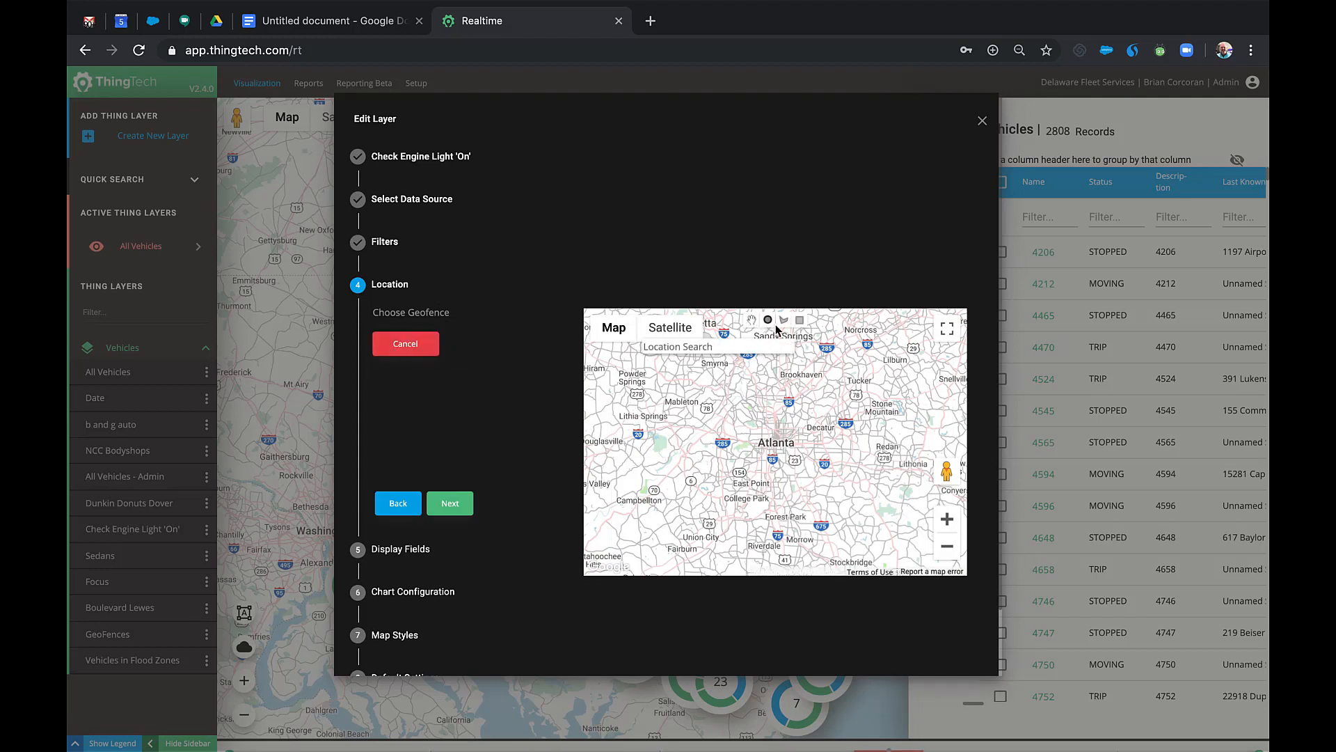
left_click(435, 346)
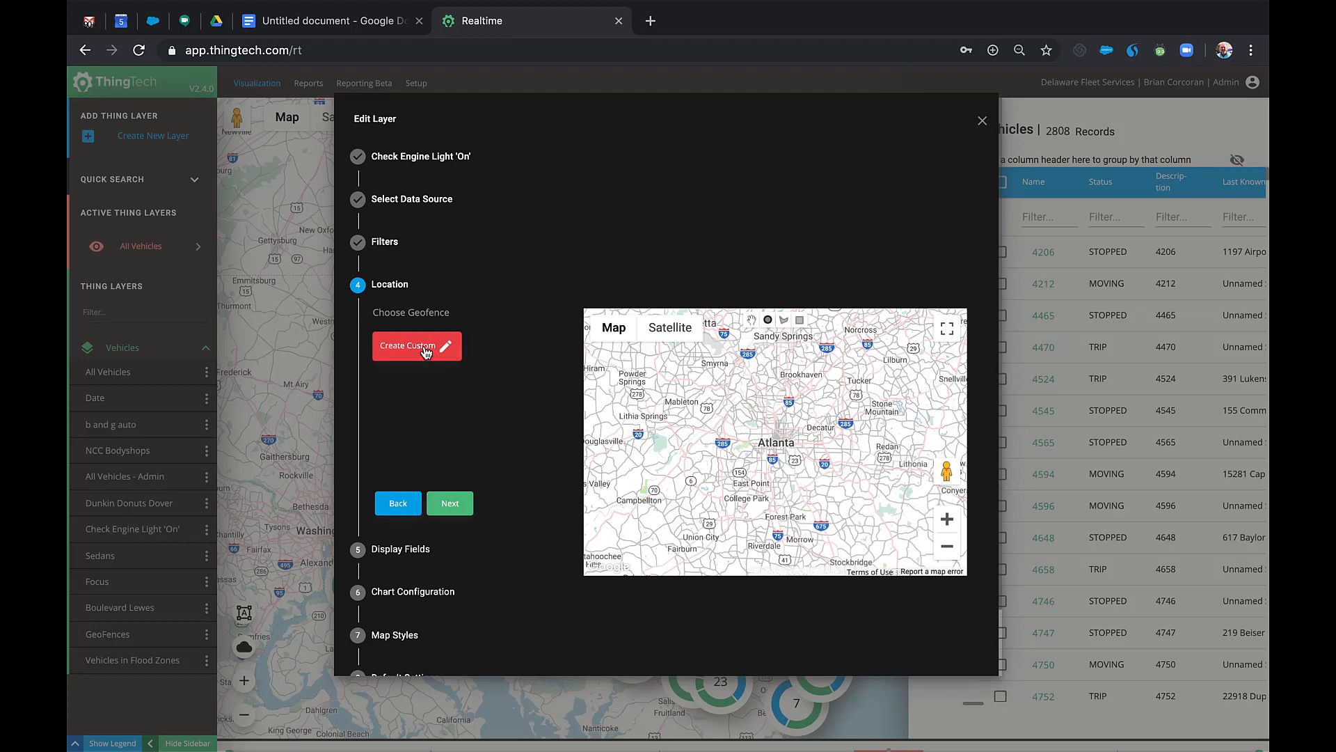
left_click(467, 509)
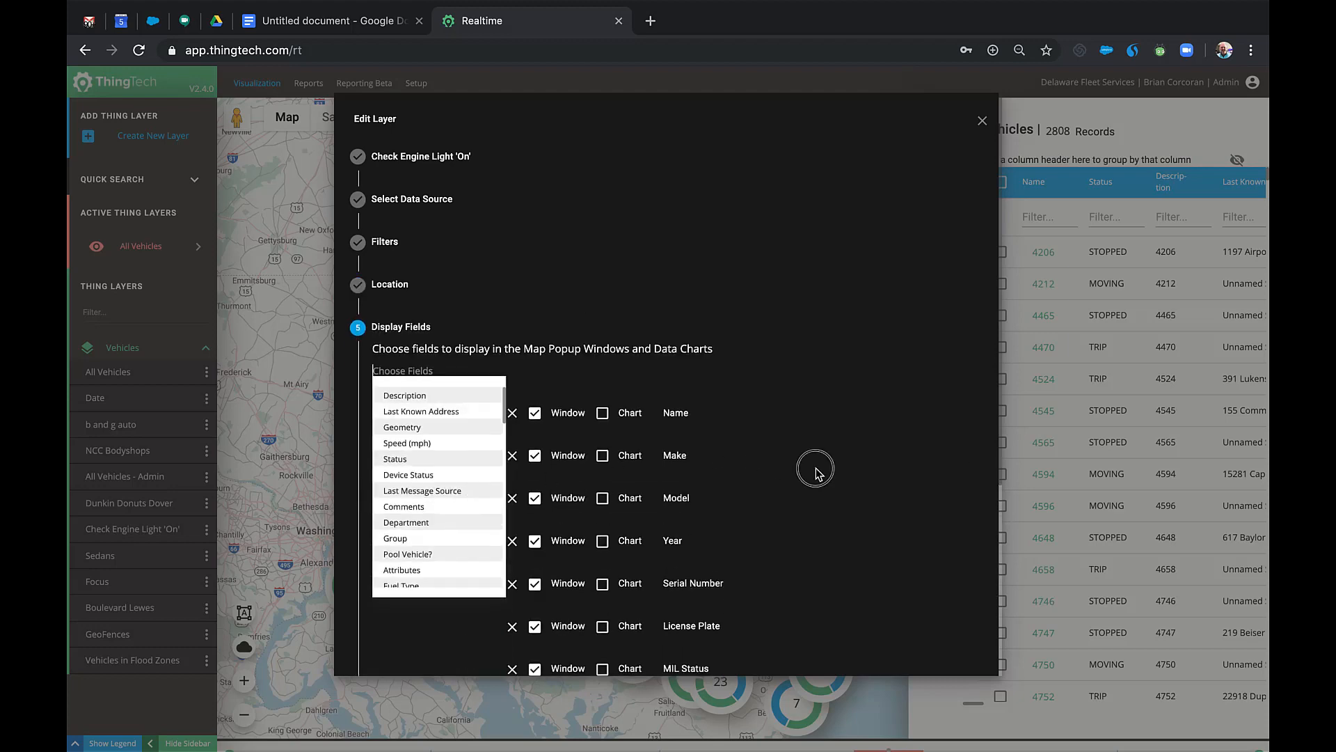
left_click(817, 472)
scroll(816, 473, "down", 3)
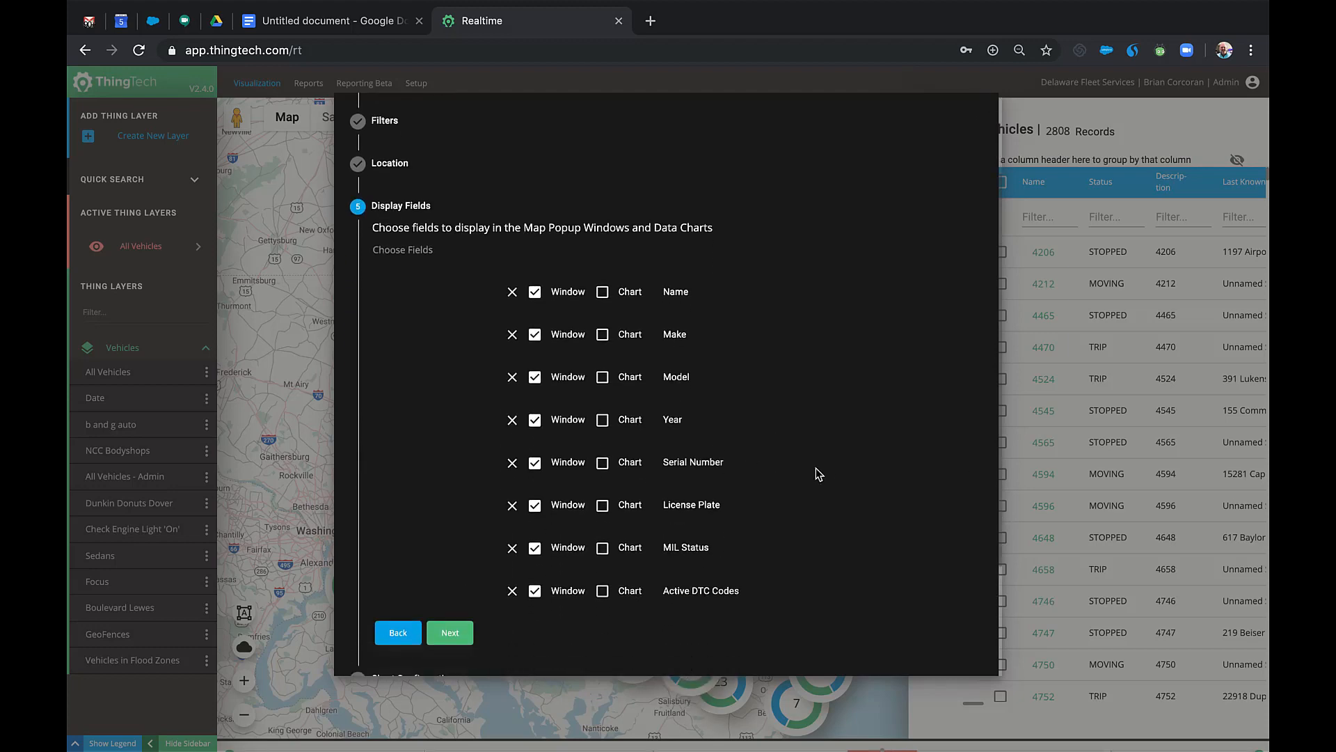
left_click(450, 632)
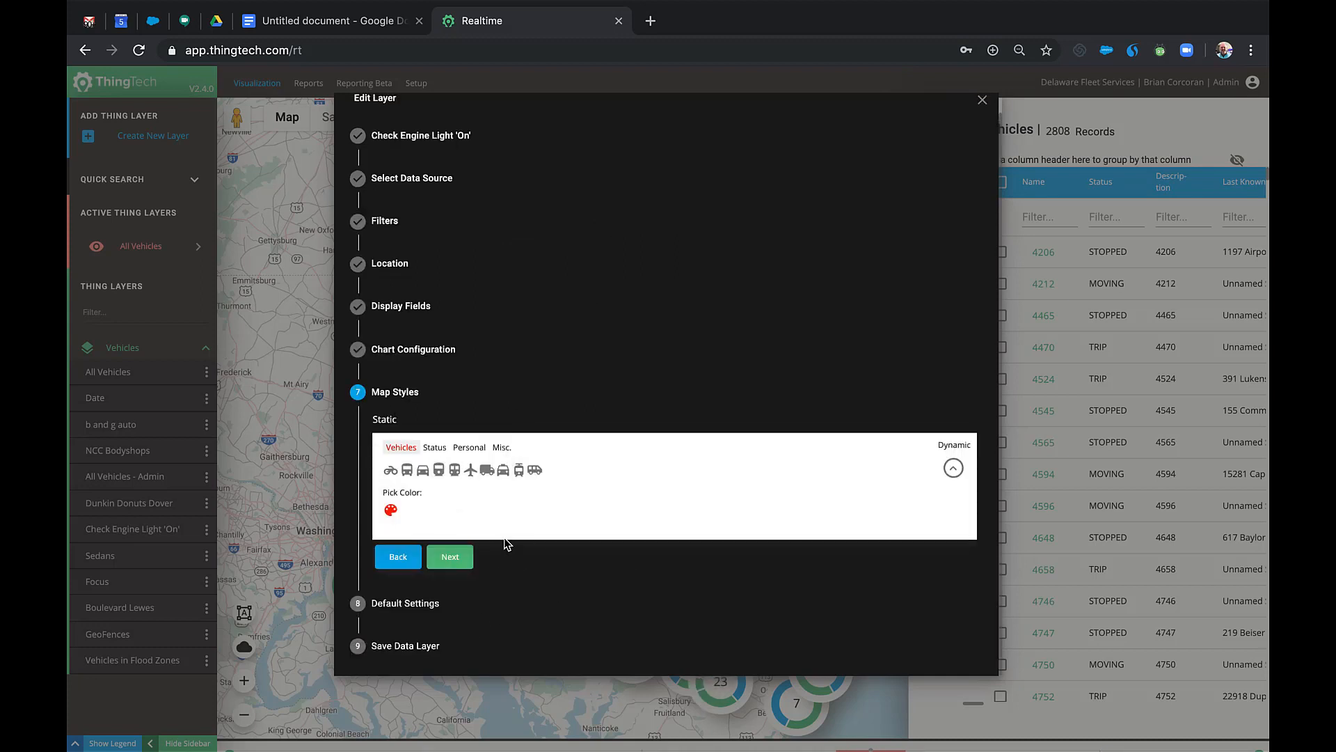
left_click(440, 449)
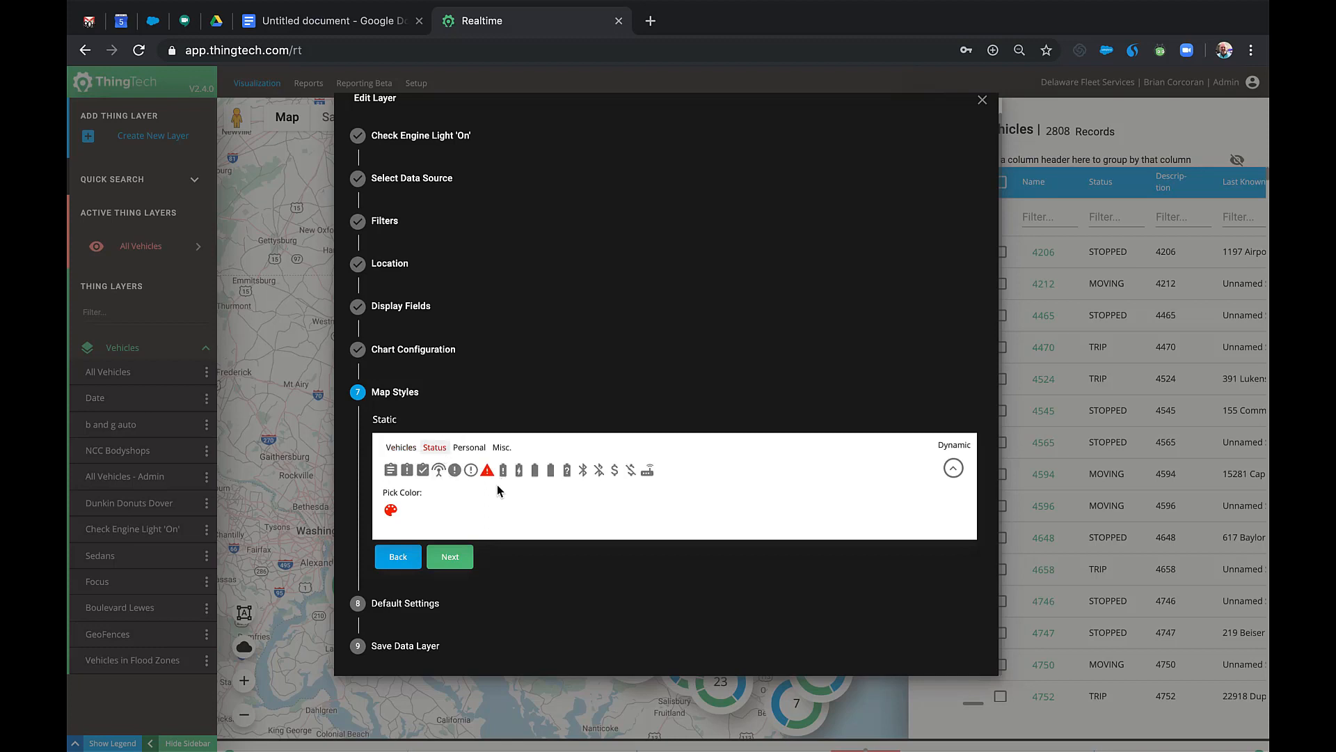
left_click(450, 556)
left_click(454, 611)
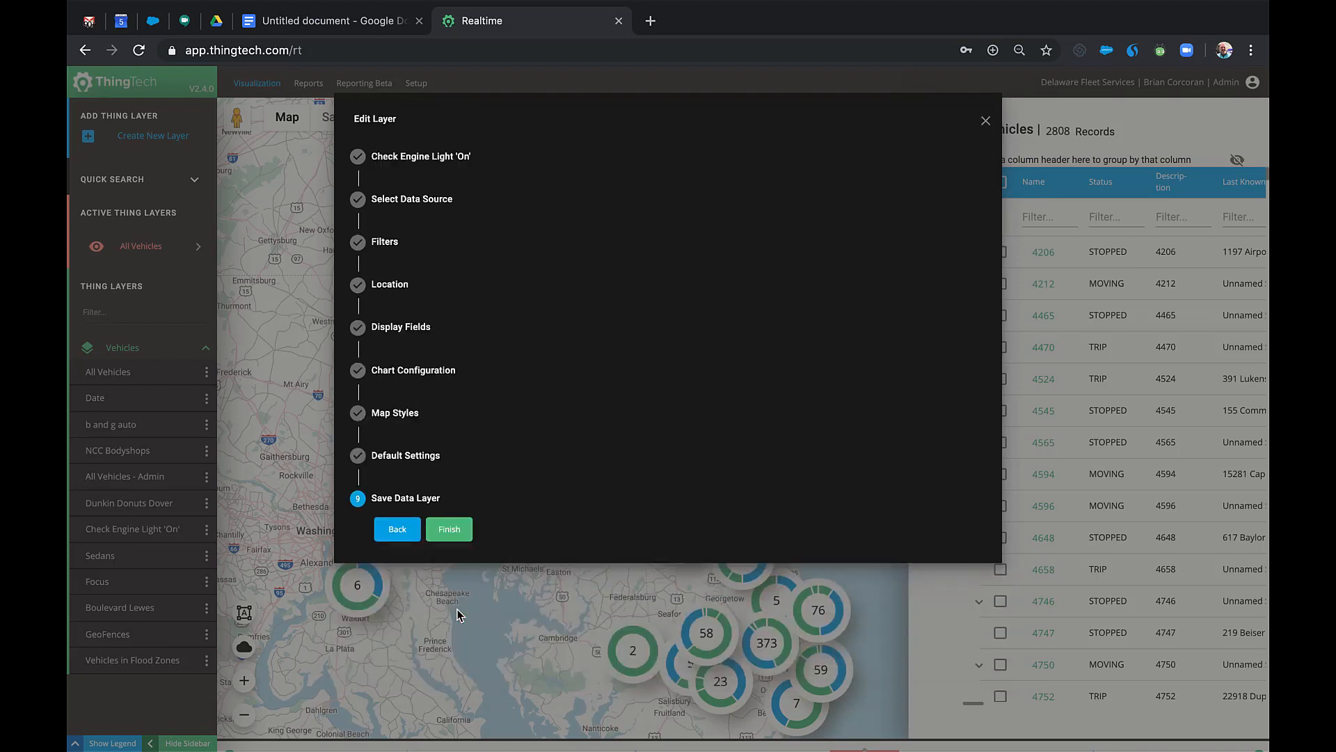
left_click(986, 120)
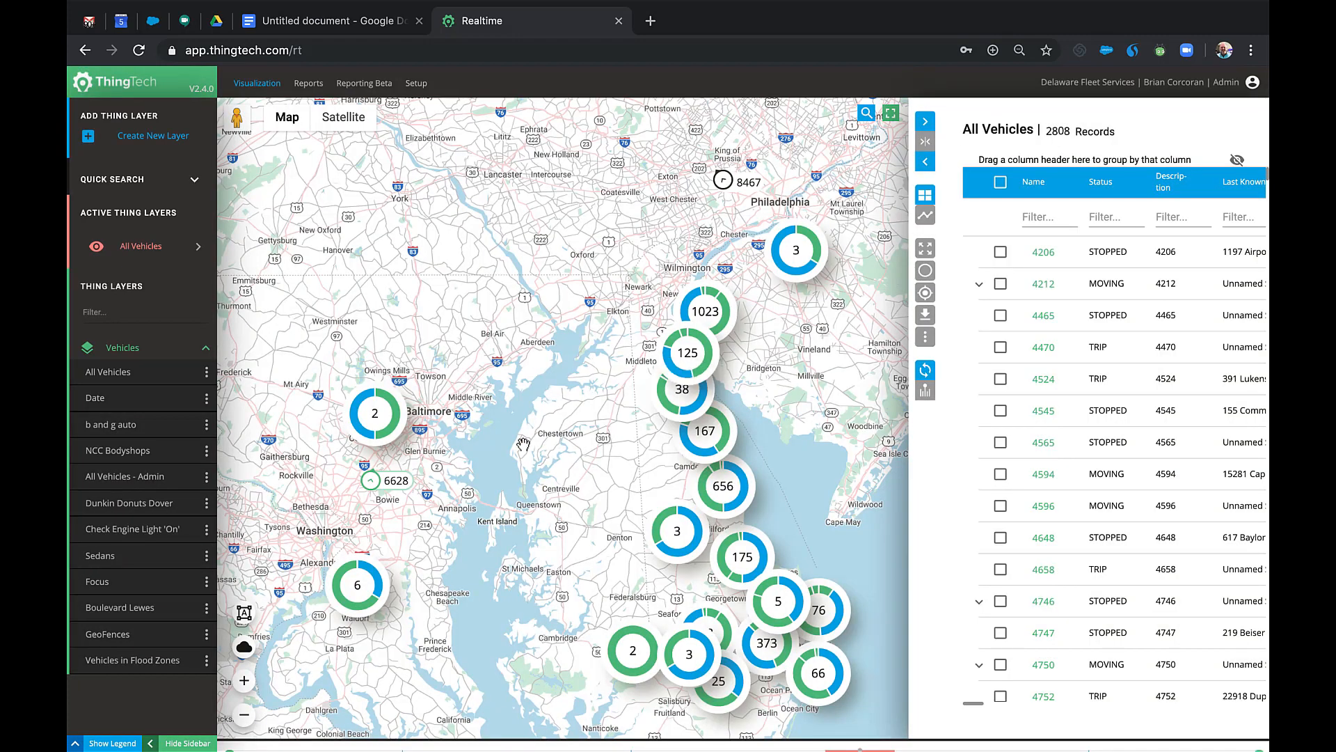
left_click(244, 714)
left_click(243, 714)
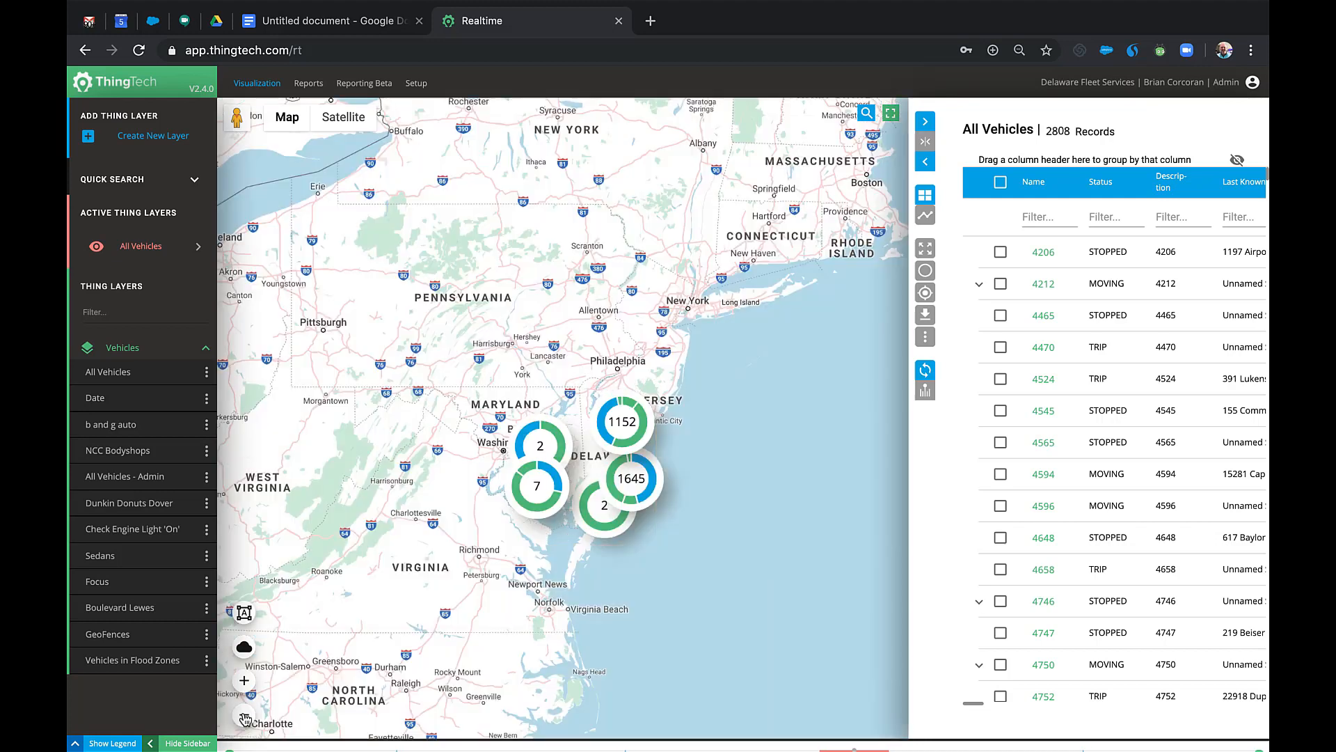
left_click(244, 649)
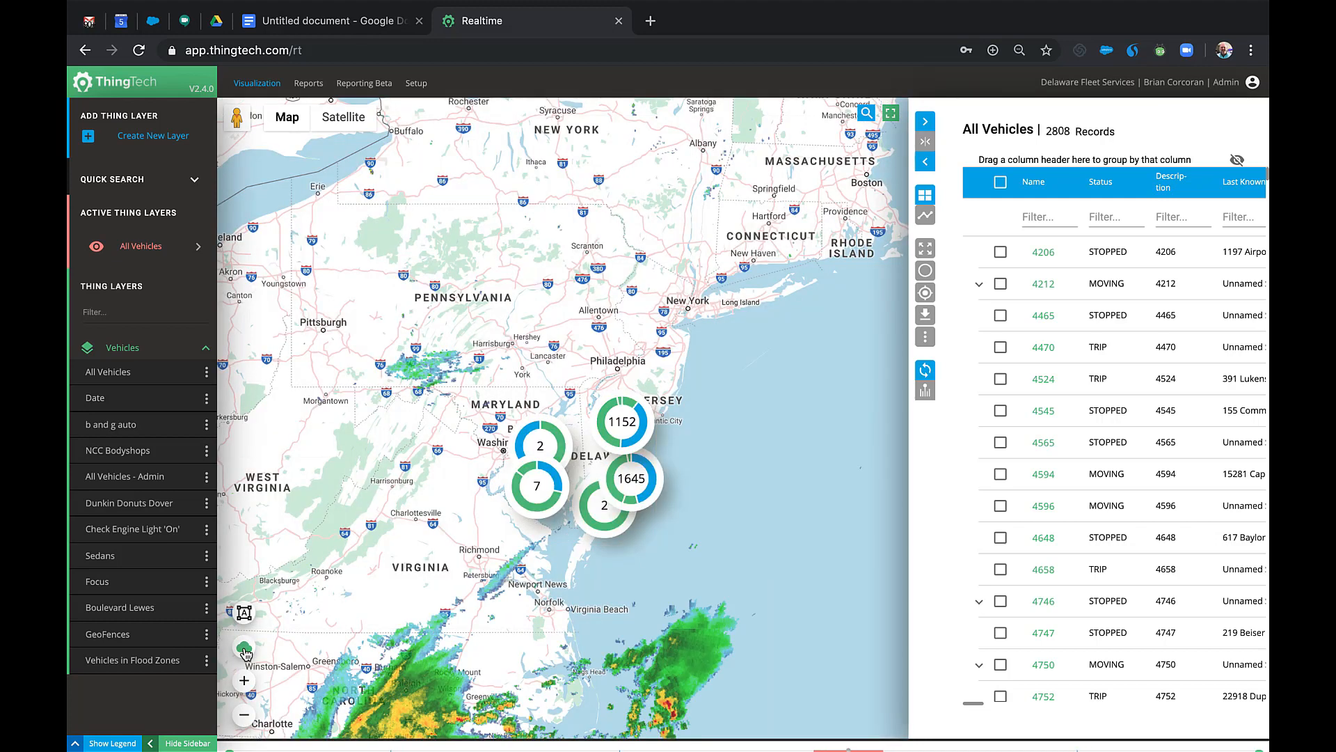
left_click(244, 714)
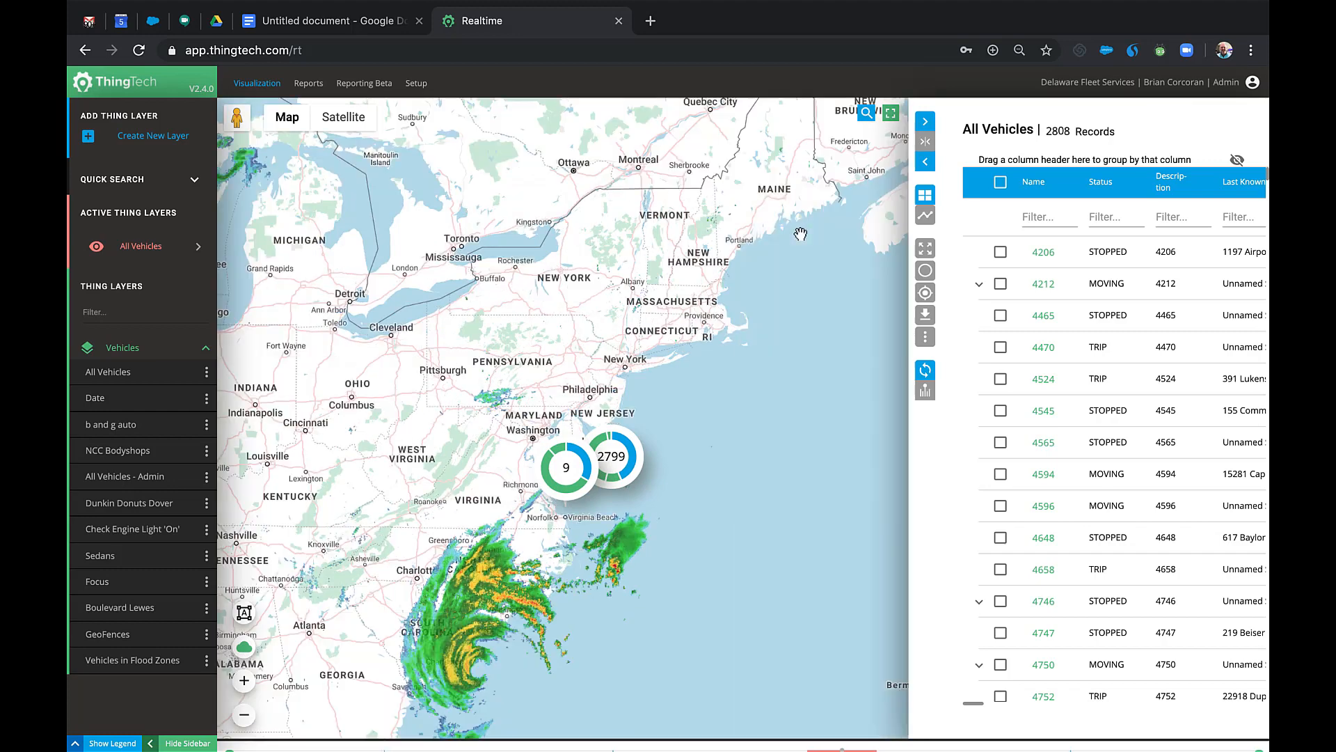
left_click(893, 116)
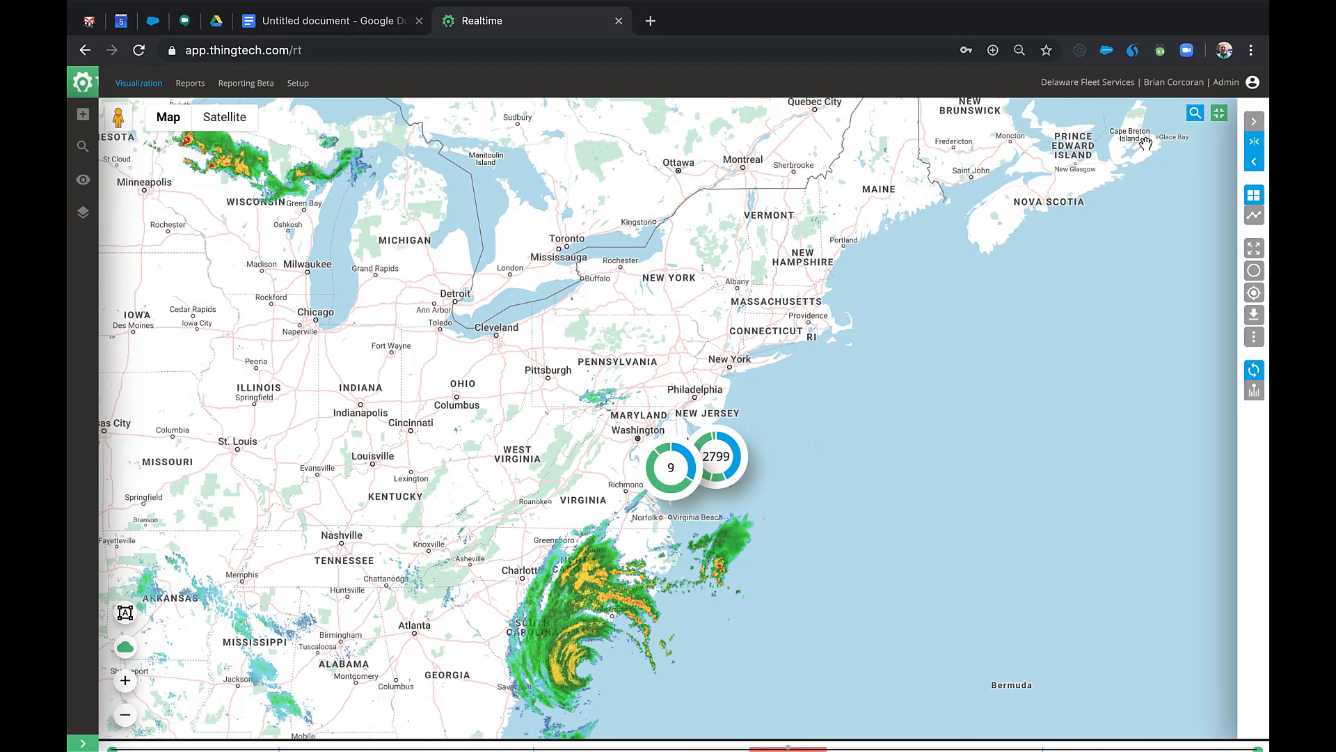
left_click(1218, 114)
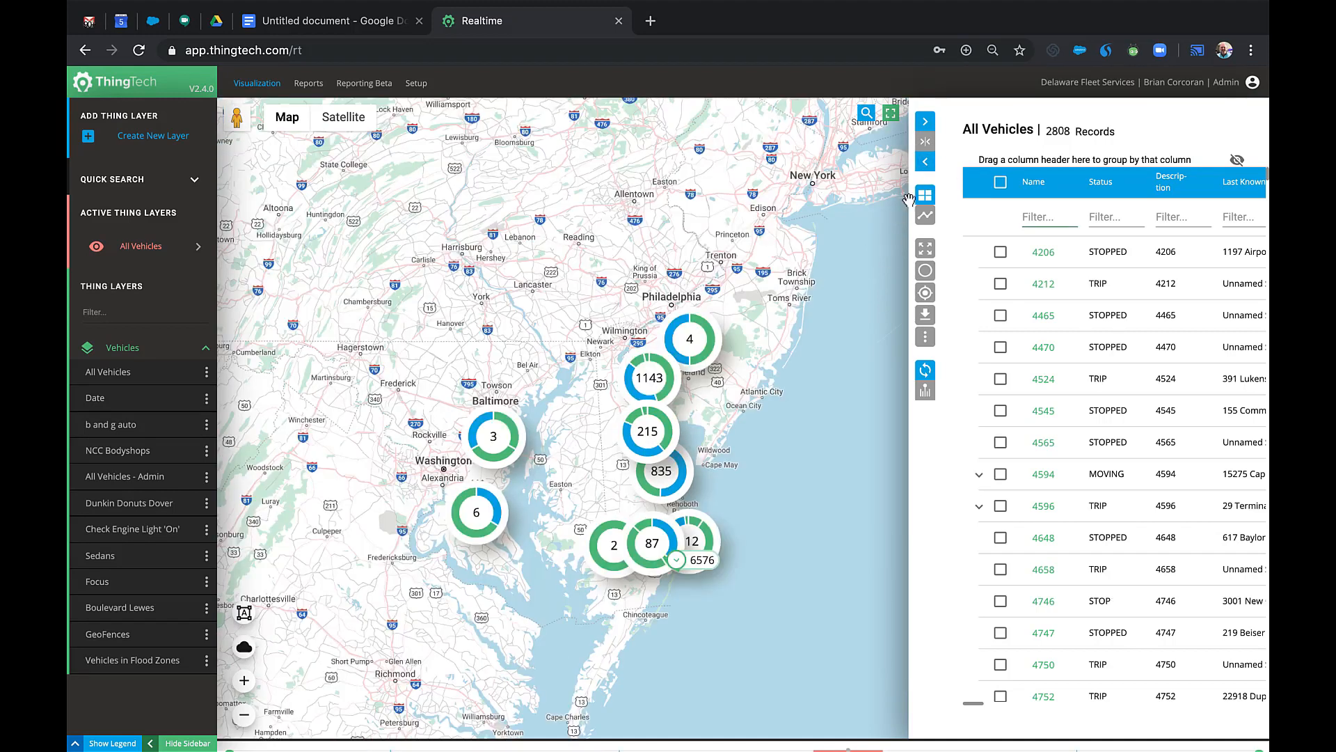
left_click(927, 165)
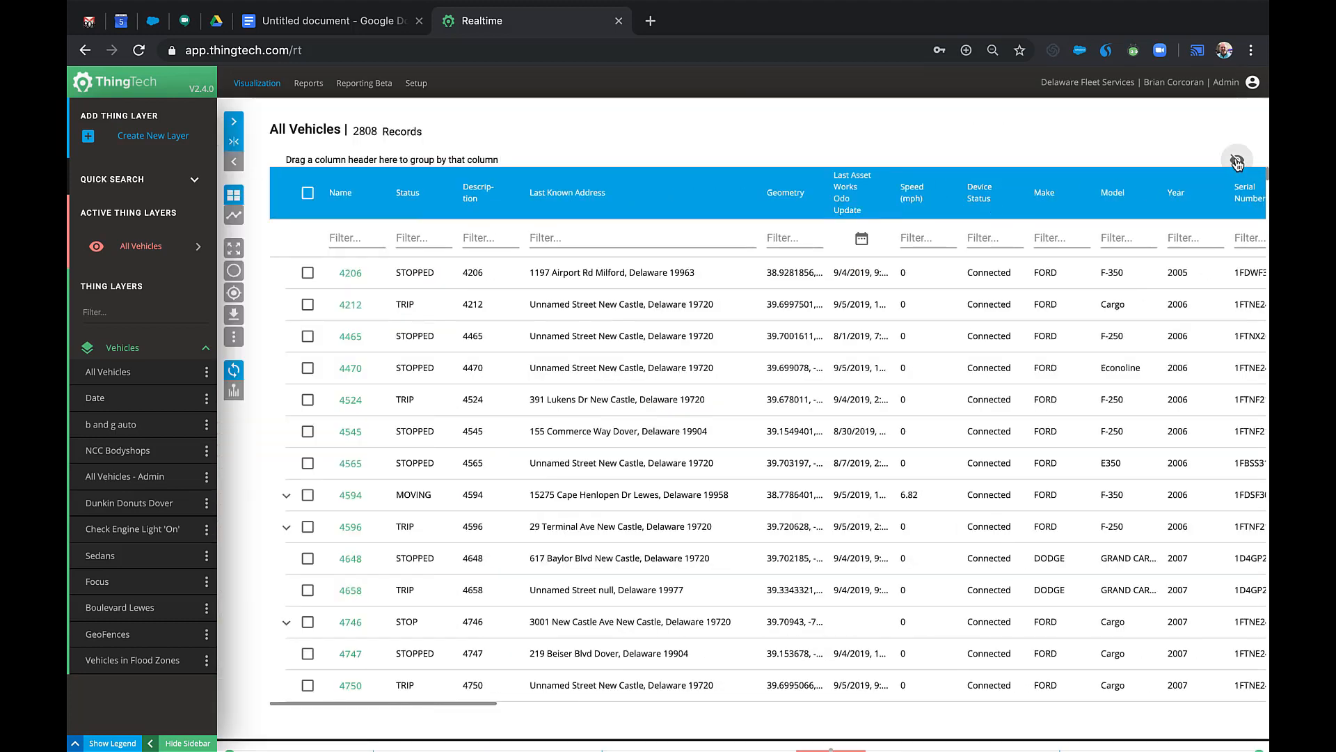
left_click(1237, 162)
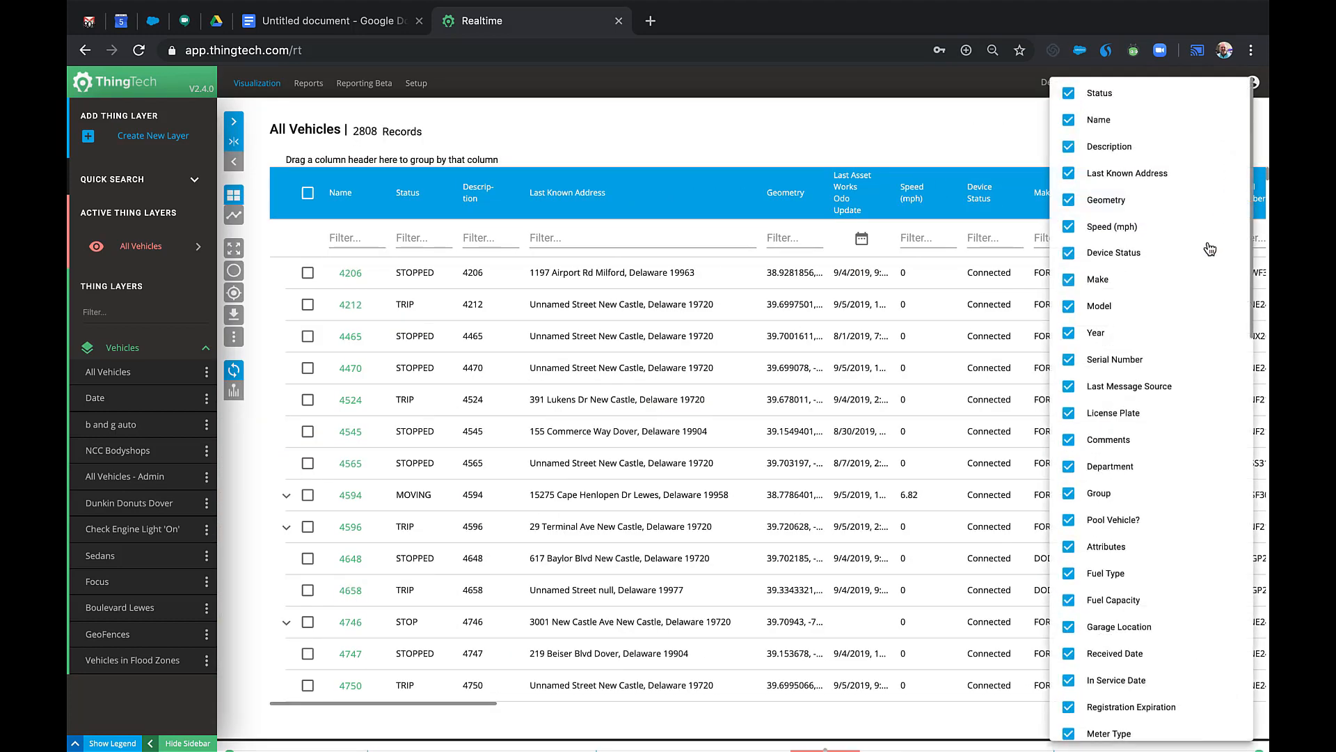
scroll(1194, 299, "down", 5)
scroll(1190, 304, "up", 5)
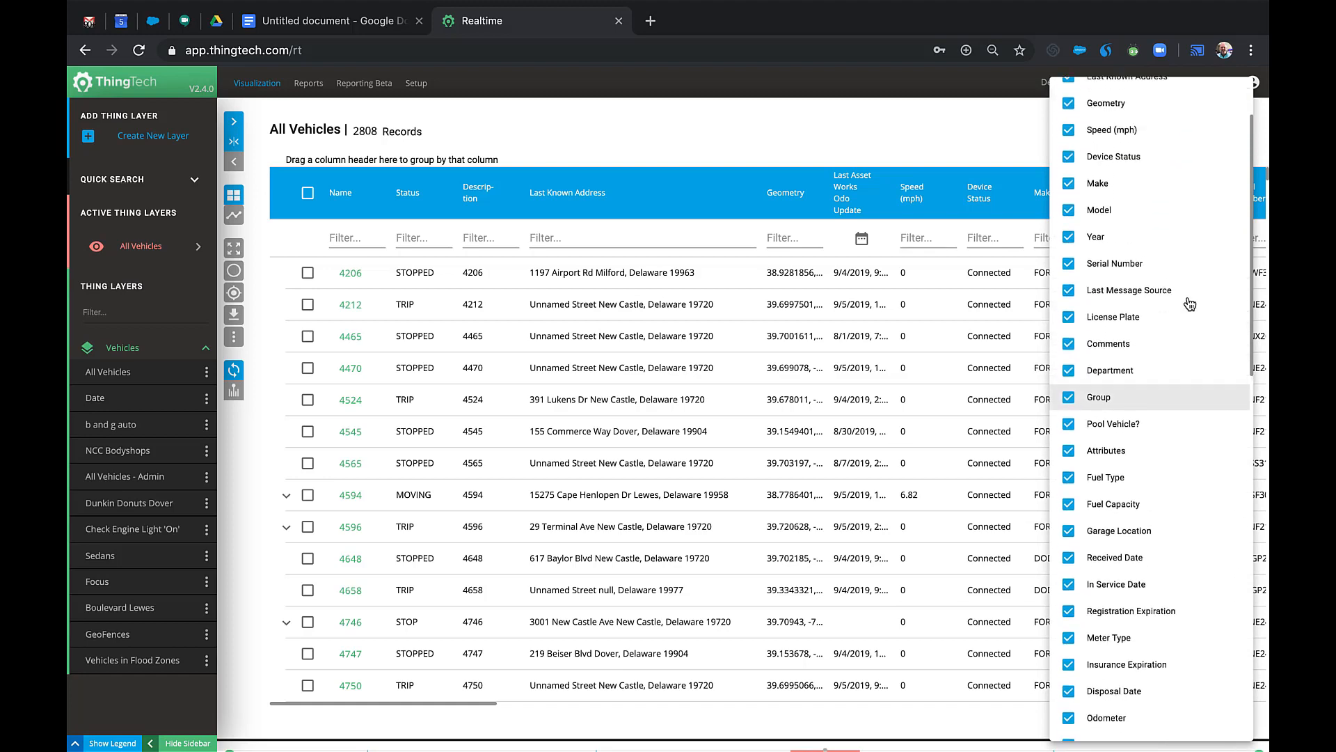
left_click(995, 148)
left_click_drag(430, 206, 288, 163)
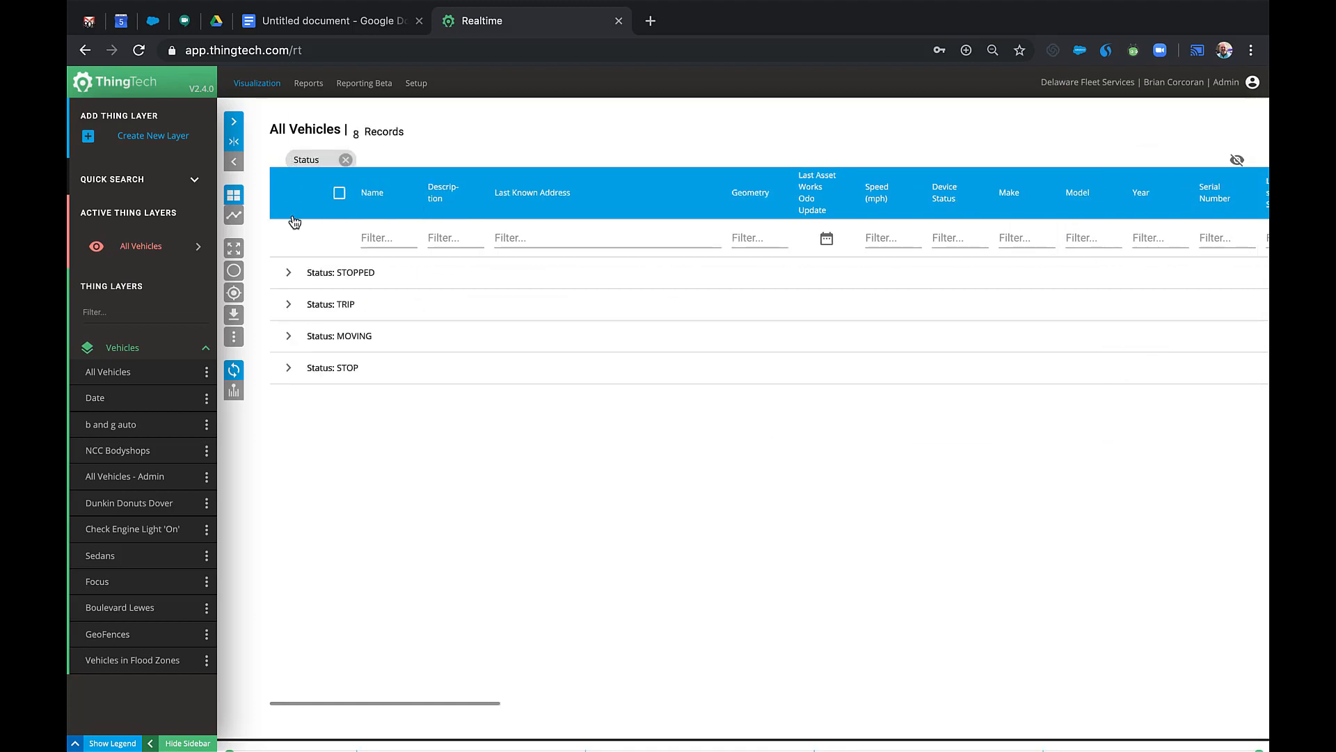
left_click(286, 338)
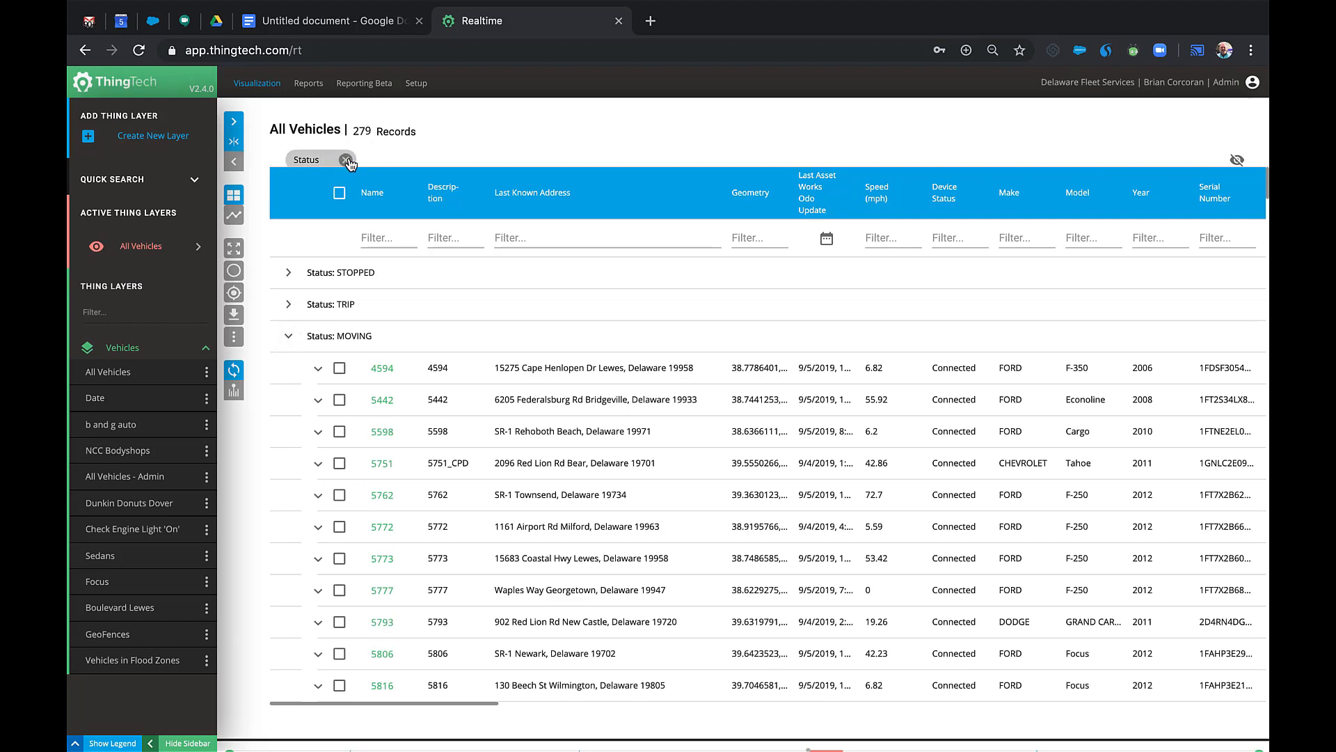
left_click(346, 161)
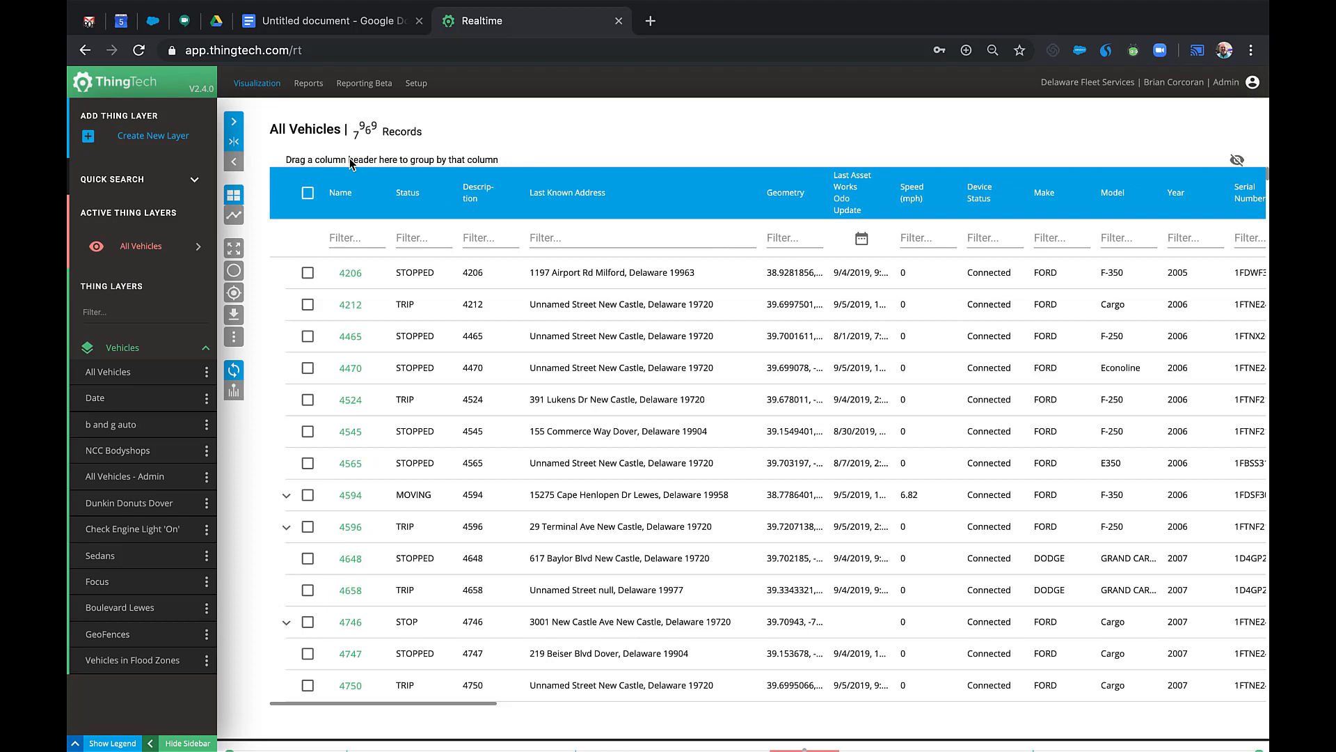
left_click(235, 142)
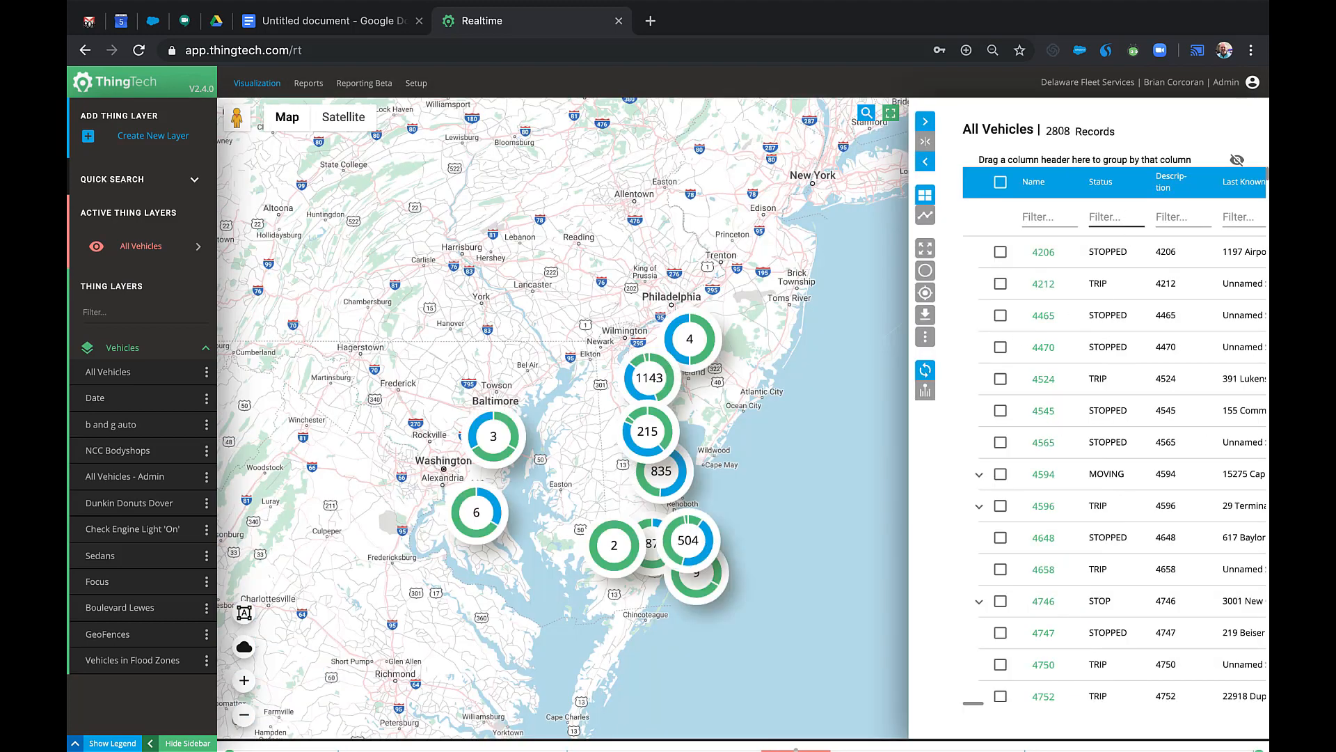
Filter the vehicles to Stopped status and zoom the map to vehicle 8435.
left_click(1114, 217)
type("Stopped")
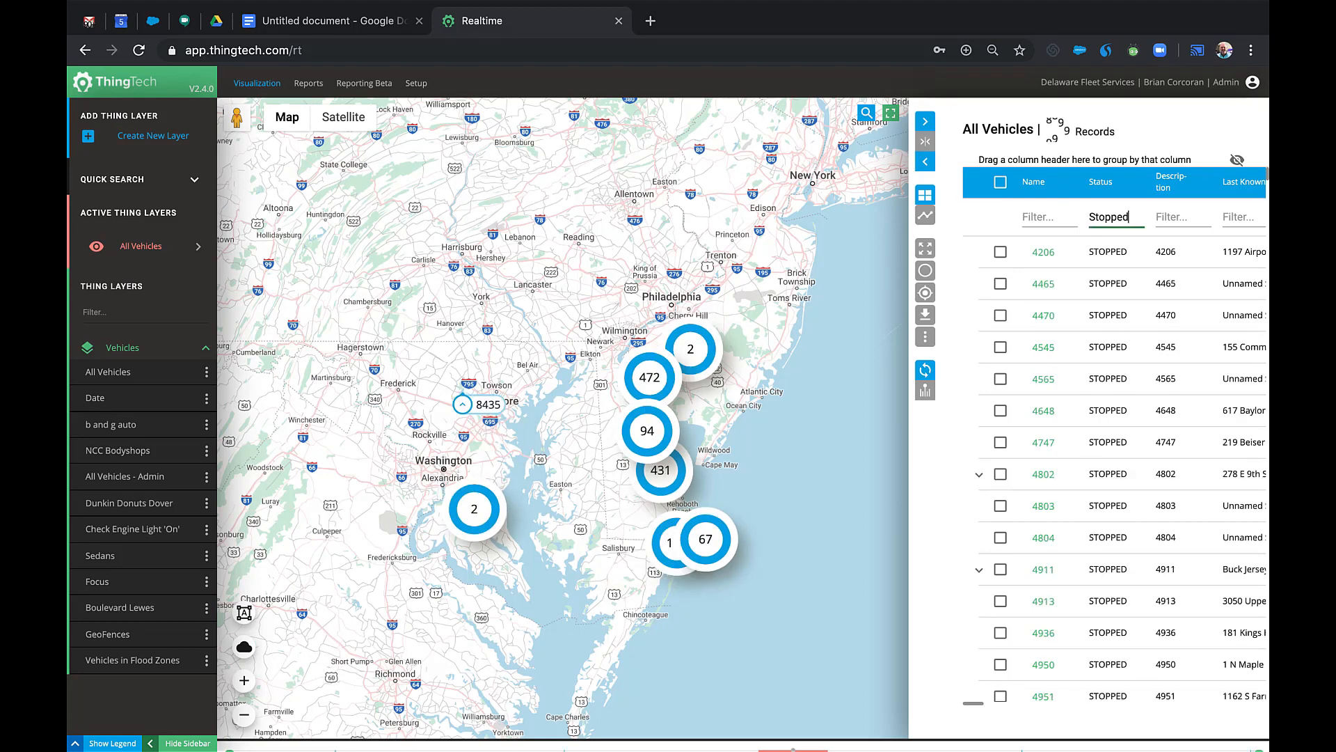
left_click(485, 406)
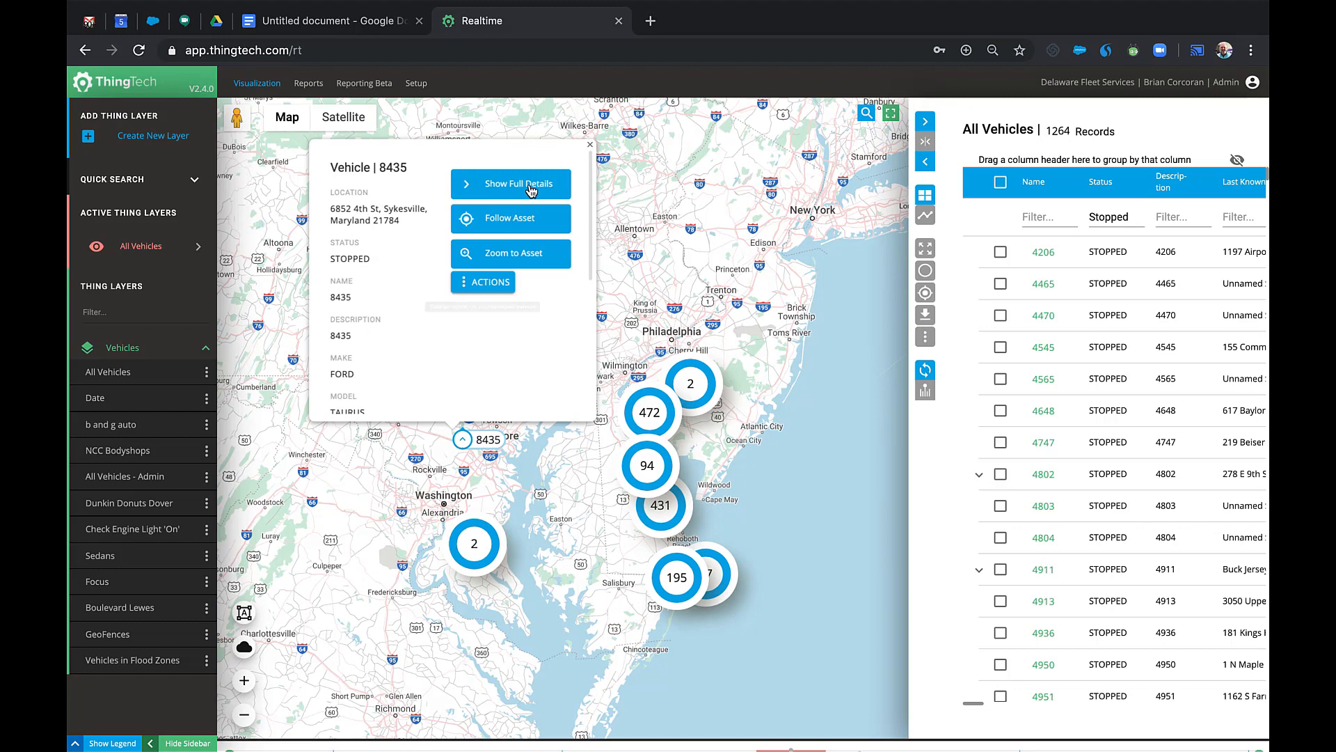
left_click(515, 255)
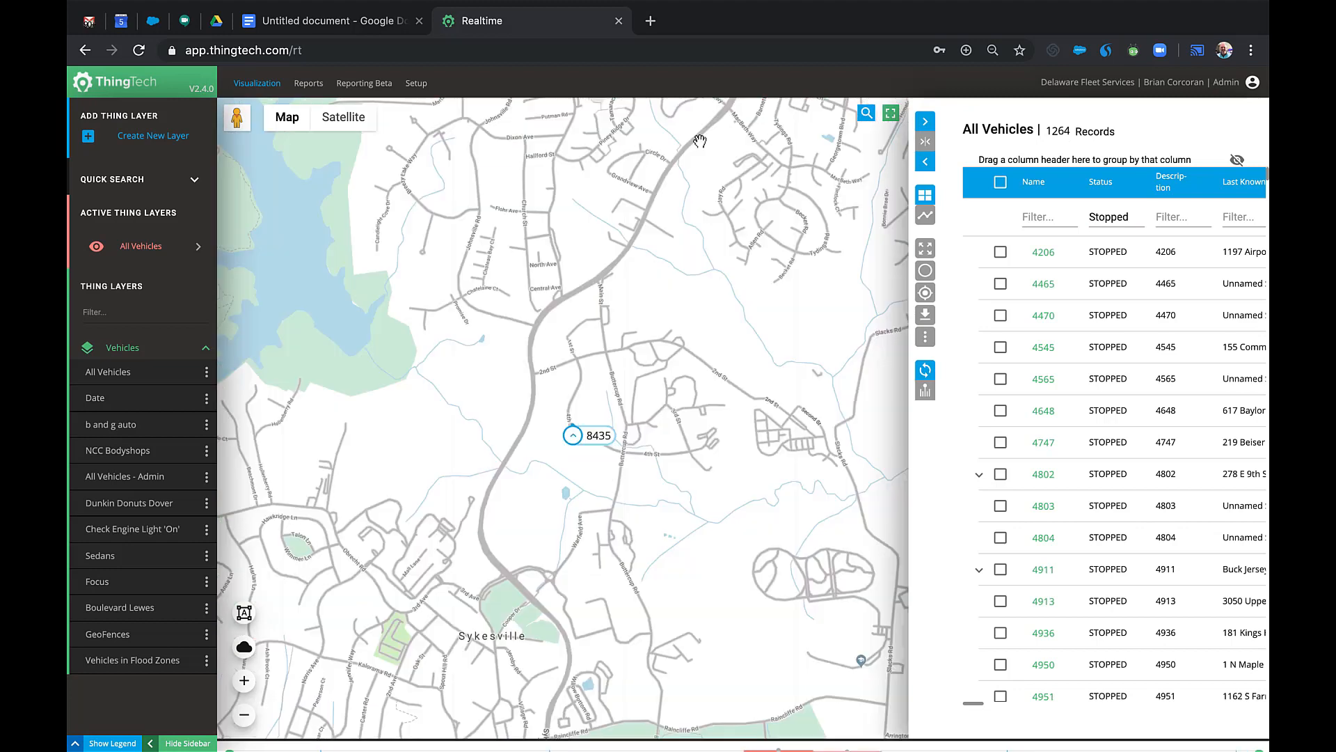
View vehicle 8435's surroundings in satellite imagery and street view, then return to the road map.
left_click(362, 129)
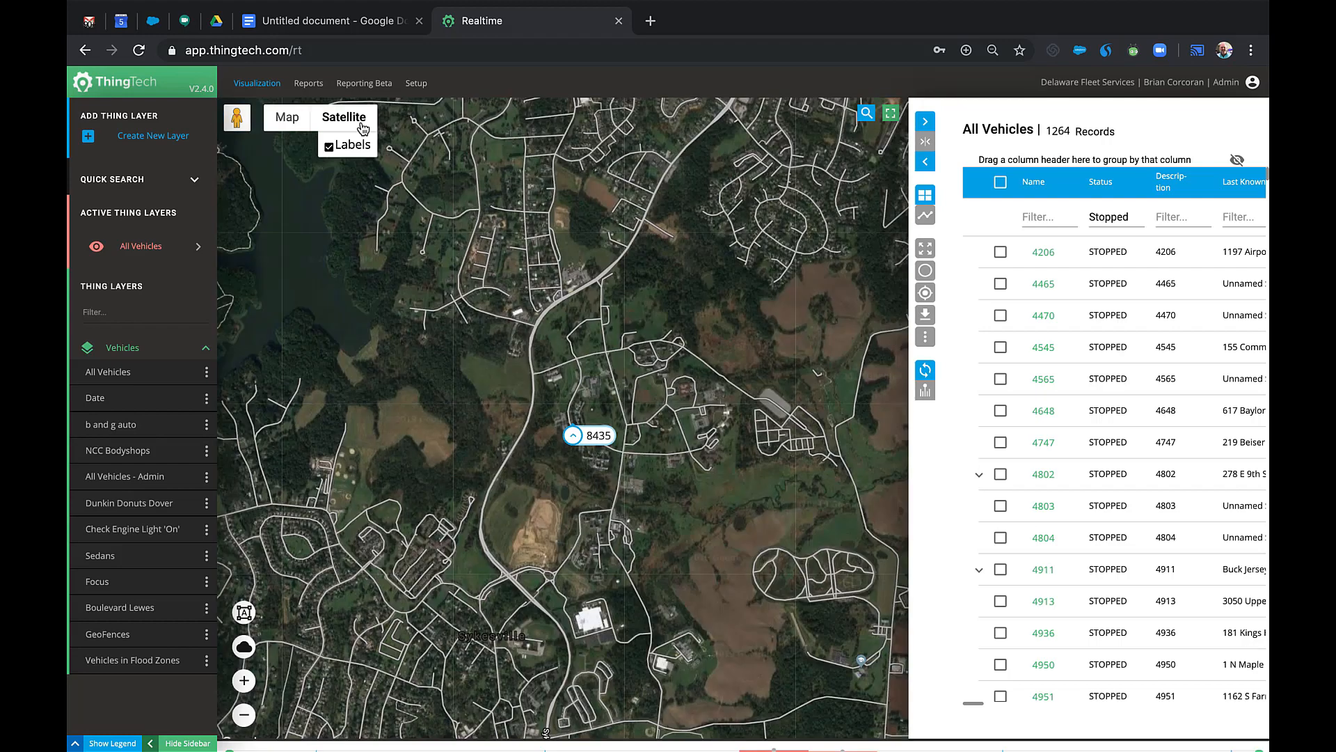
left_click(294, 123)
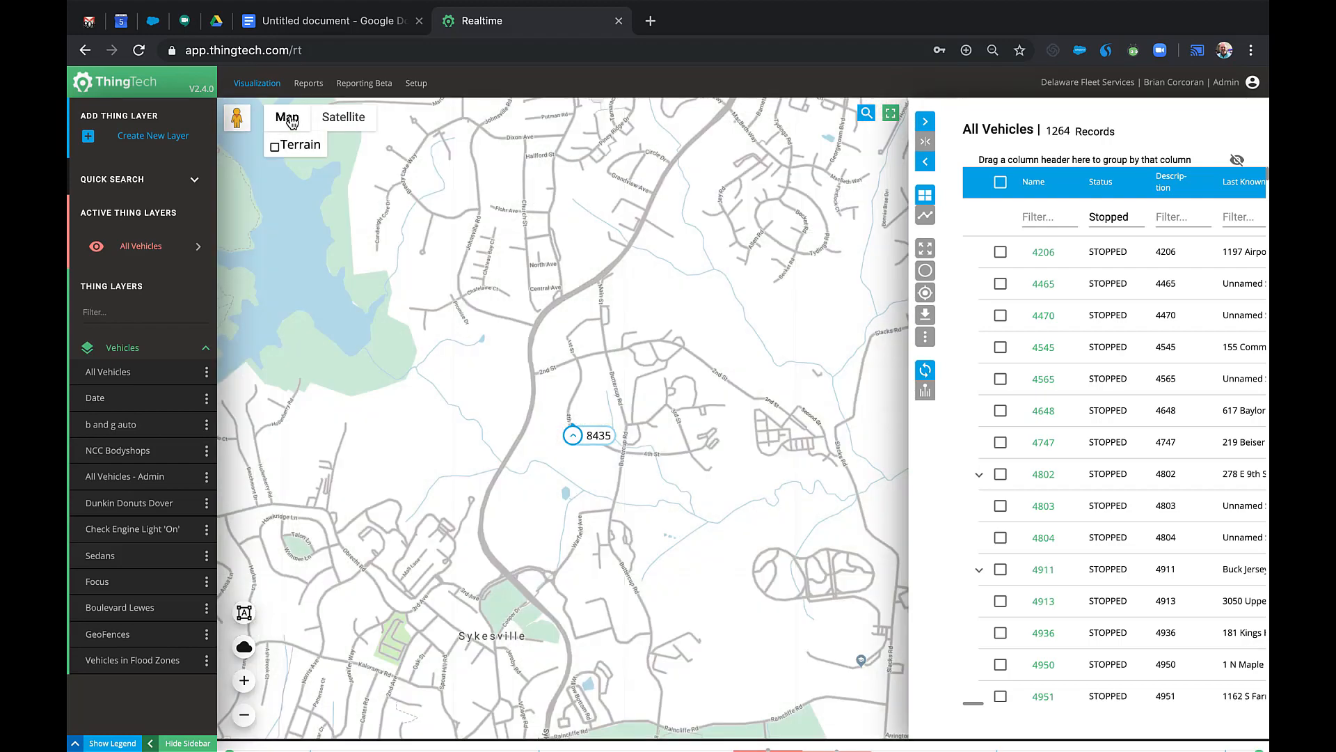
left_click_drag(238, 118, 618, 444)
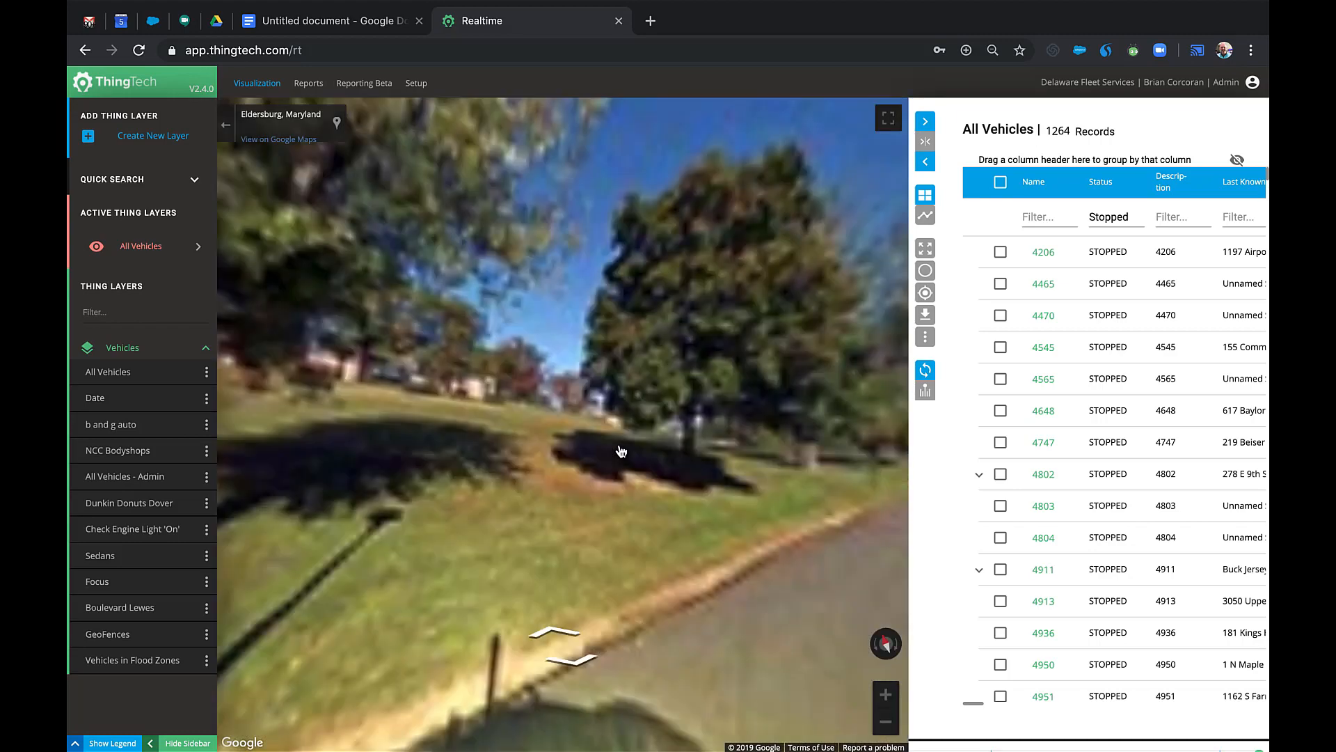
left_click_drag(703, 468, 419, 487)
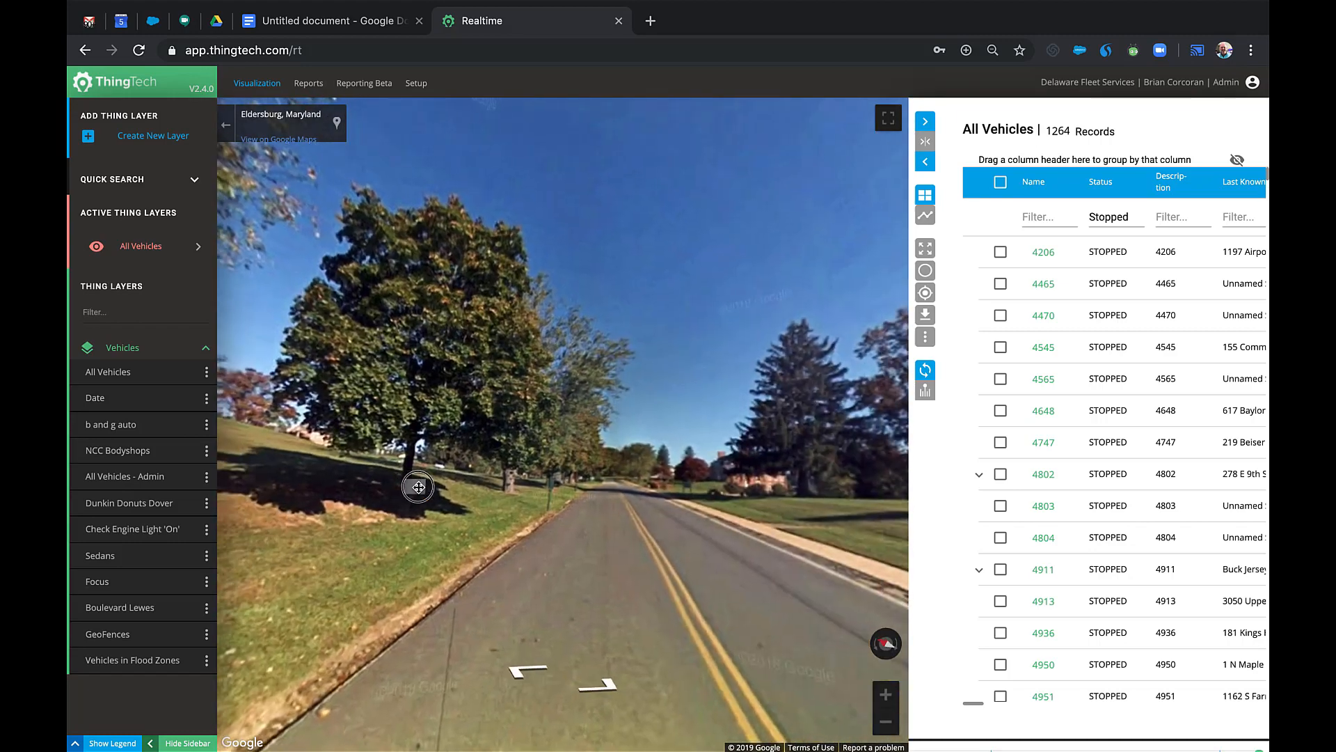
left_click(226, 125)
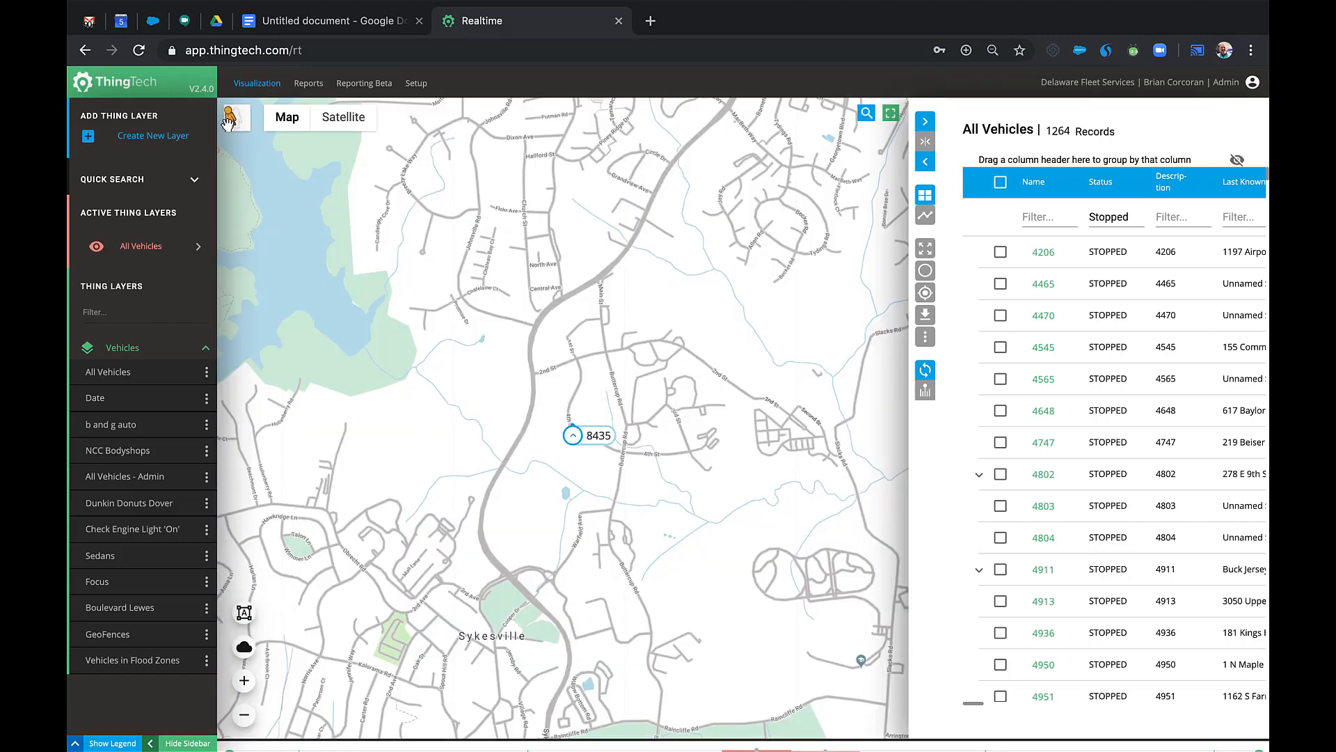
Find Airport Rd in Milford, expand its 5-vehicle cluster and view it in satellite.
left_click(866, 122)
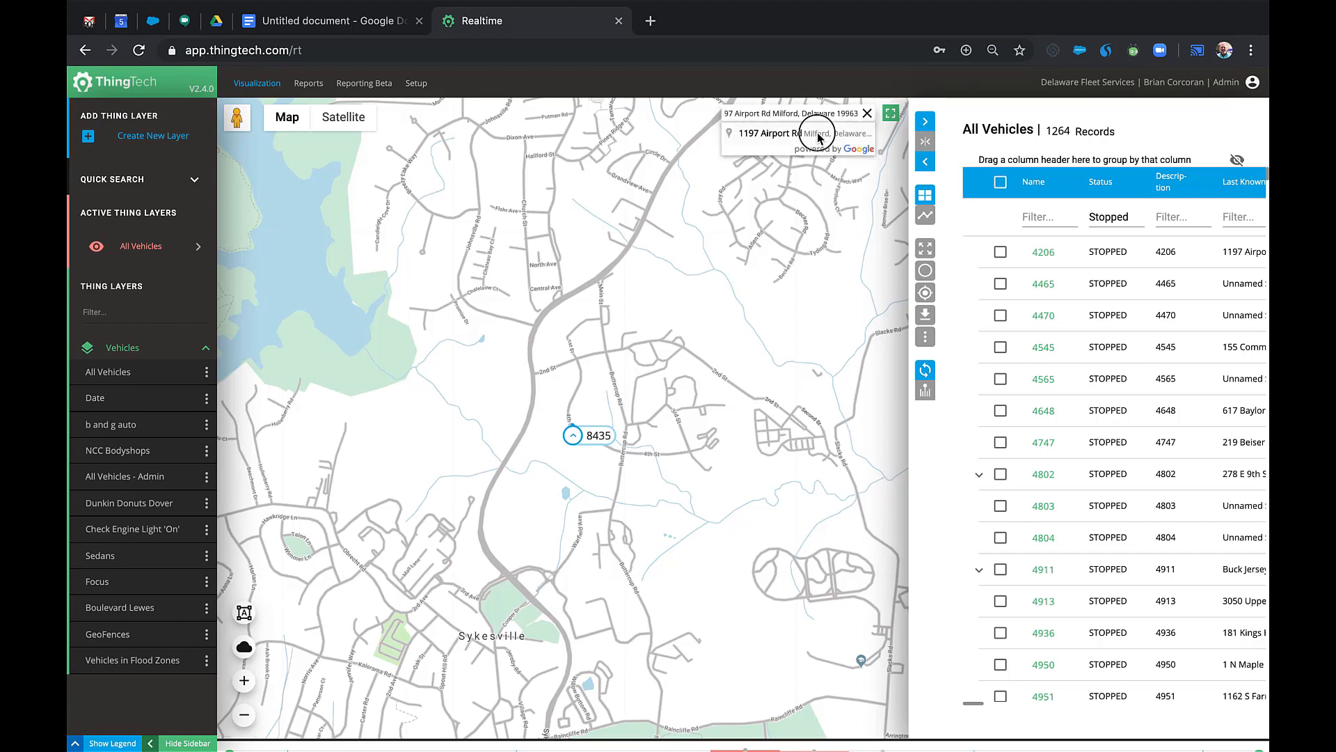
left_click(811, 132)
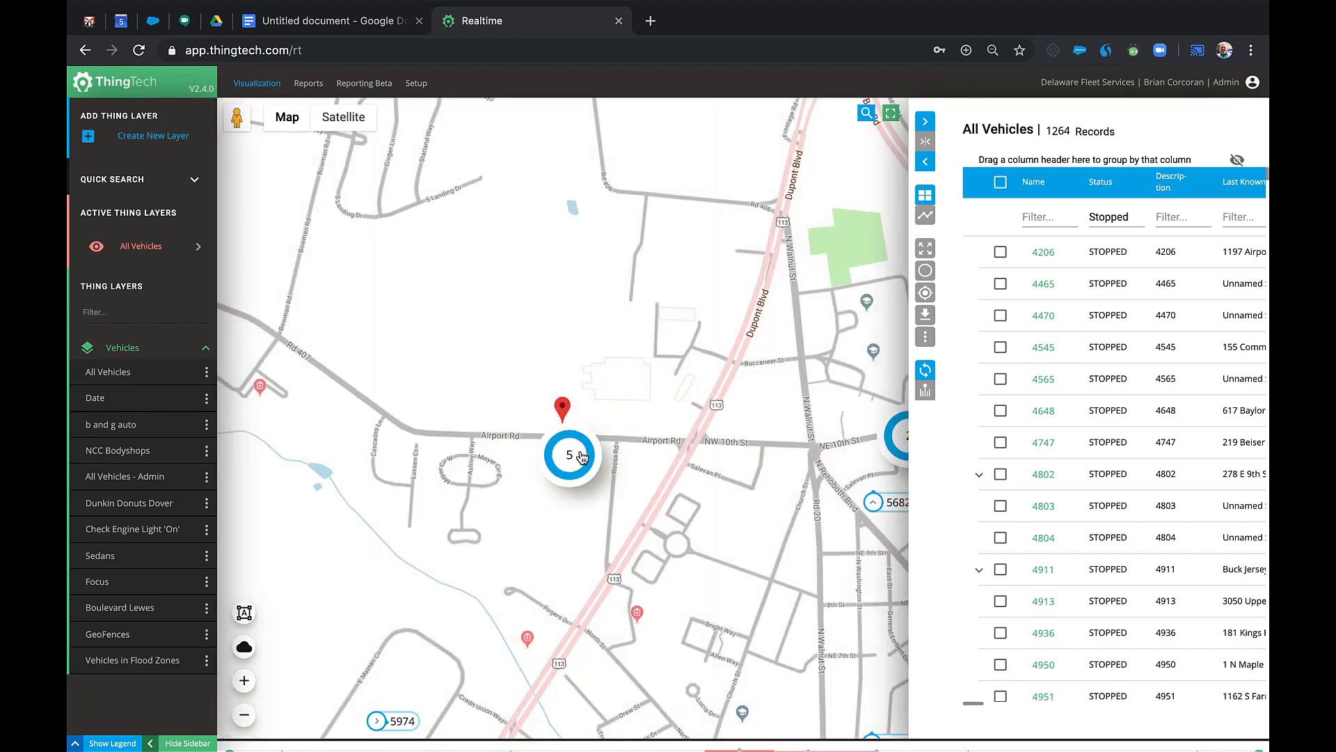
left_click(569, 454)
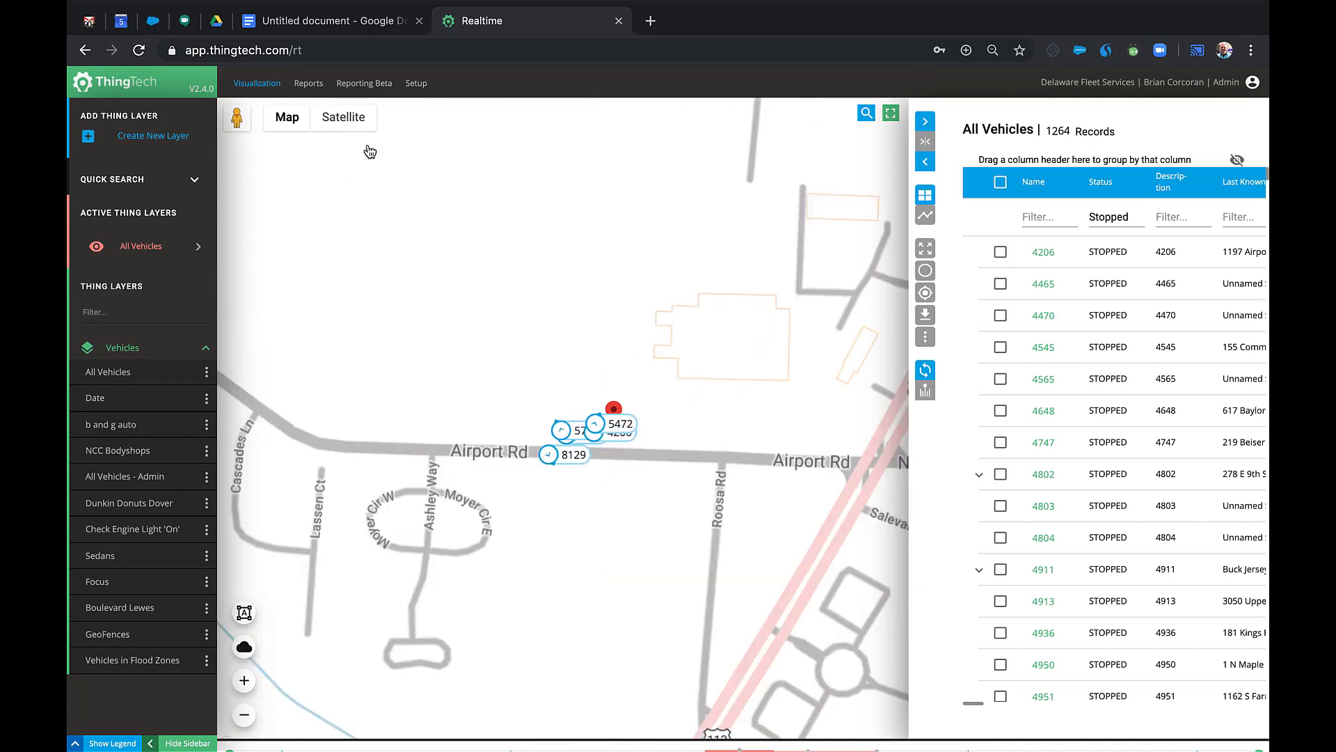
left_click(351, 124)
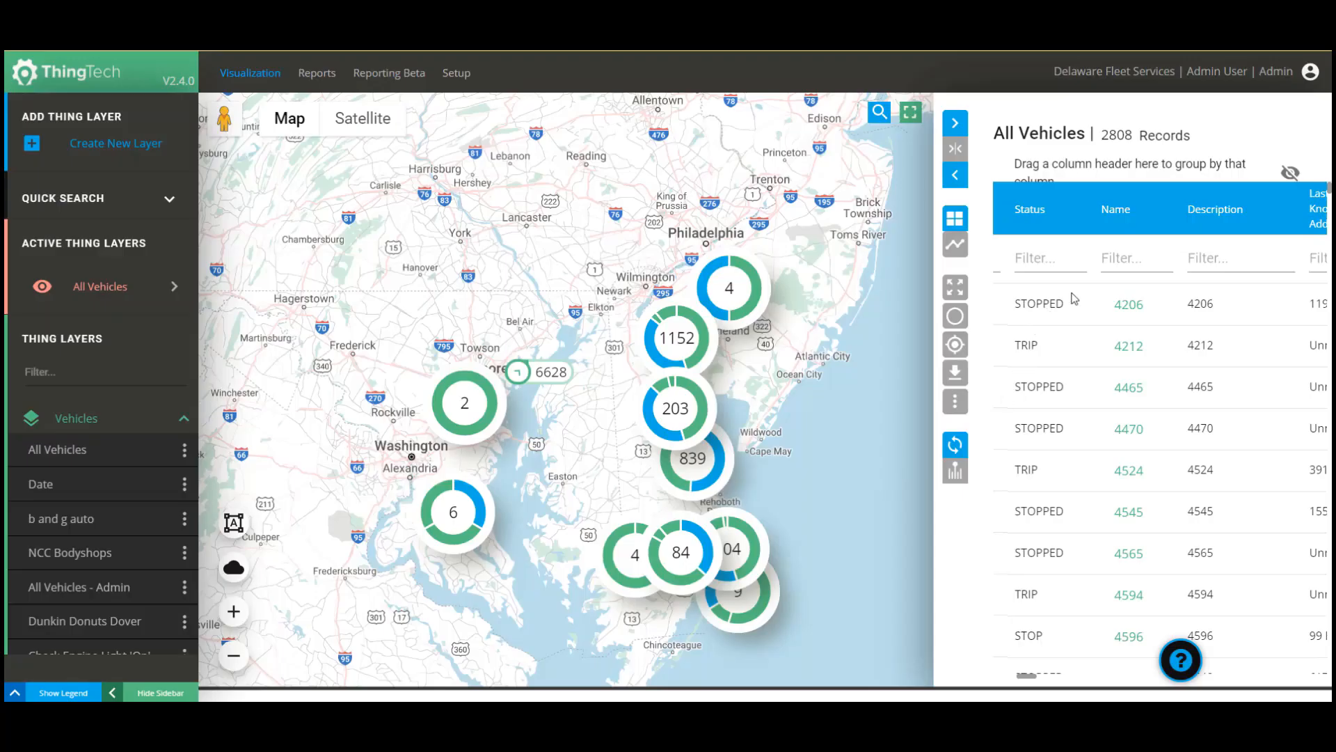
Filter the vehicle list by name 6628 and open its full details page from the map popup.
left_click(1130, 262)
type("6628")
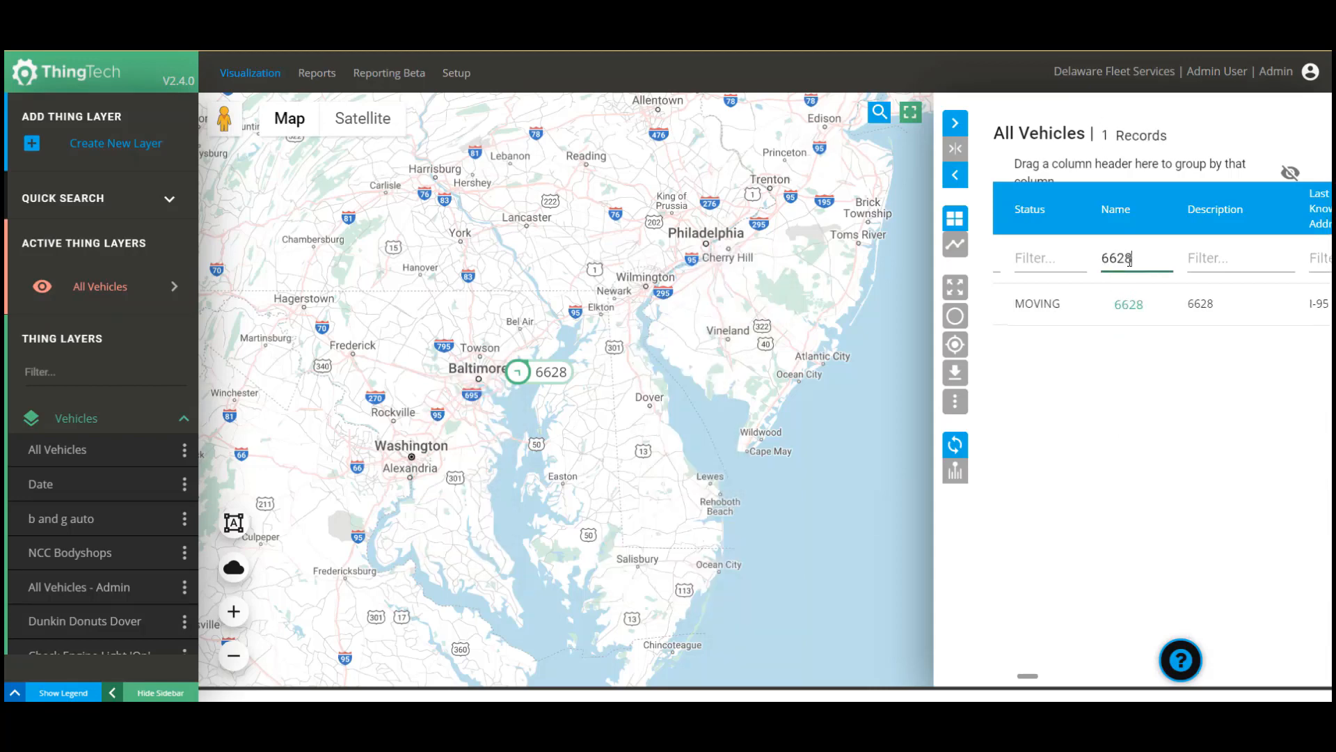
left_click(519, 374)
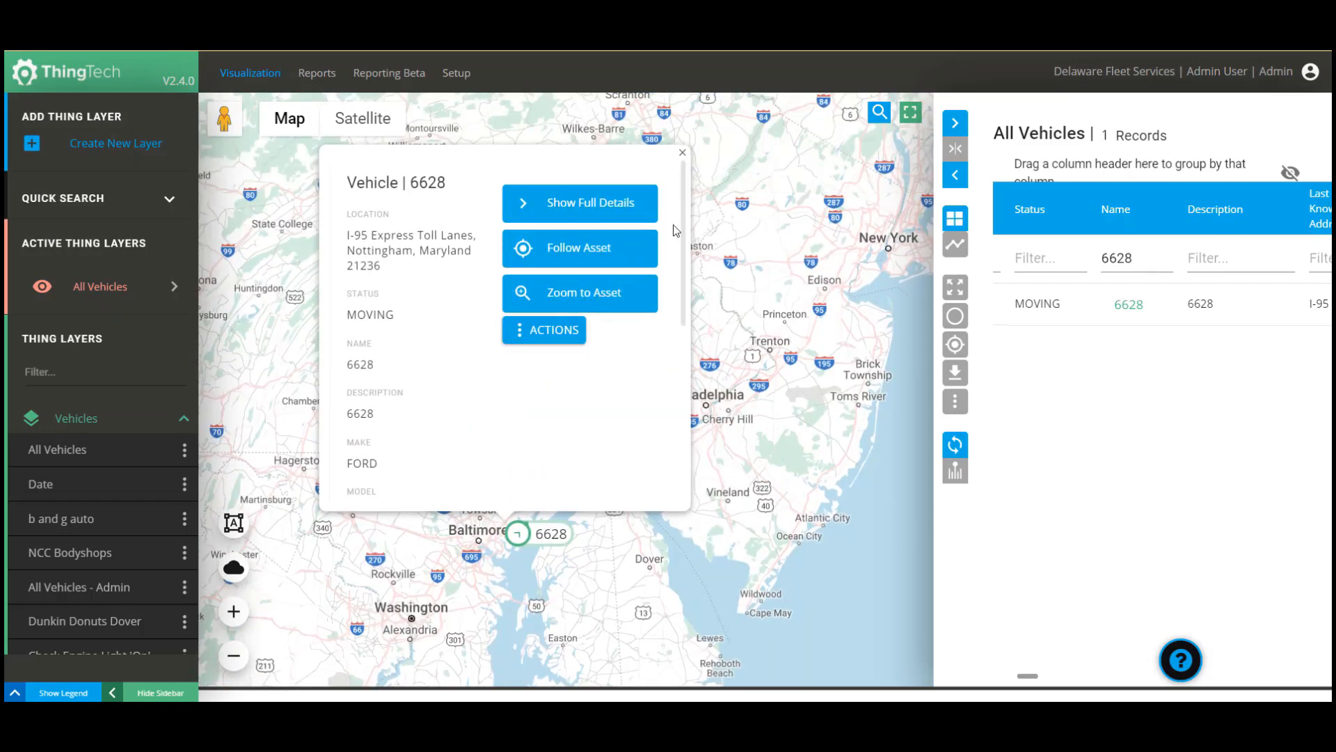
scroll(677, 253, "down", 2)
left_click_drag(678, 254, 687, 392)
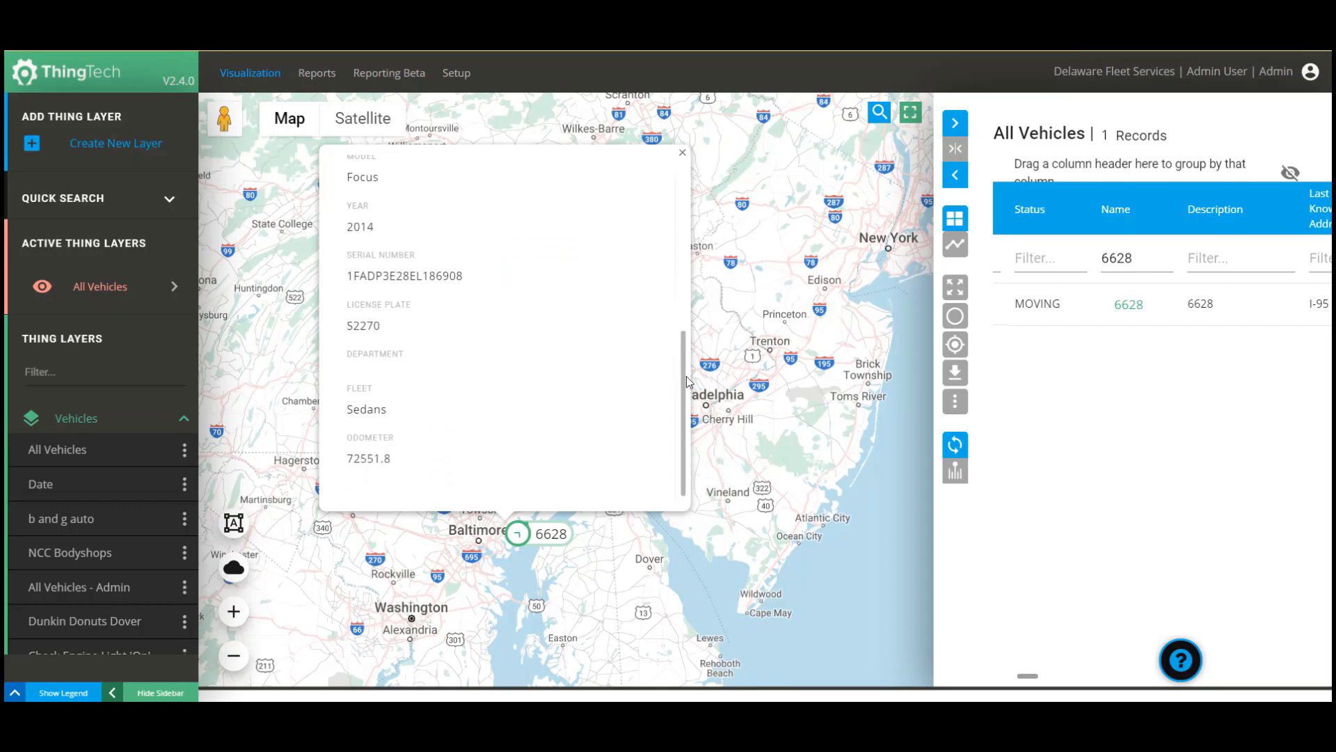
scroll(626, 265, "up", 6)
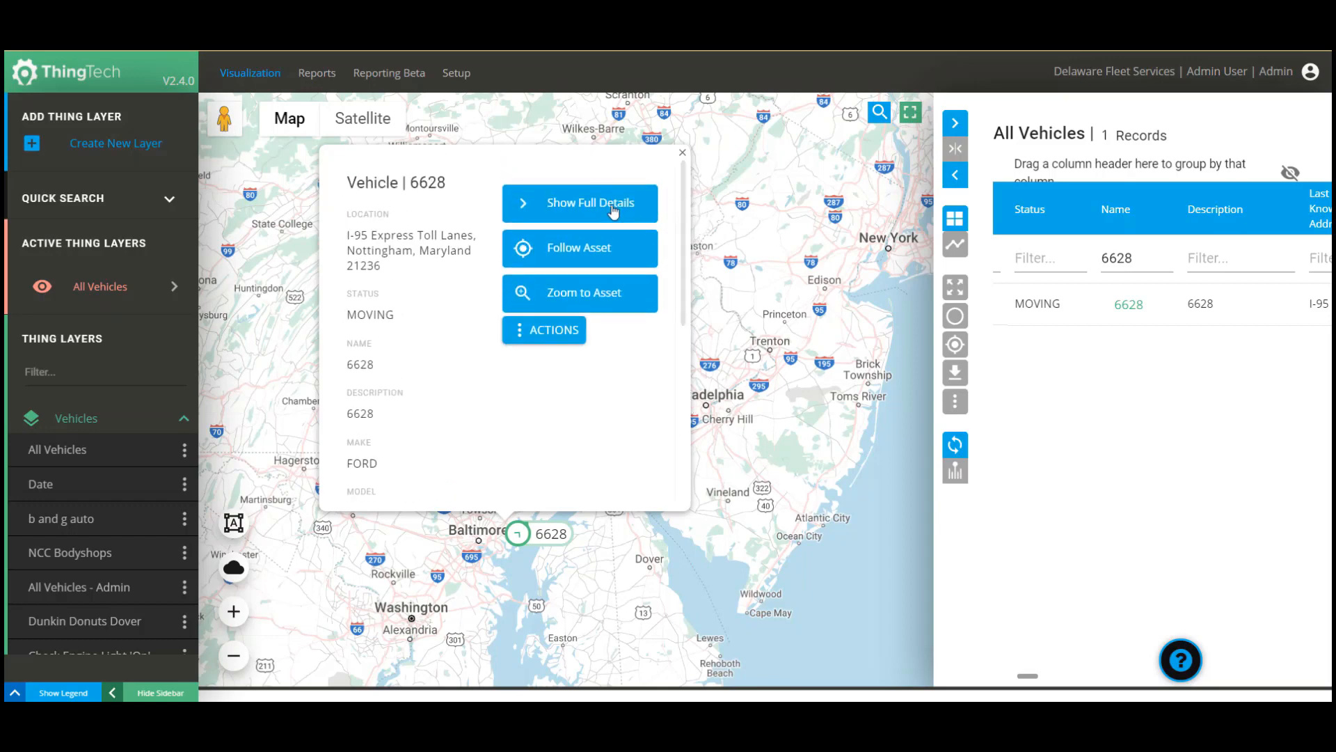
left_click(594, 206)
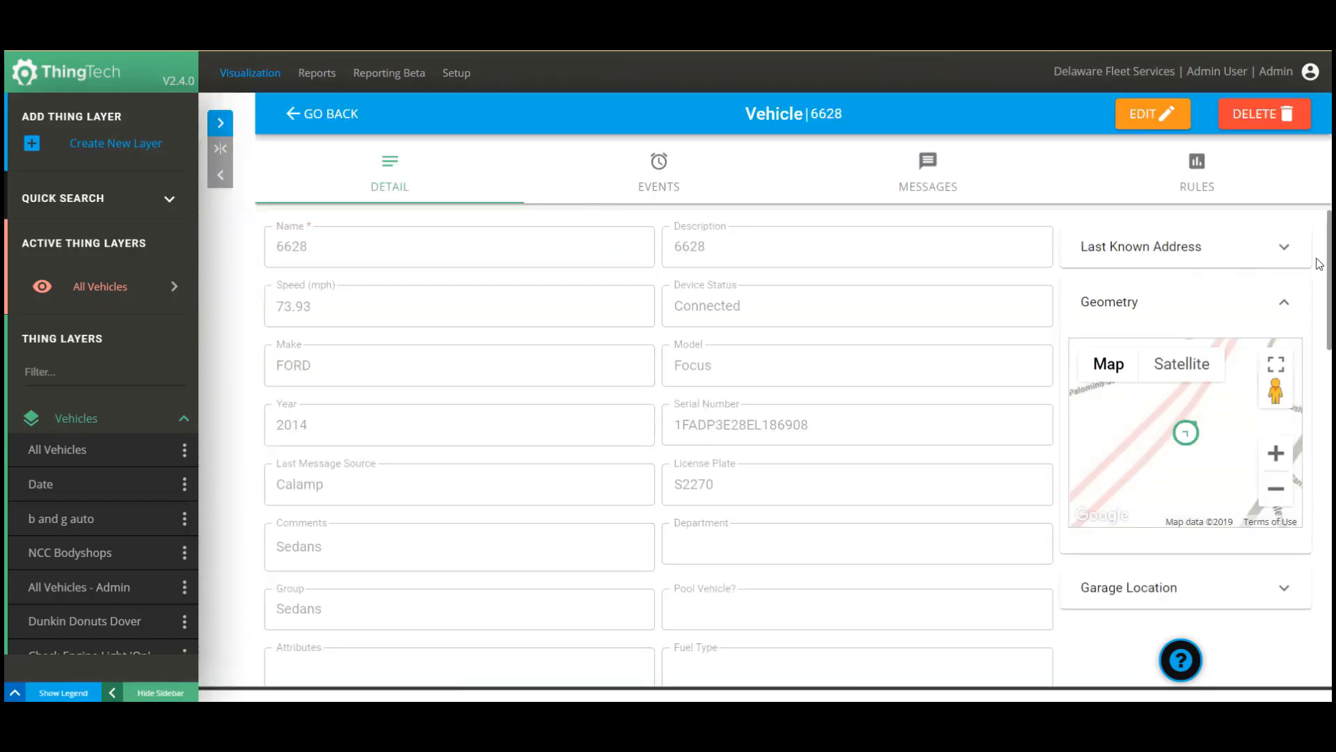
left_click(1288, 249)
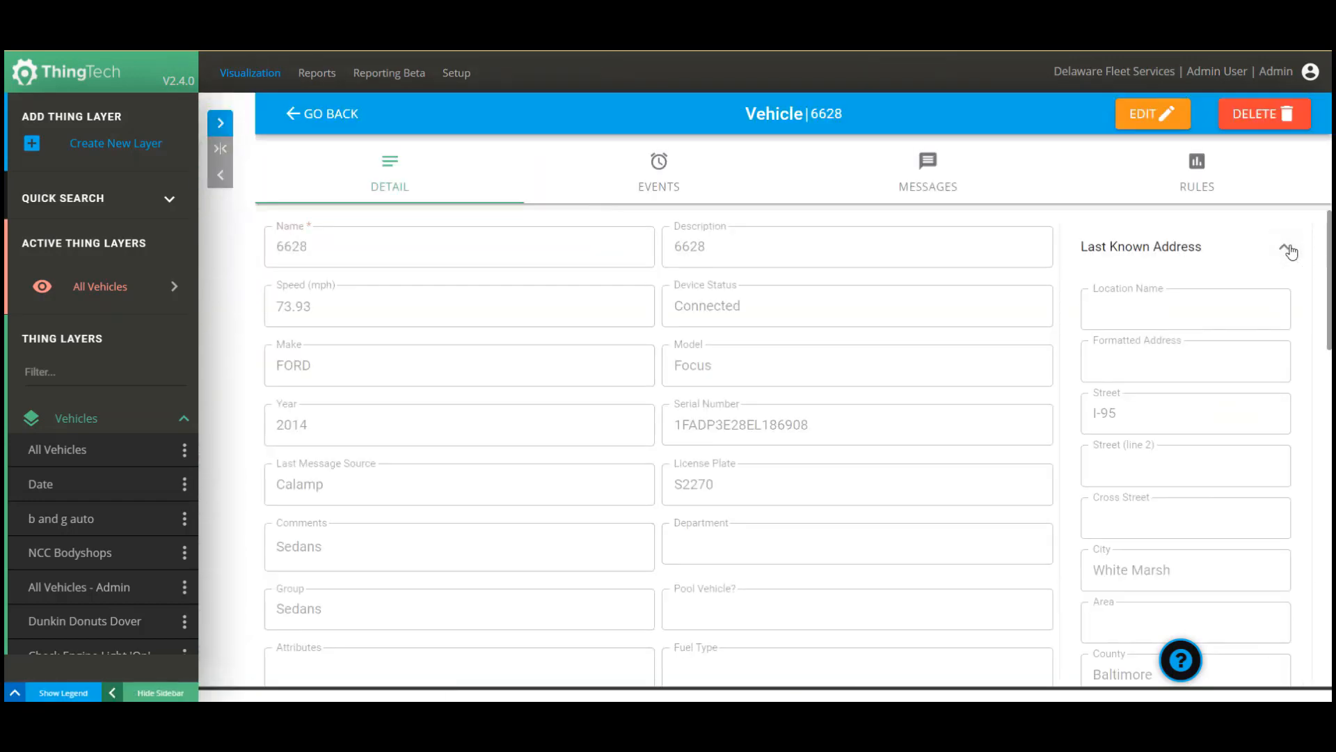
left_click(1285, 250)
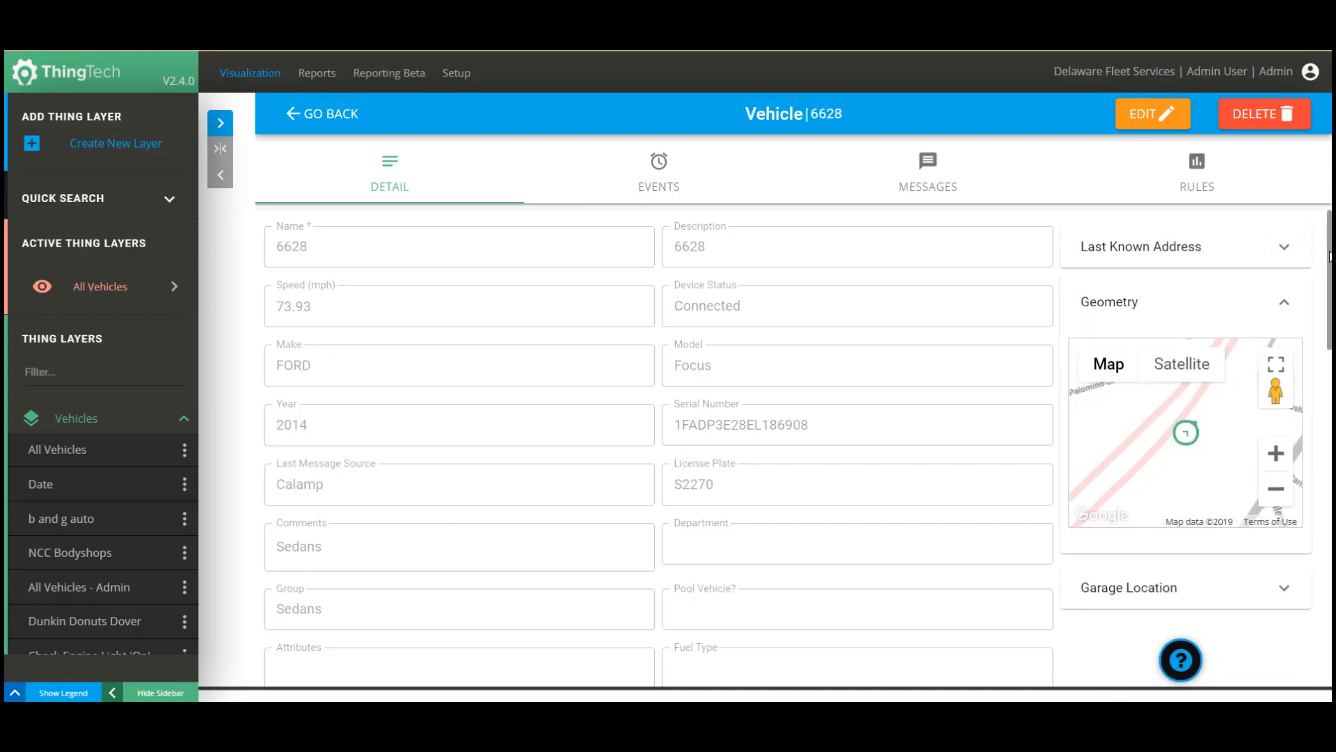
left_click_drag(1329, 256, 1267, 231)
Show vehicle 6628's events for September 1–5, 2019.
left_click(659, 174)
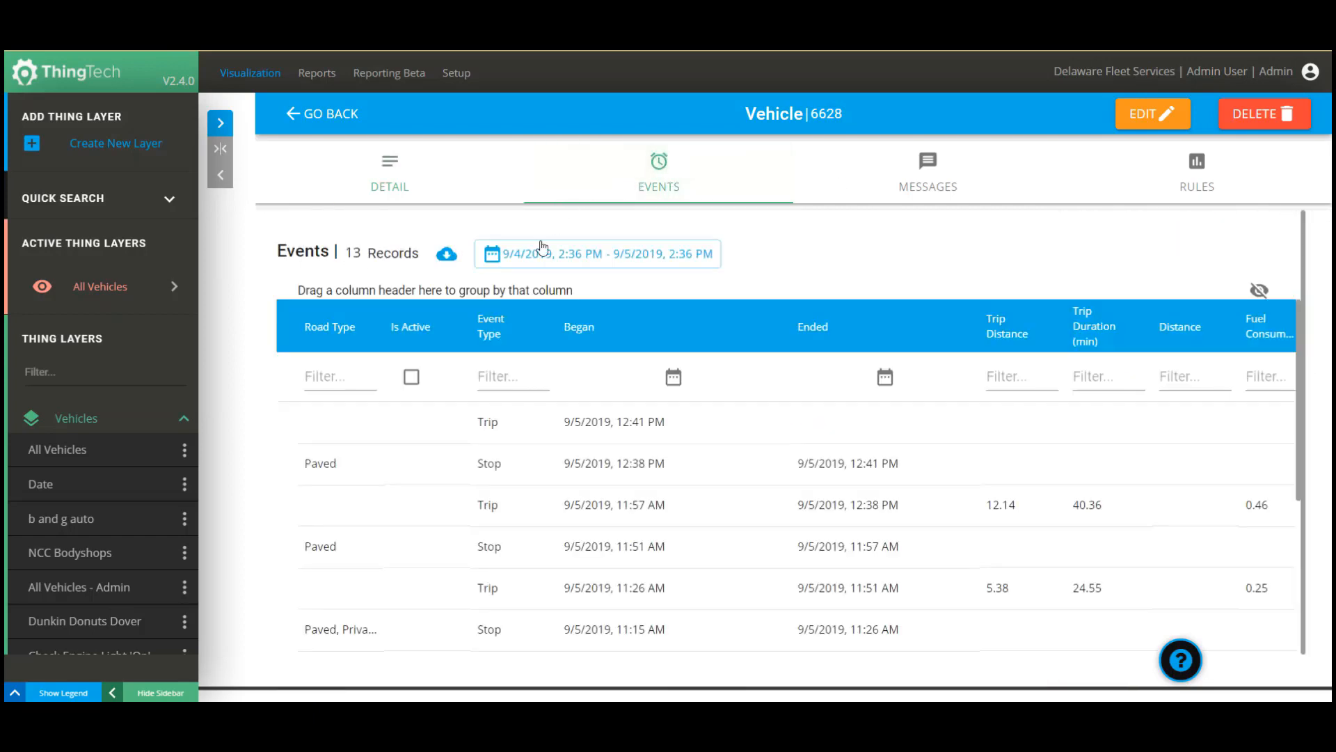
left_click_drag(492, 336, 335, 291)
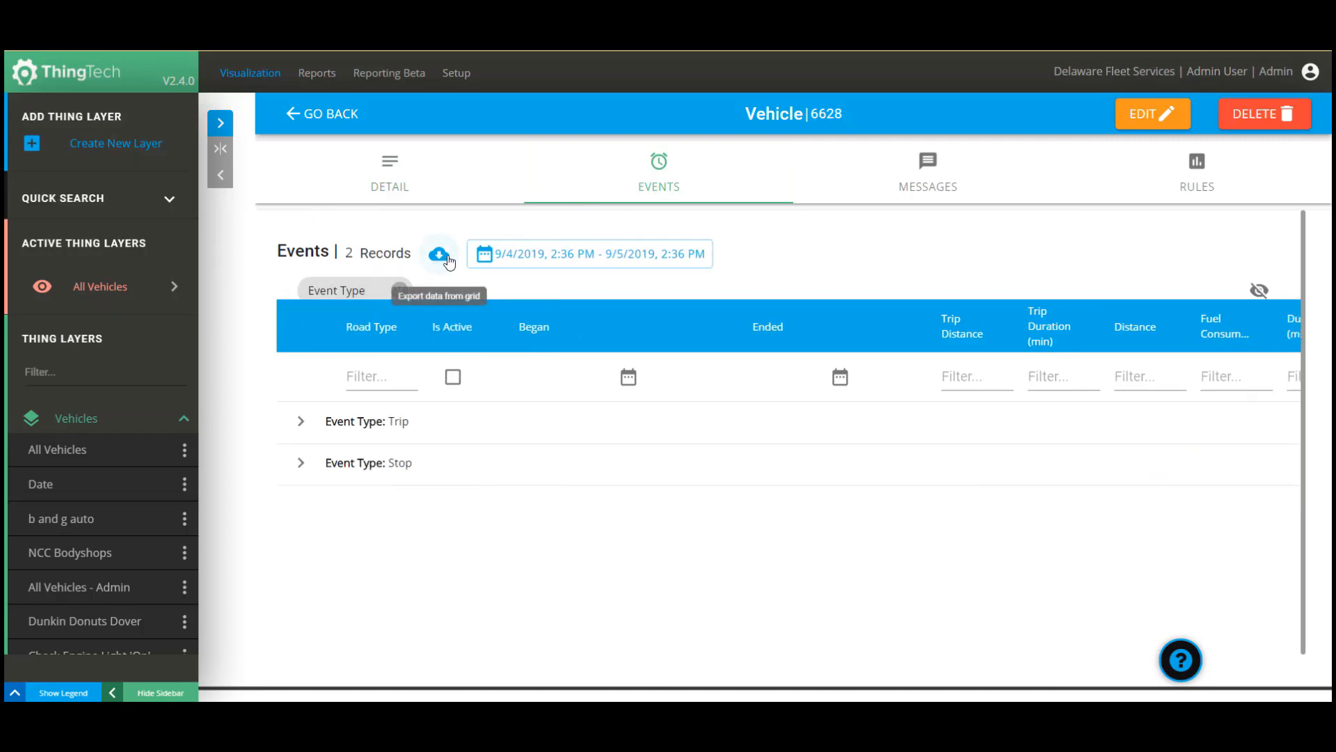
left_click(487, 256)
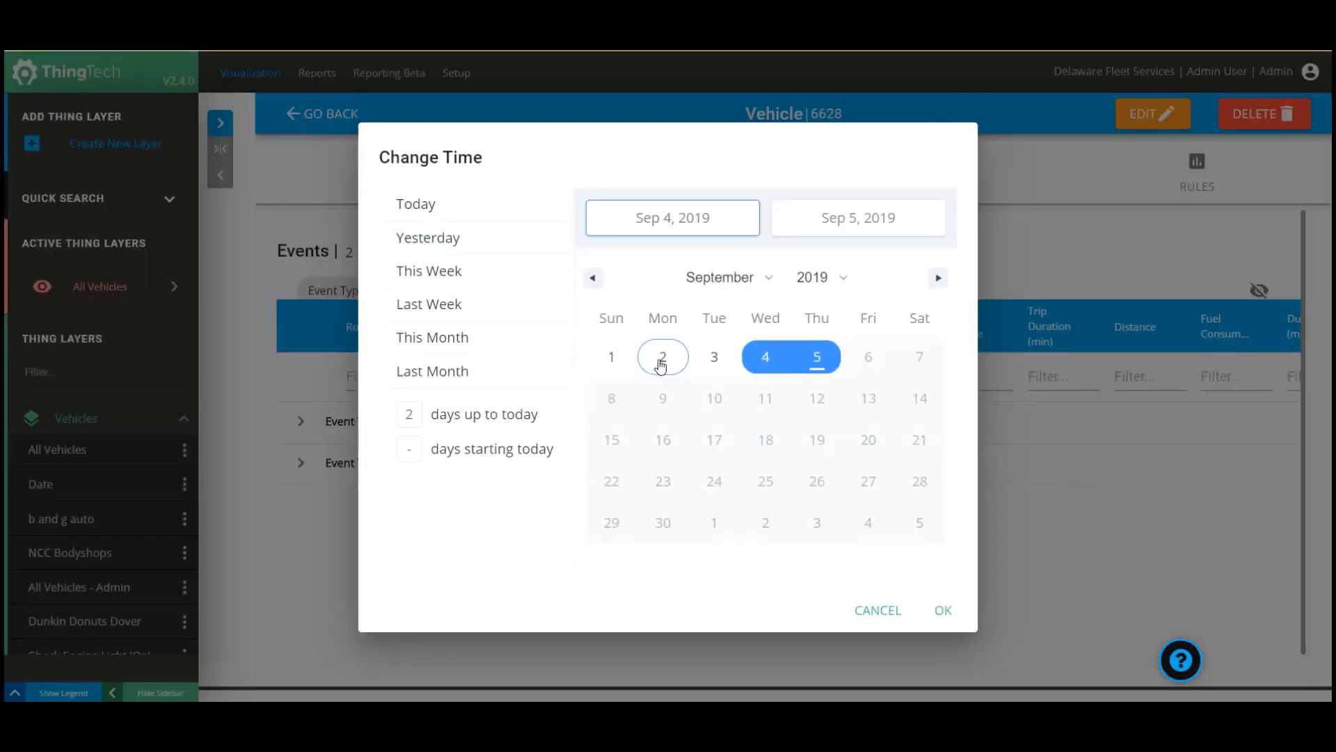
left_click(619, 362)
left_click(815, 362)
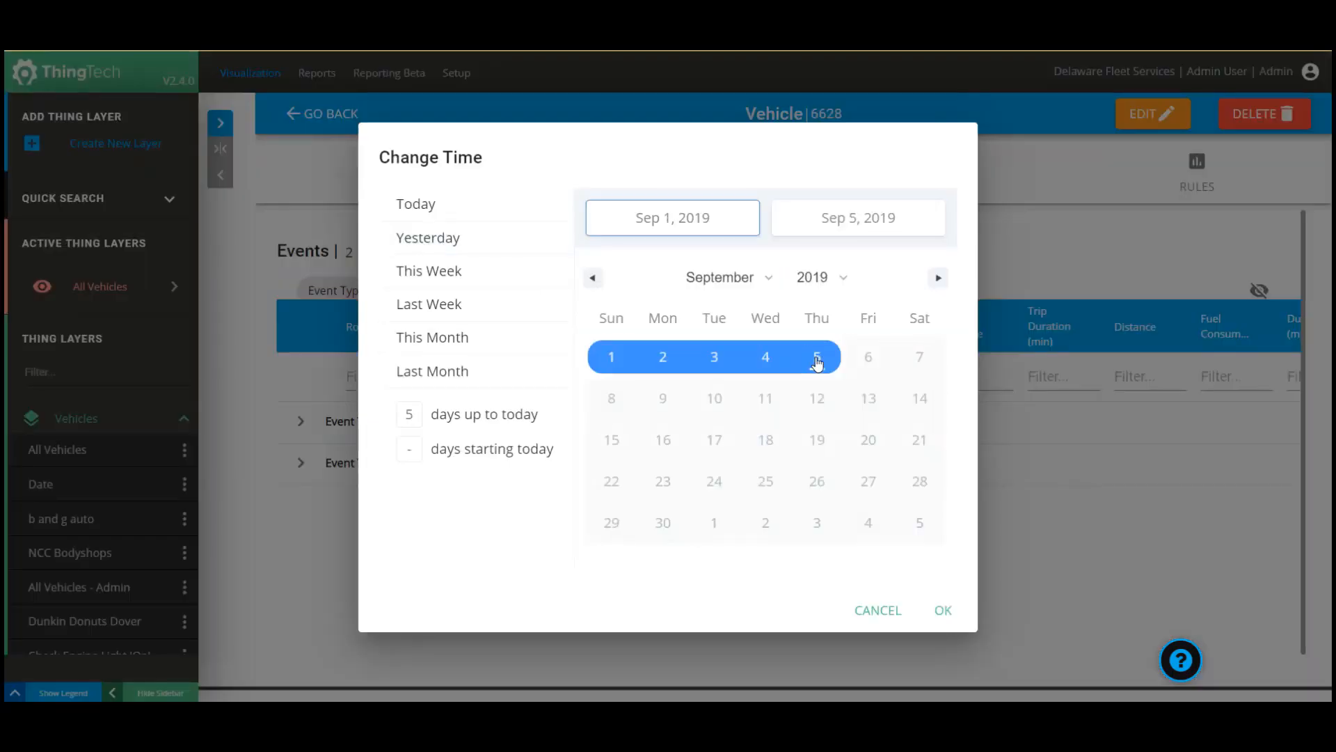
left_click(944, 611)
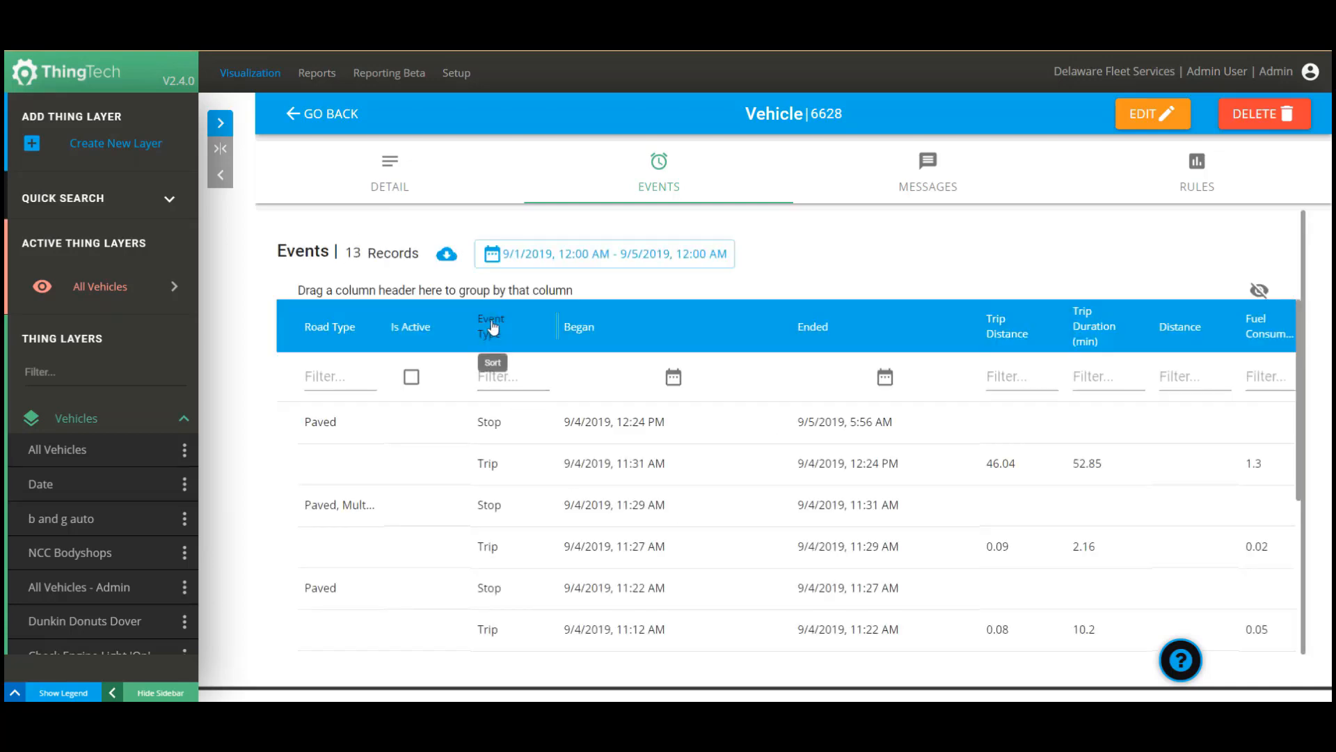
Group the events by Event Type and export the grid to CSV.
left_click_drag(492, 327, 350, 287)
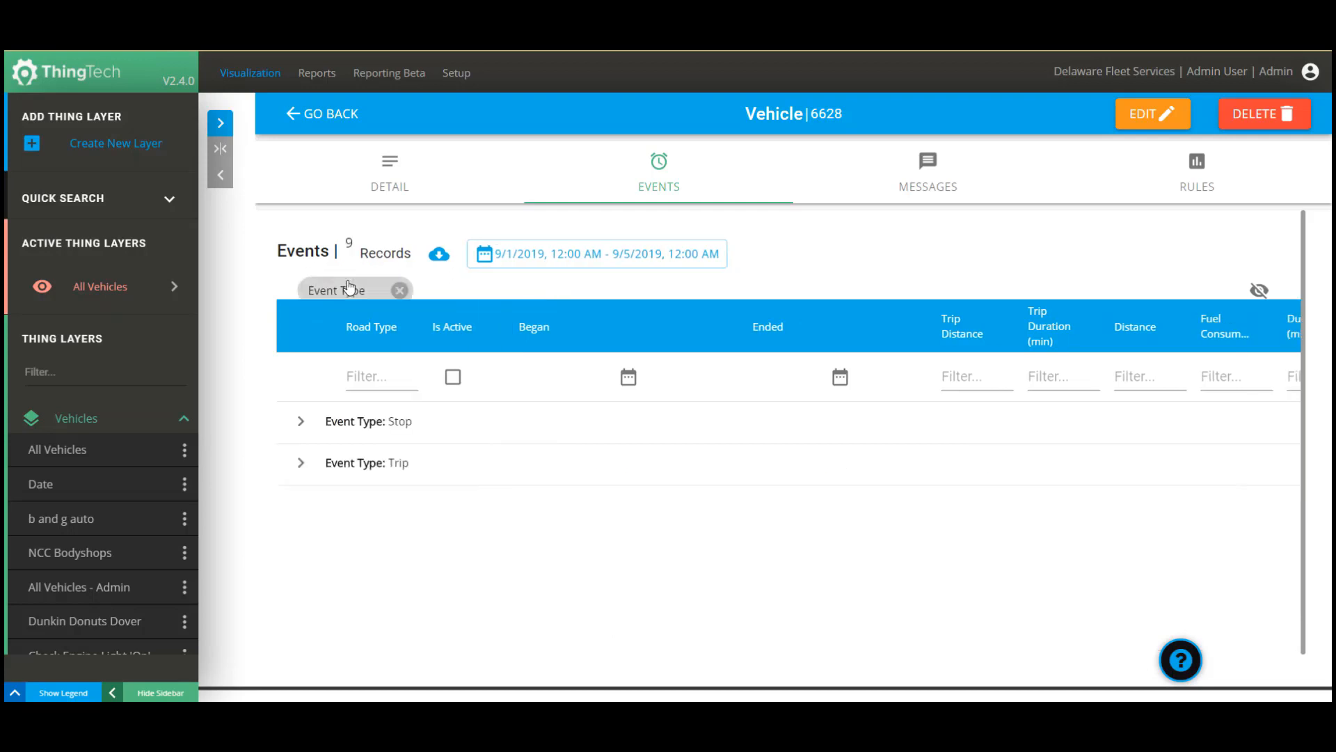
left_click(300, 463)
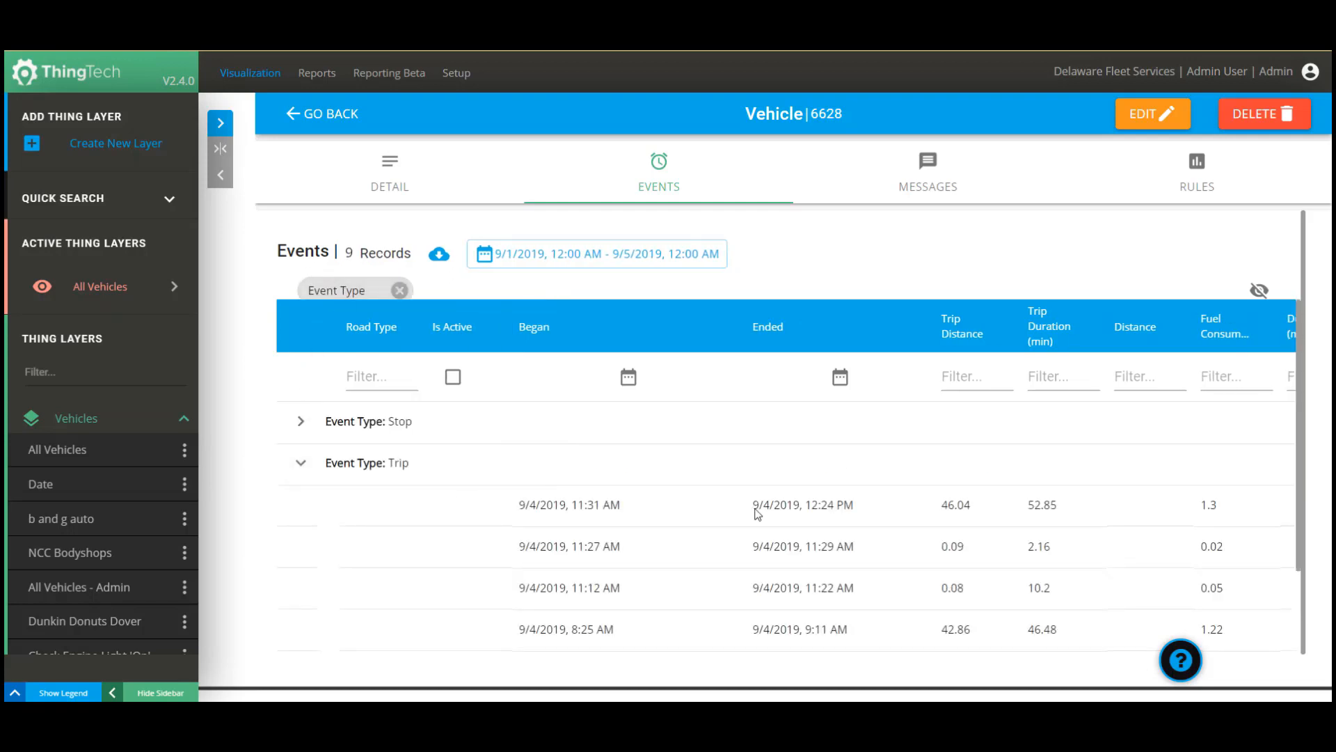
left_click(300, 463)
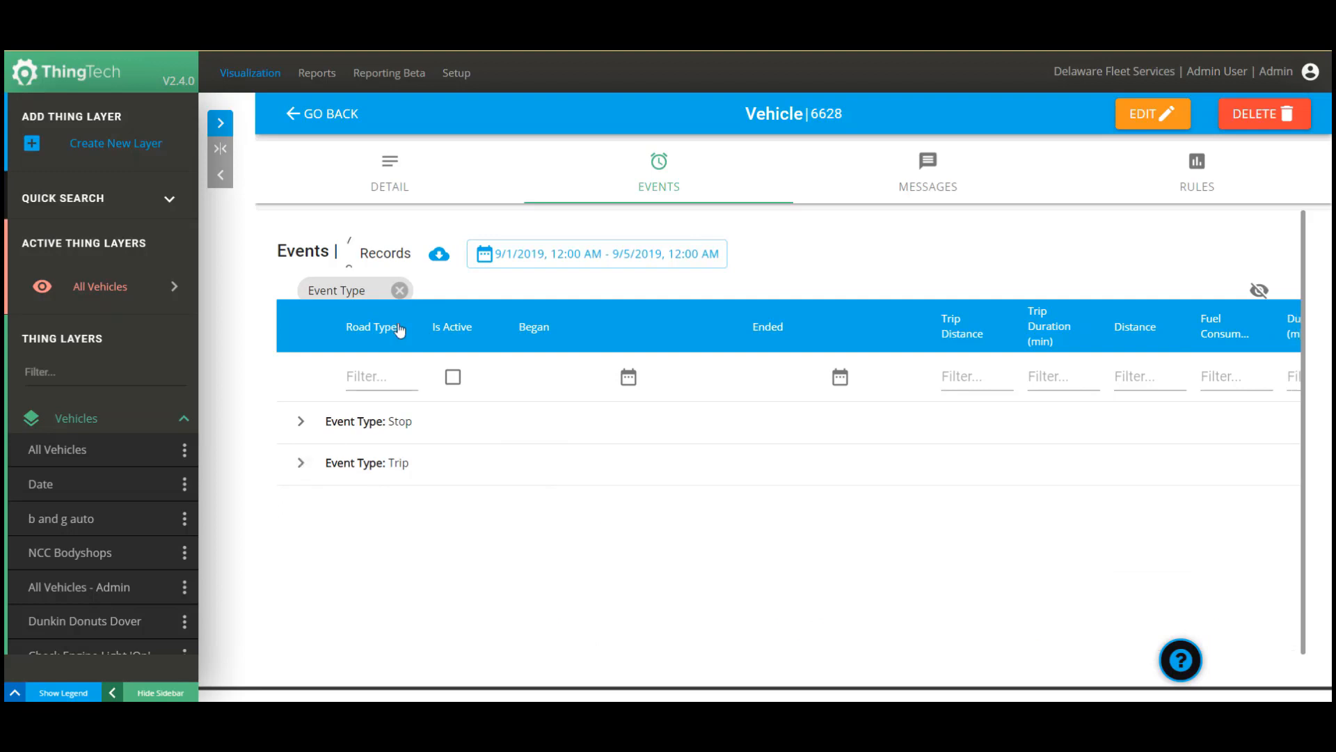
left_click(439, 256)
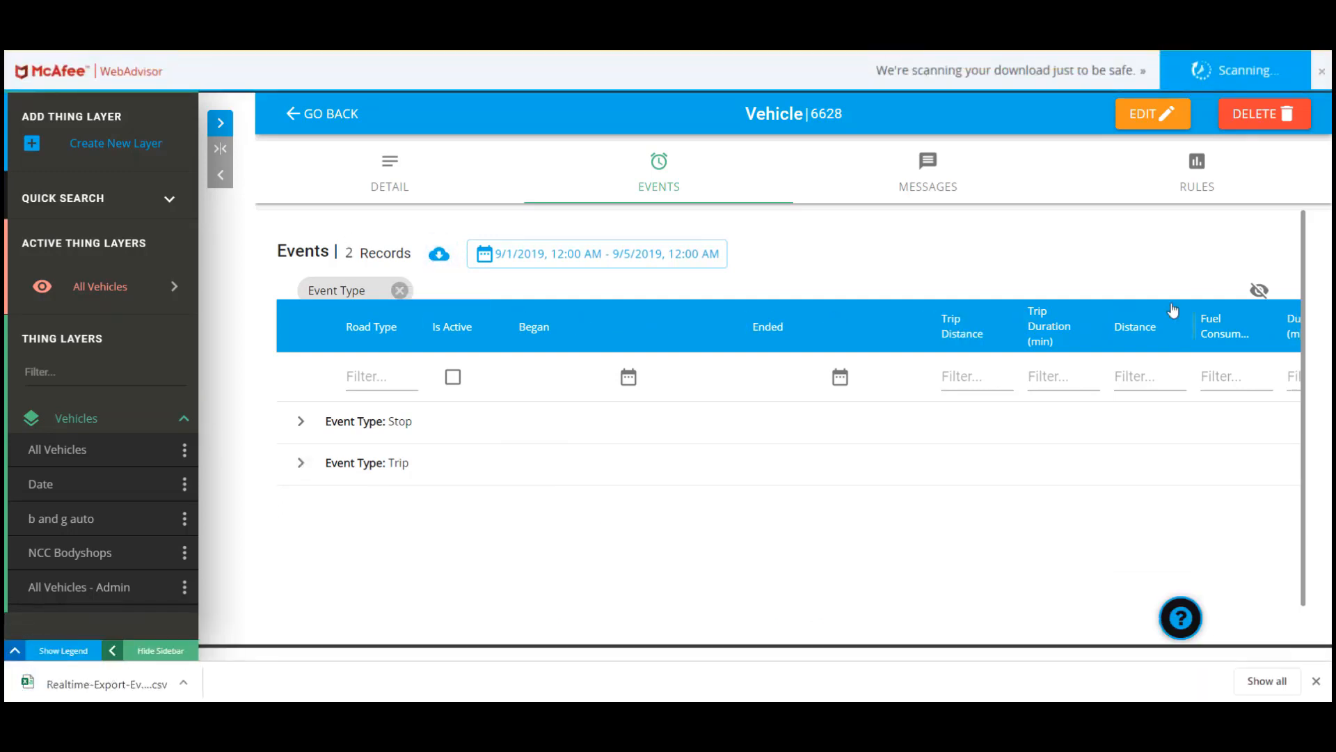
Review the visible columns, remove the Event Type grouping and bring up the Messages history.
left_click(1258, 290)
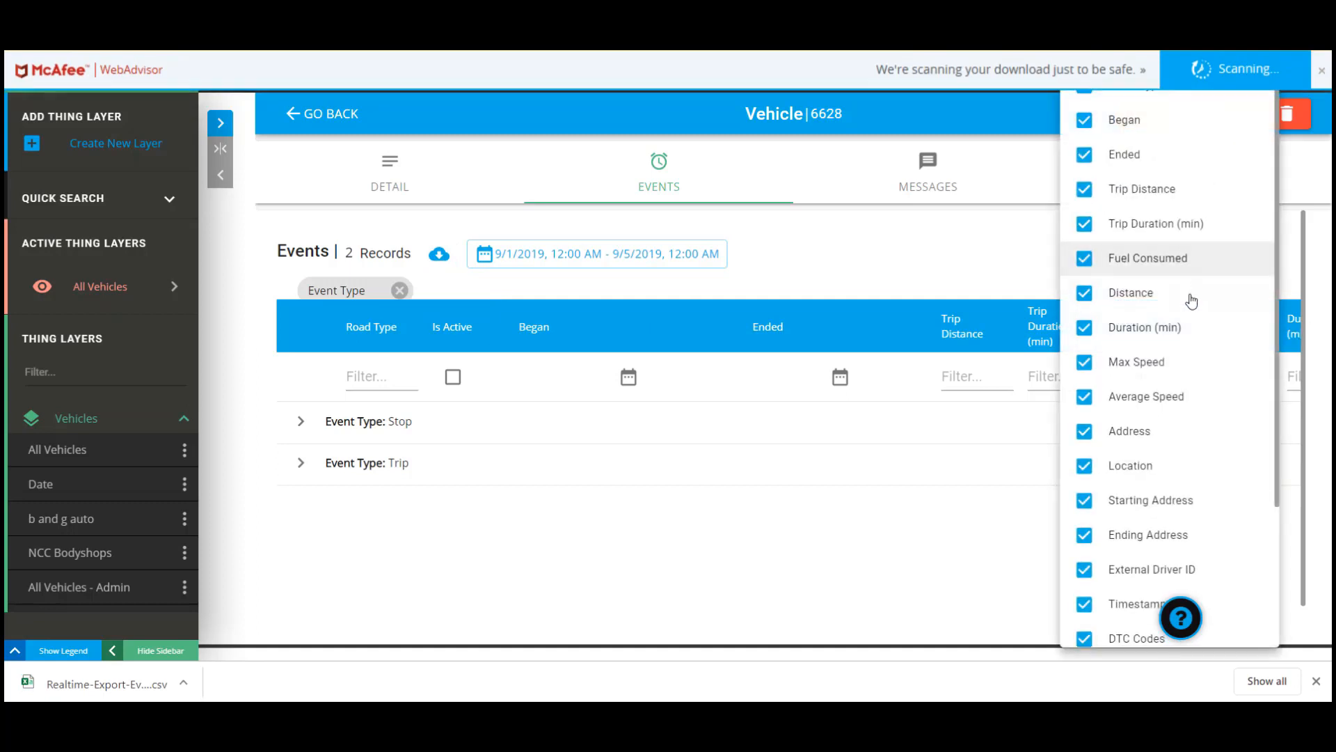
scroll(1190, 312, "down", 3)
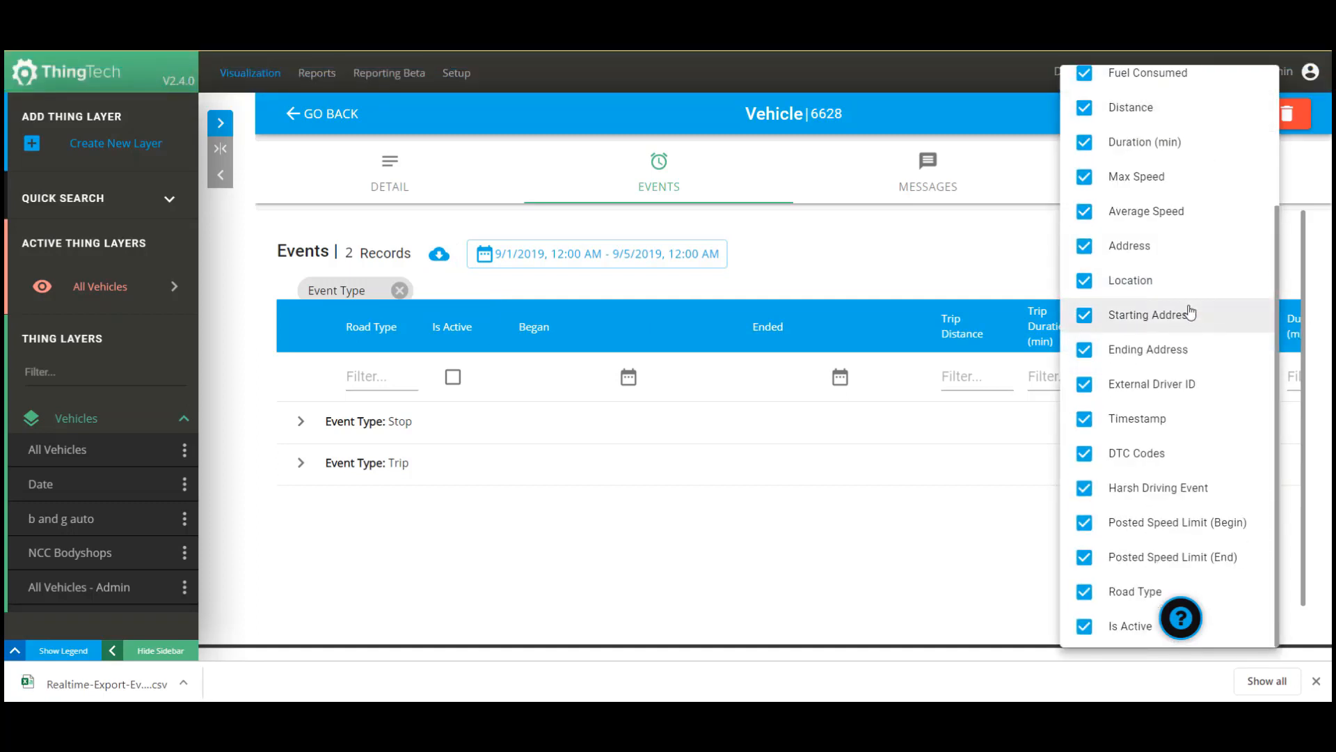
scroll(1190, 311, "up", 3)
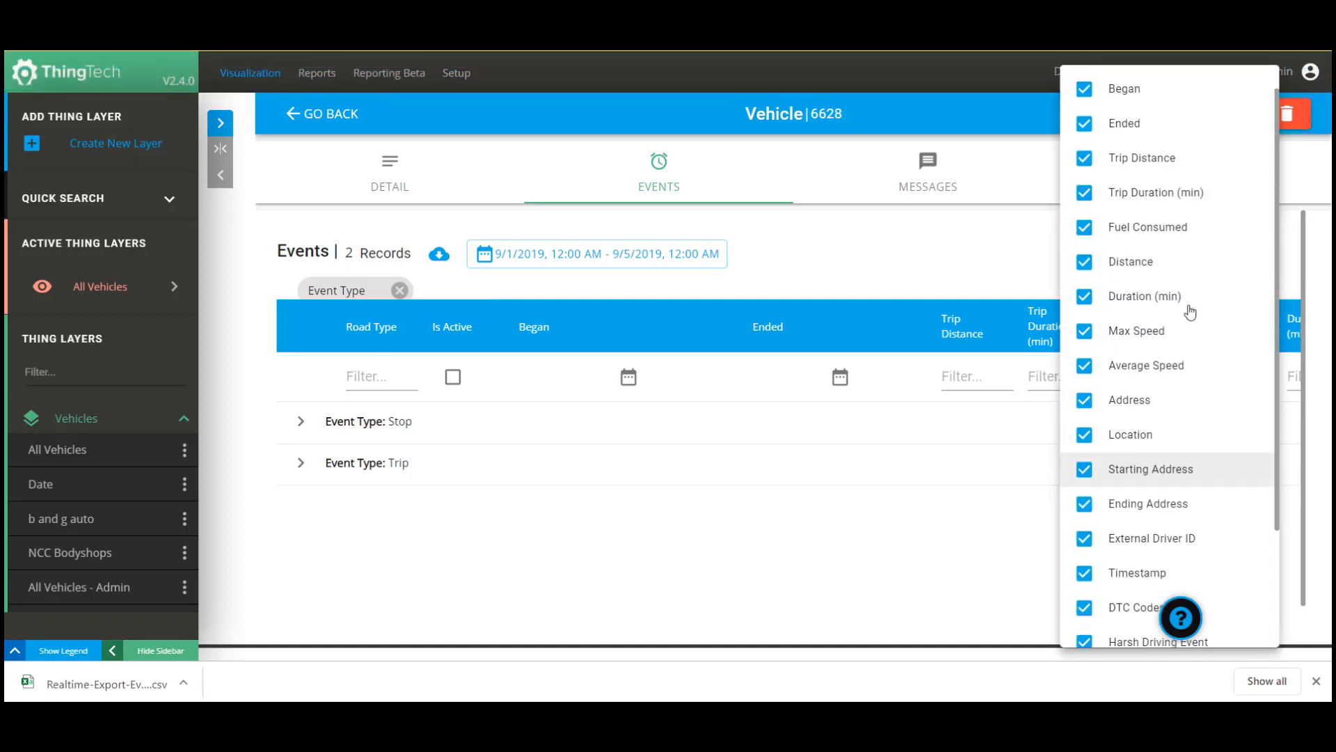
left_click(904, 249)
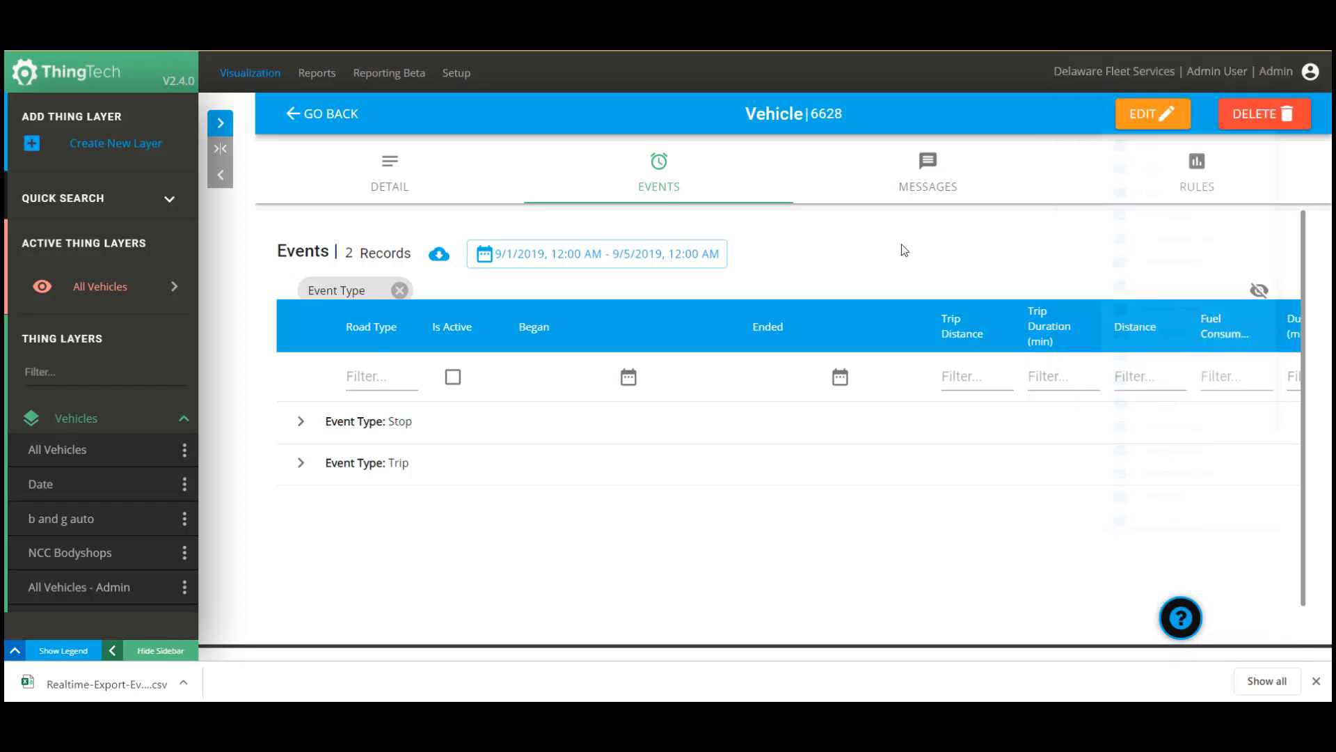
left_click(401, 291)
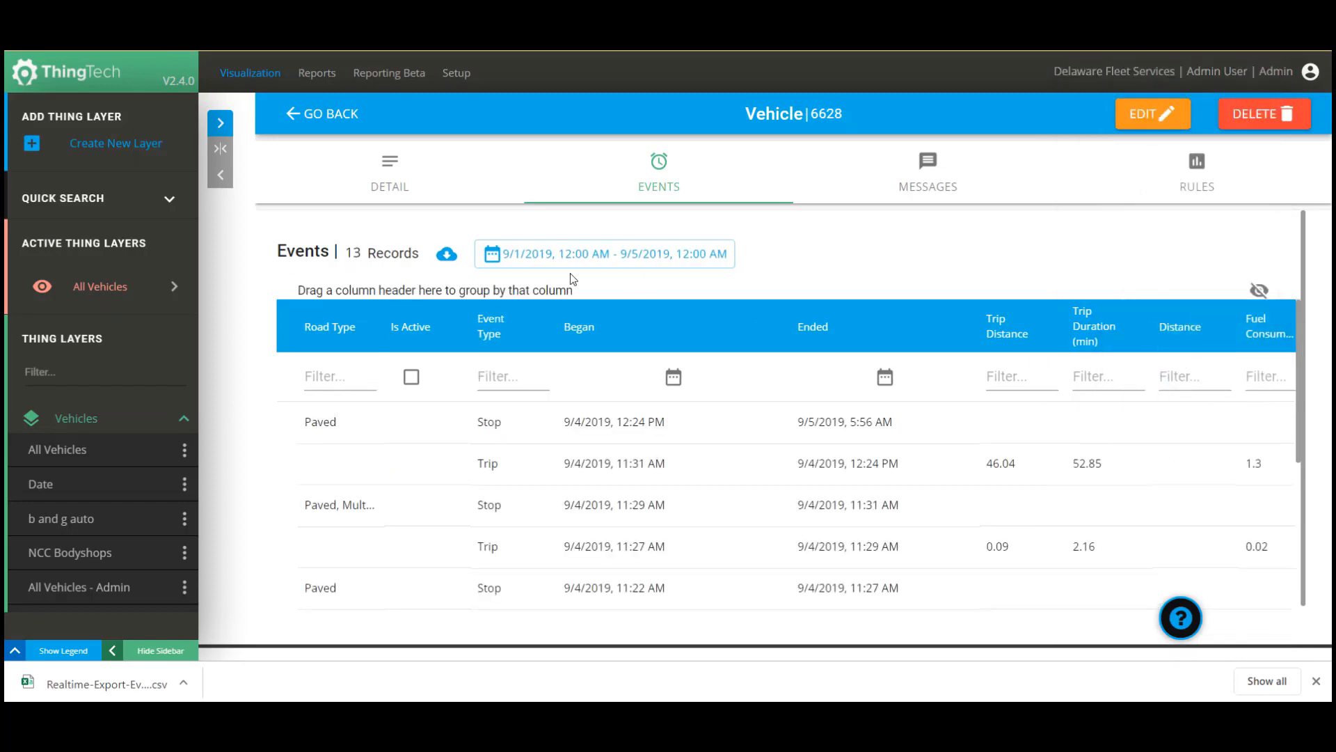
left_click(926, 180)
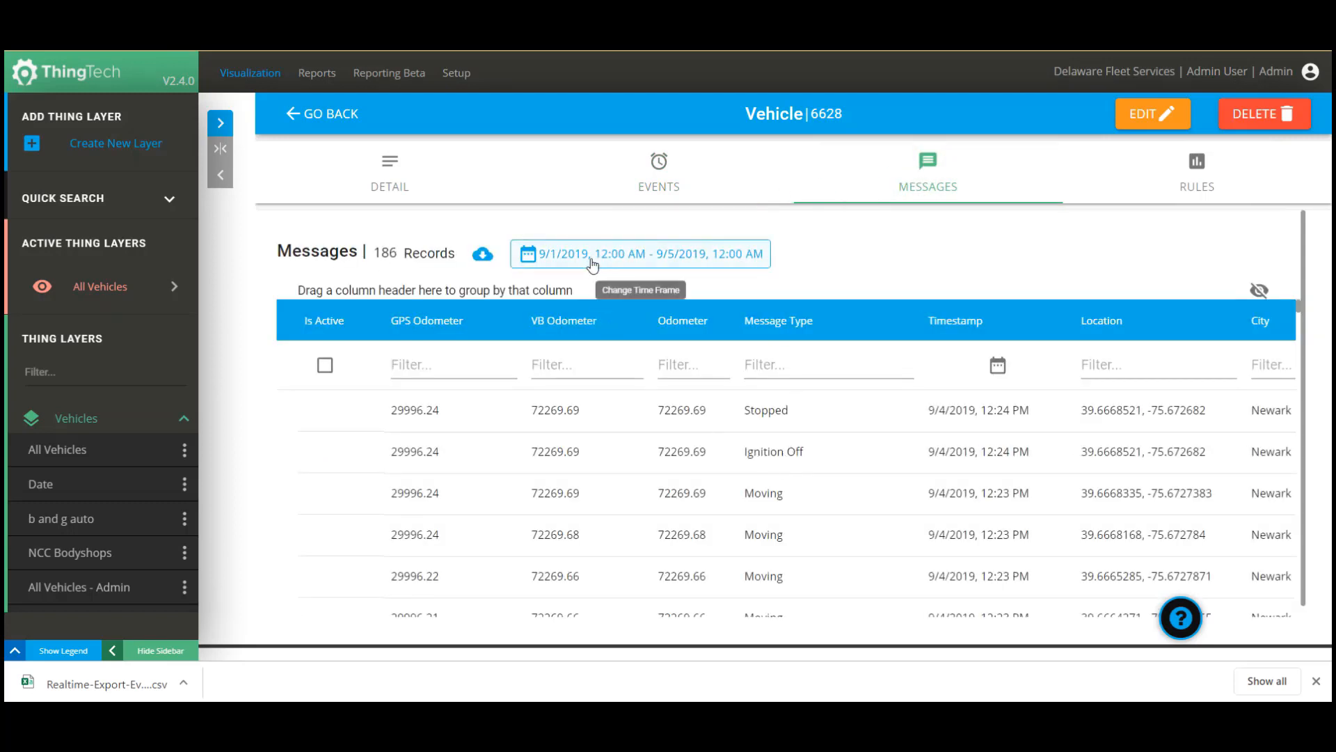
Export the messages to CSV and change the range to Last Week (Aug 25–31, 2019).
left_click(481, 256)
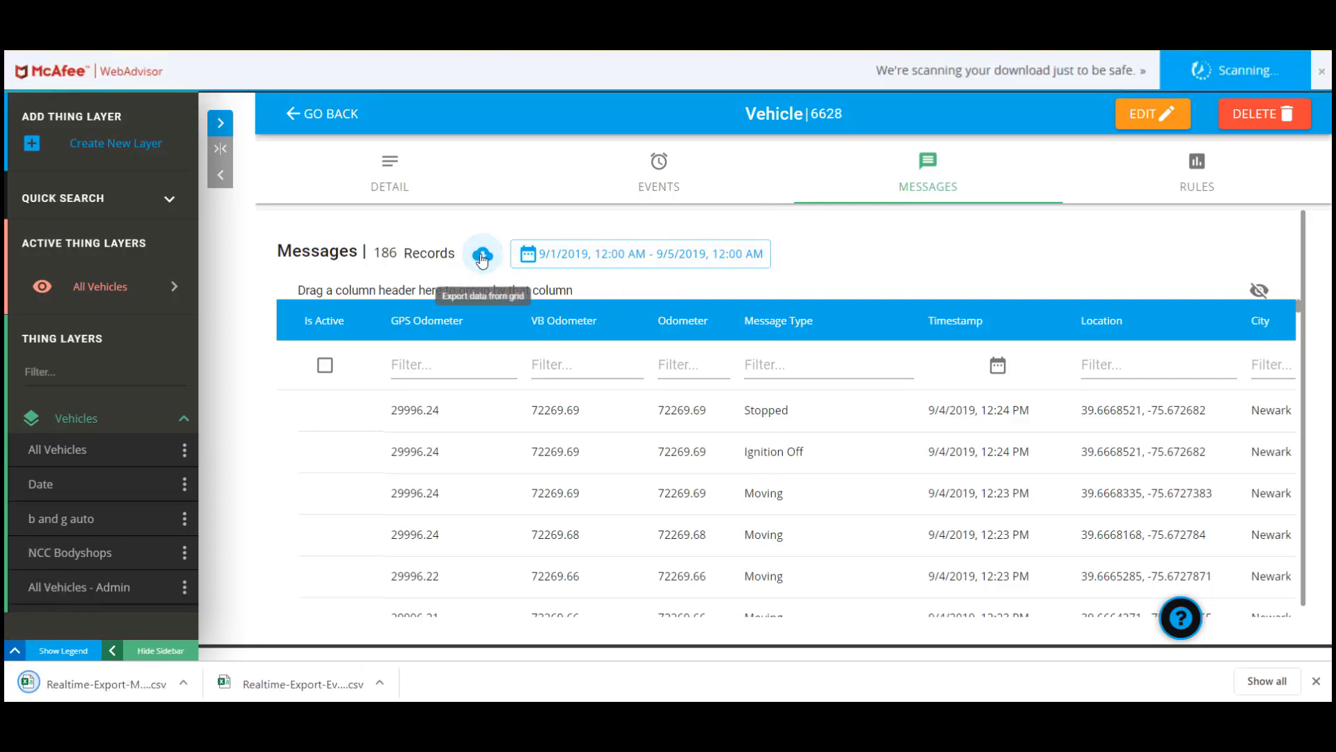
left_click(576, 260)
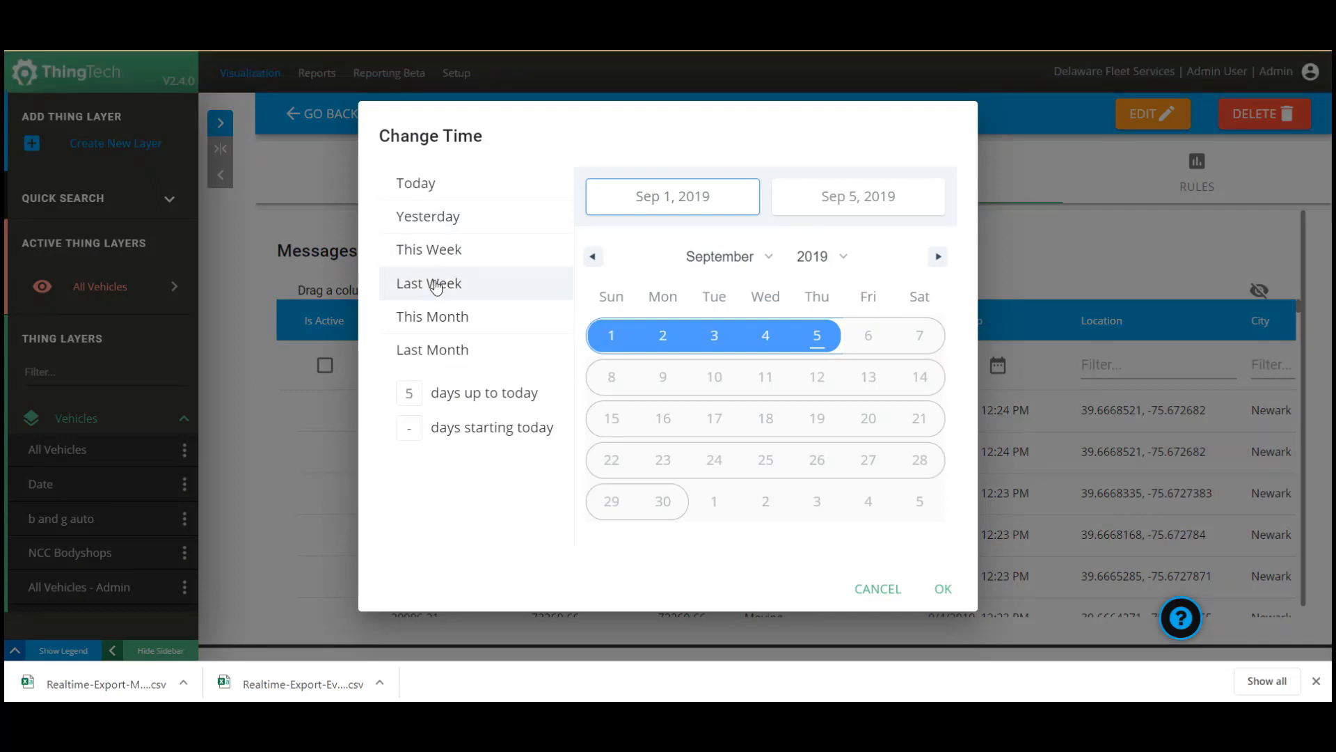
left_click(436, 286)
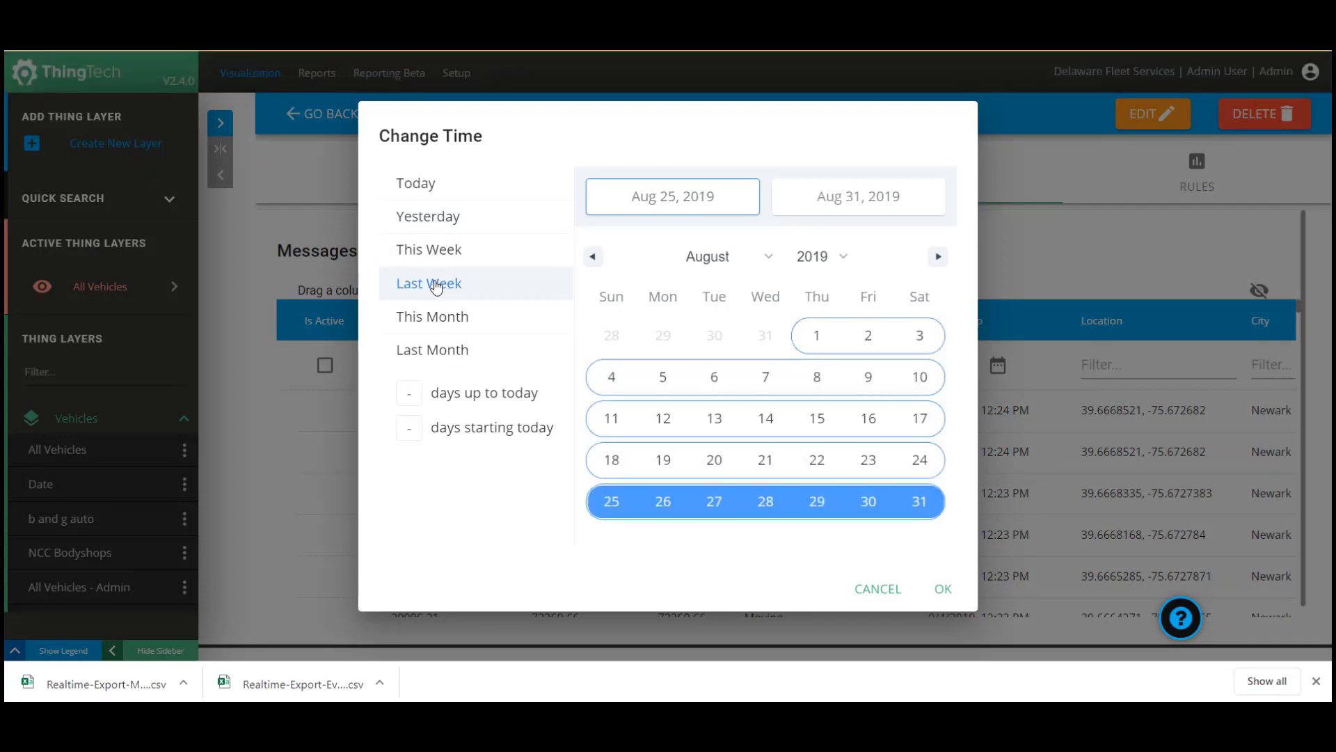
left_click(950, 593)
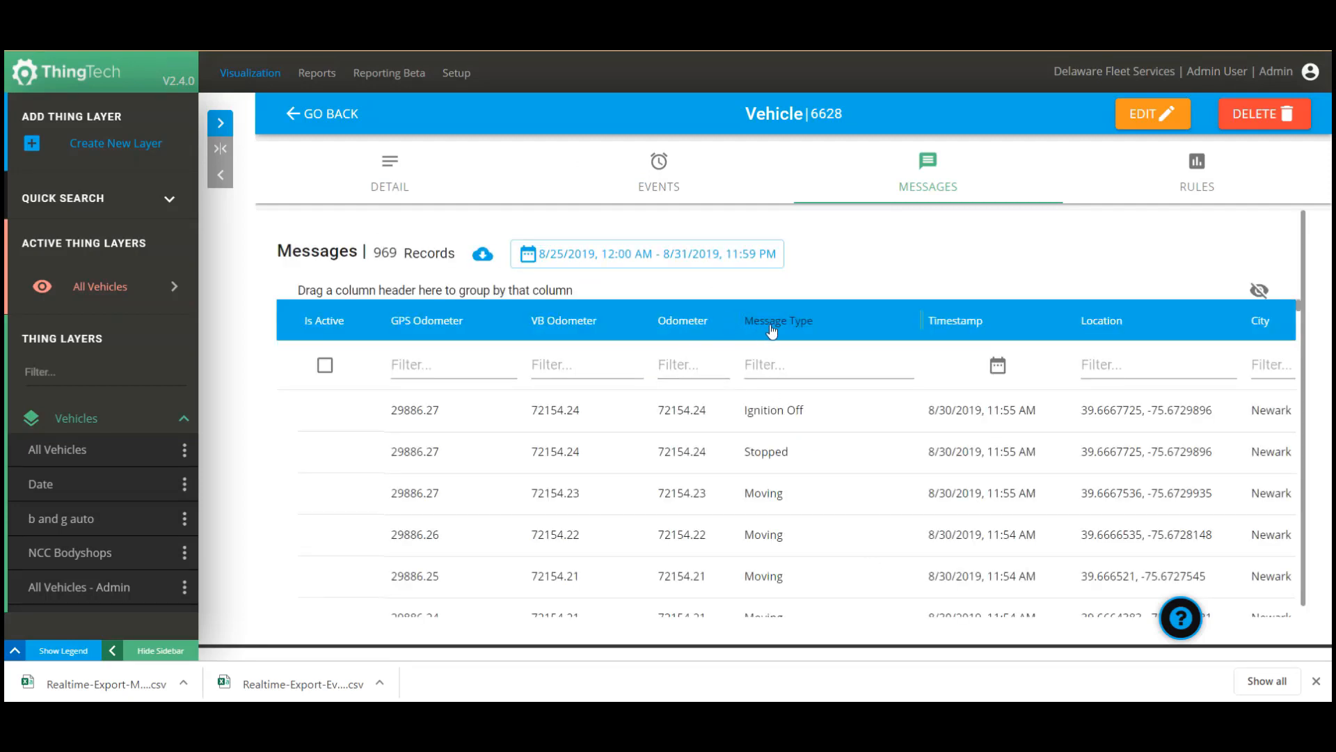
Group messages by Message Type to inspect Hard Acceleration, ungroup, then show the Rules tab.
left_click_drag(776, 327, 356, 290)
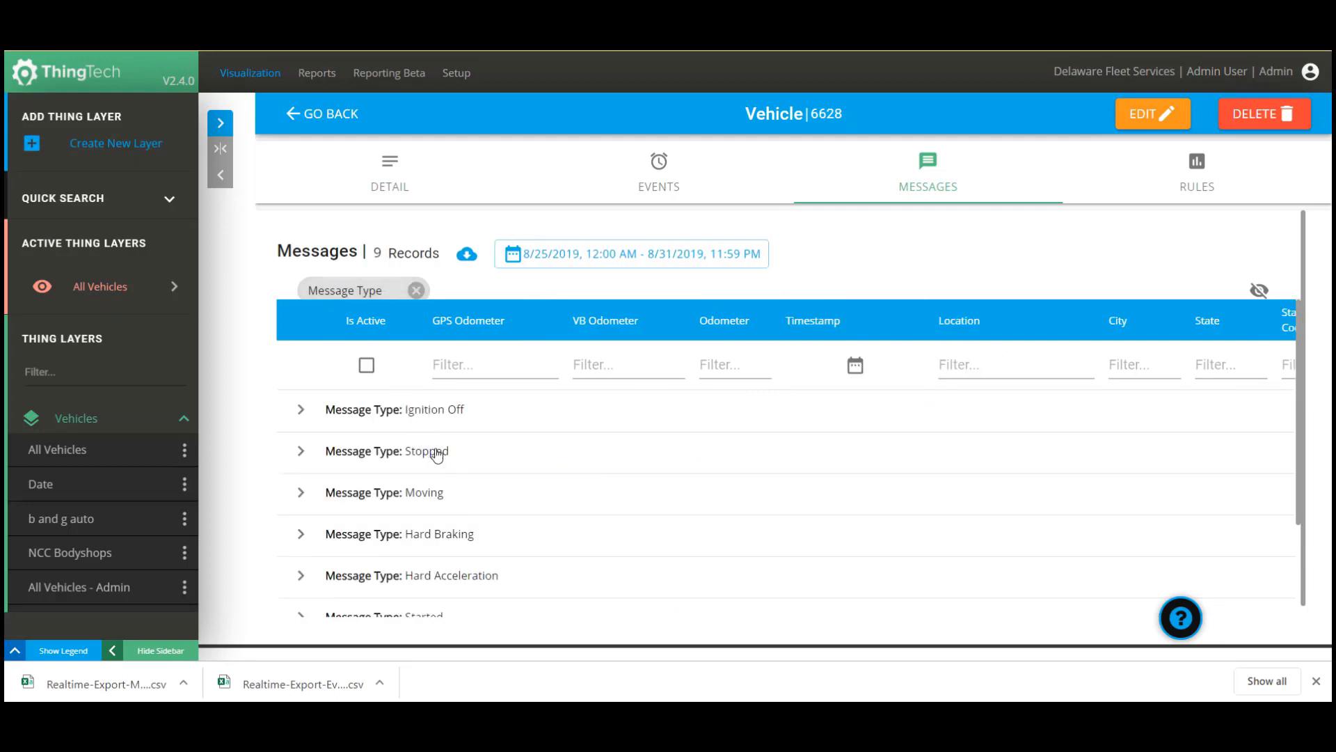
left_click(329, 569)
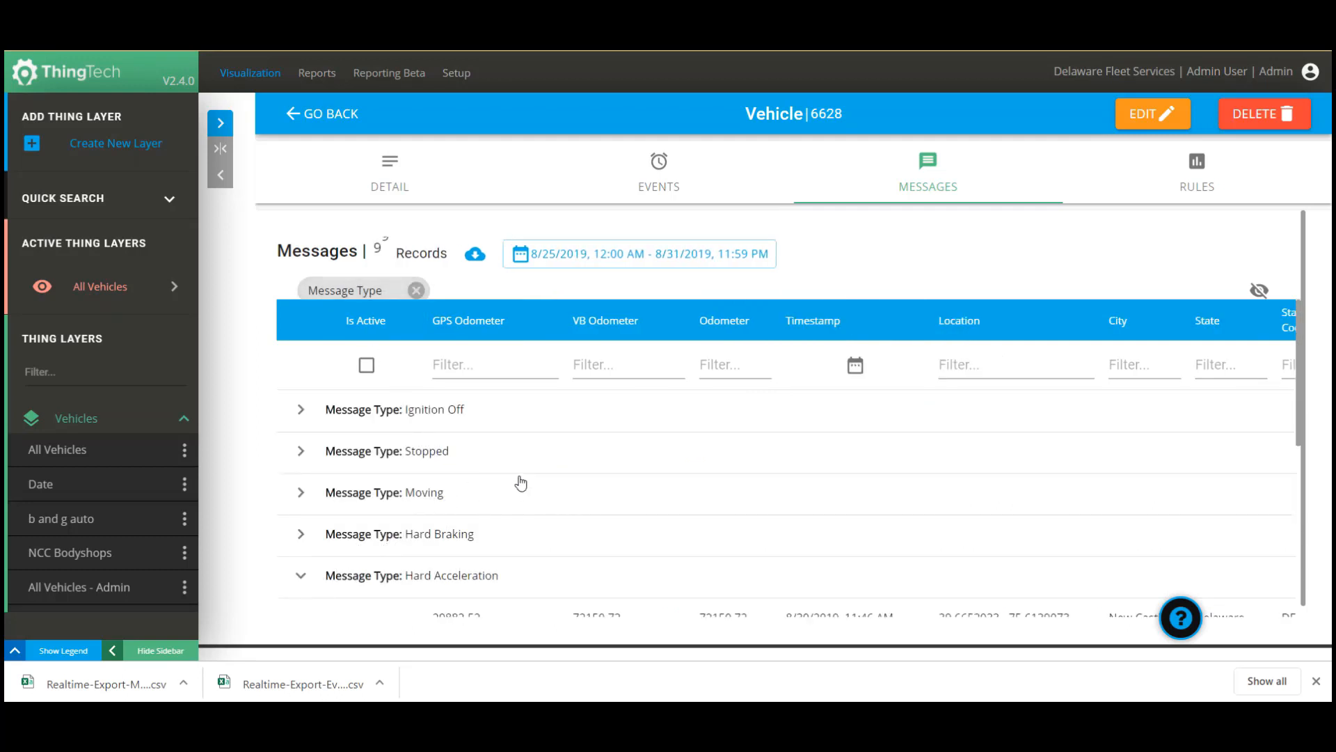
scroll(522, 482, "down", 3)
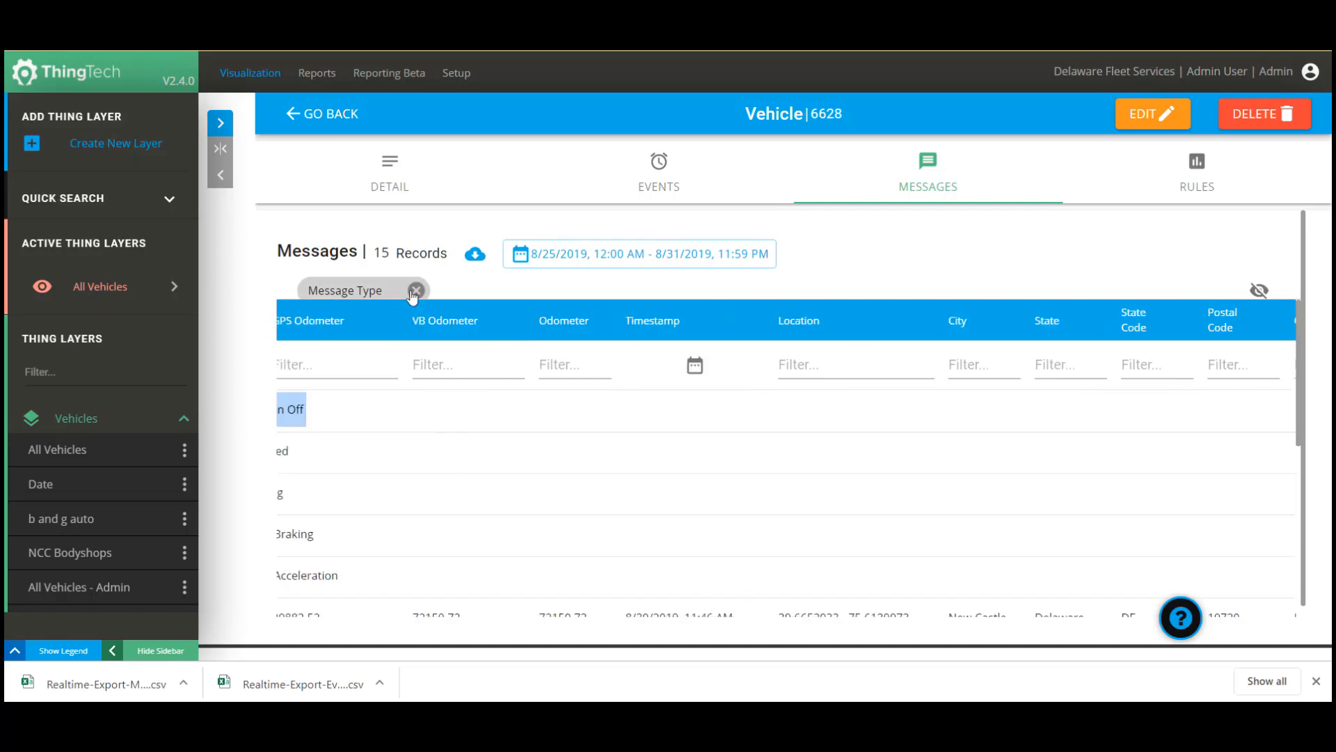
left_click(416, 290)
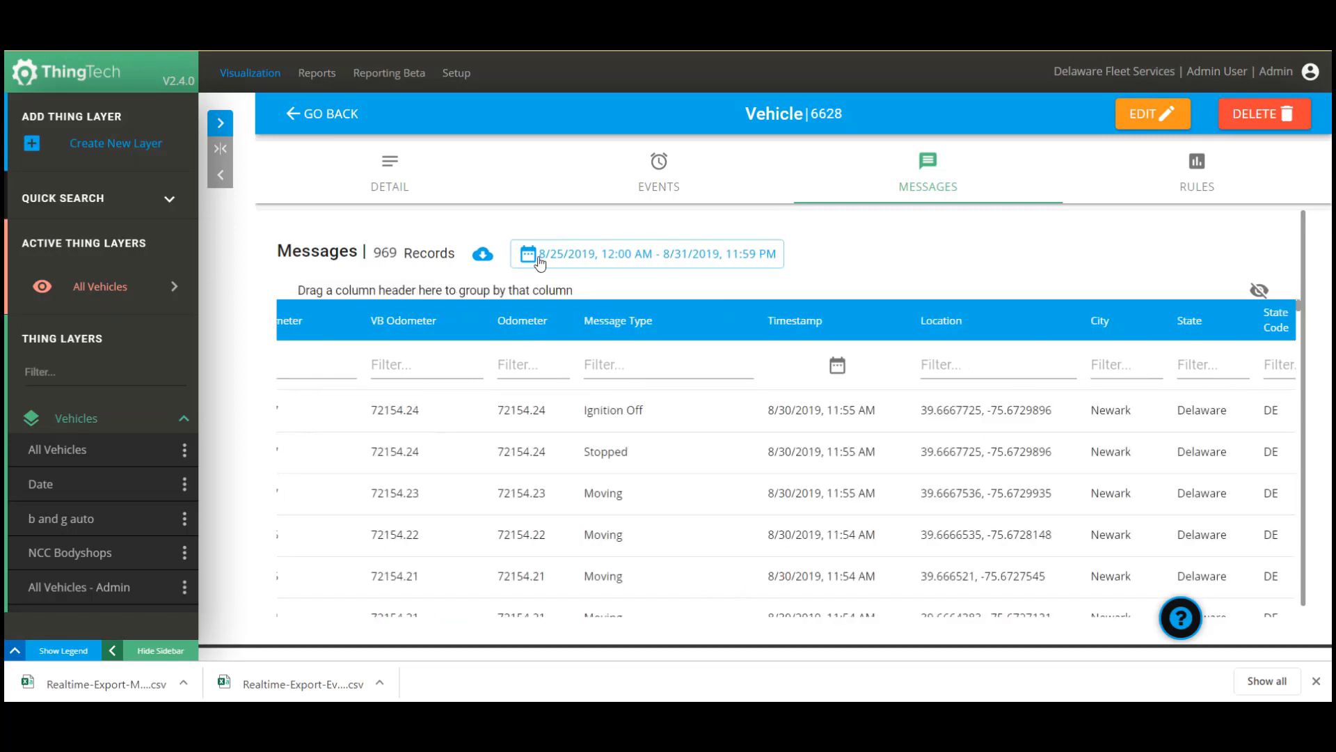
left_click(1197, 166)
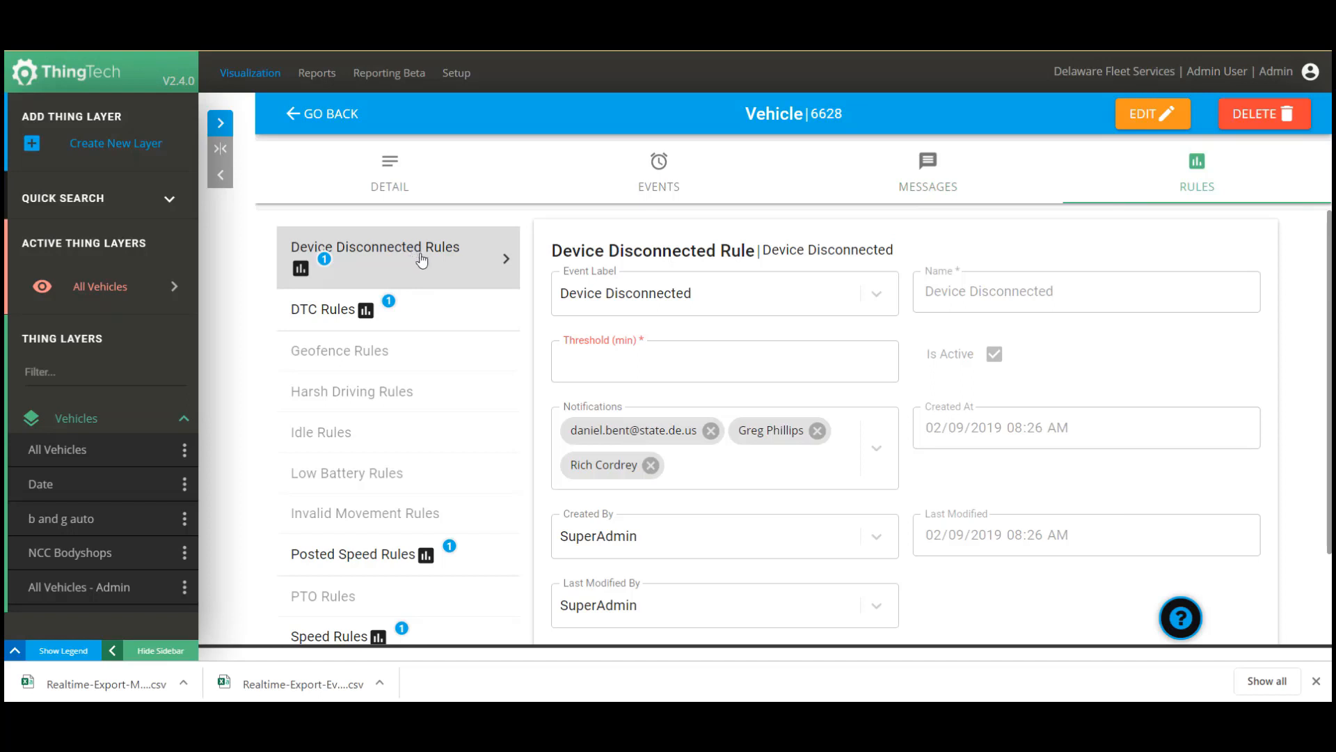
Review vehicle 6628's DTC, Posted Speed and Stationary Vehicle rule settings.
left_click(419, 306)
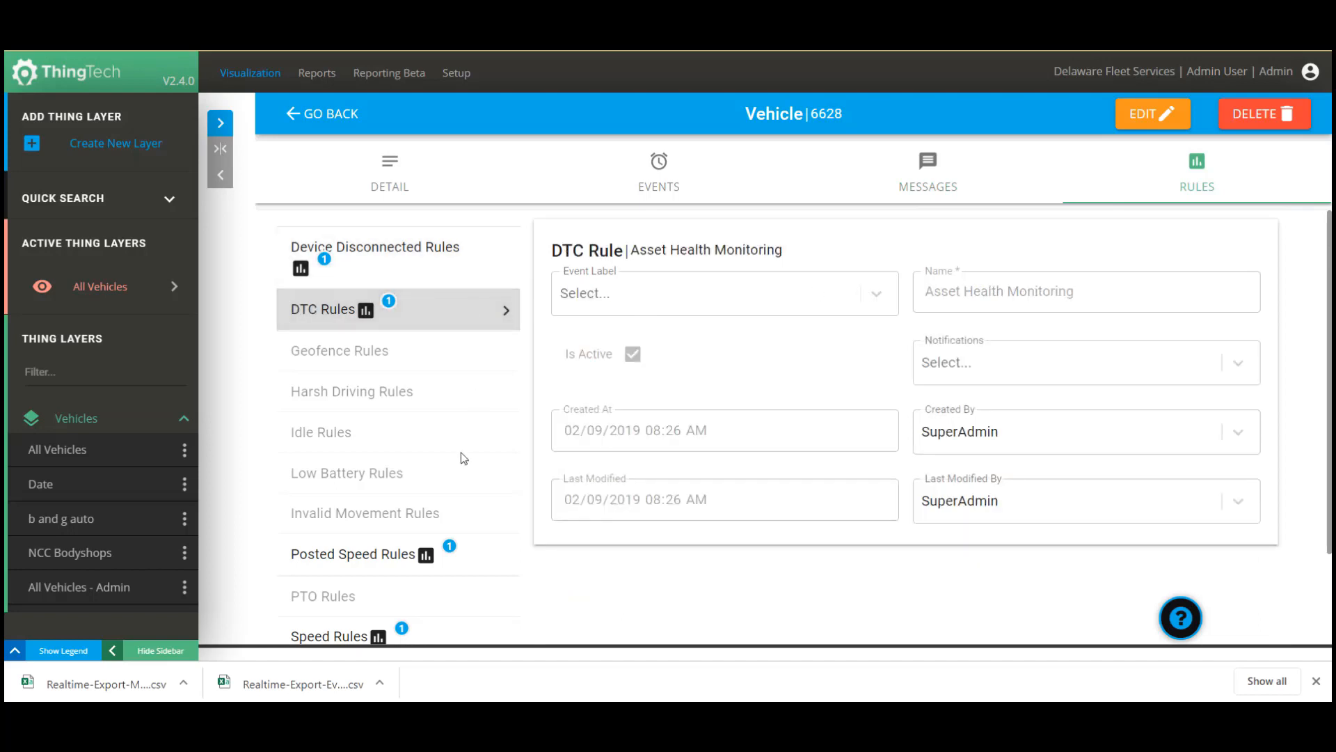
left_click(418, 554)
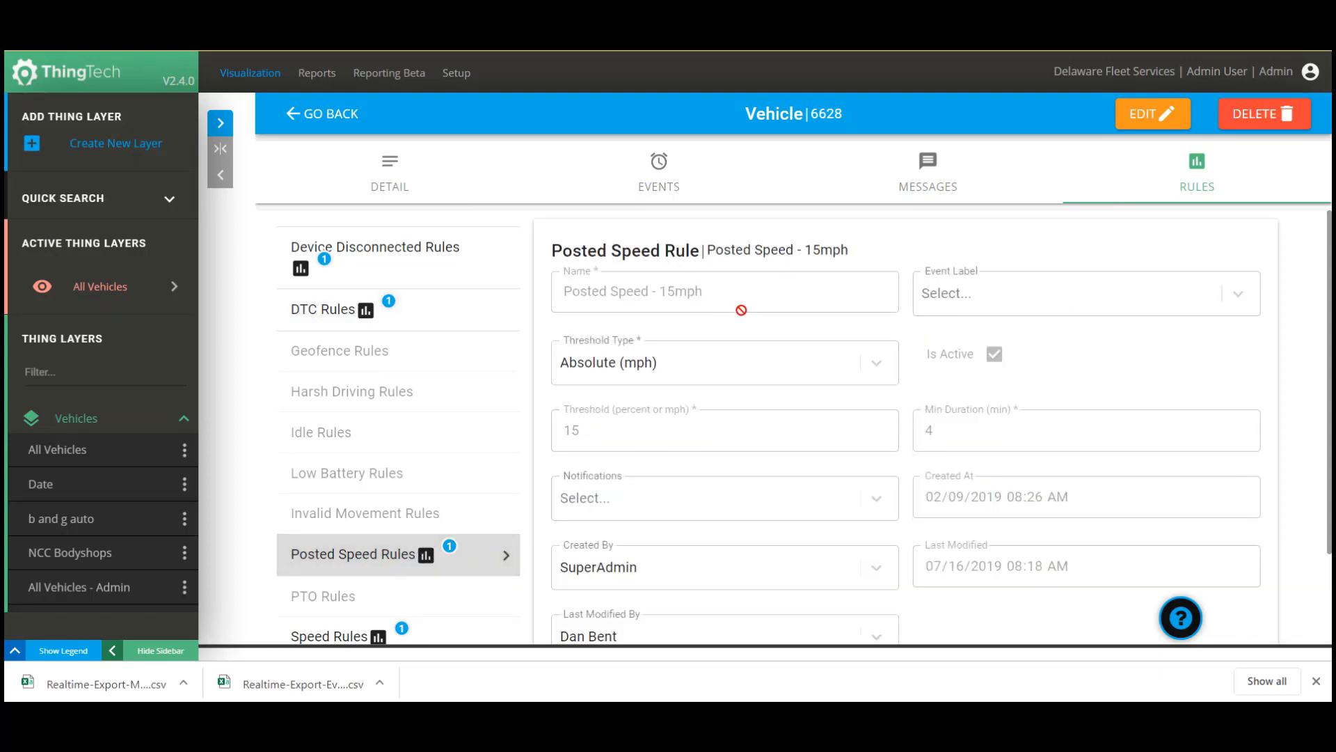
scroll(741, 310, "down", 2)
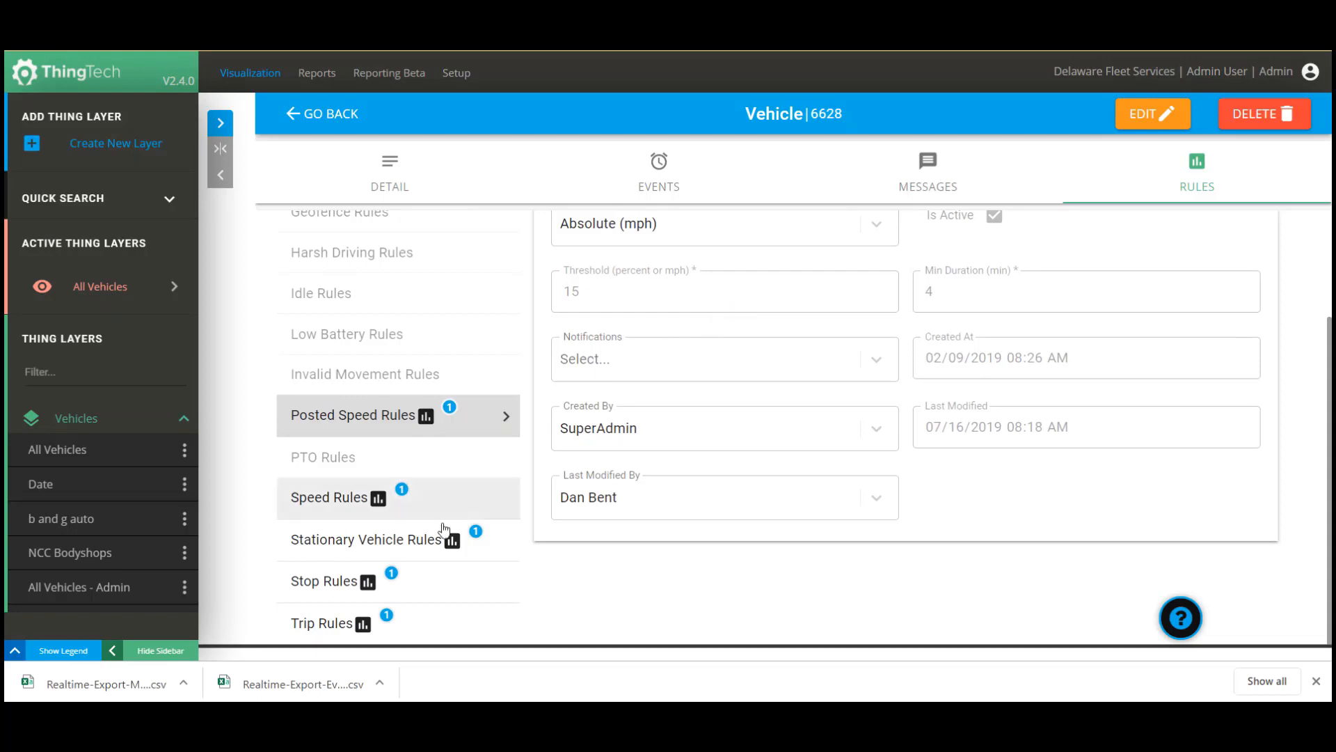
left_click(421, 550)
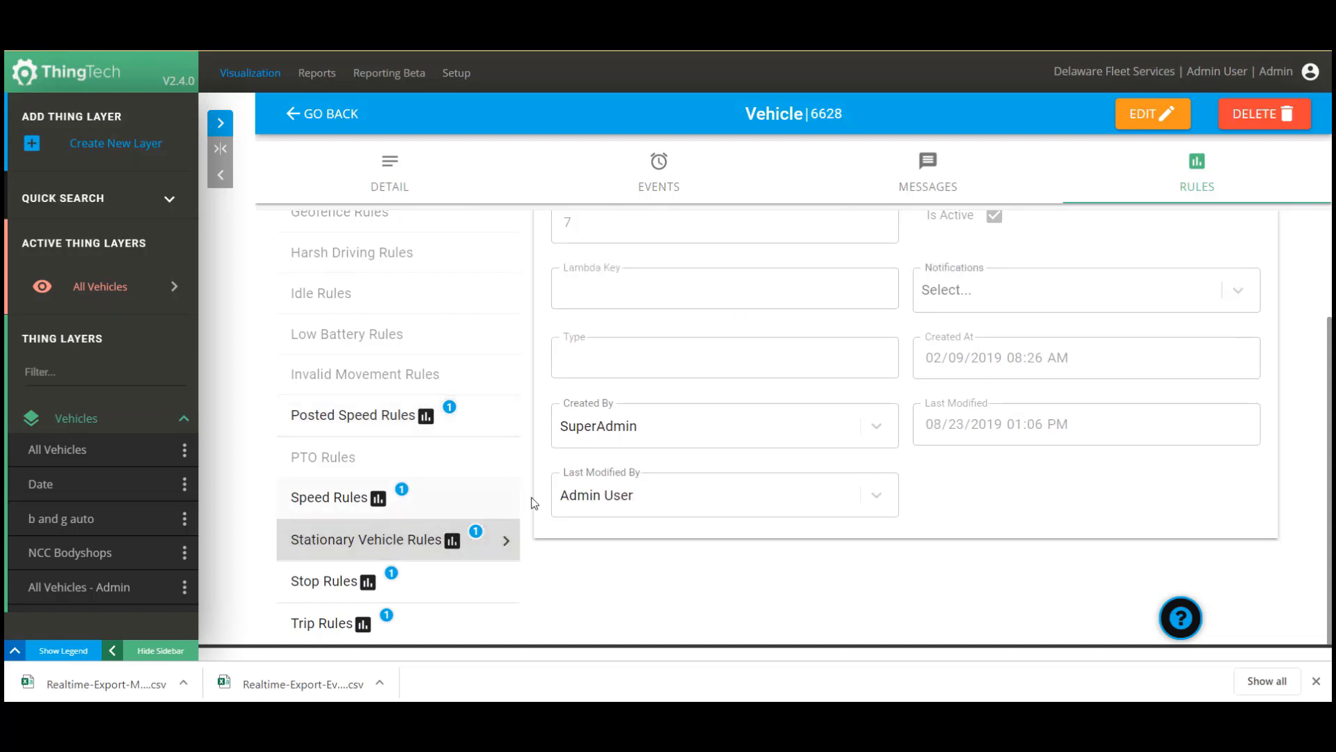
scroll(593, 475, "up", 2)
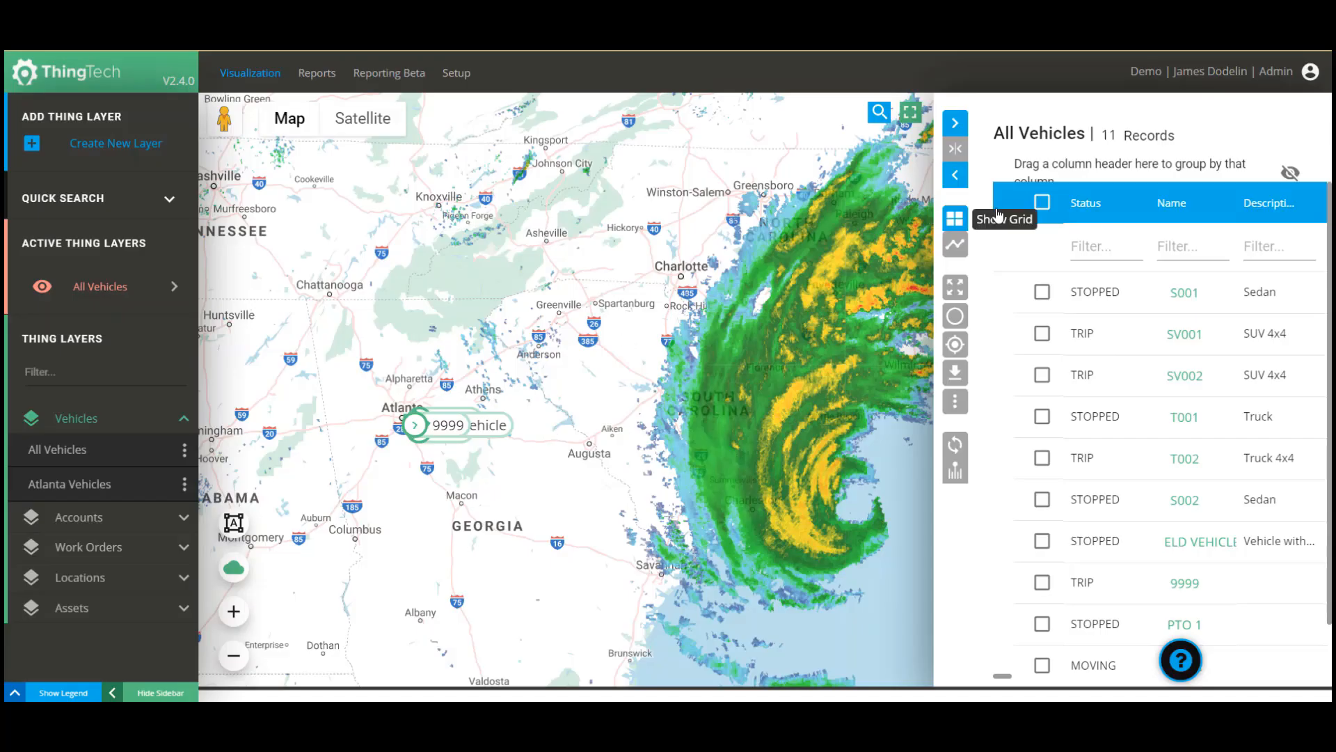
In Notifications Settings, turn off Speed email alerts and turn on Unauthorized Movement SMS and email.
left_click(1311, 72)
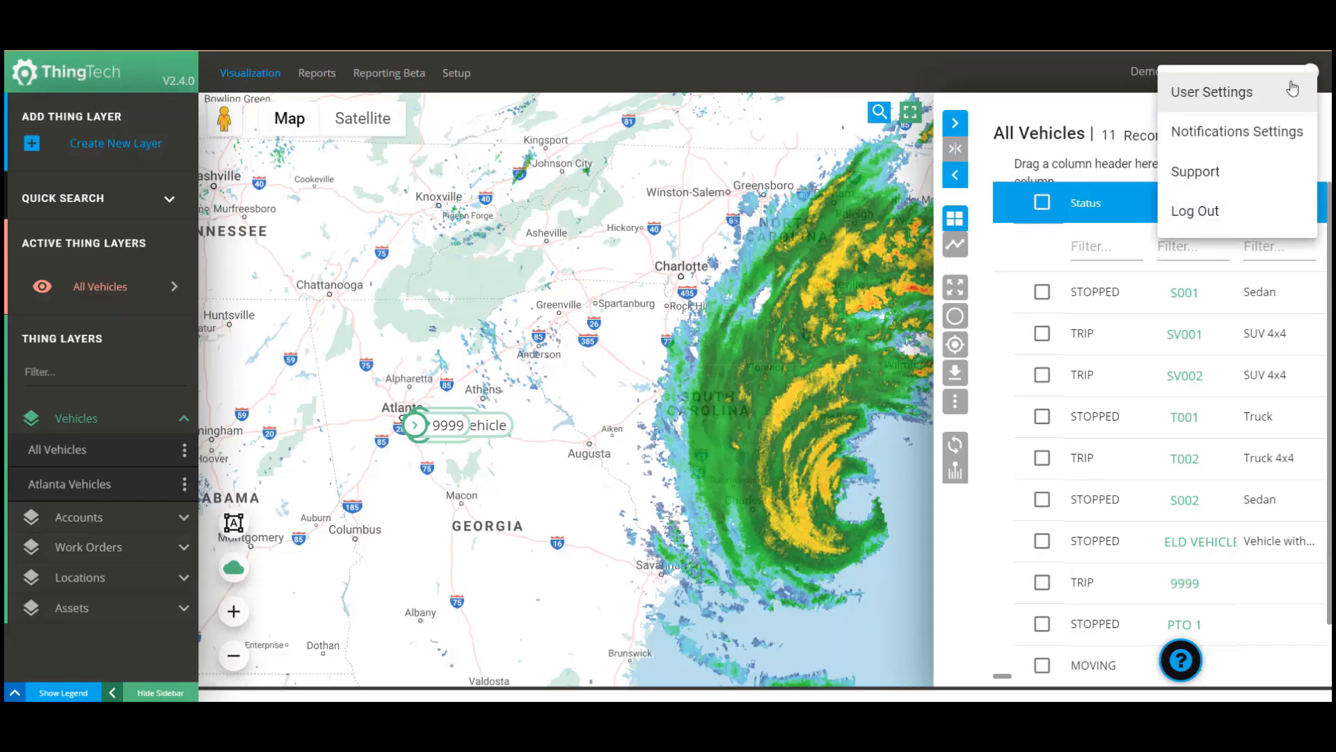
left_click(1256, 139)
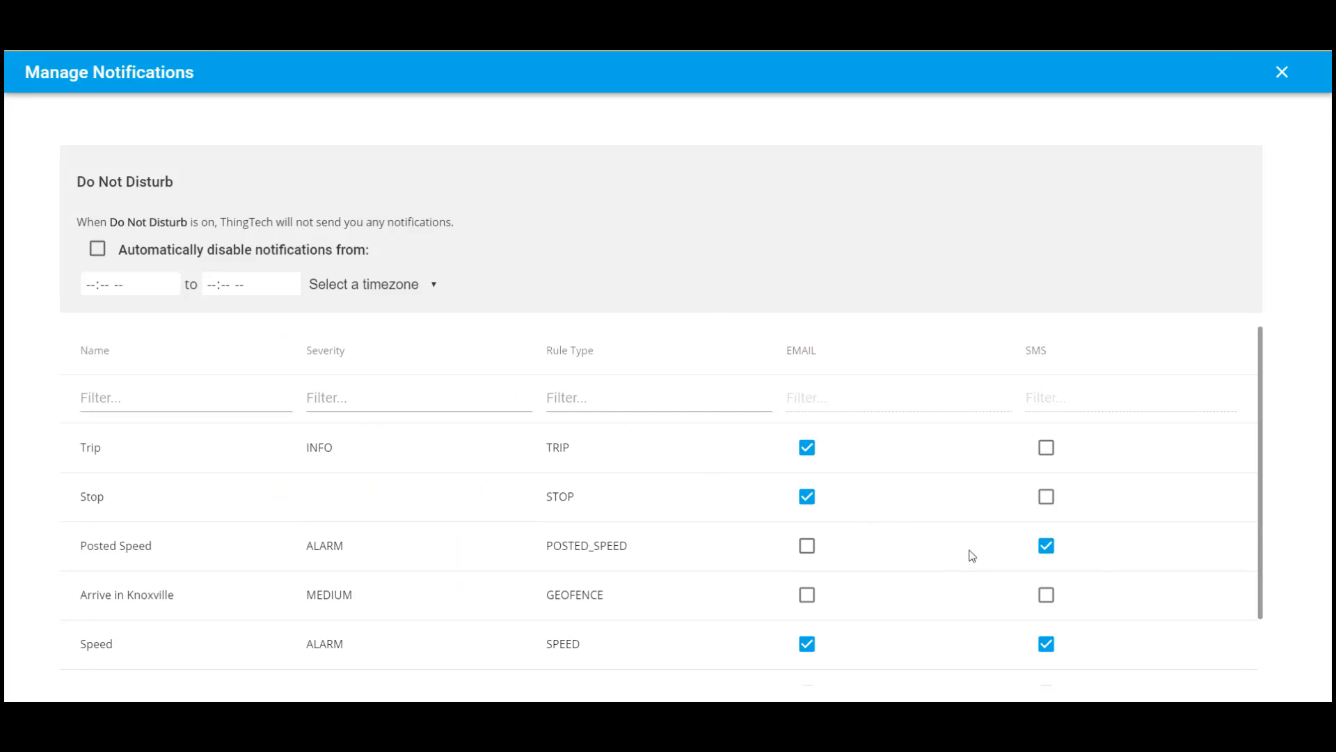
scroll(901, 533, "down", 1)
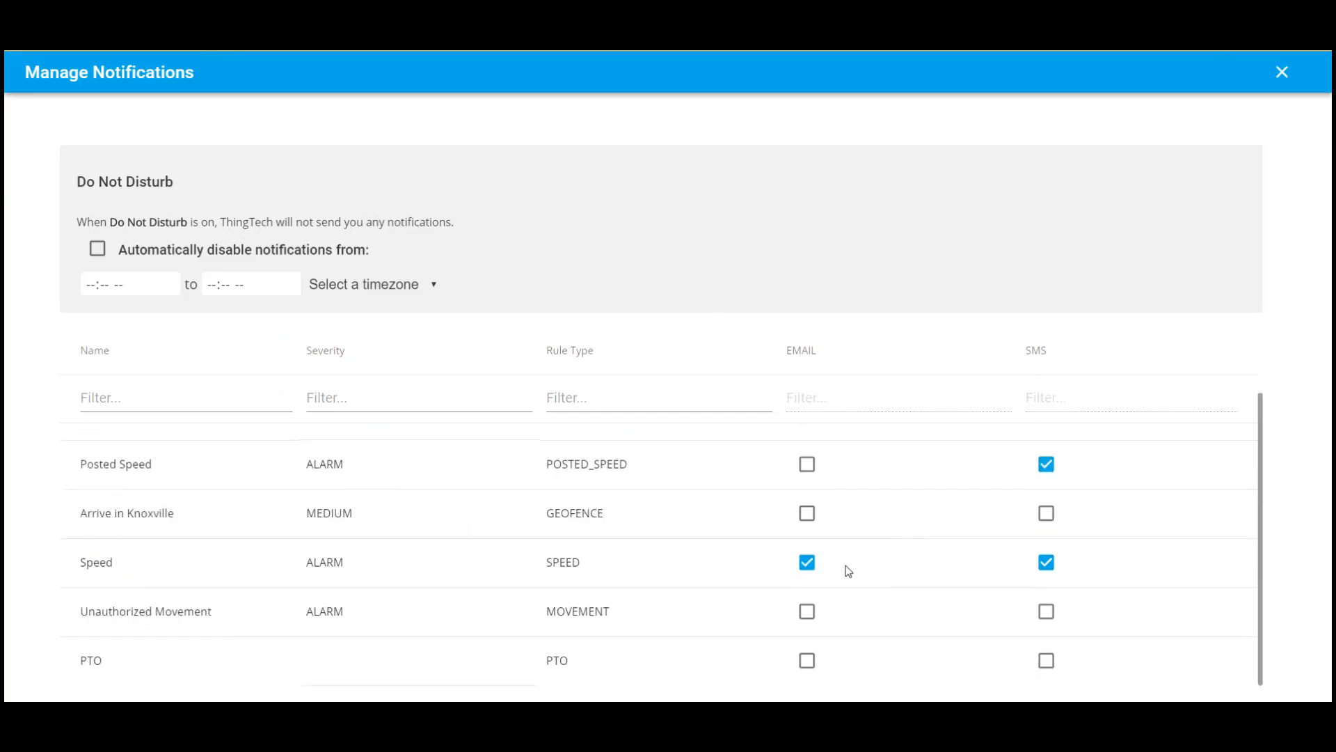
left_click(807, 562)
left_click(1046, 613)
left_click(807, 612)
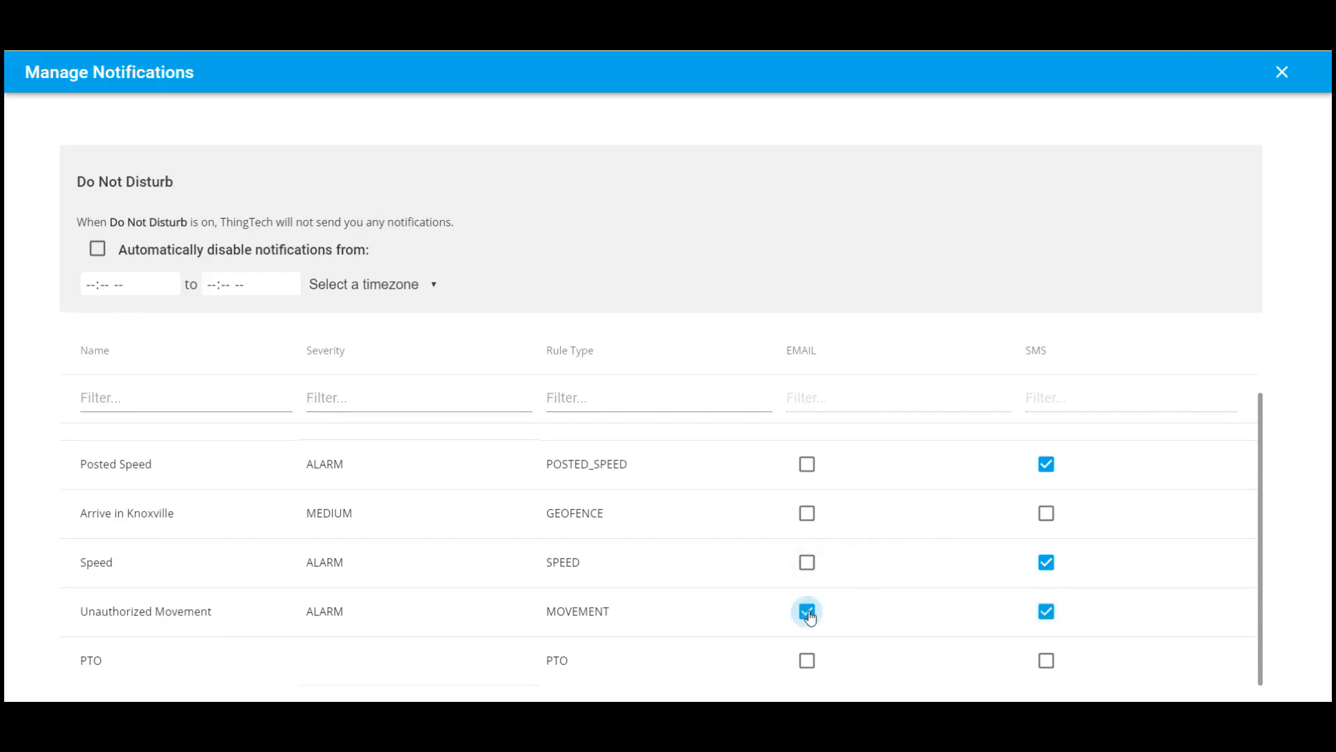
left_click(1282, 73)
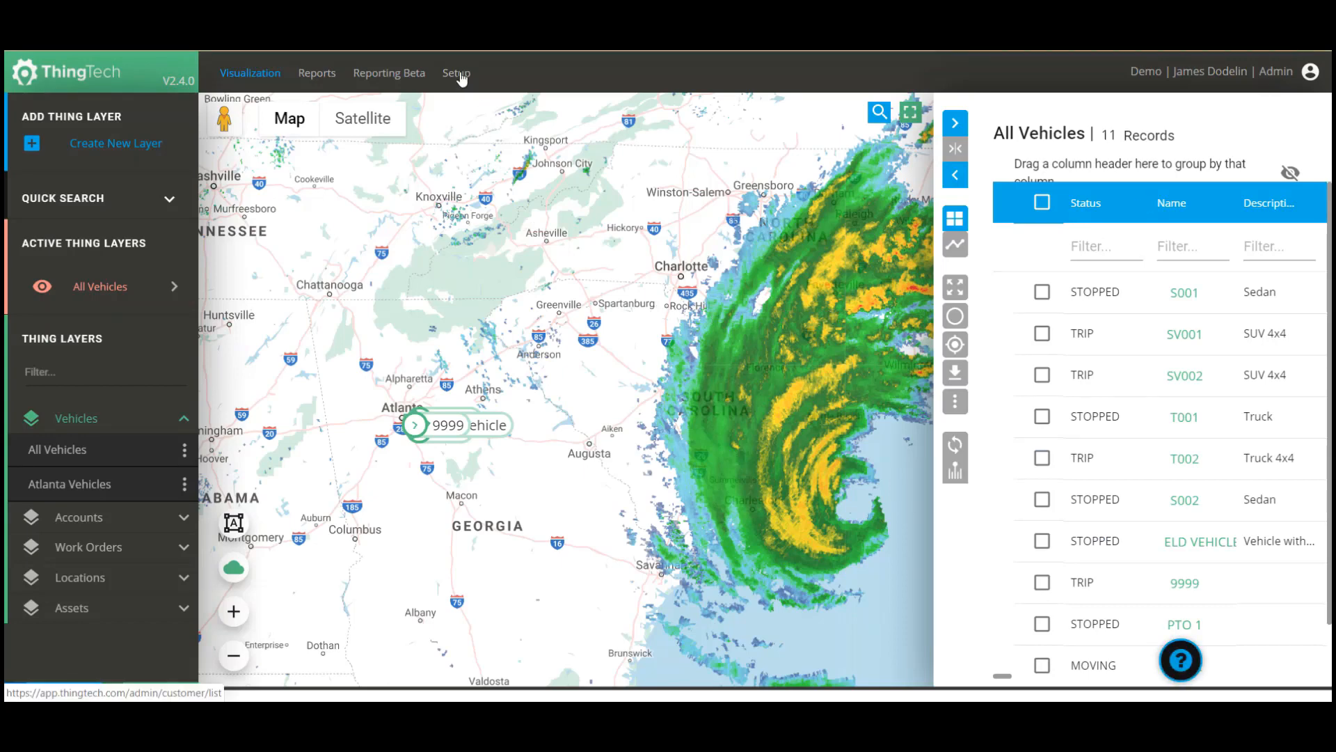
Go to Setup > Rules and choose CREATE NEW to show the rule-type picker.
left_click(457, 74)
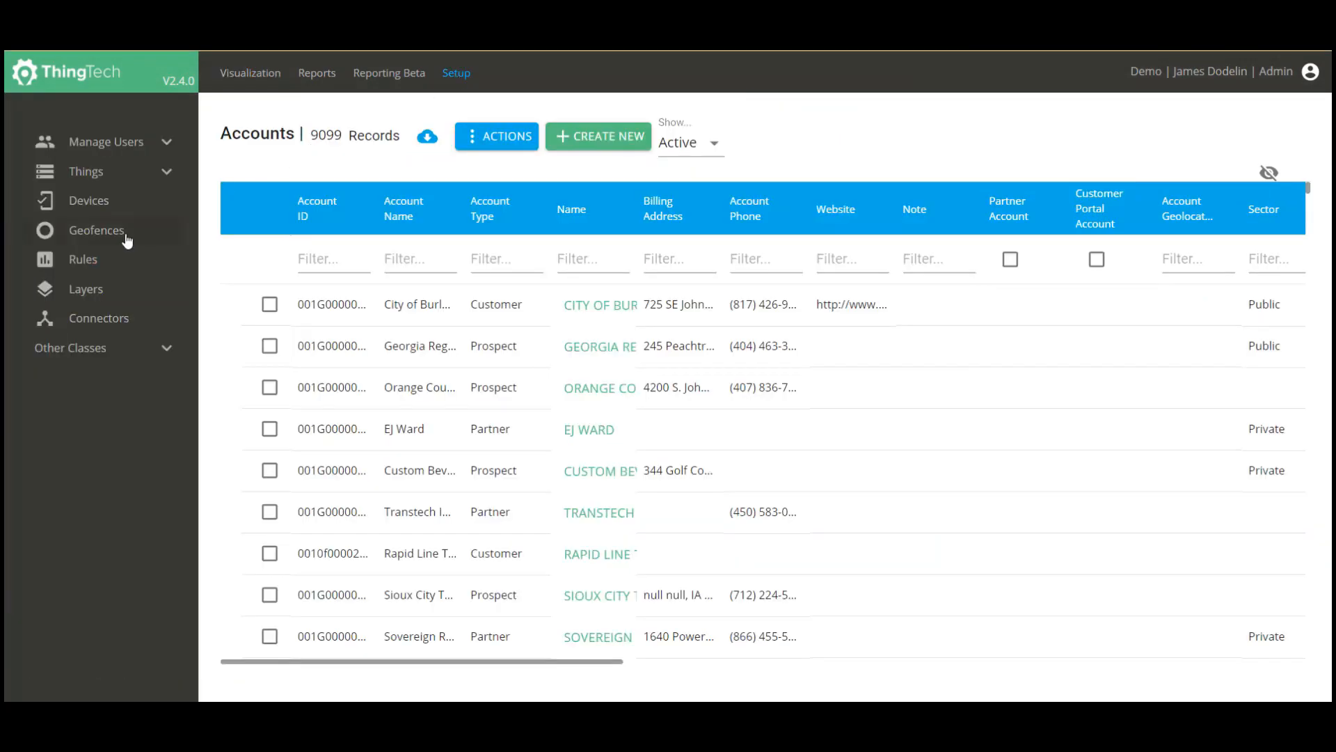
left_click(84, 267)
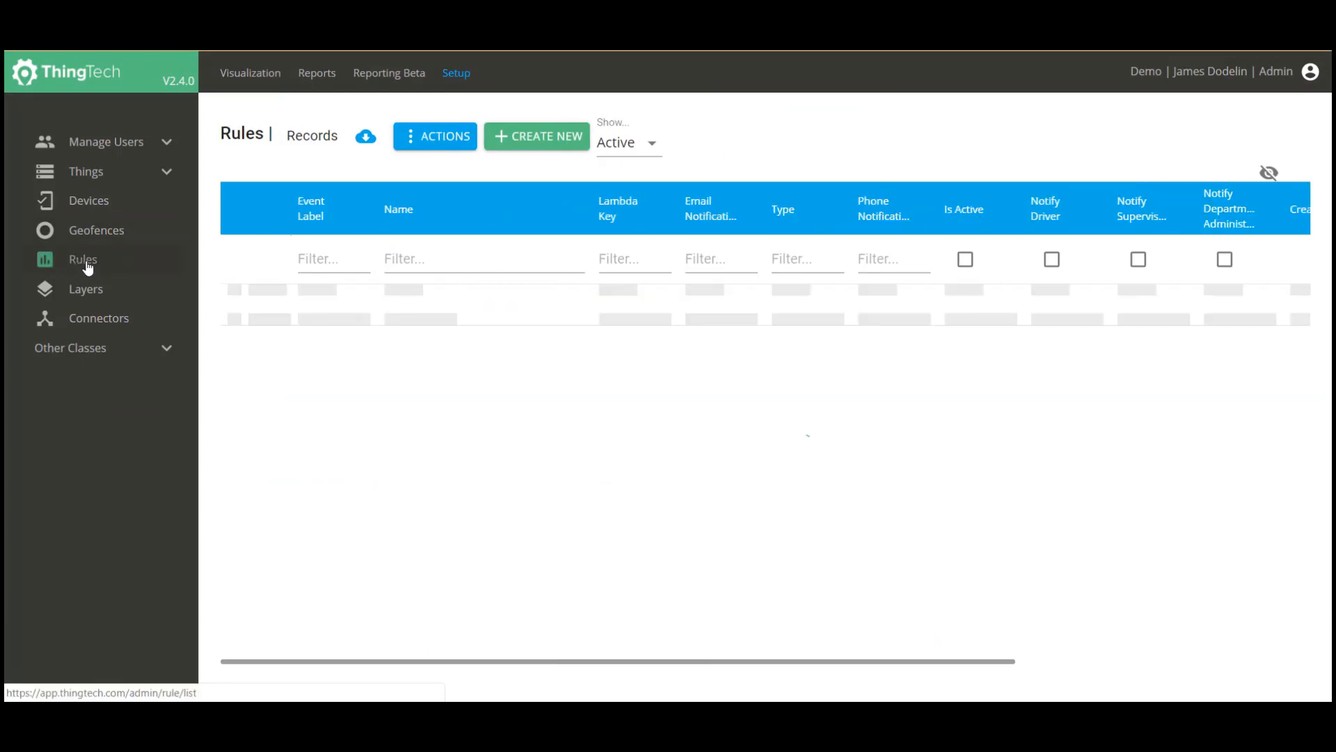
left_click(542, 138)
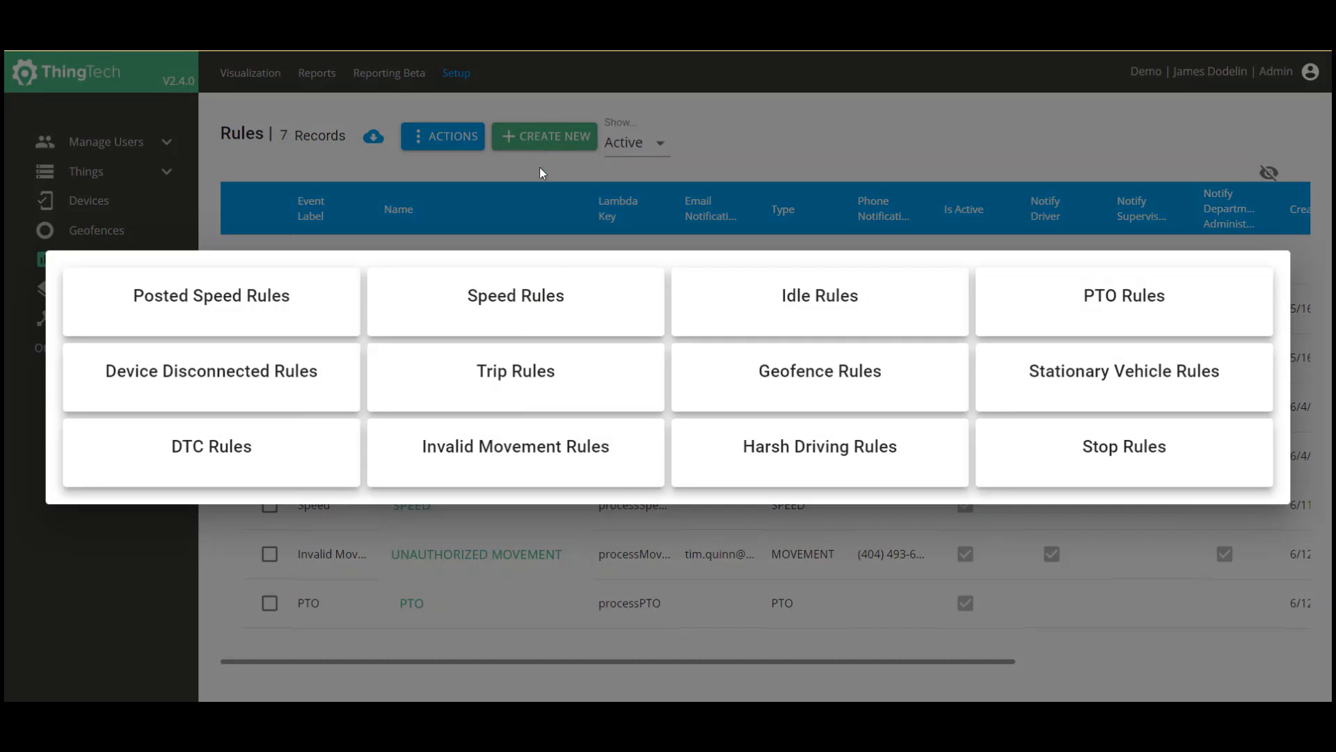
Create an Idle rule named Long Idle with event label Idle and a 20-minute minimum duration.
left_click(728, 318)
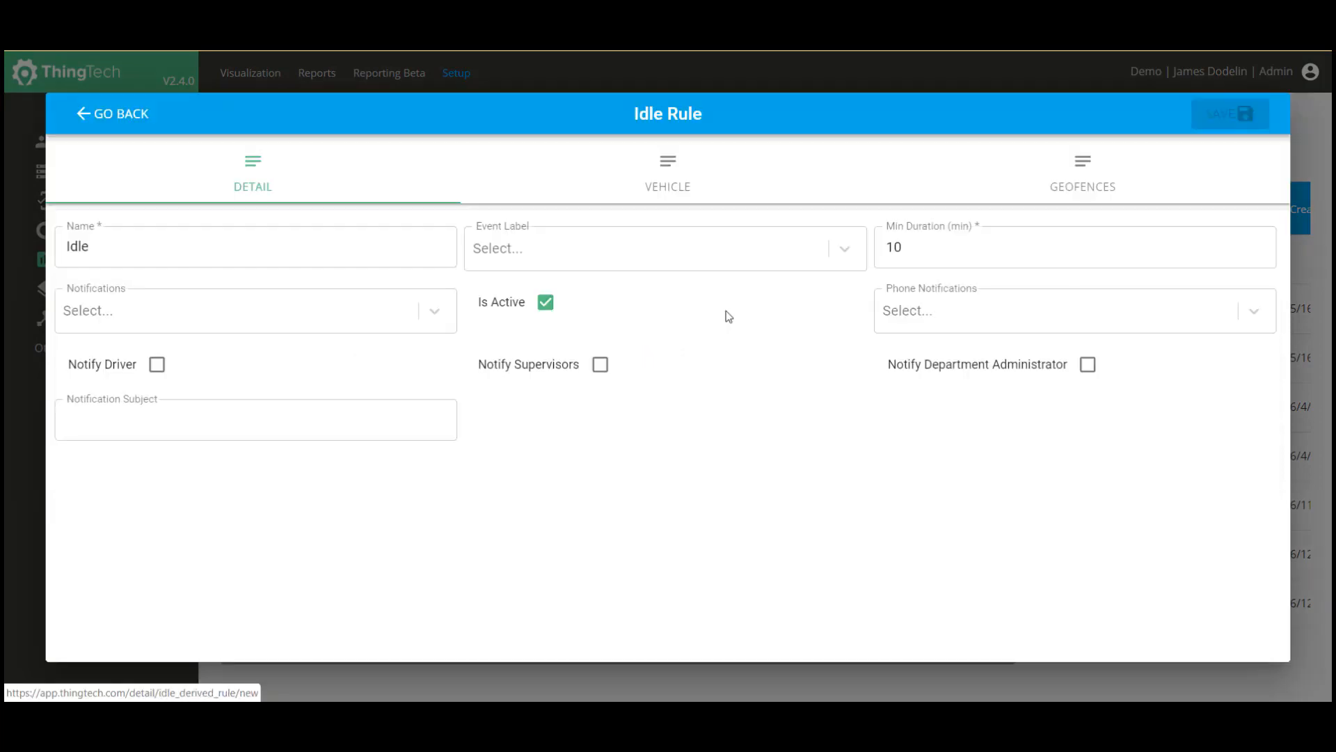
left_click(191, 262)
double_click(172, 254)
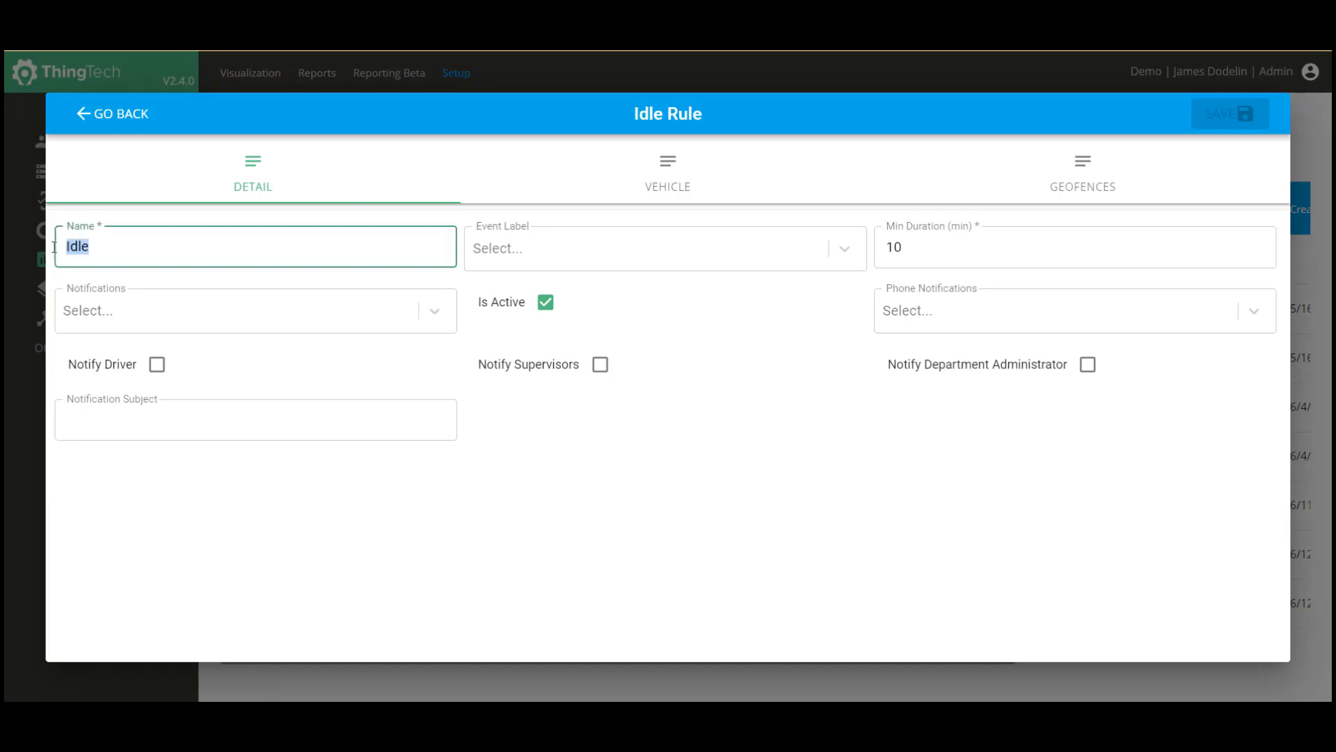
type("Long Idle")
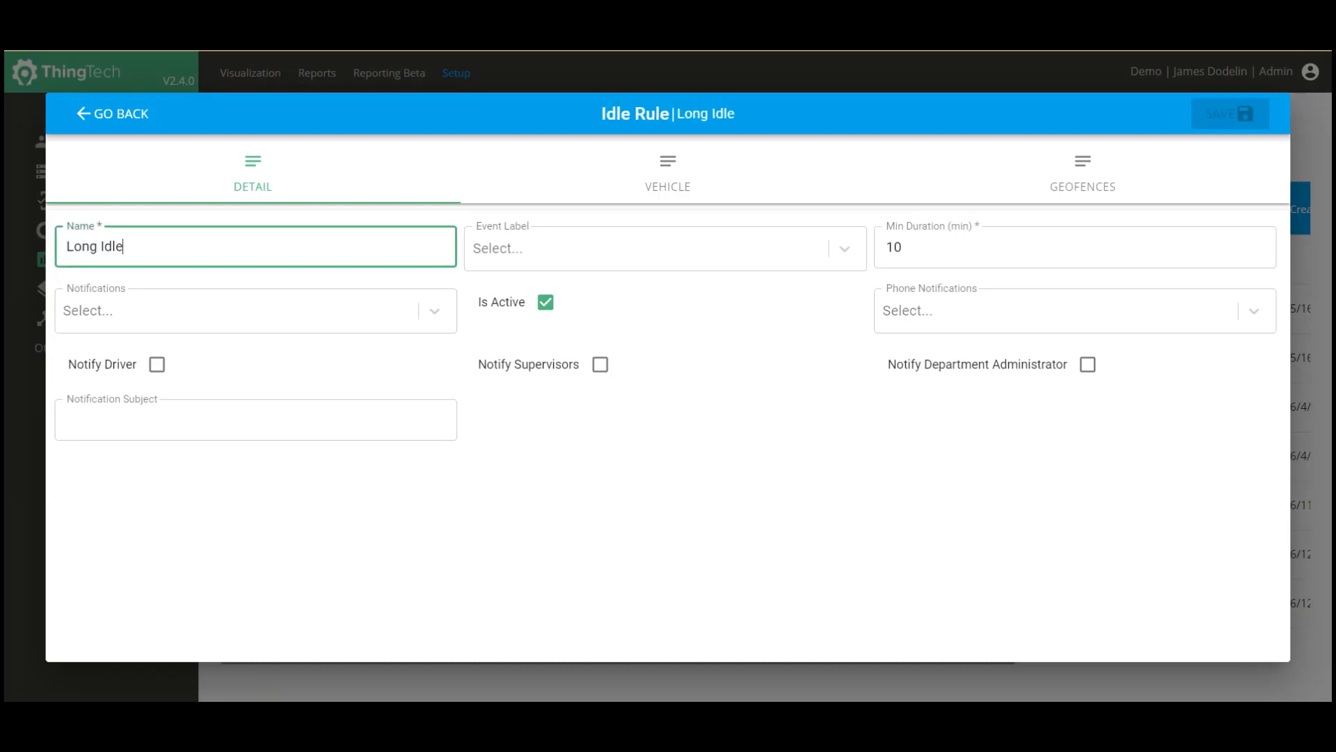
left_click(845, 249)
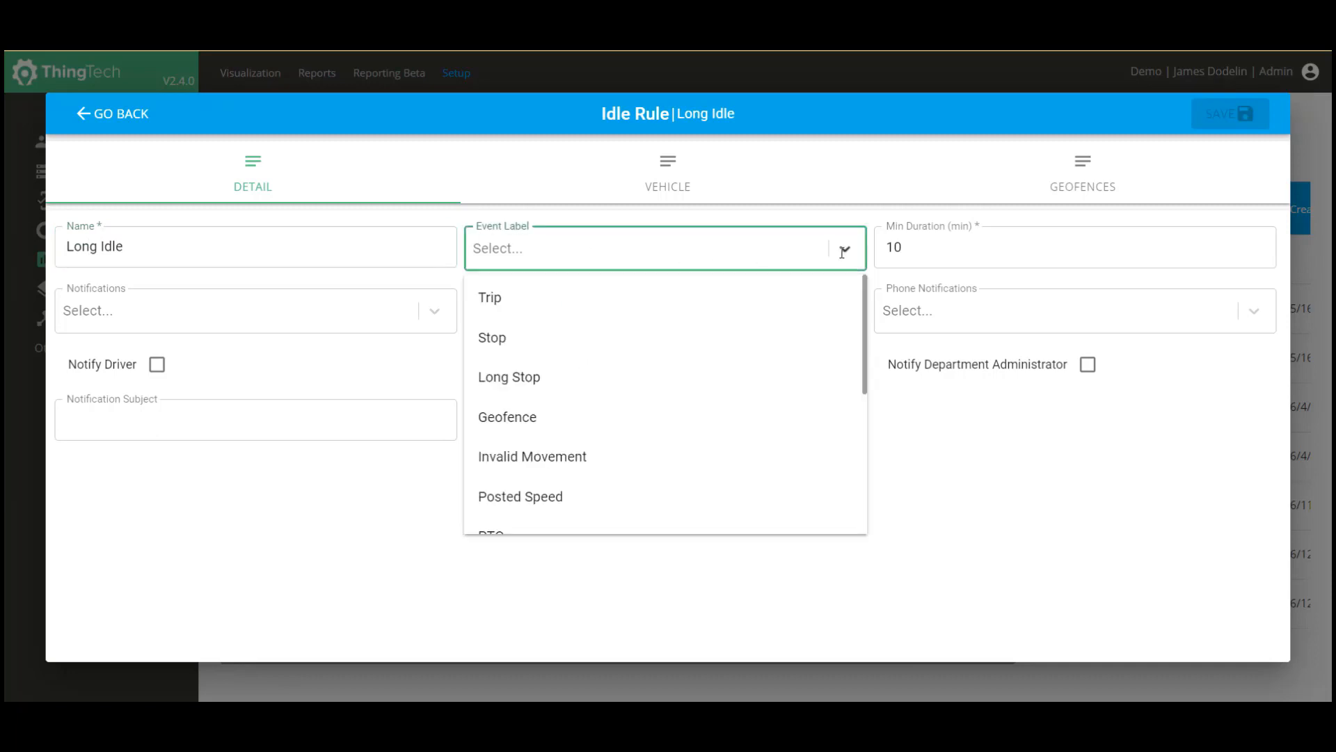
type("idl")
left_click(799, 306)
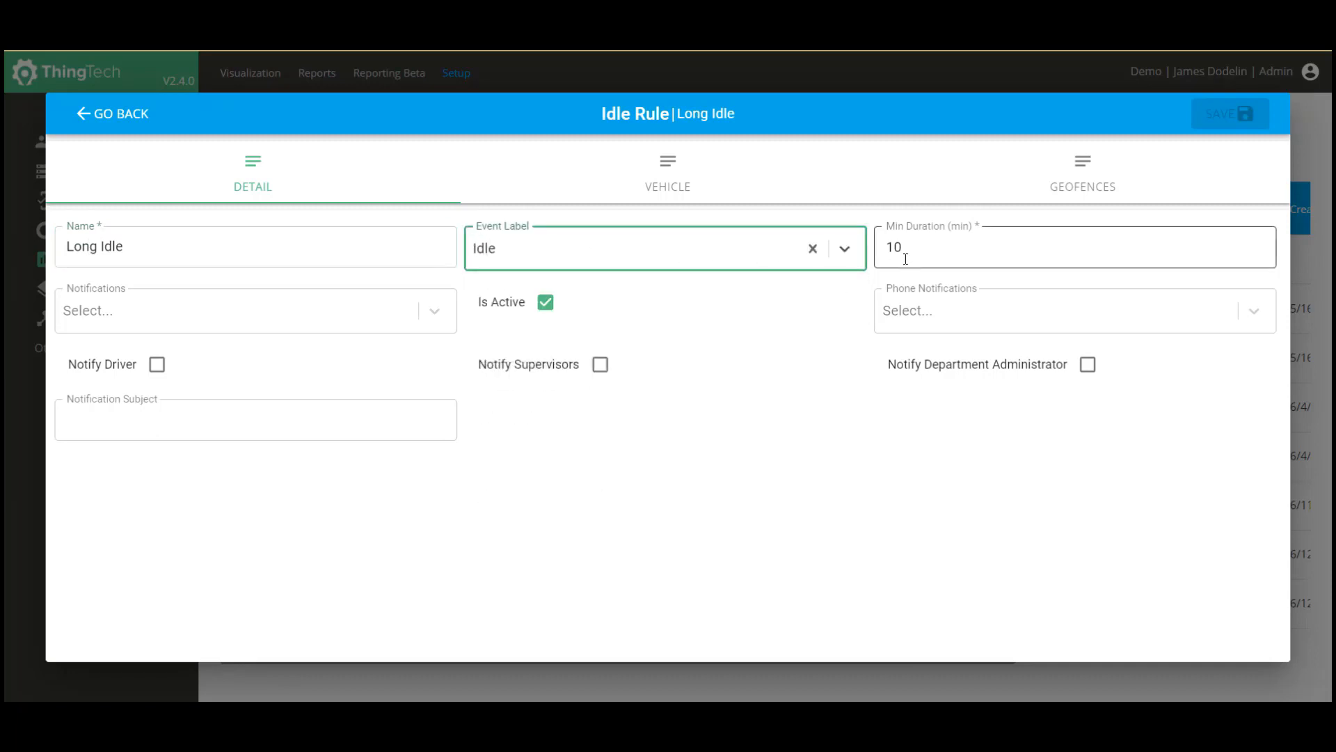
double_click(880, 244)
type("20")
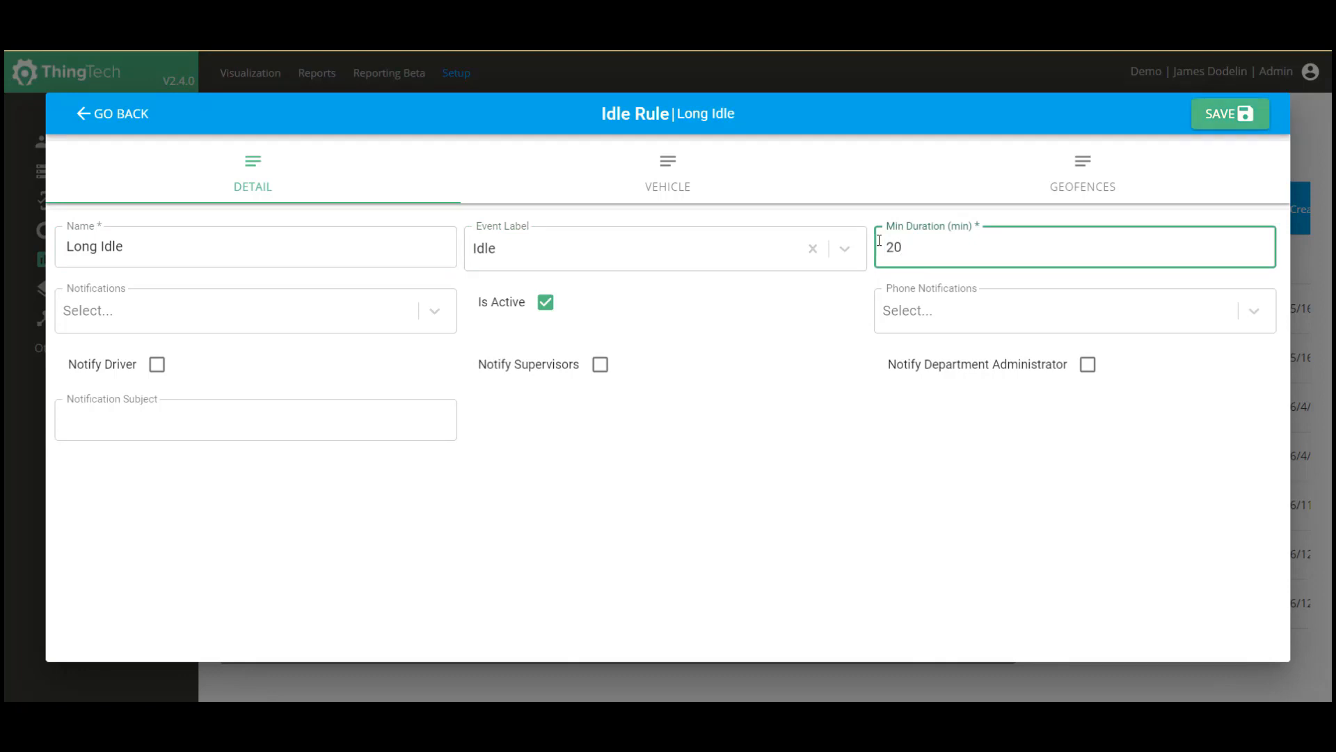
Notify supervisors and the department administrator, and send phone alerts to the first listed user.
left_click(600, 365)
left_click(1088, 364)
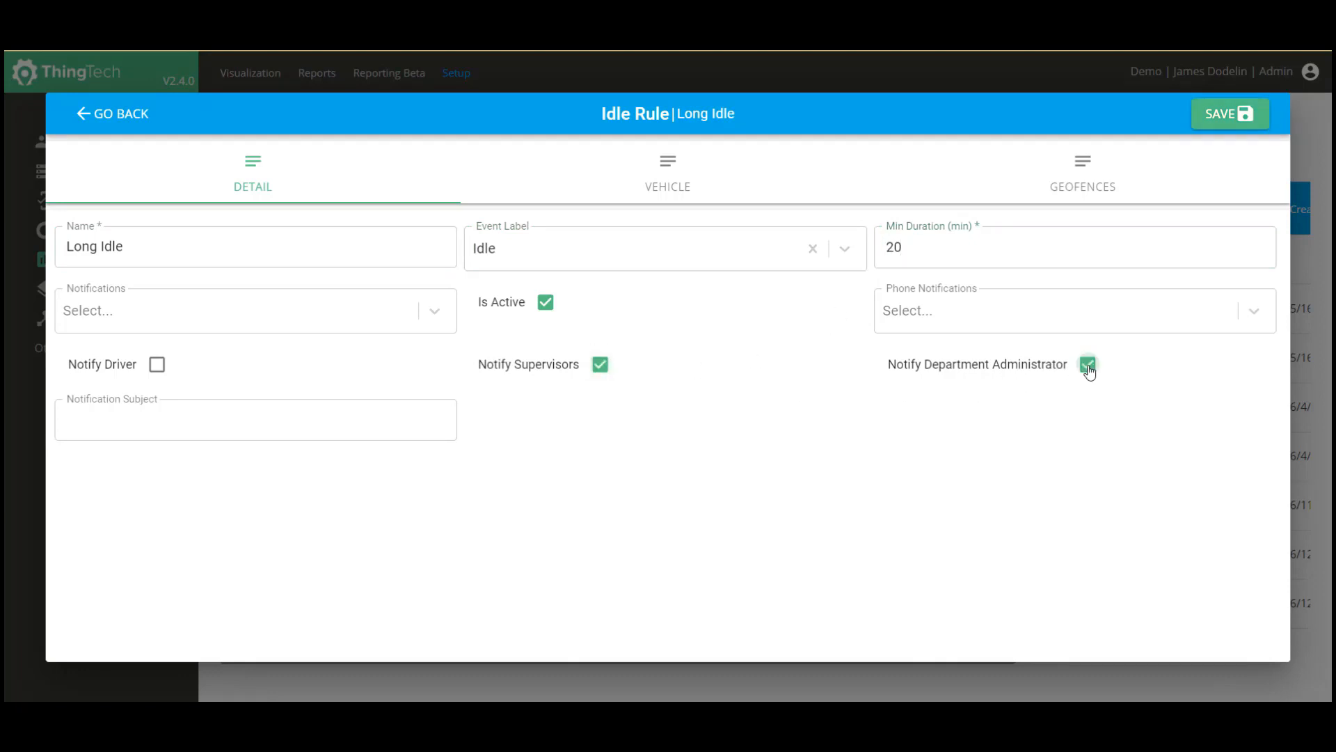
left_click(1239, 311)
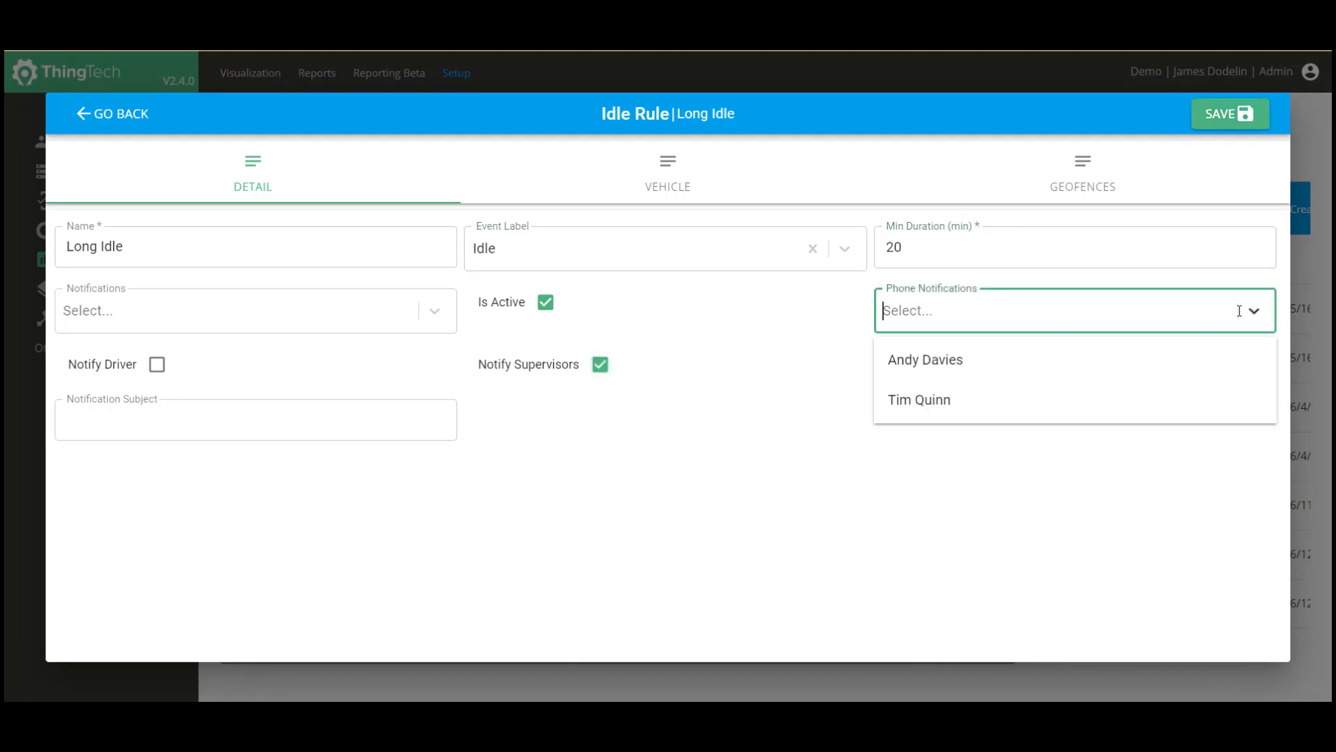
left_click(951, 369)
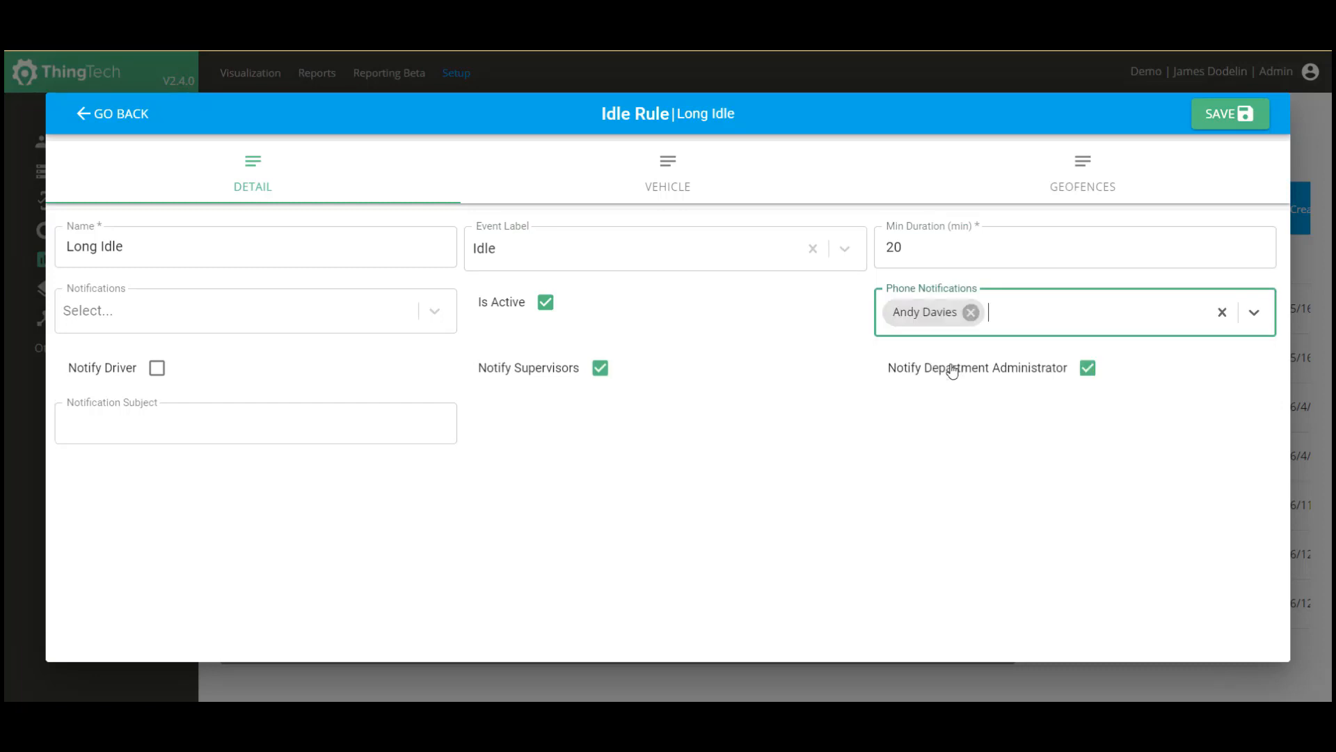
Add three users as email notification recipients.
left_click(427, 311)
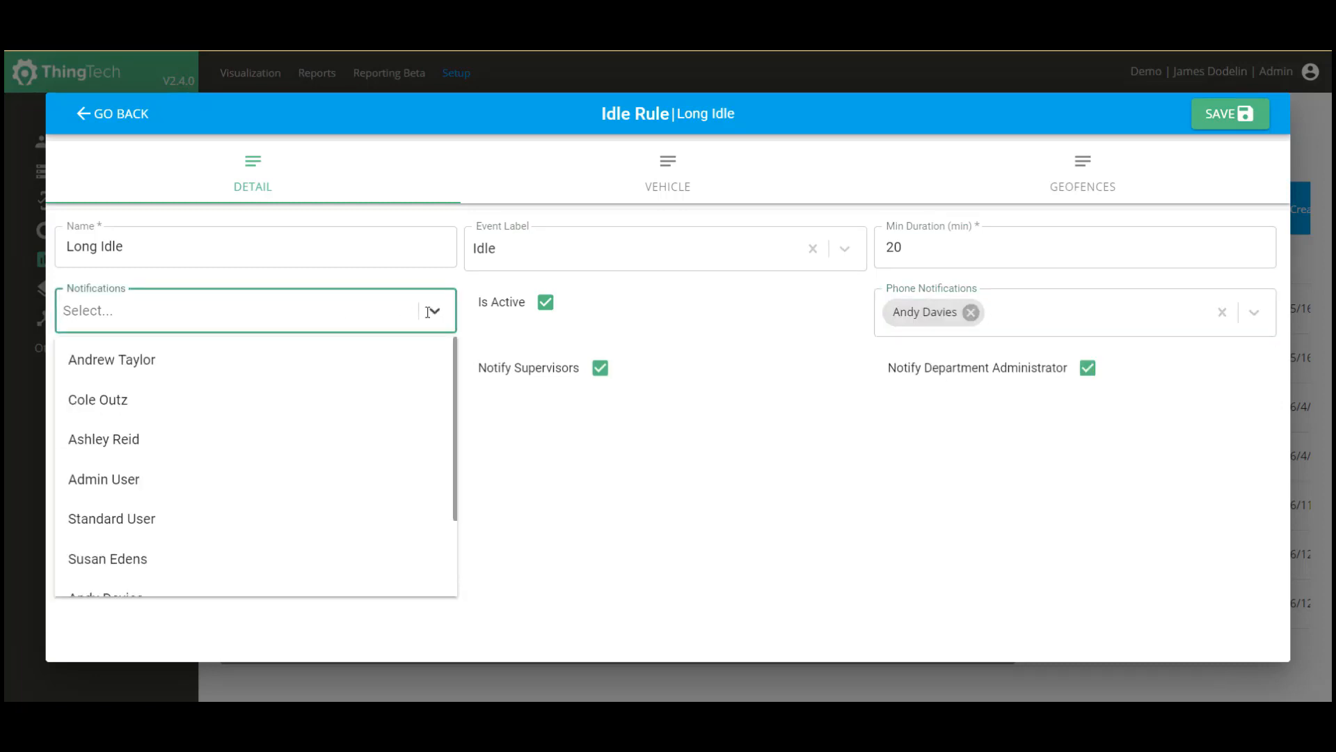
type("jame")
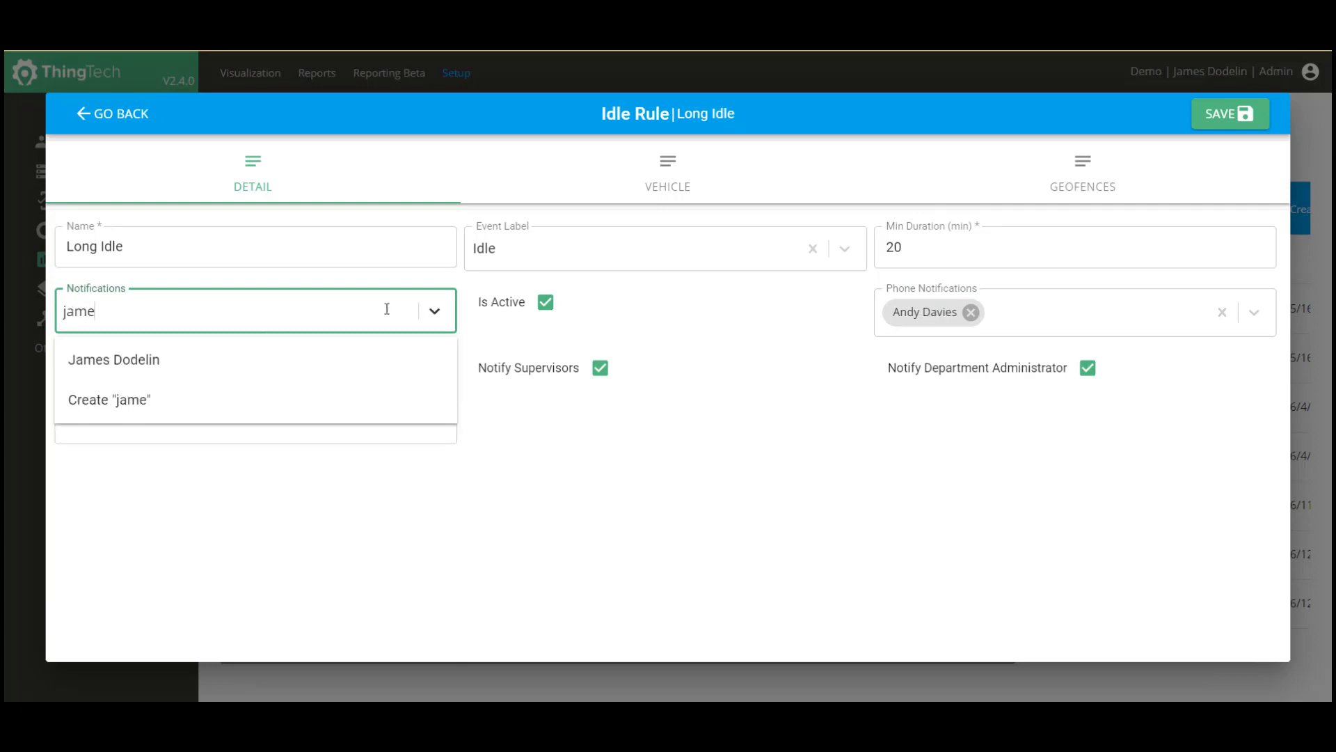
left_click(131, 365)
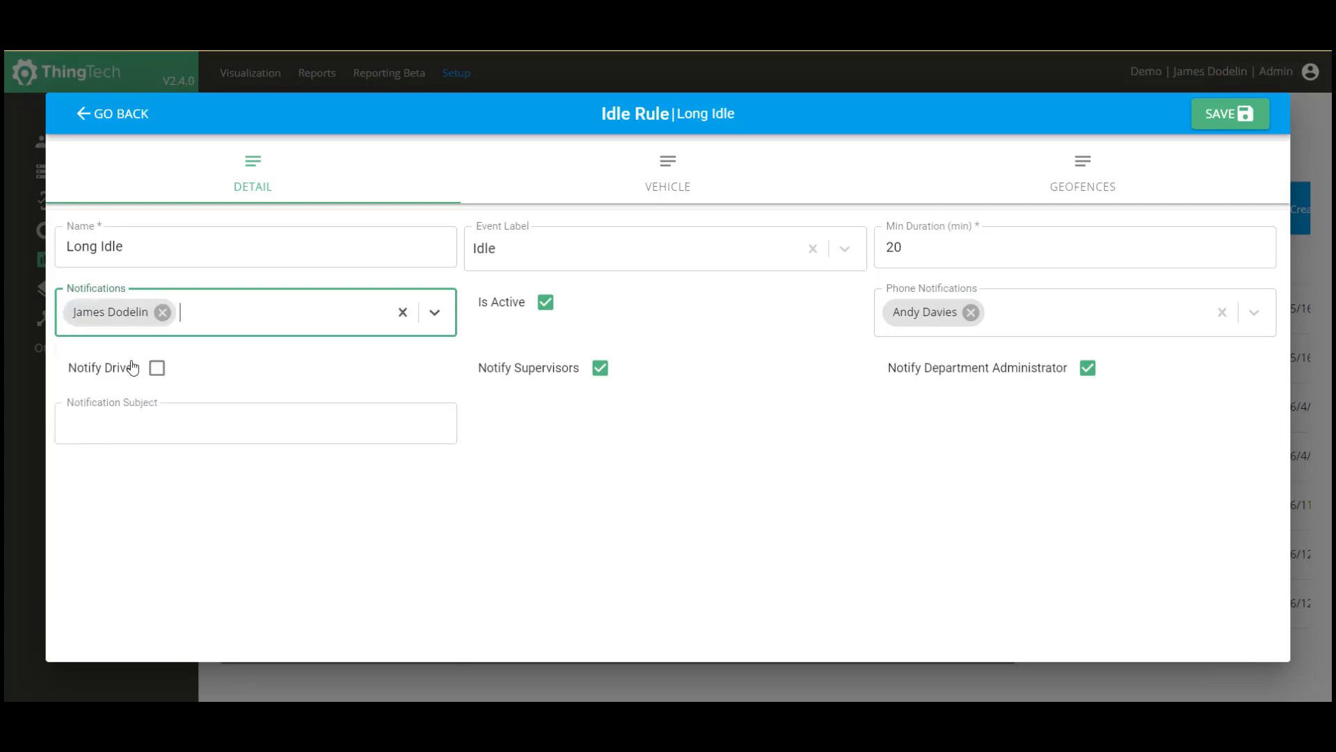
type("ash")
left_click(132, 365)
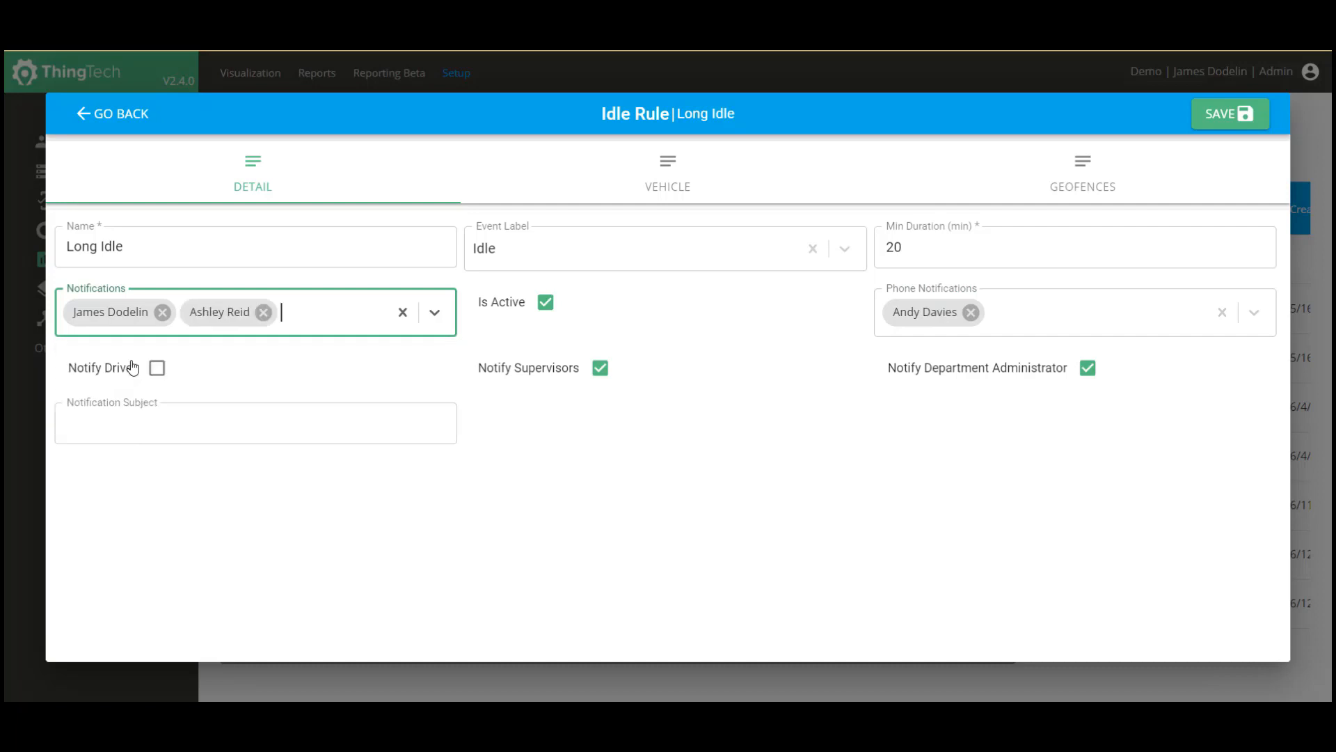
type("and")
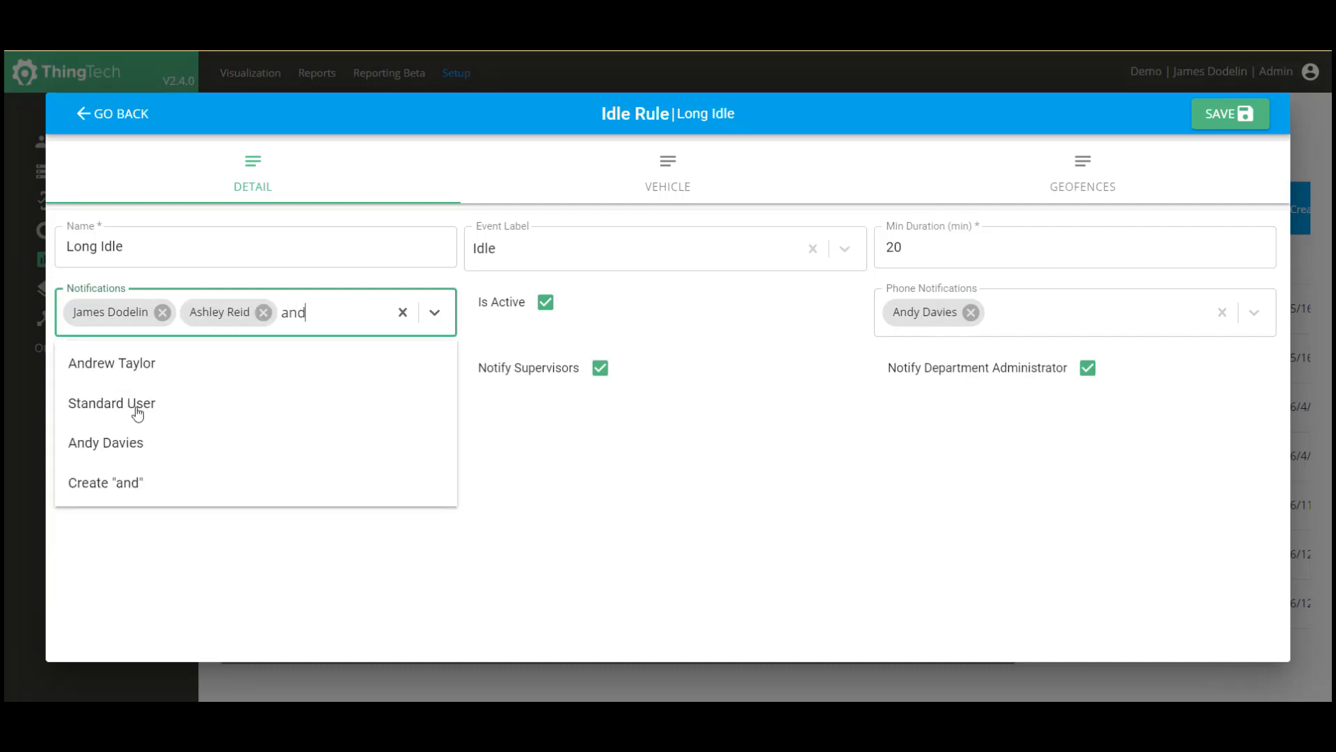
left_click(134, 445)
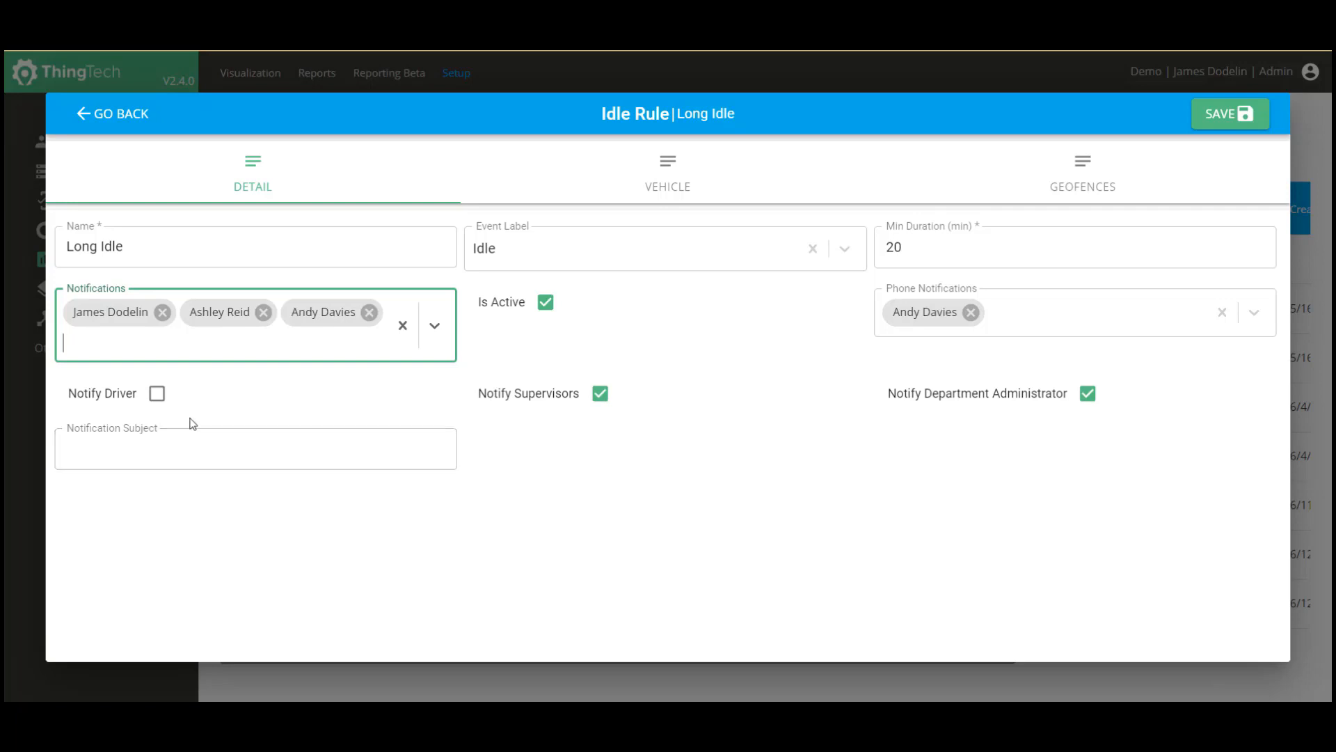
Enter the notification subject 'Long Idle In Atlanta' and show the rule's vehicles.
left_click(225, 445)
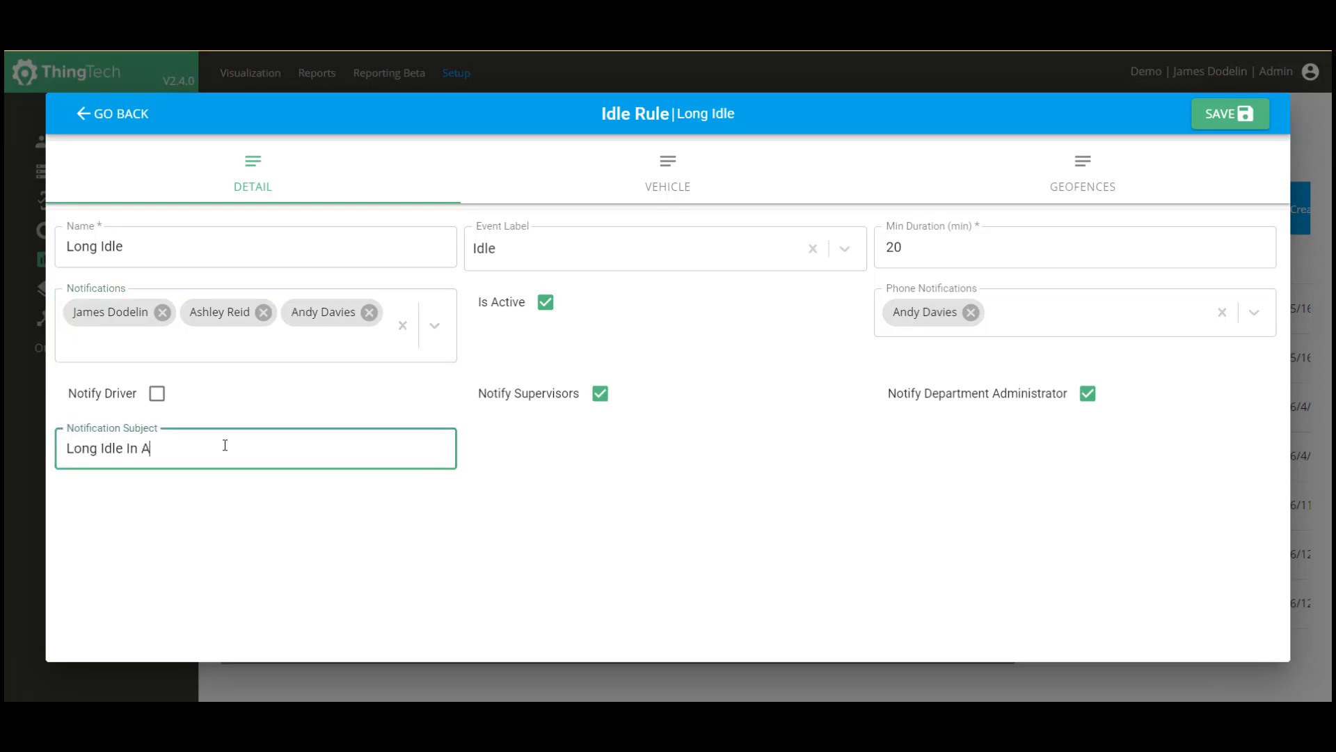
type("Long Idle In Atlanta")
left_click(670, 183)
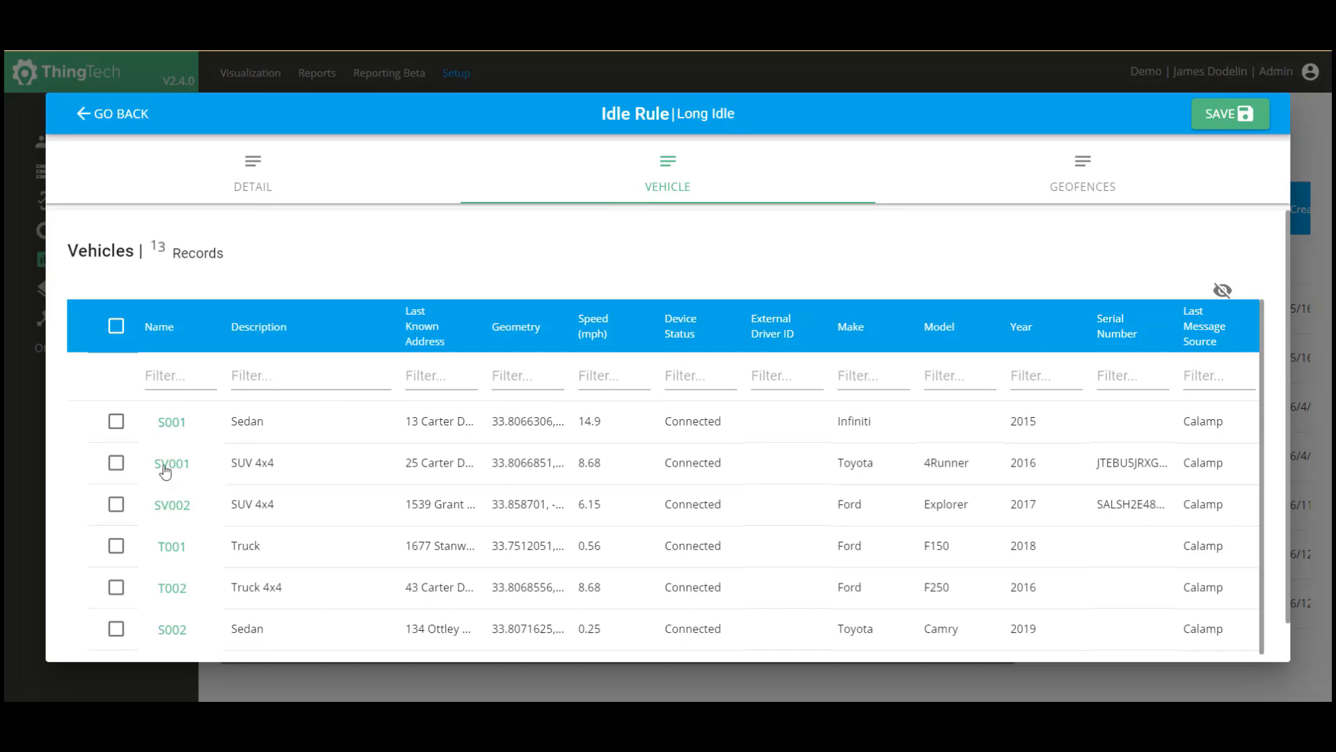
Apply Long Idle to vehicle SV001 and widen the geofence Name column to show full names.
left_click(117, 464)
left_click(1080, 179)
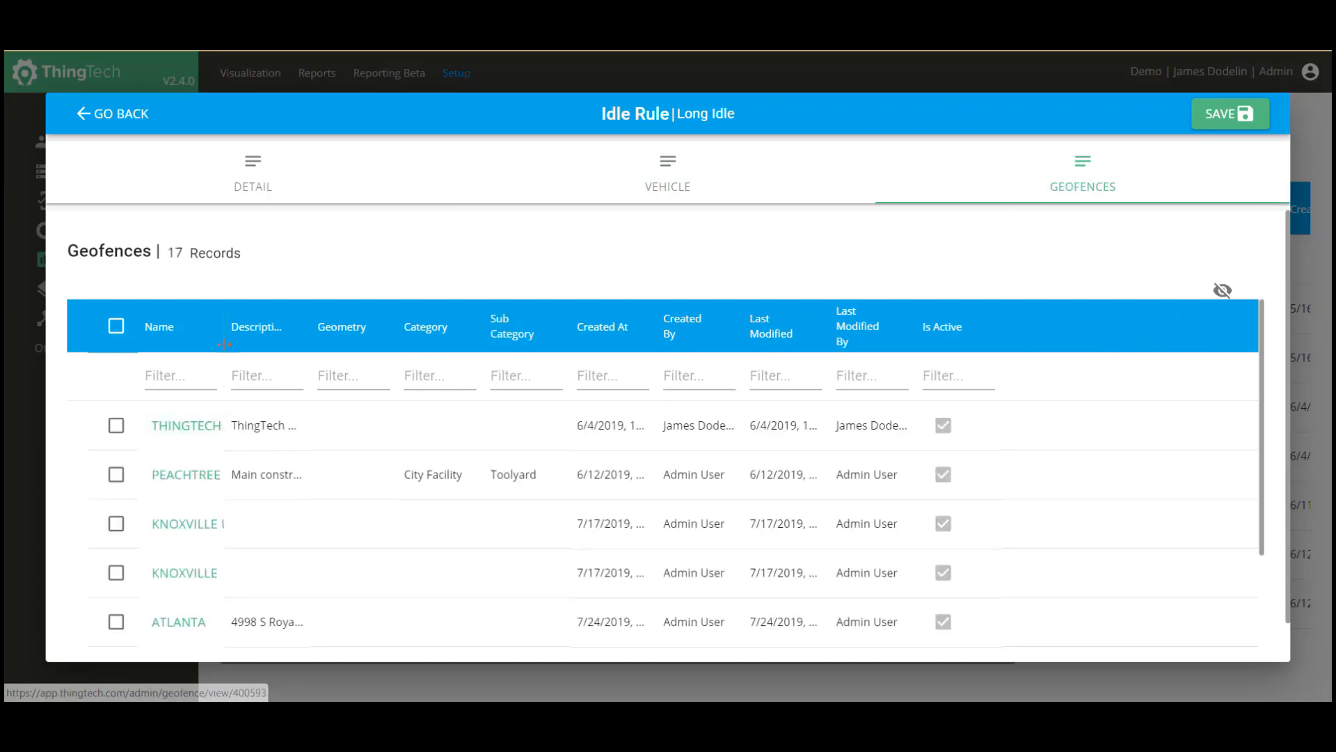
left_click_drag(224, 327, 331, 335)
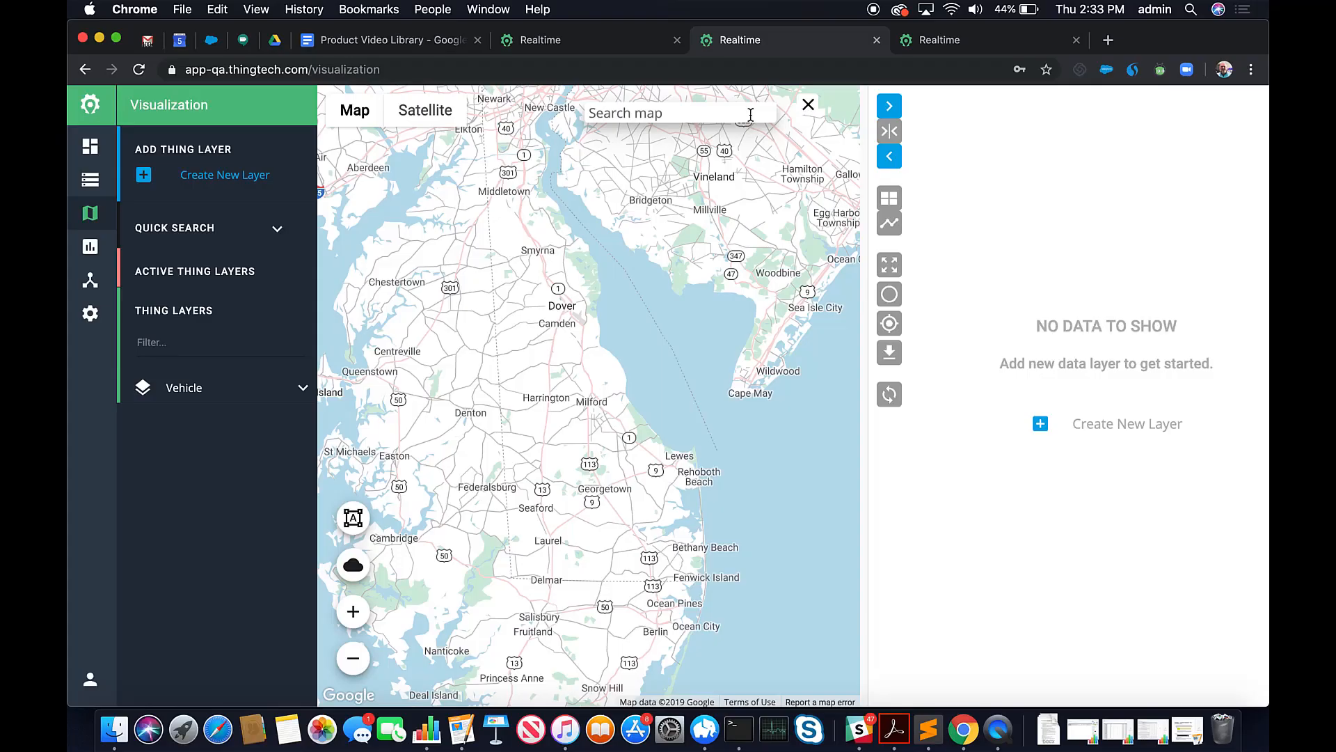
Jump the map to the pasted Airport Road address and open geofence management.
left_click(716, 139)
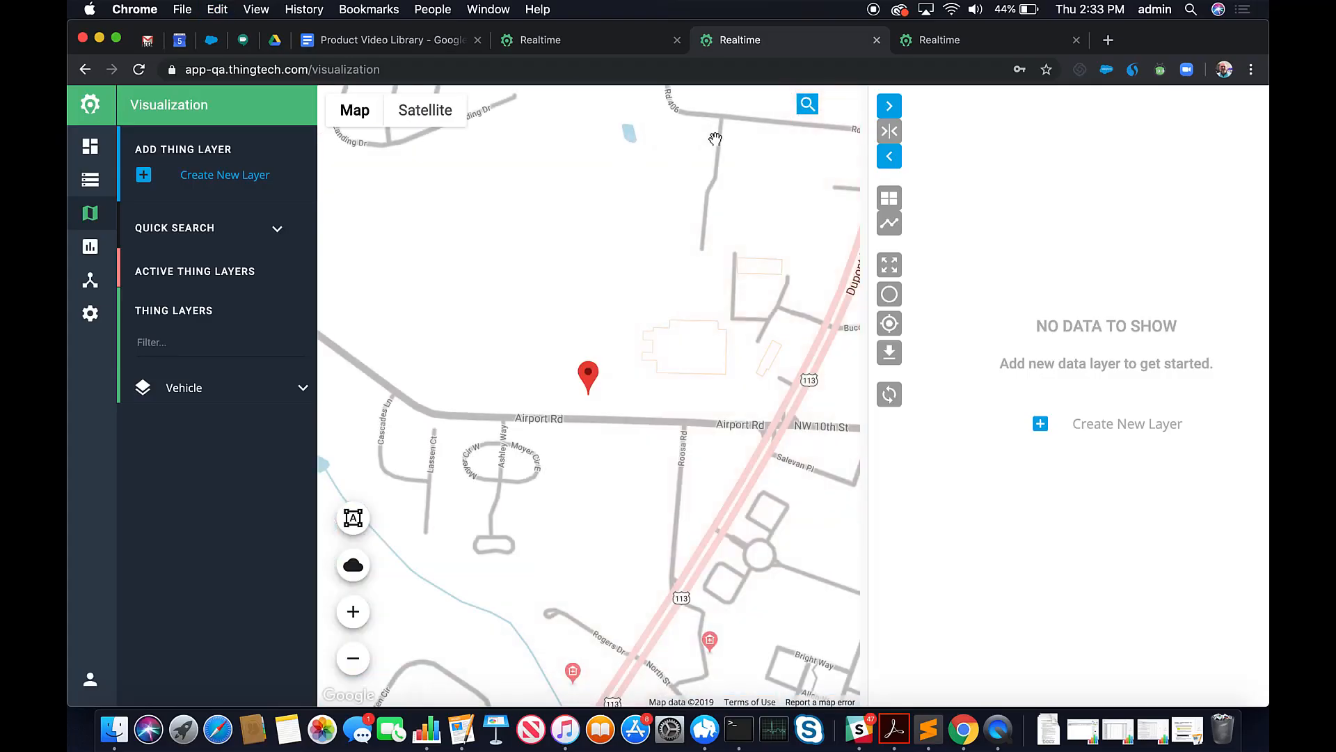
left_click(353, 519)
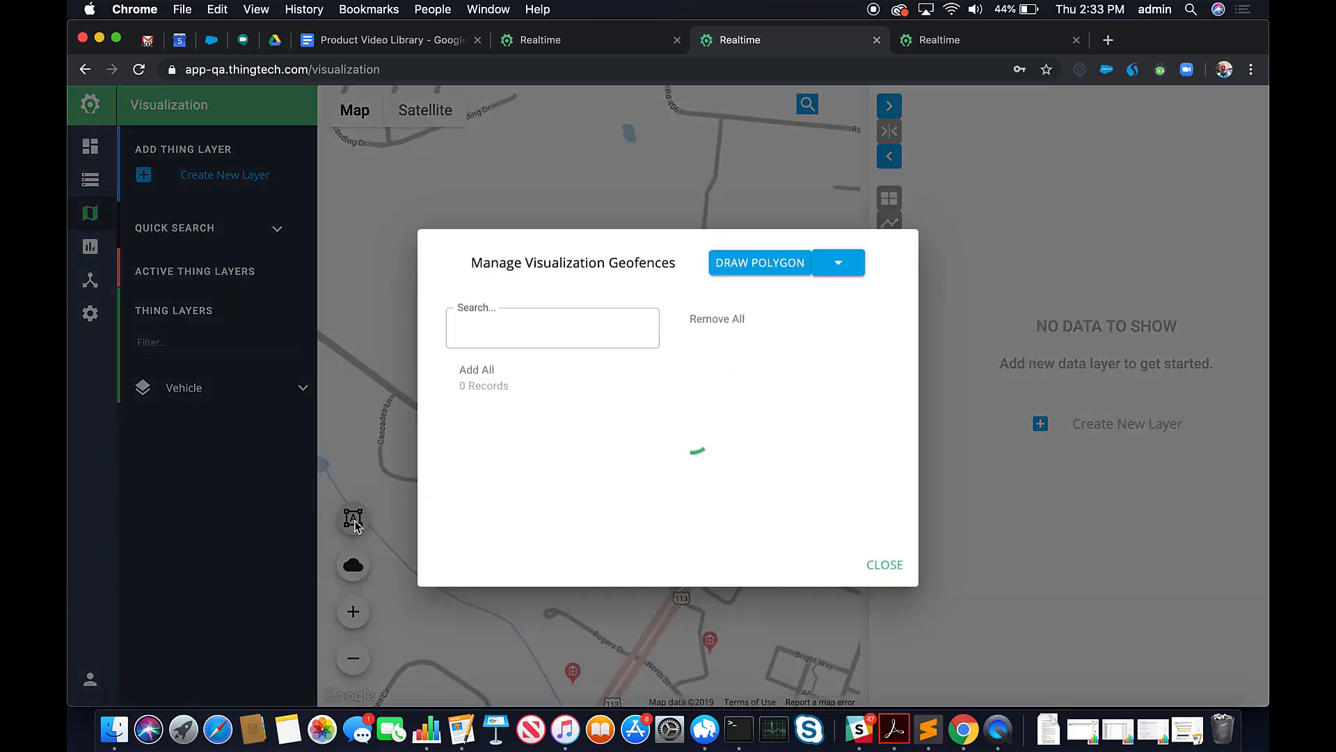
Draw a closed four-corner polygon around Airport Road.
left_click(748, 254)
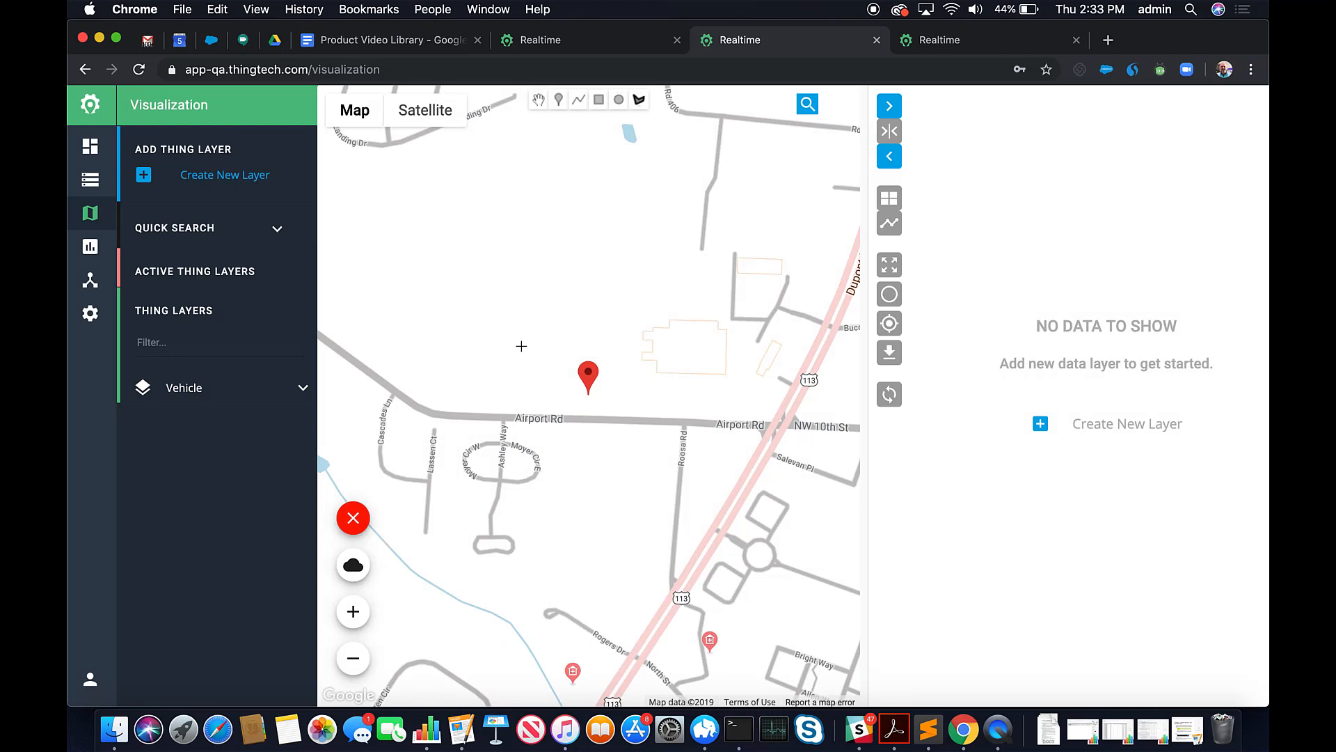
left_click(521, 346)
left_click(521, 444)
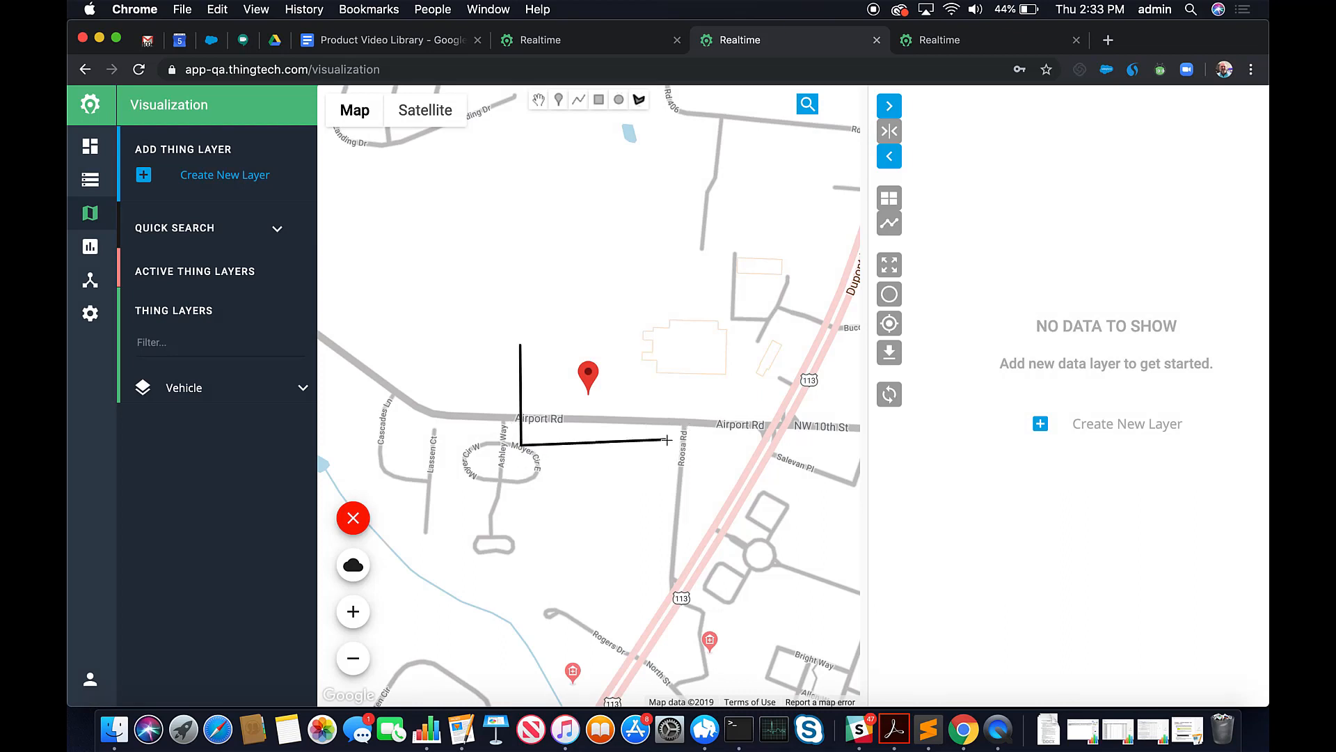
left_click(667, 440)
left_click(661, 333)
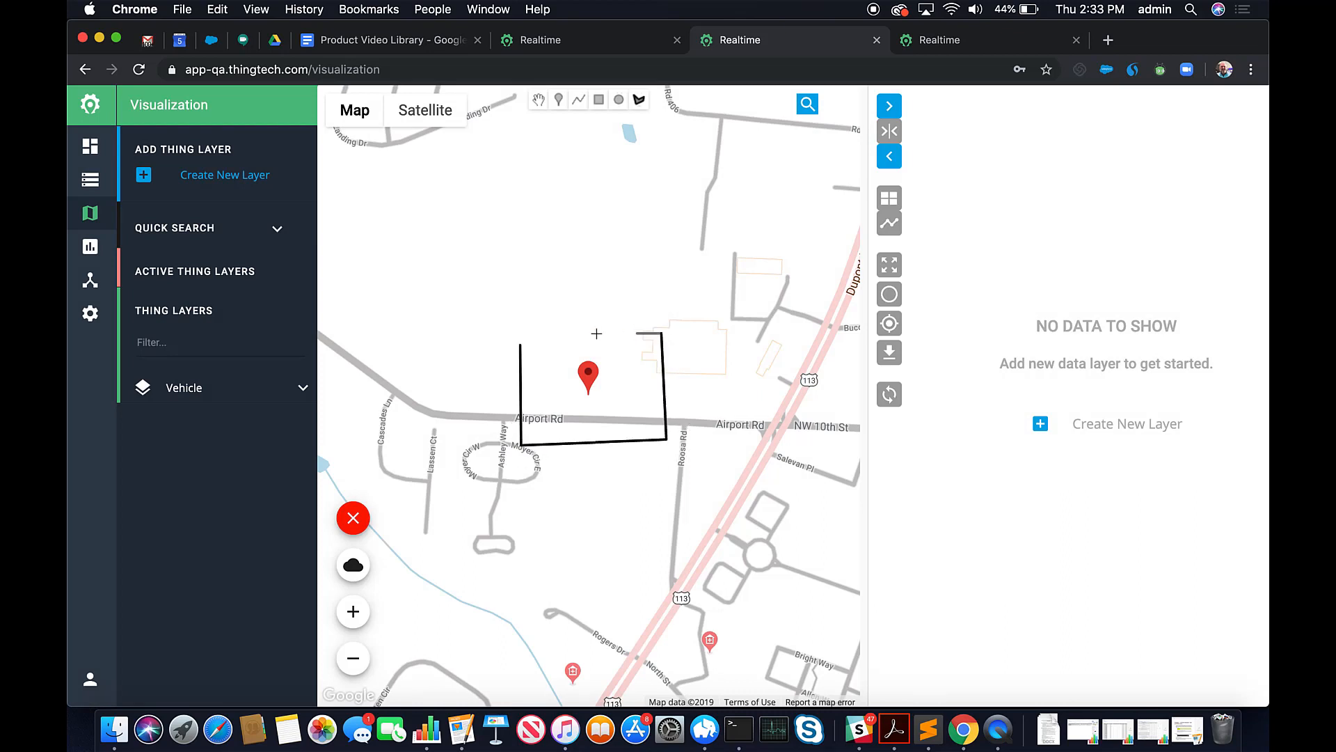
left_click(523, 350)
Create a new geofence from the polygon, rename it 'Airport Road' and save it.
left_click(577, 344)
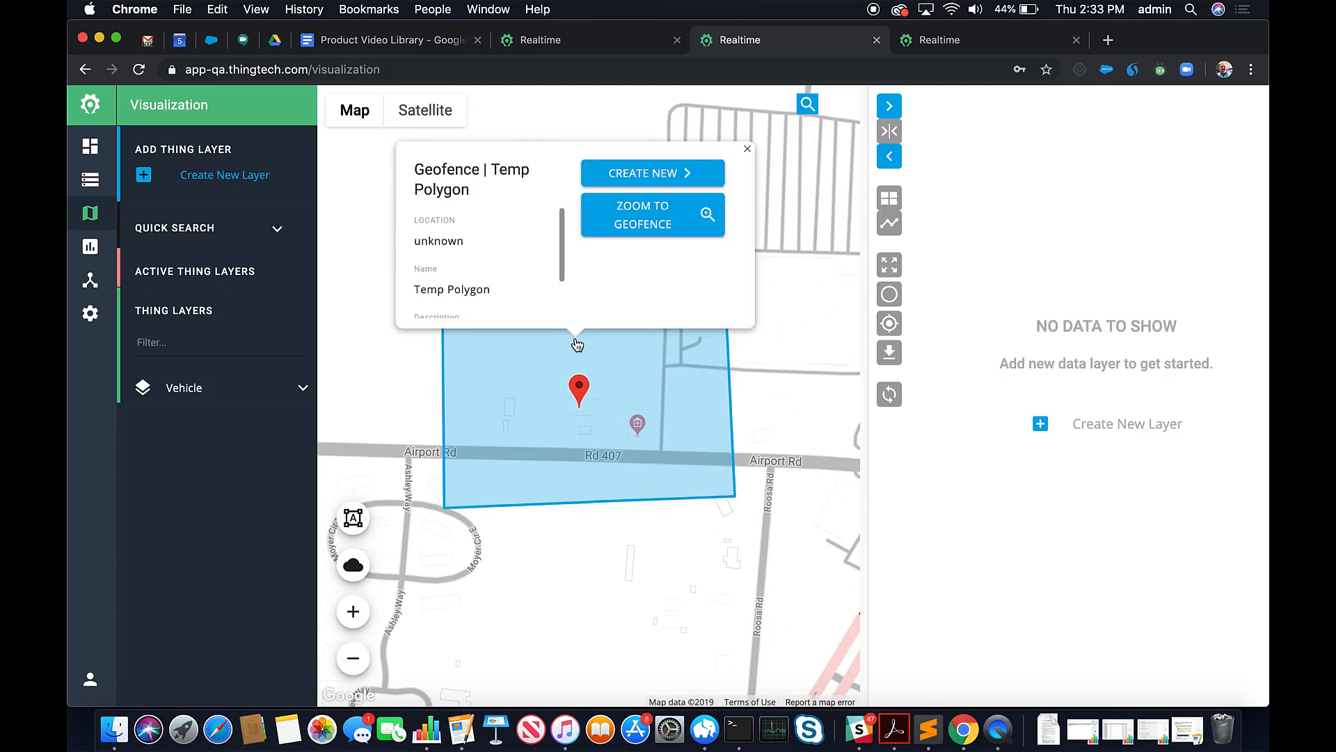
left_click(690, 172)
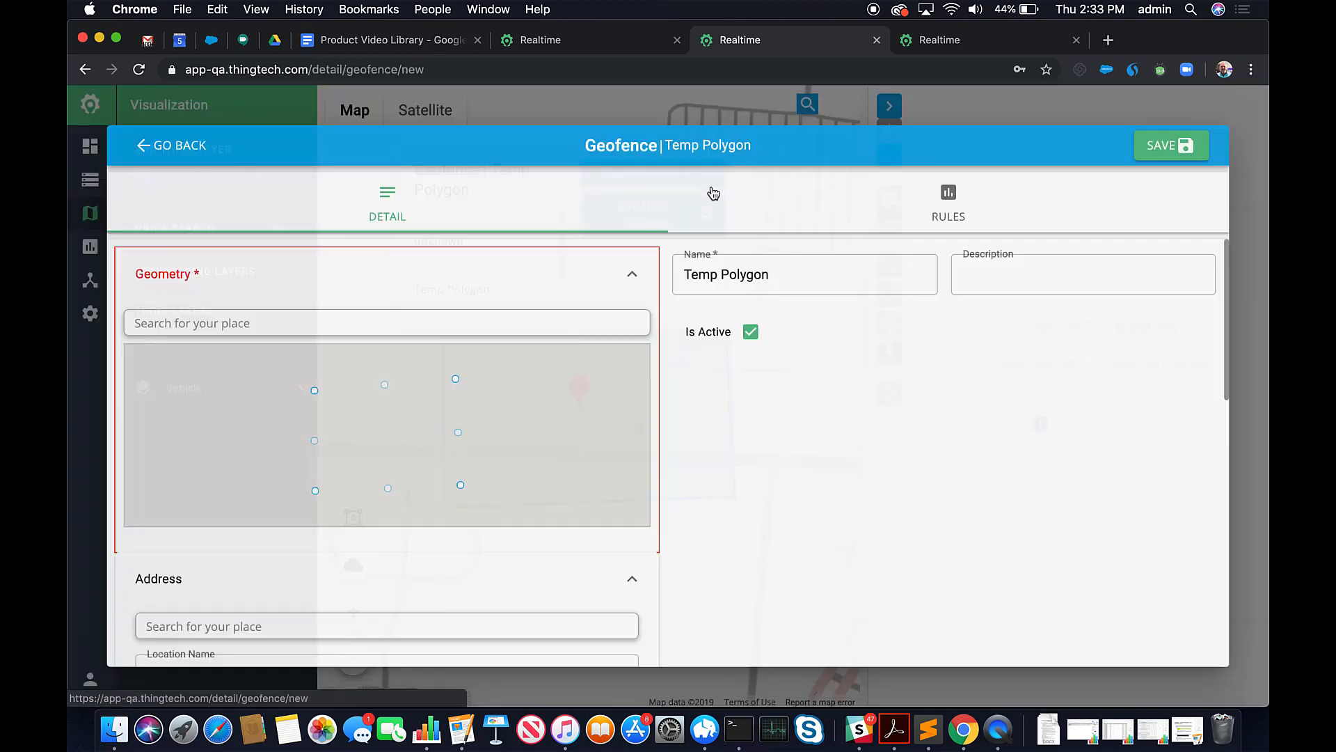
left_click(757, 273)
key("super+a")
type("A")
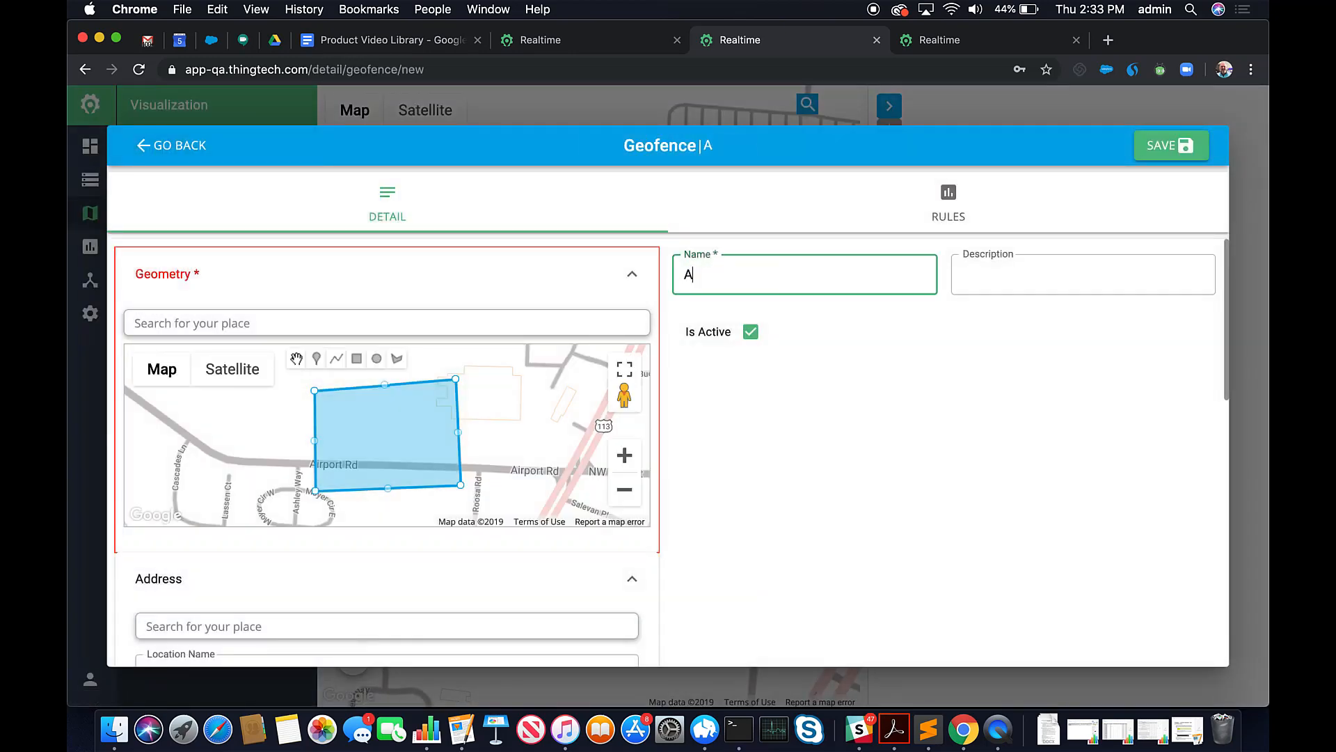
type("irport Road")
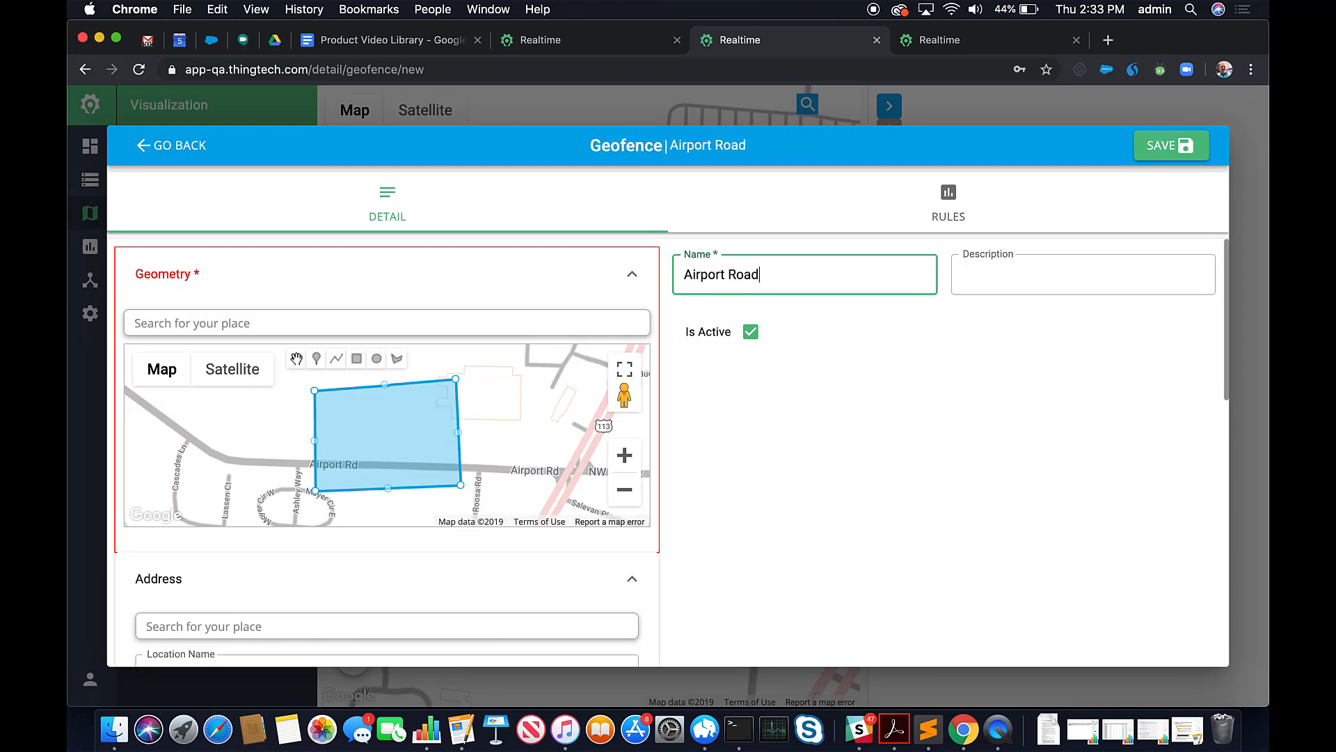
left_click(1168, 153)
left_click(277, 230)
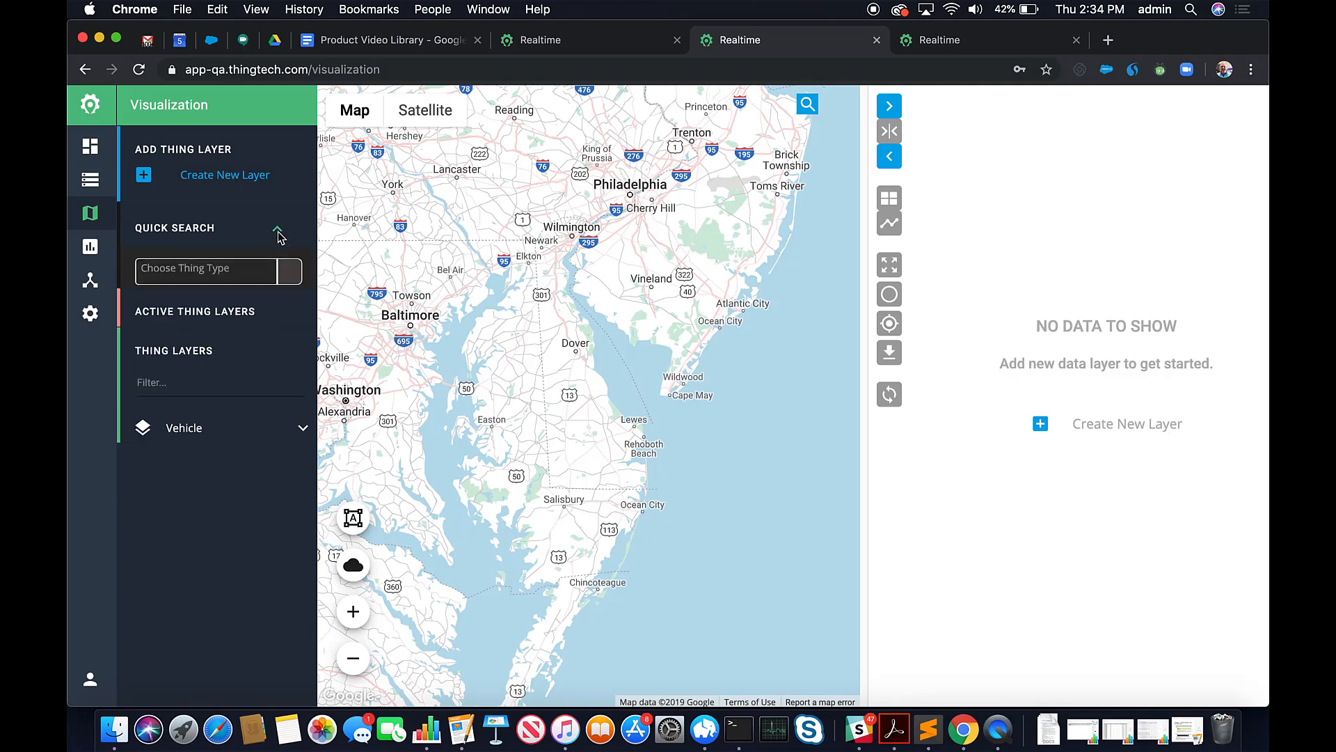
Limit the Vehicles quick search to the Airport Road geofence, then look up an address on the map.
left_click(243, 273)
left_click(196, 295)
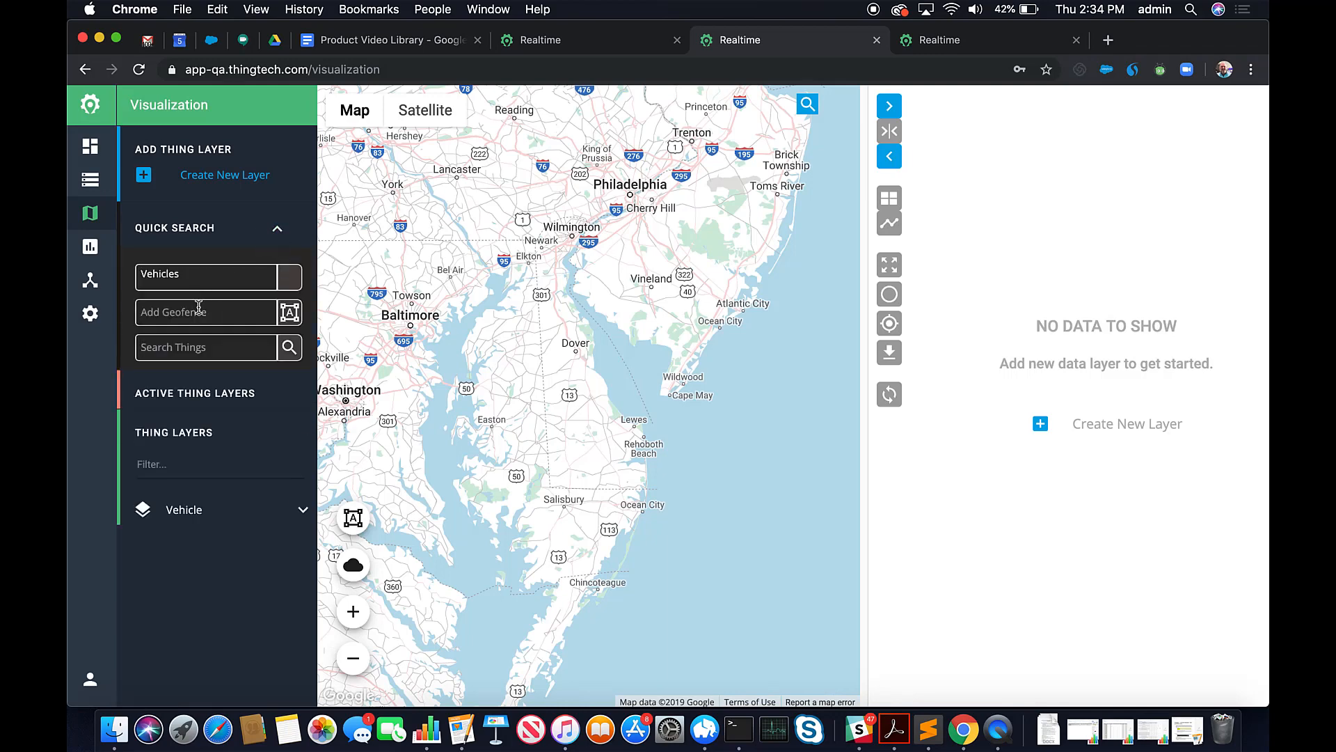
left_click(198, 312)
type("Airpo")
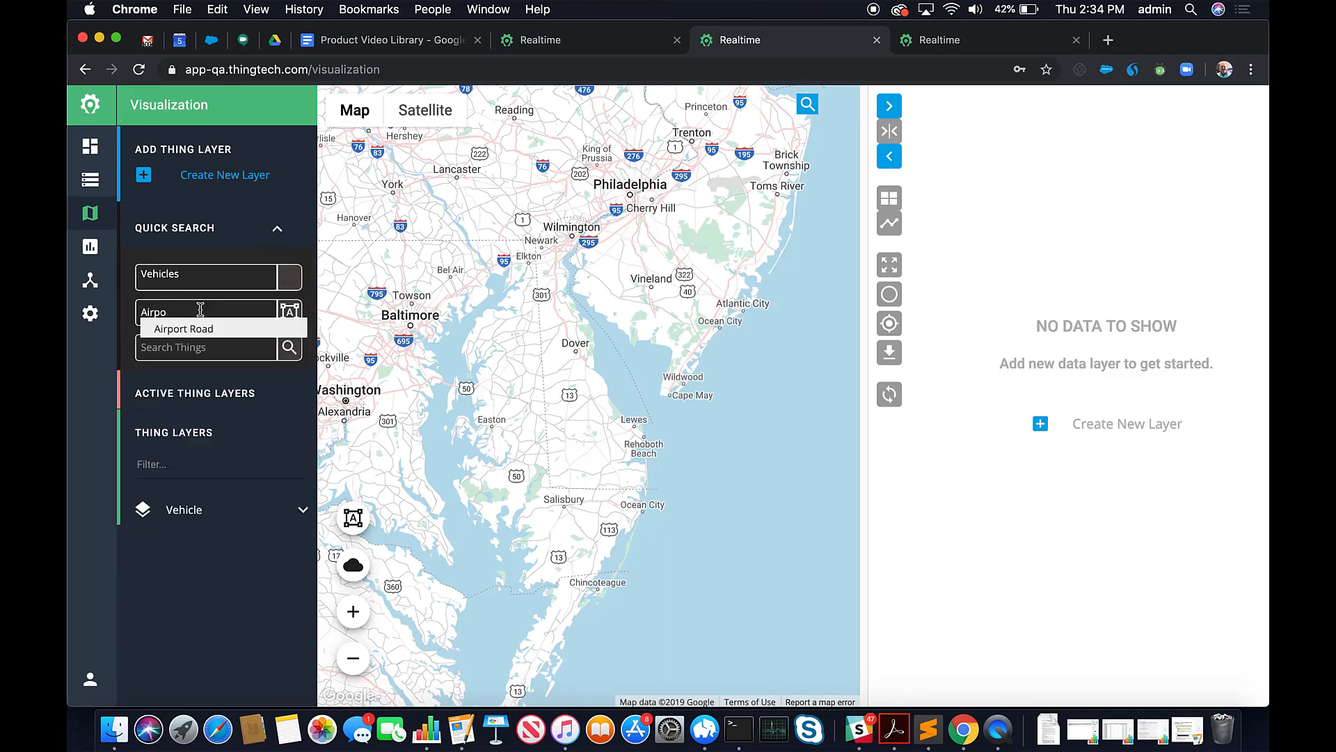
left_click(201, 328)
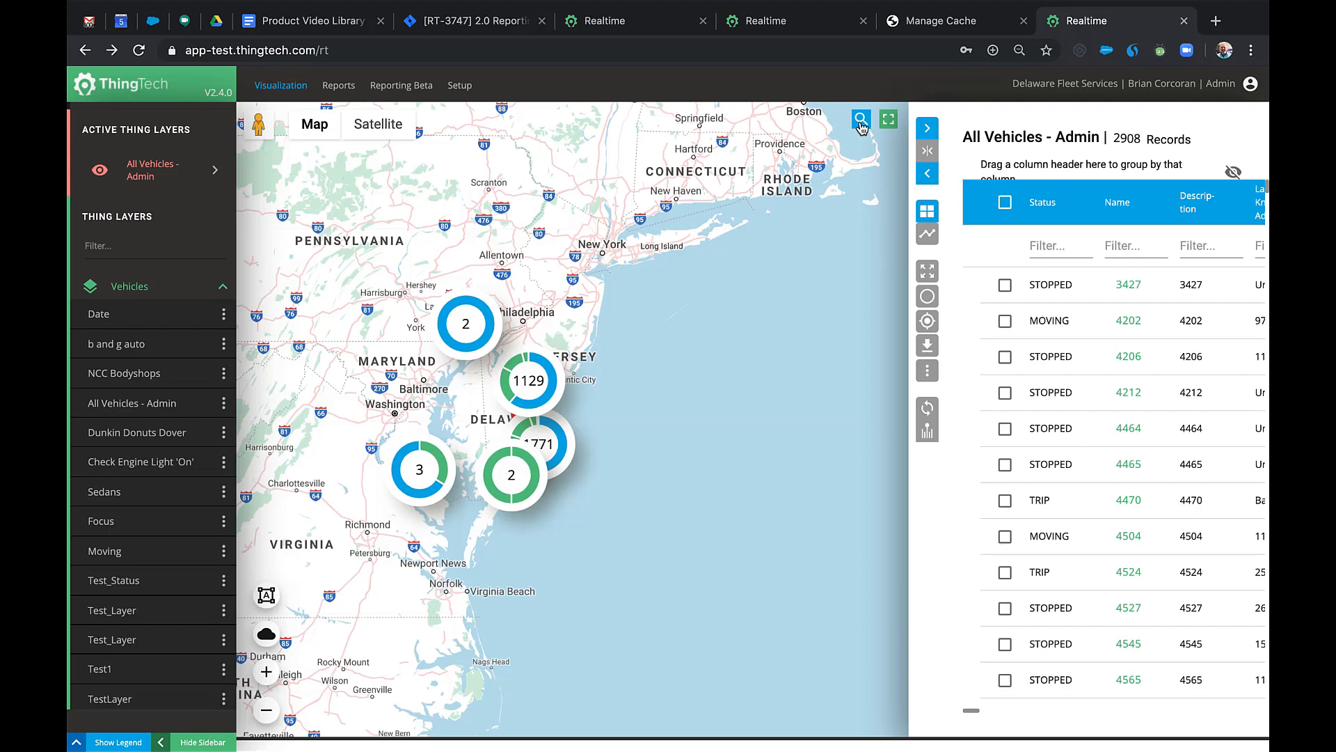
left_click(862, 122)
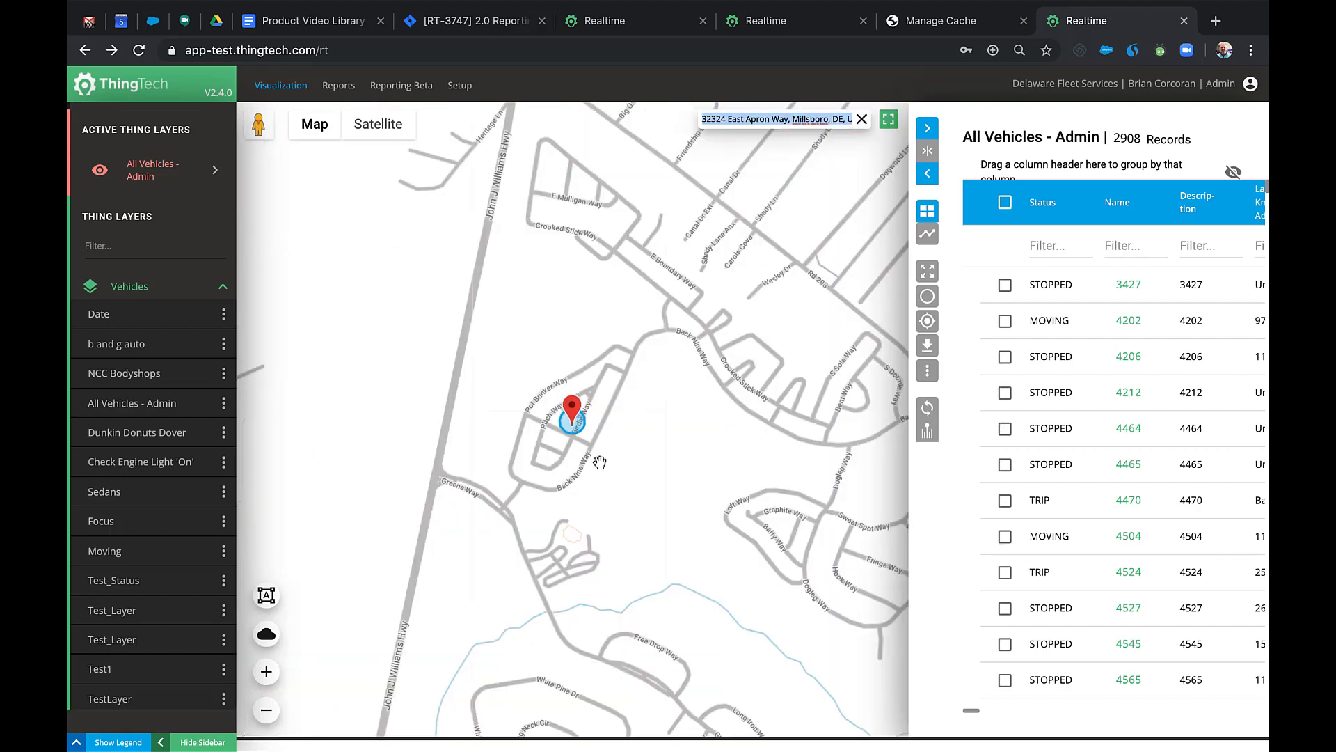
left_click(572, 411)
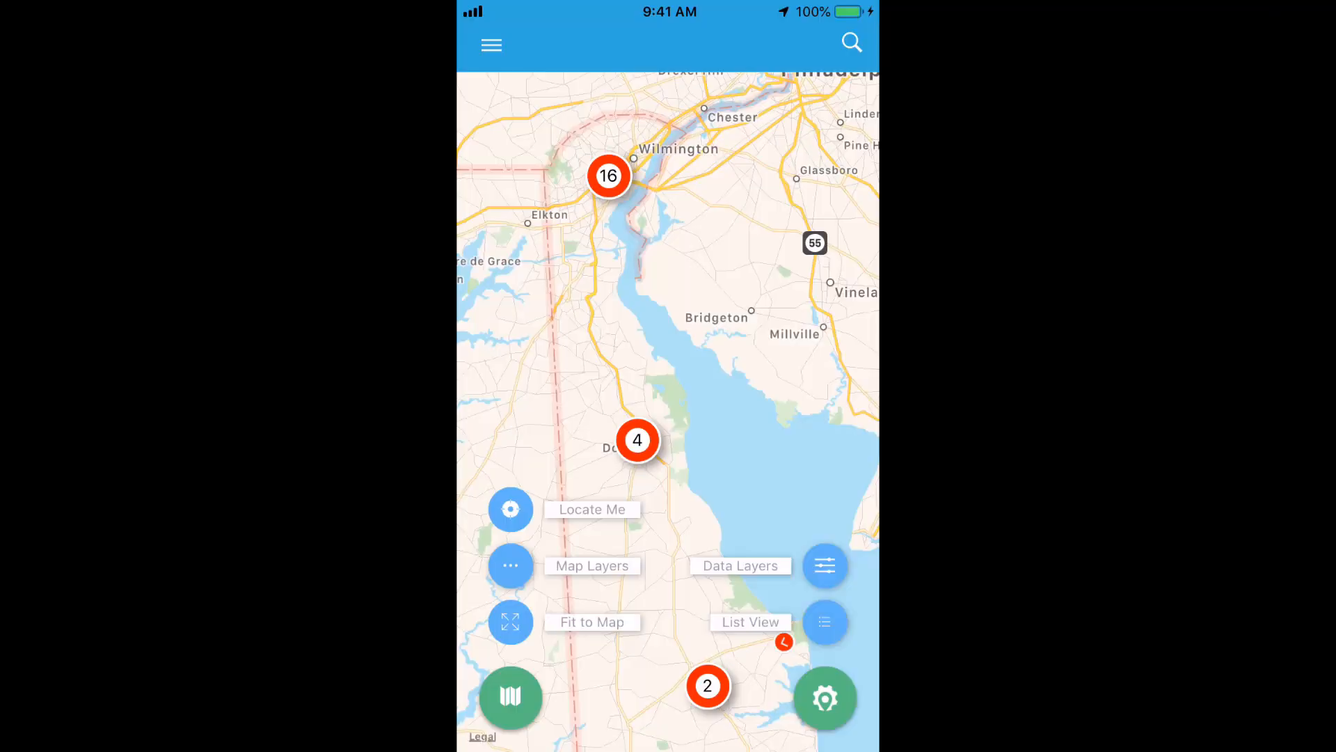
Zoom into the Dover vehicle cluster and review the red vehicle marker's details card.
left_click(637, 439)
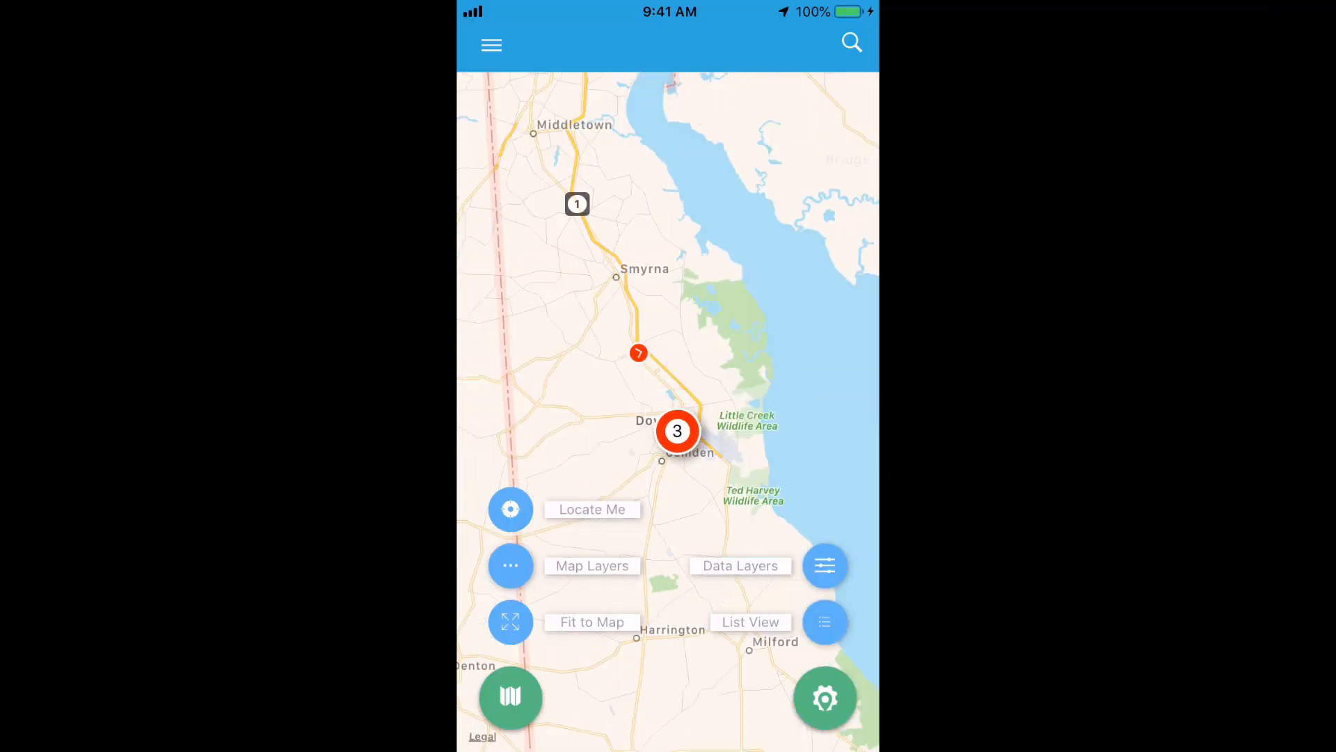
left_click(639, 353)
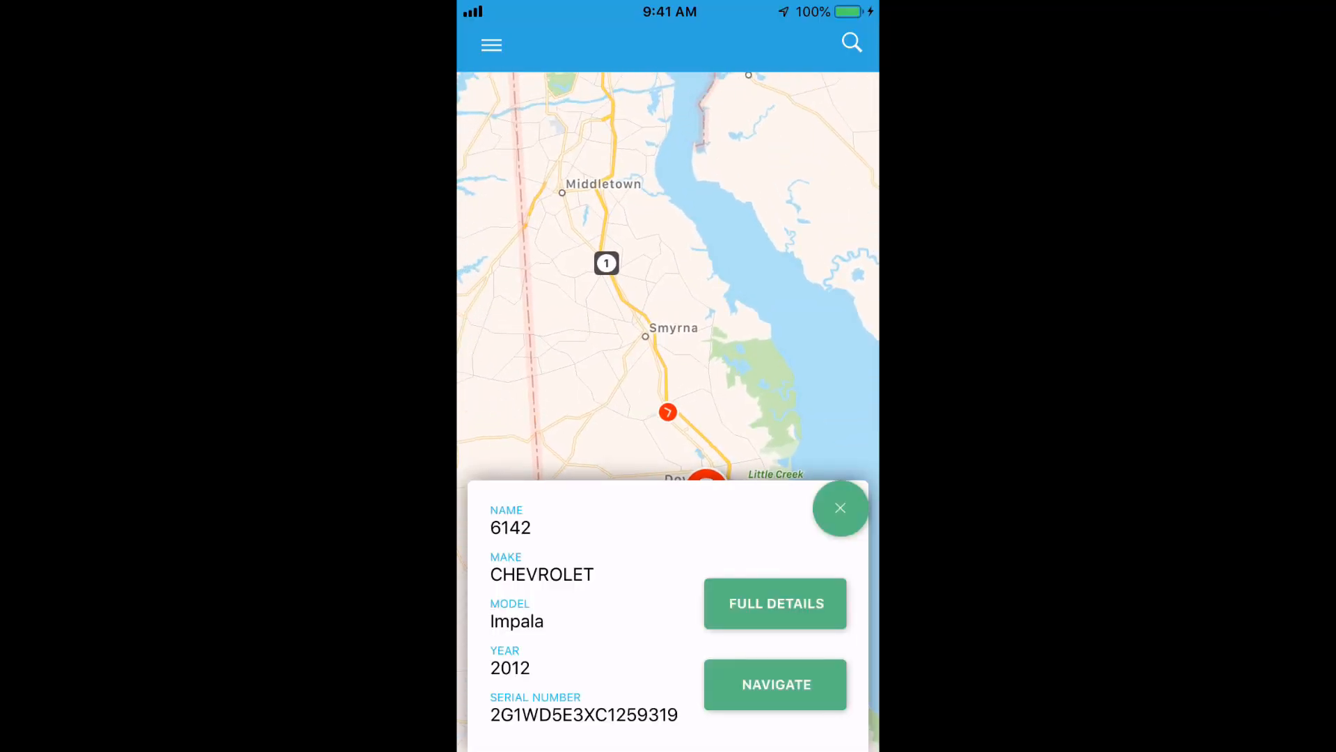
scroll(585, 627, "down", 2)
scroll(585, 612, "up", 2)
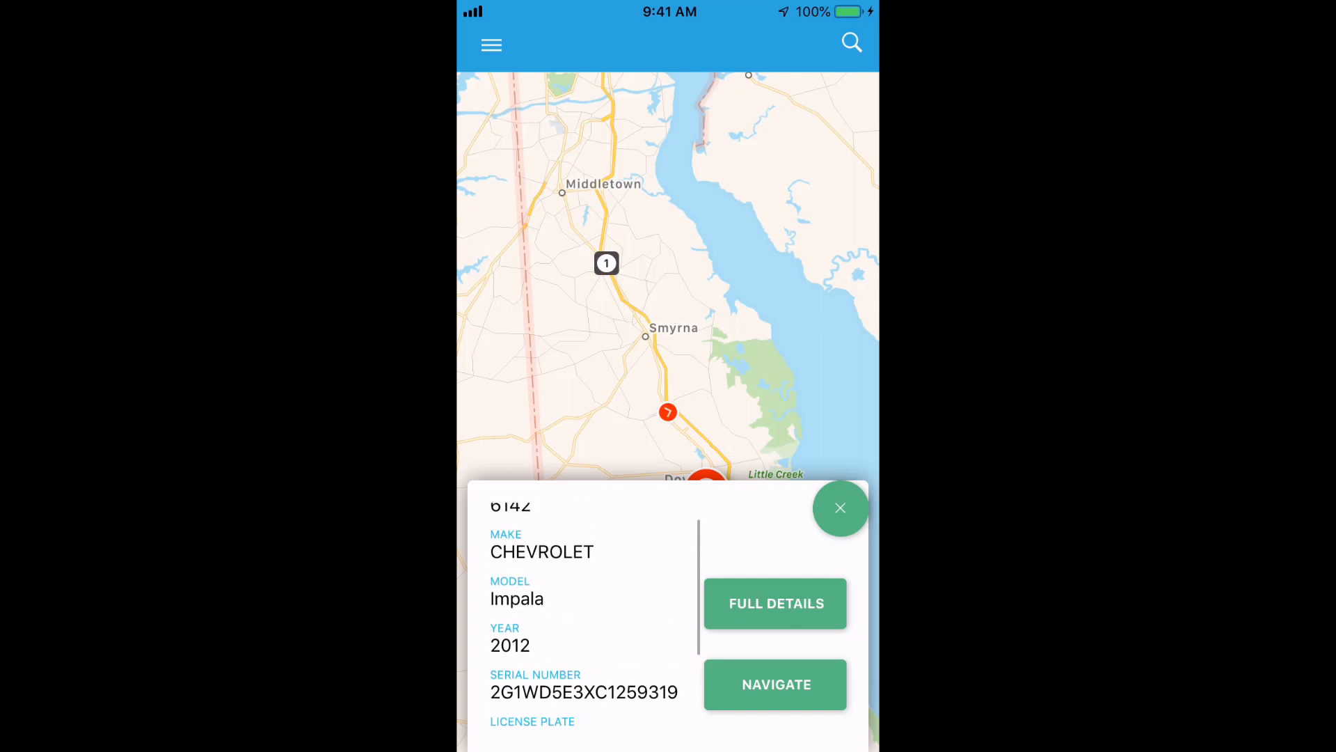
scroll(673, 416, "up", 2)
scroll(672, 422, "up", 2)
left_click(840, 508)
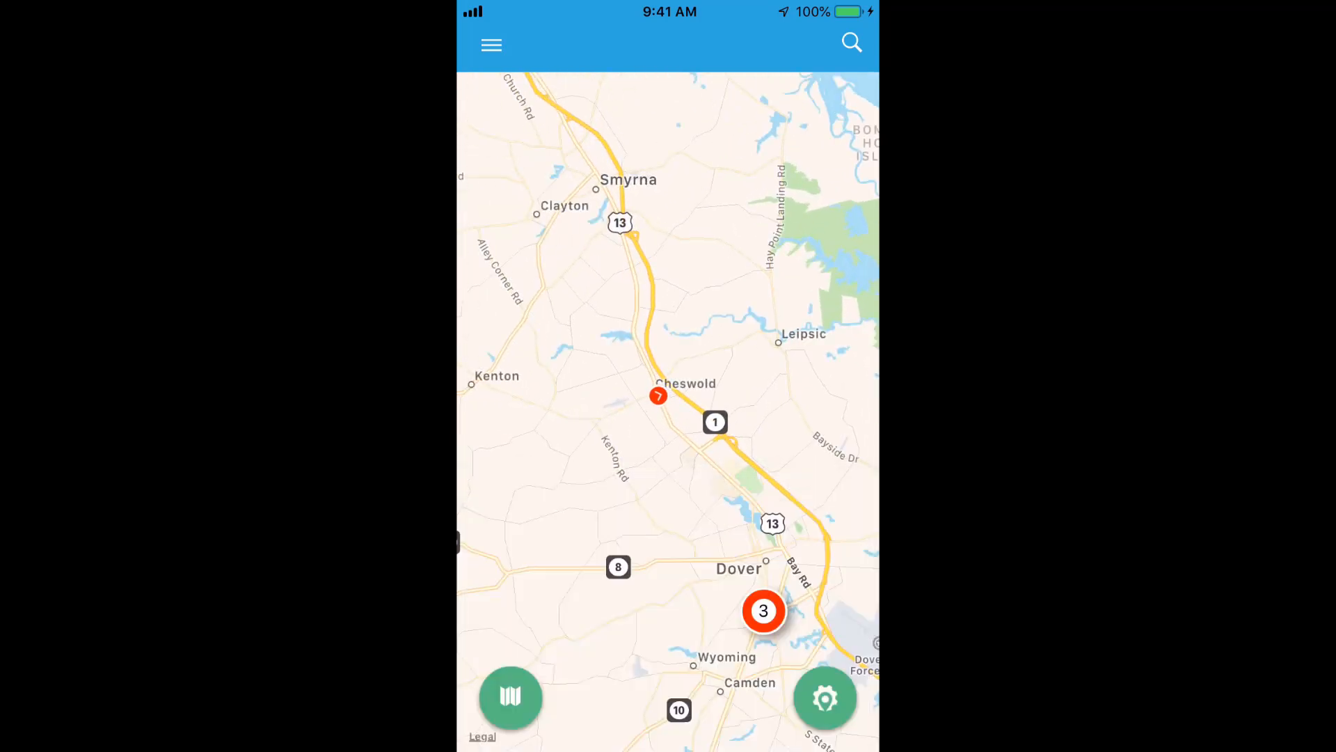
Switch the map style to Hybrid.
left_click(510, 696)
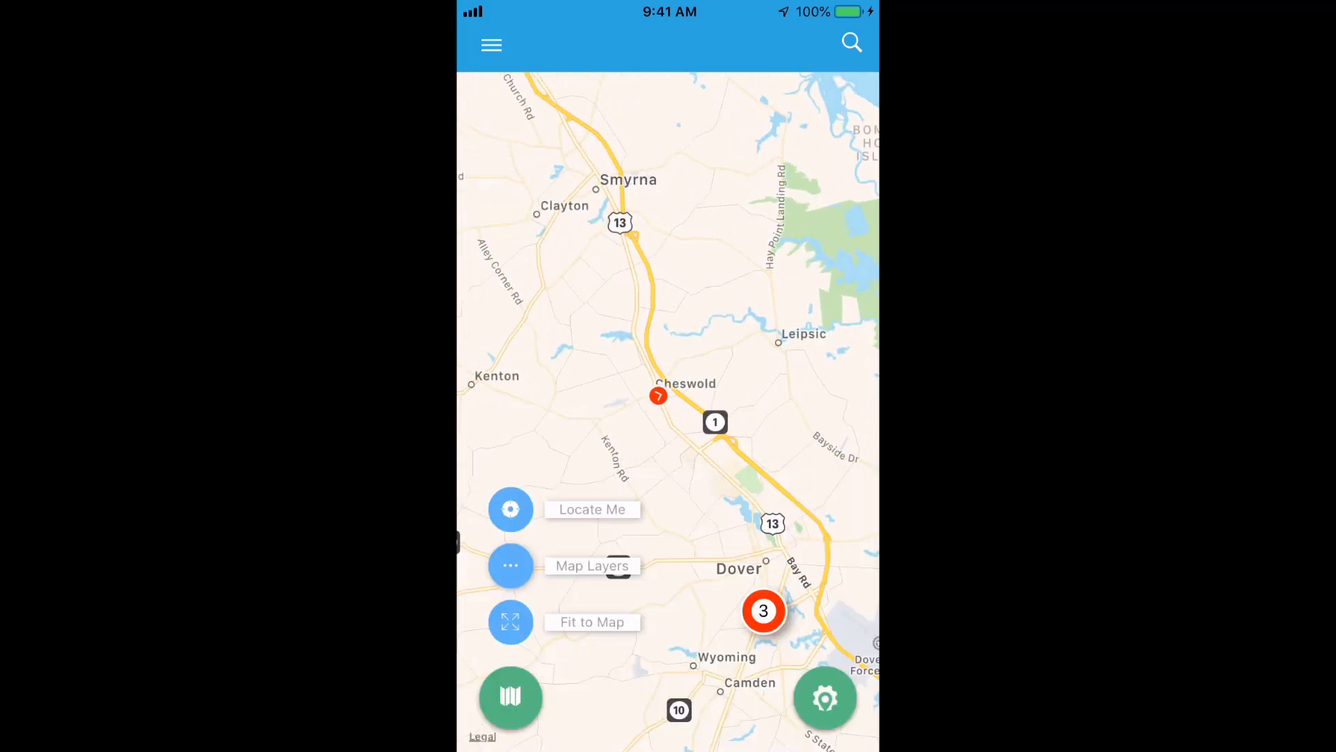
left_click(510, 565)
left_click(668, 247)
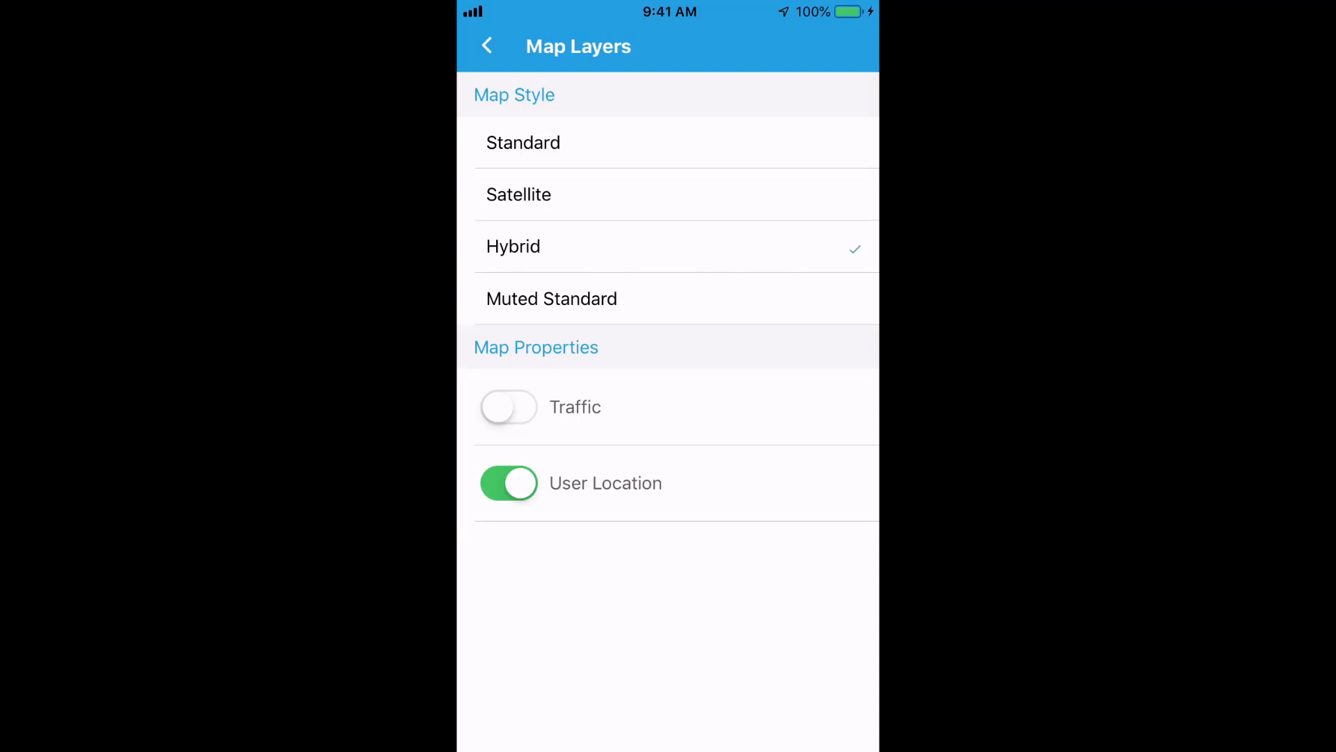
left_click(487, 45)
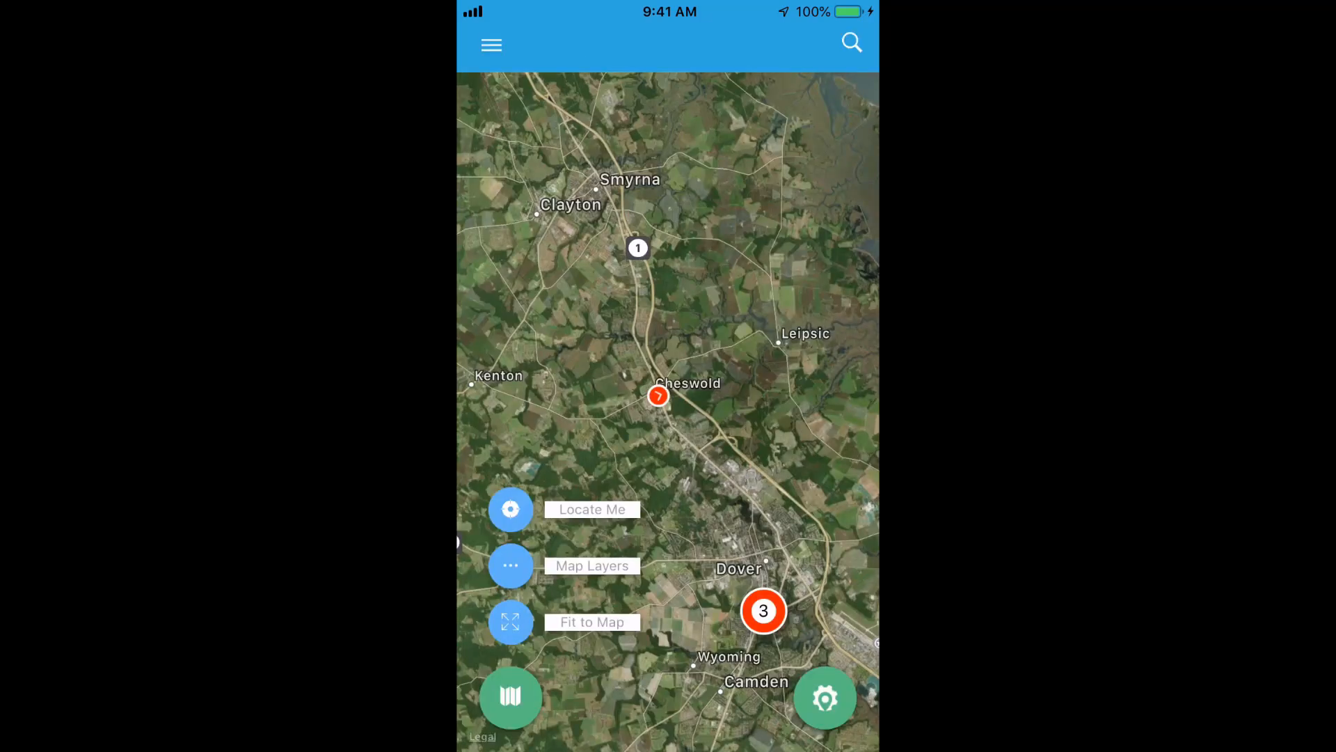
Select vehicle 6142, try Navigate, then view its full details.
left_click(658, 395)
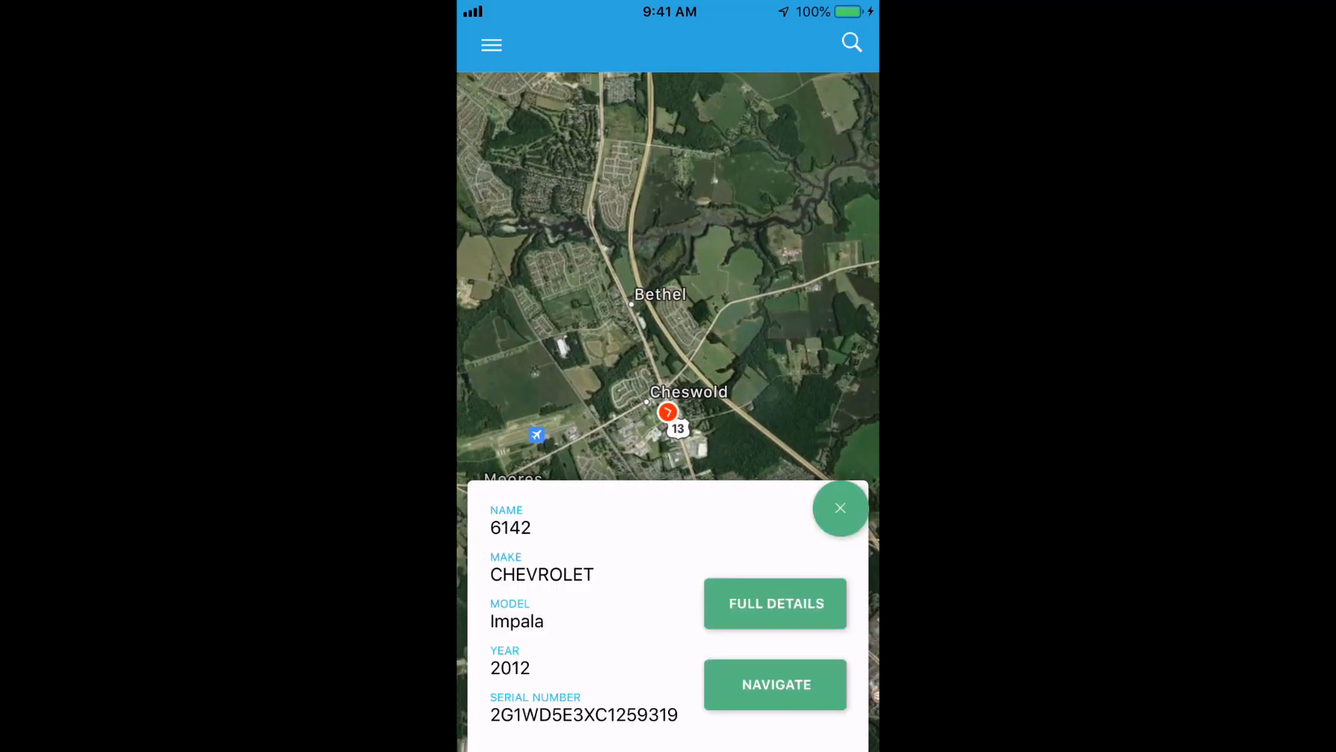
left_click(775, 684)
left_click(775, 603)
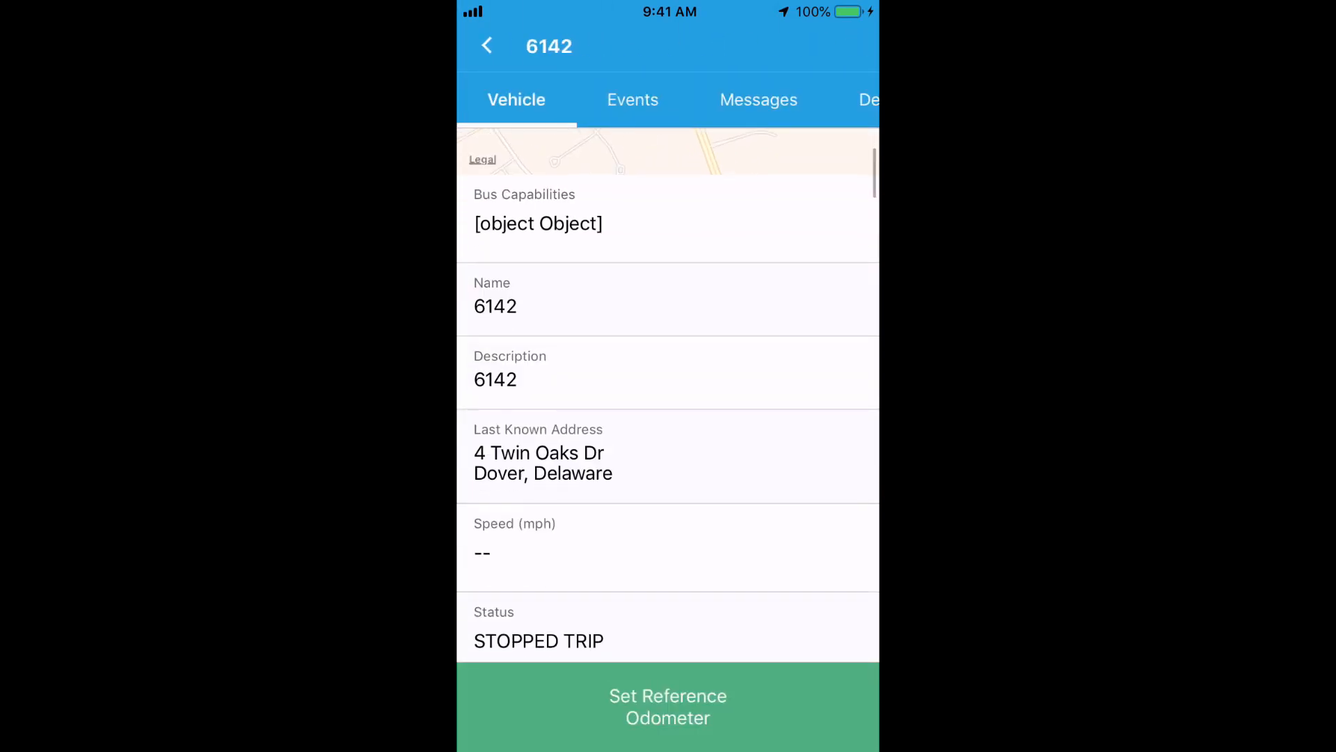
scroll(668, 392, "down", 3)
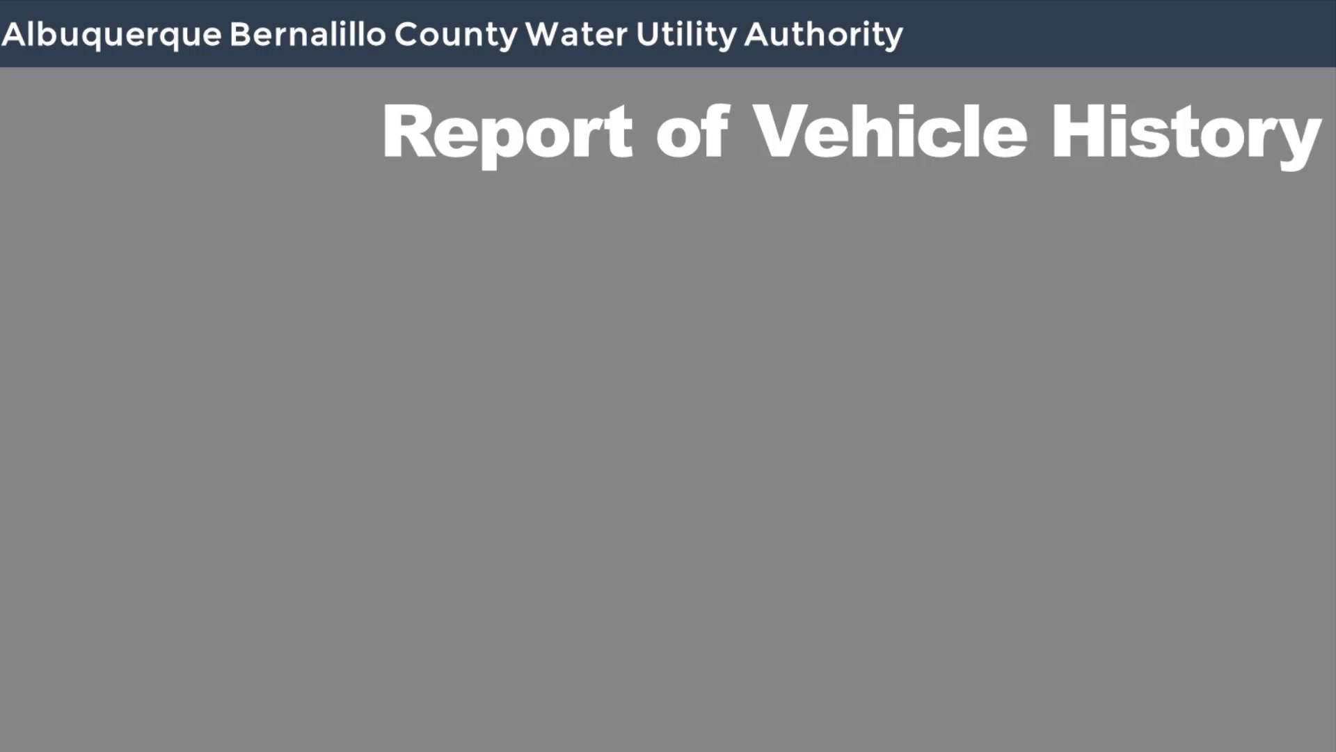
Find vehicle 5841 on the map and show its track history.
left_click(1085, 190)
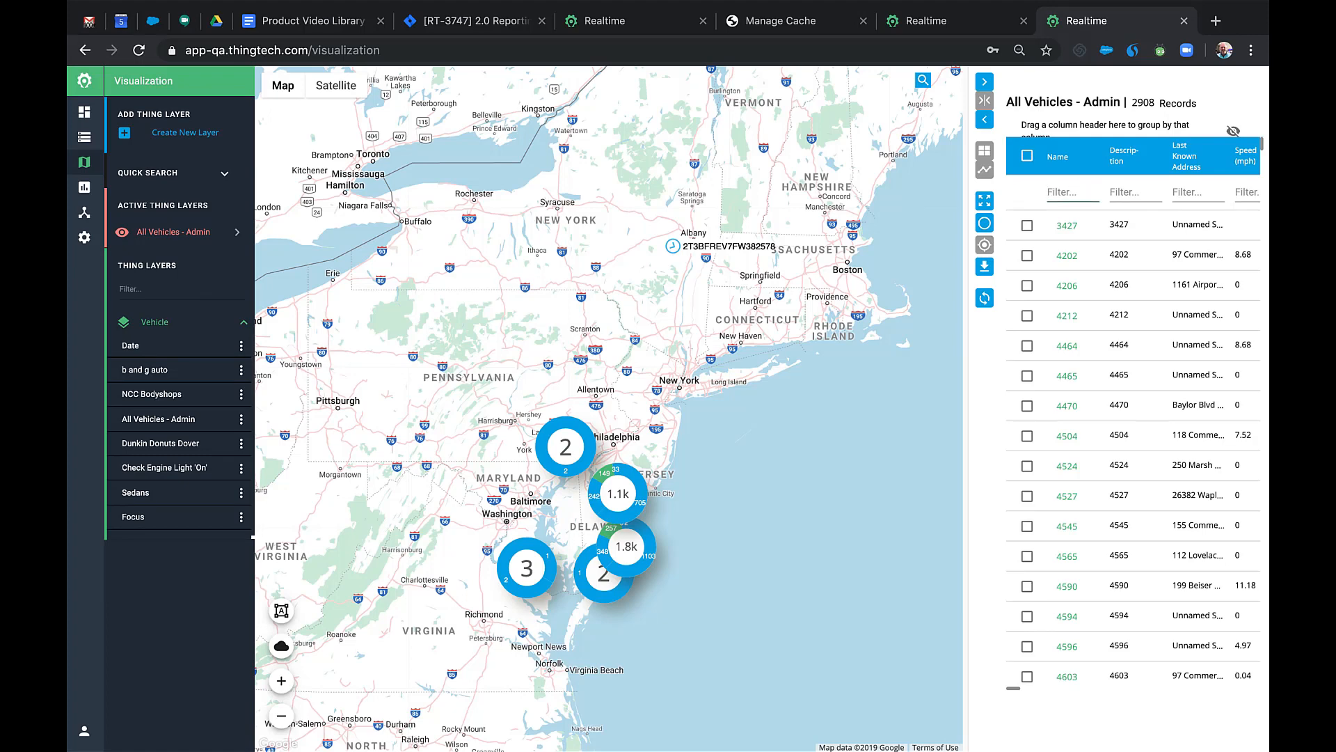
type("5841")
left_click(1080, 225)
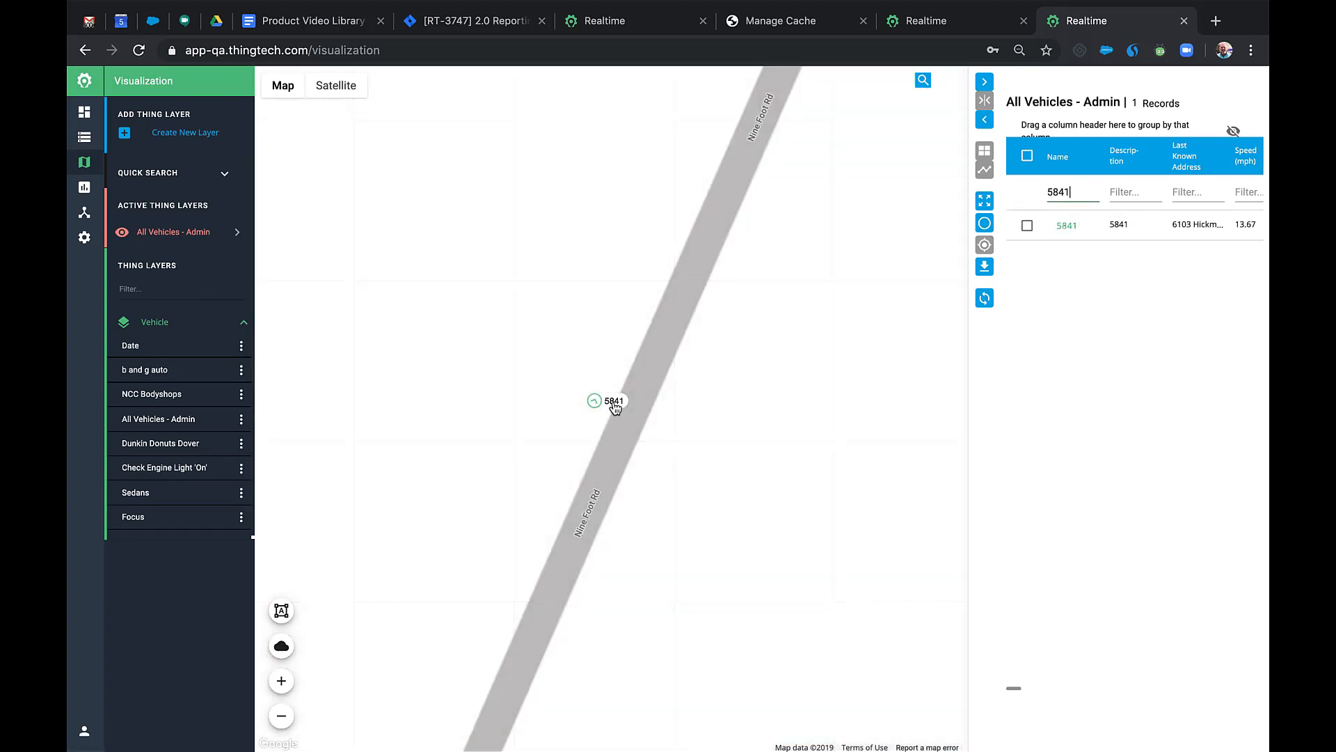
left_click(614, 404)
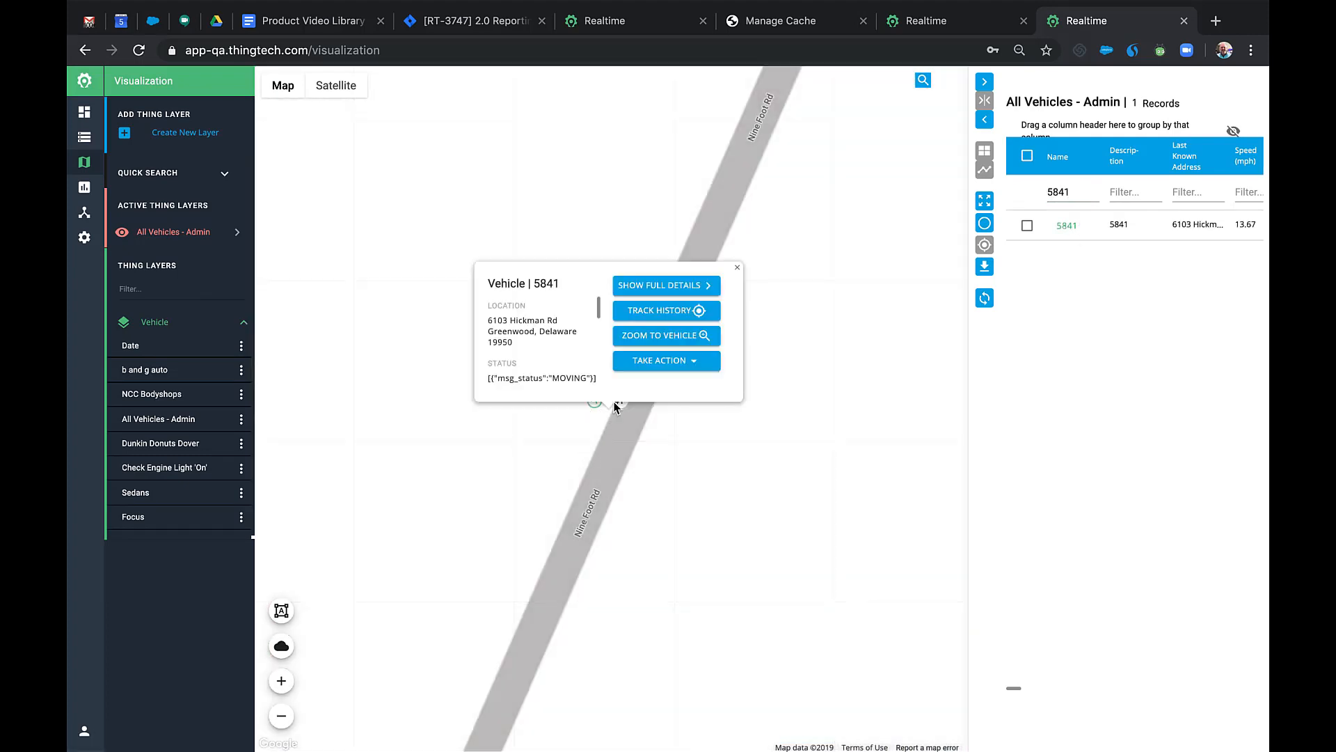
left_click(686, 314)
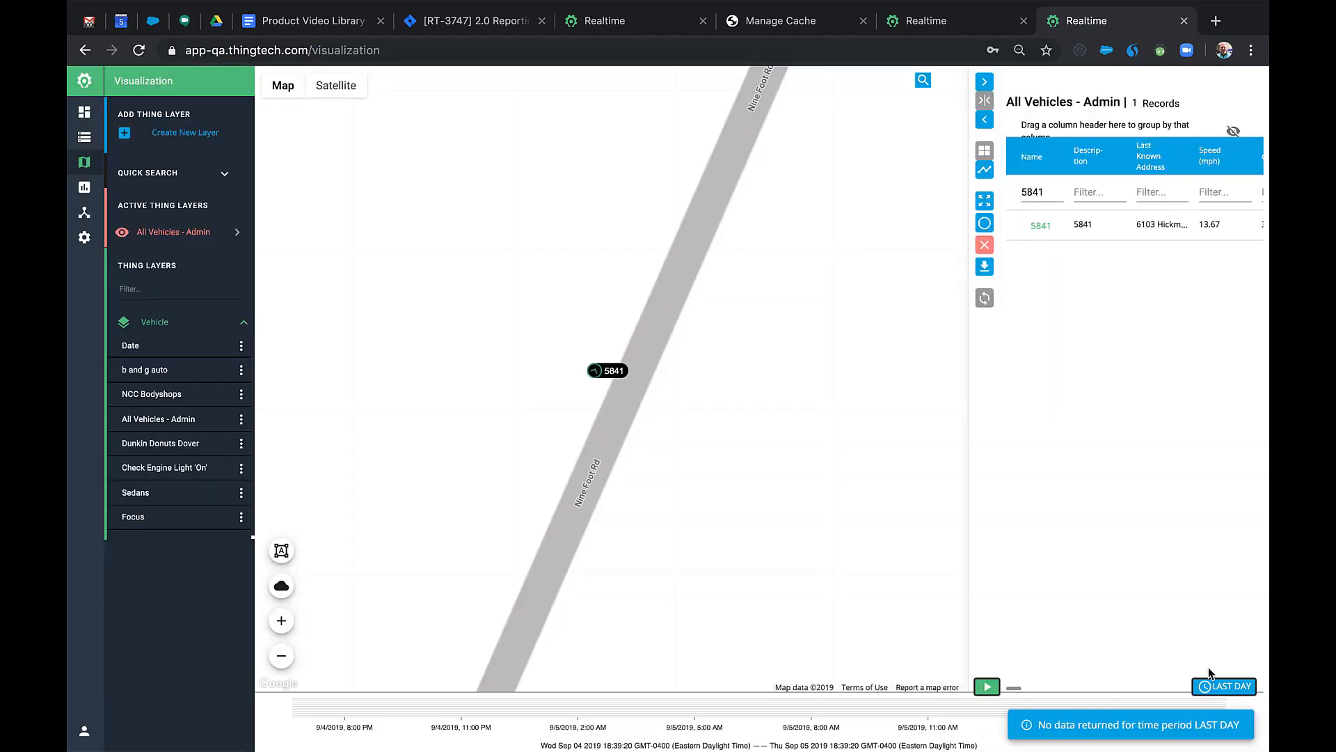
Set the history window to 08/29/2019, 7:00 AM to 10:00 AM, and run the search.
left_click(1220, 688)
left_click(722, 327)
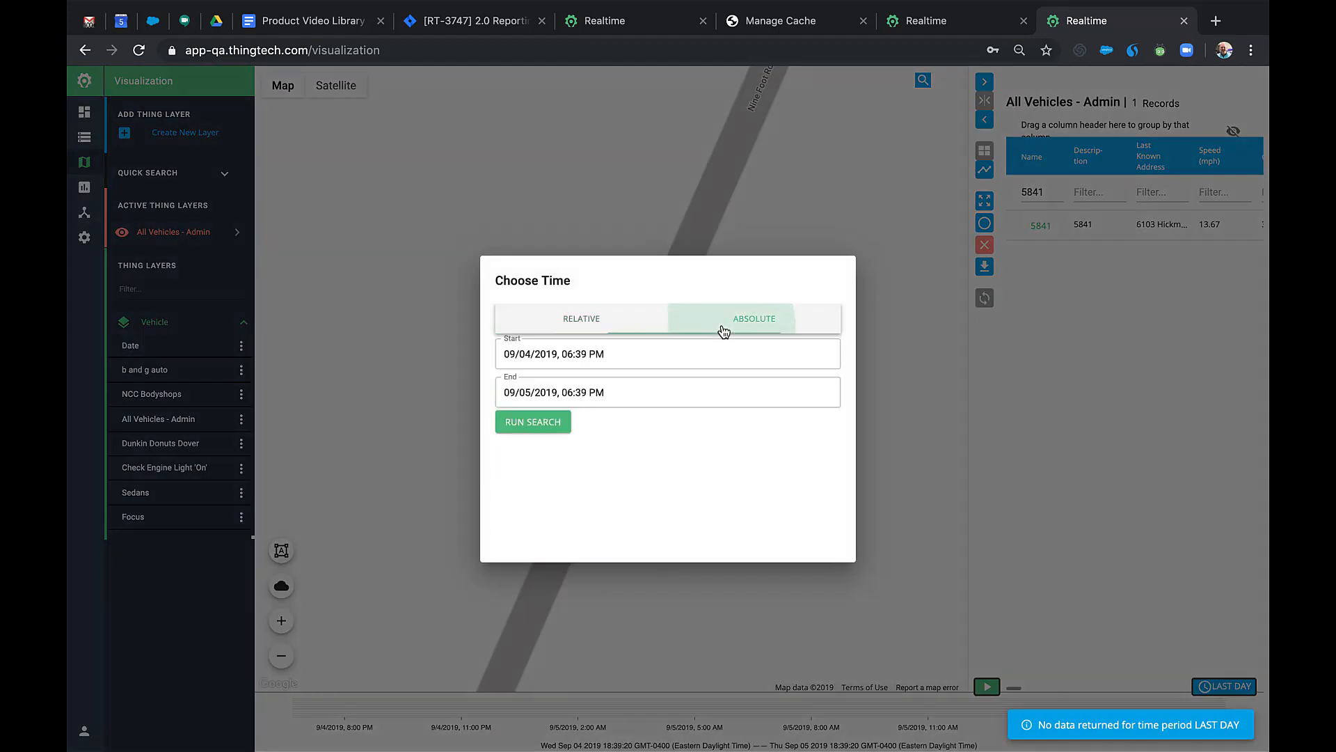
left_click(826, 353)
left_click(609, 382)
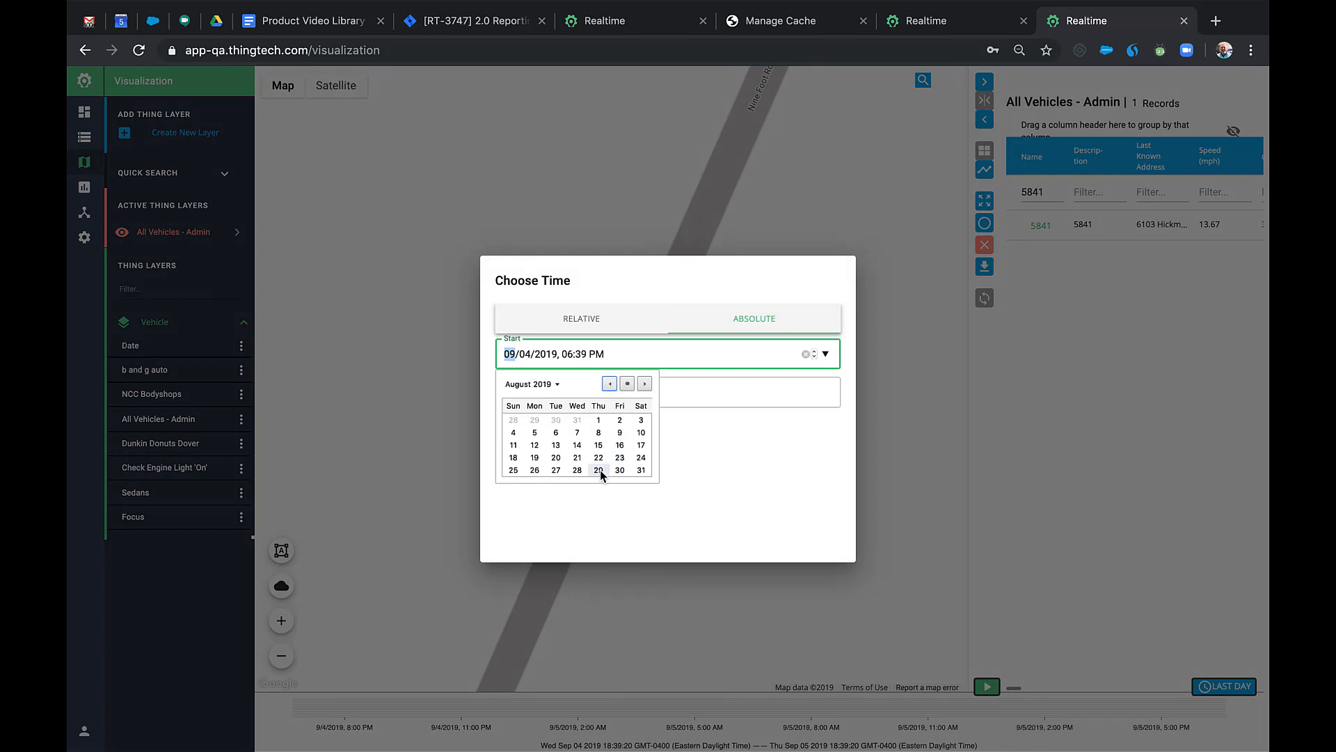
left_click(599, 470)
left_click(572, 354)
type("7")
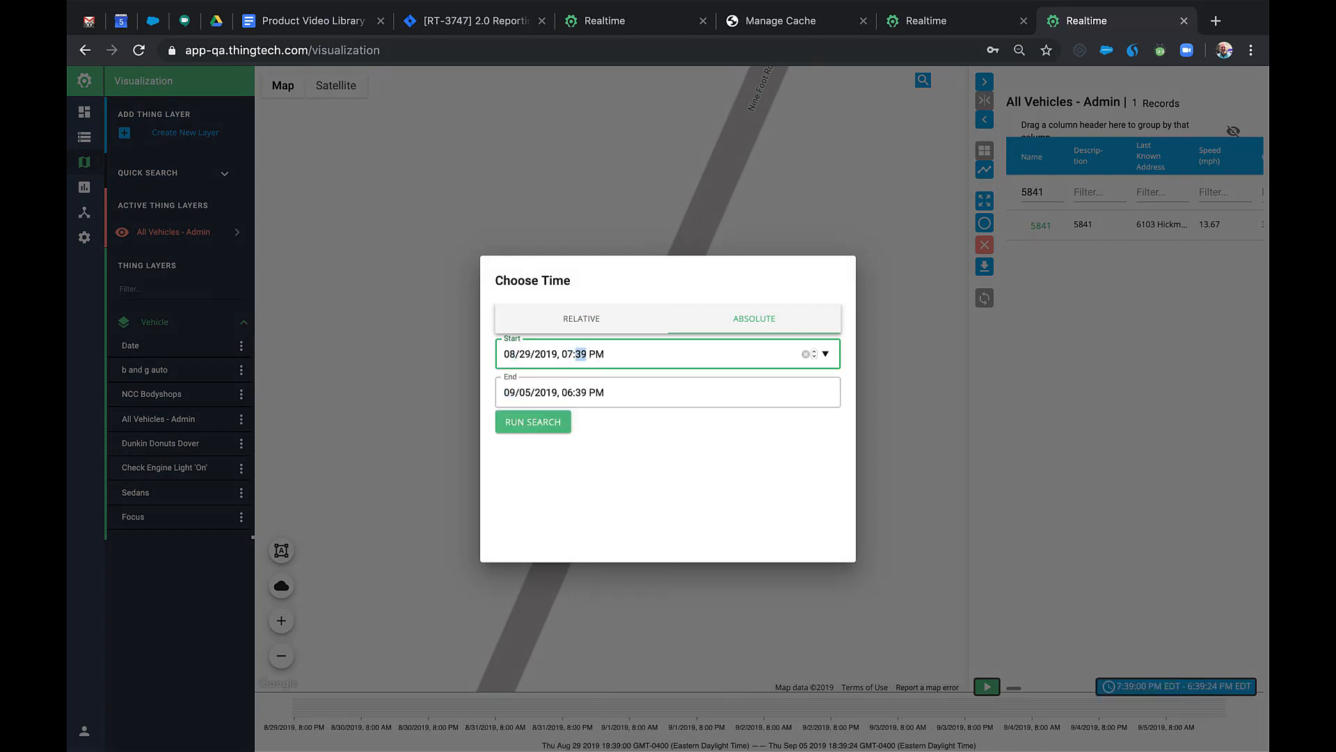
type("00a")
left_click(824, 393)
left_click(609, 423)
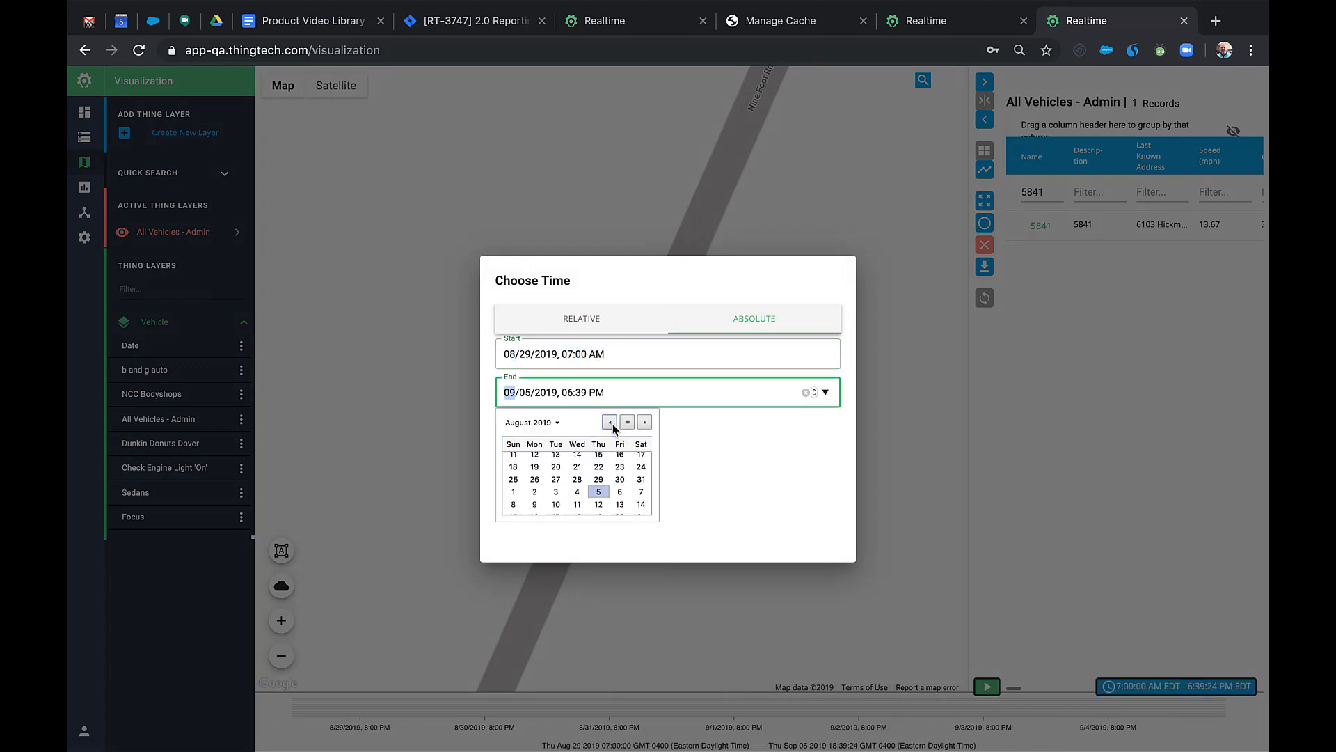
left_click(602, 508)
left_click(566, 392)
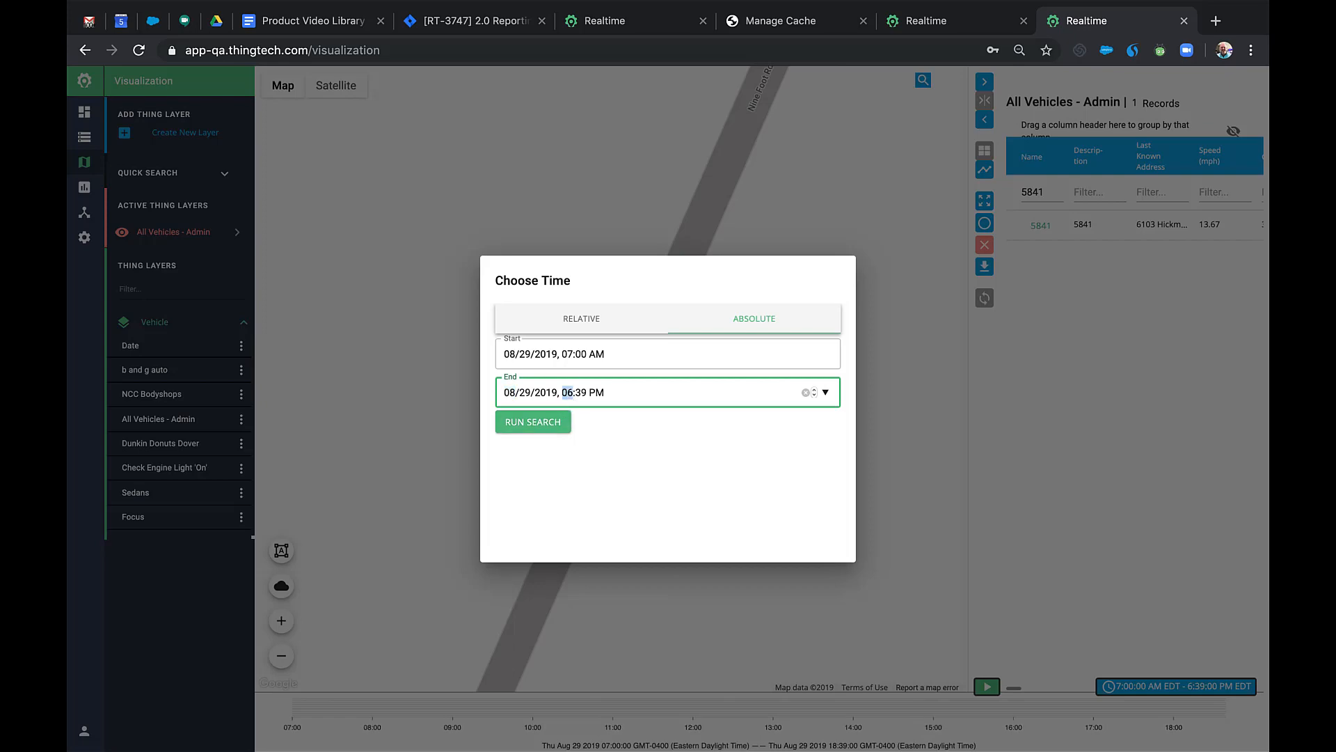
type("1000a")
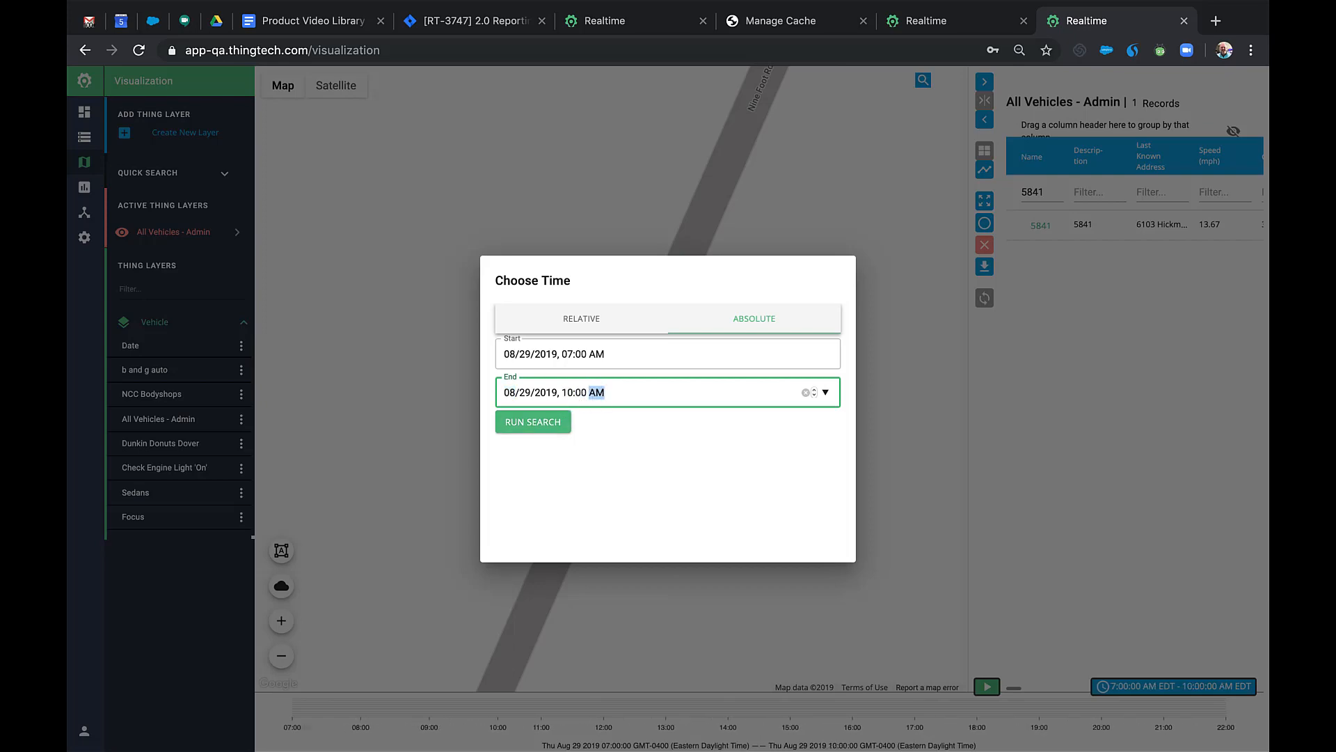
left_click(515, 421)
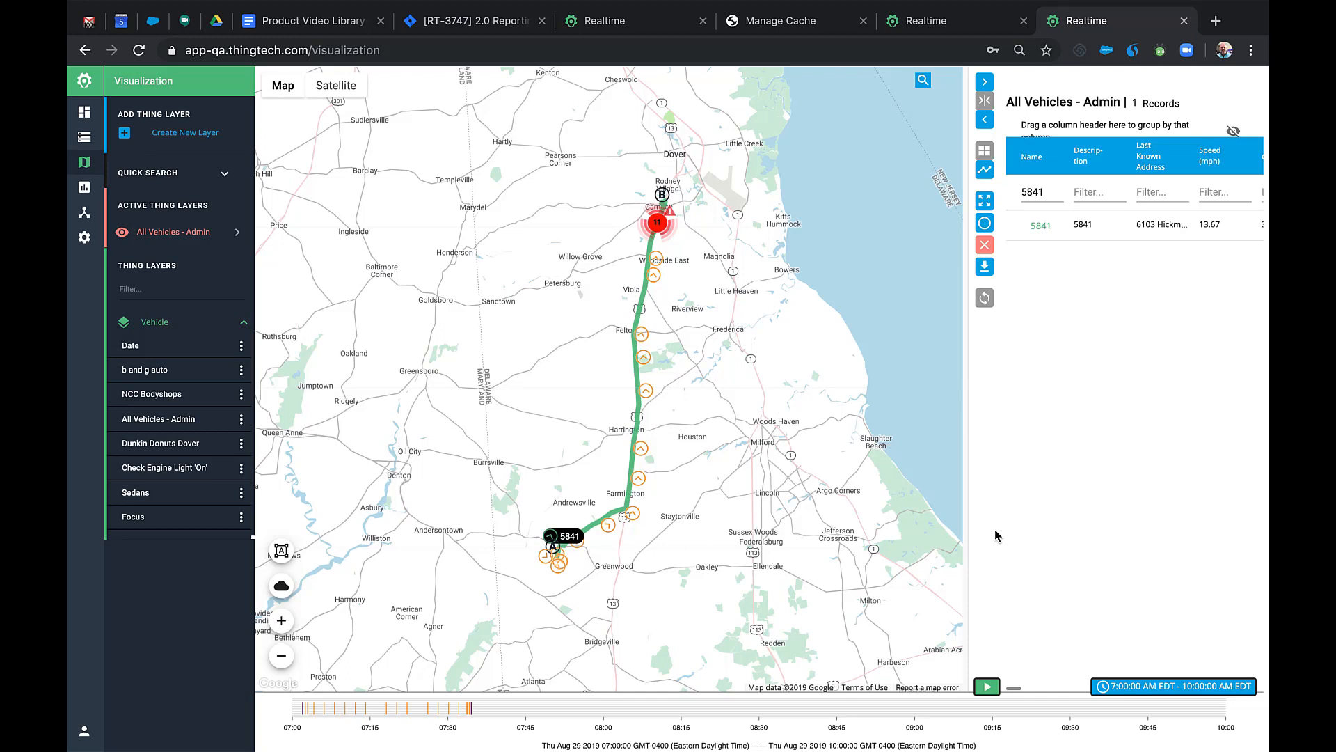
Play and pause the route, inspect a message marker, then run the Message Summary report.
left_click(989, 687)
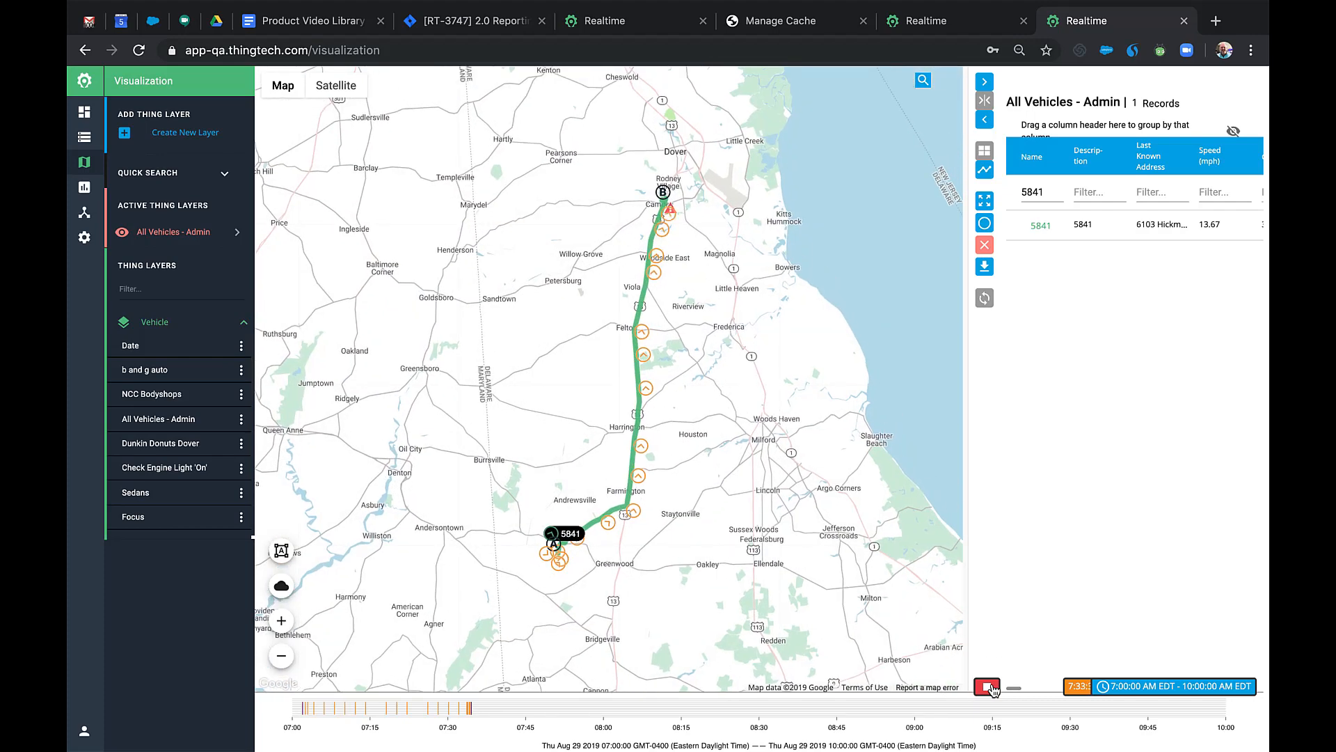
left_click(991, 689)
scroll(684, 235, "up", 2)
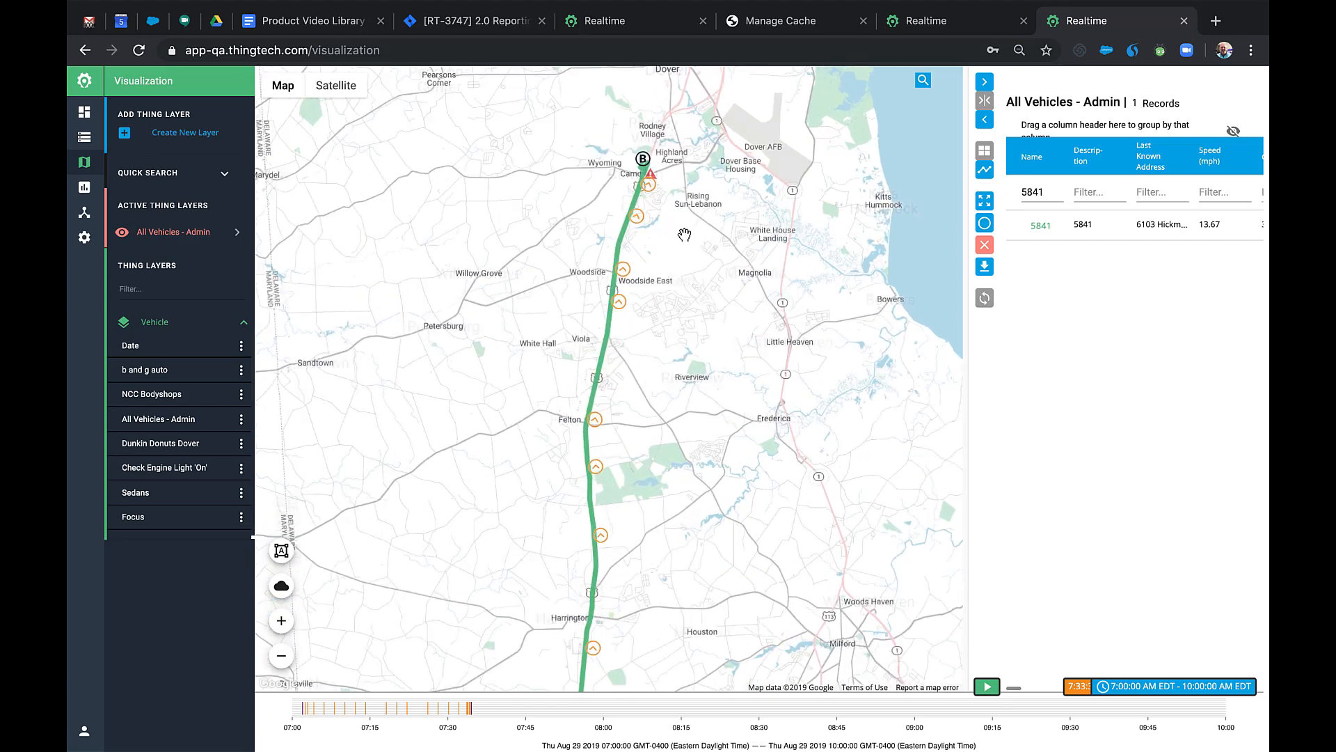
left_click(643, 218)
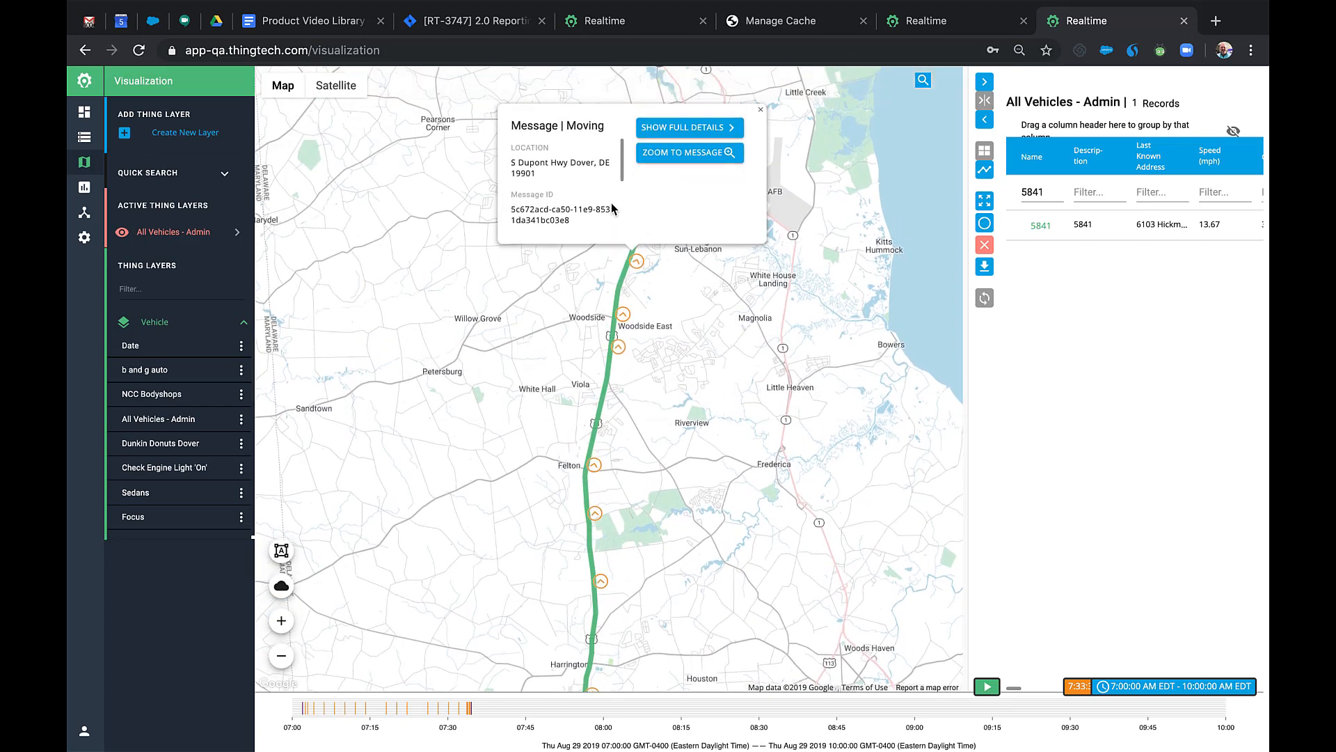
scroll(586, 188, "down", 3)
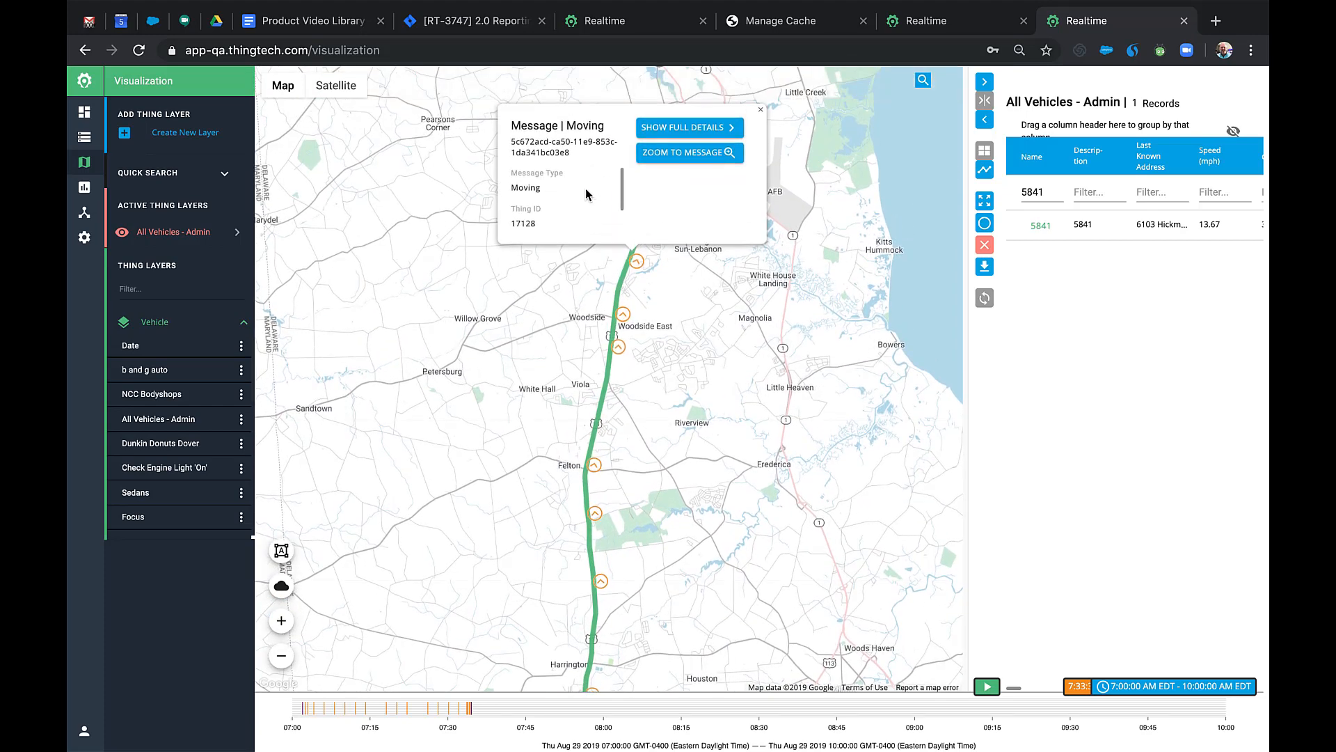
scroll(586, 188, "up", 3)
left_click(760, 109)
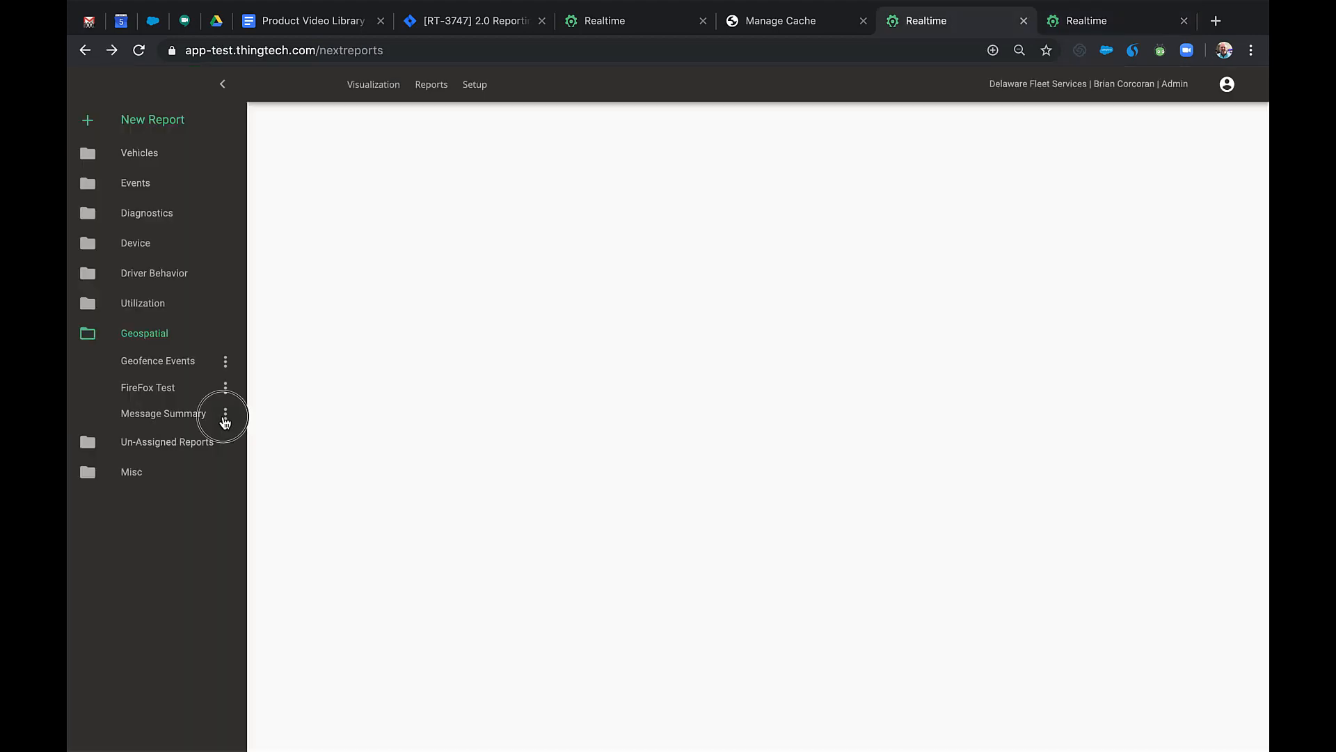
left_click(226, 415)
left_click(235, 418)
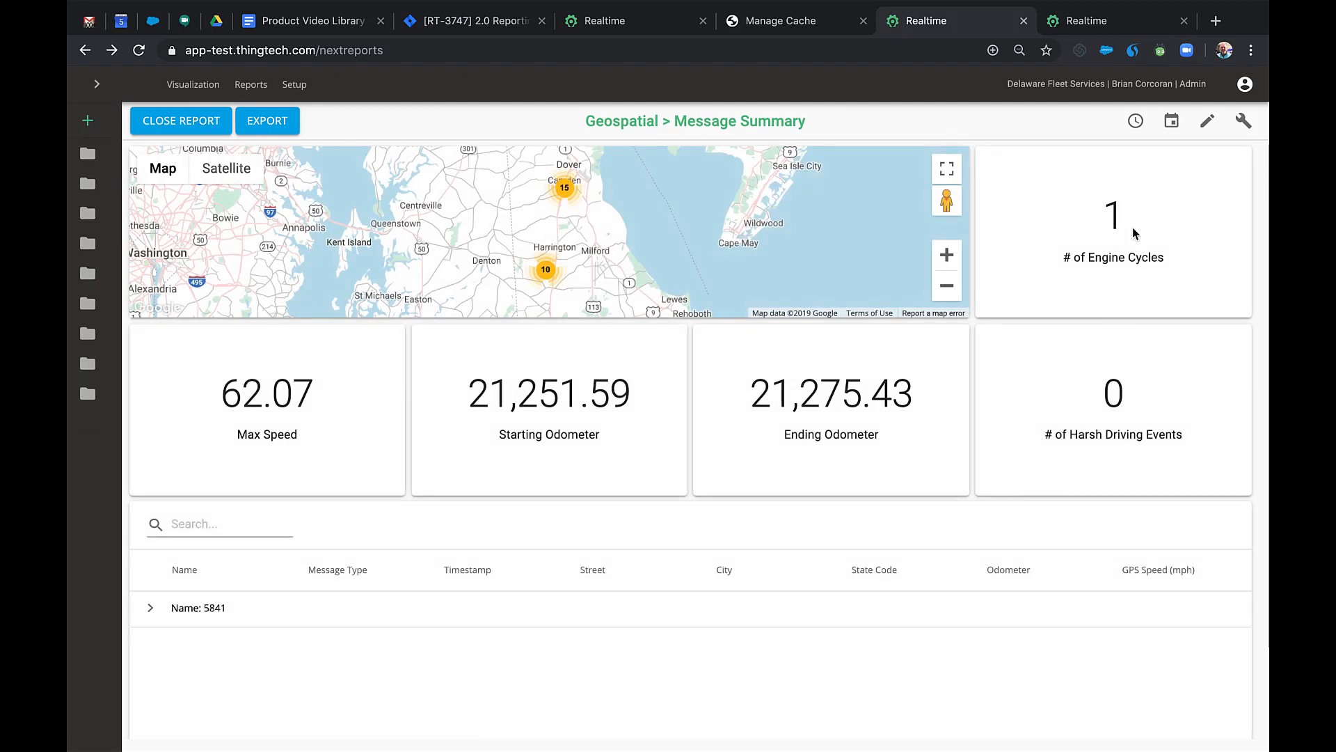
Leave the timeframe unchanged and expand vehicle 5841's message rows.
left_click(1135, 122)
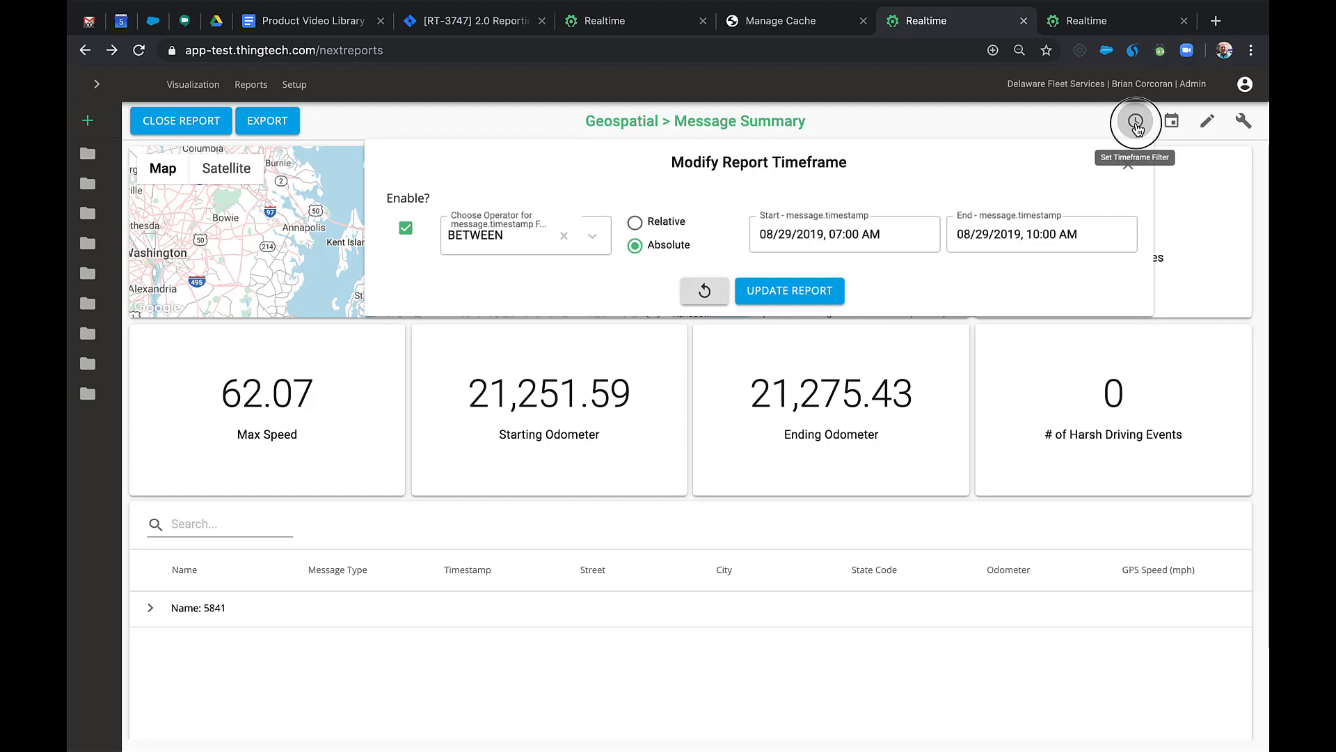
left_click(1136, 124)
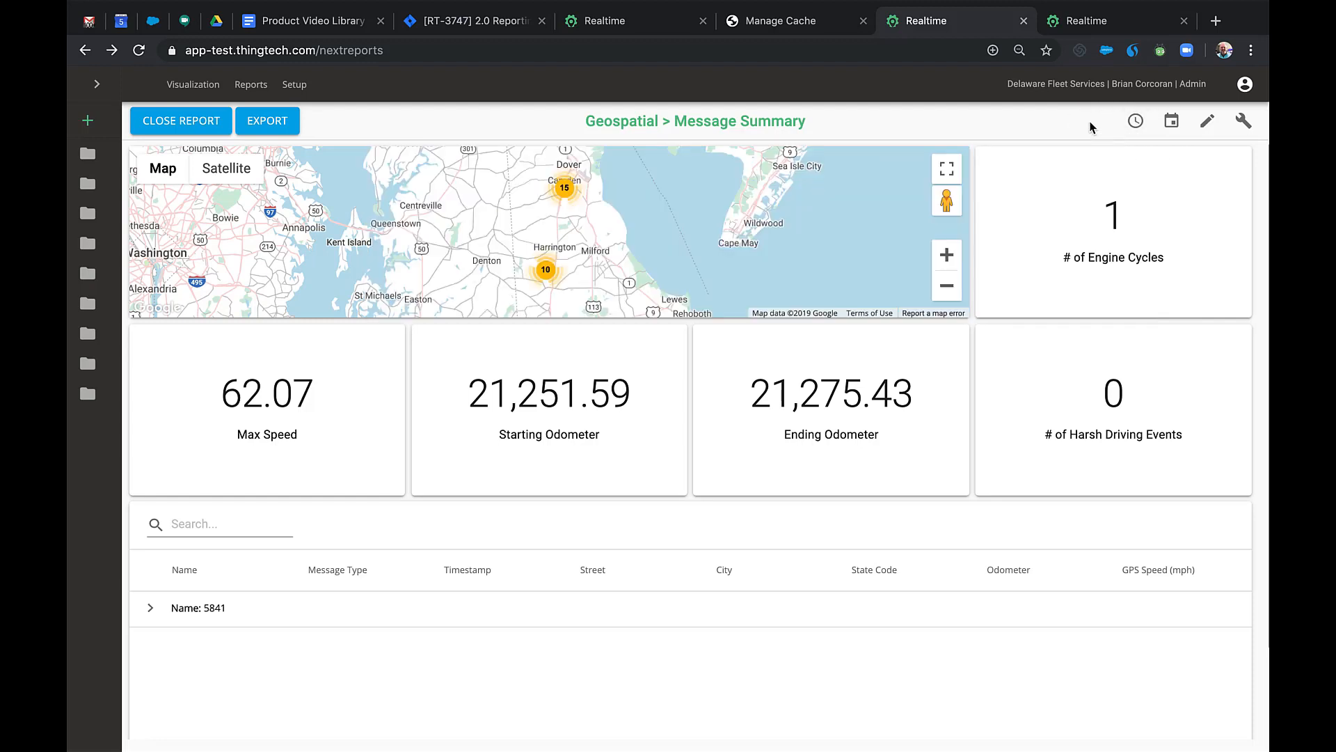
left_click(153, 609)
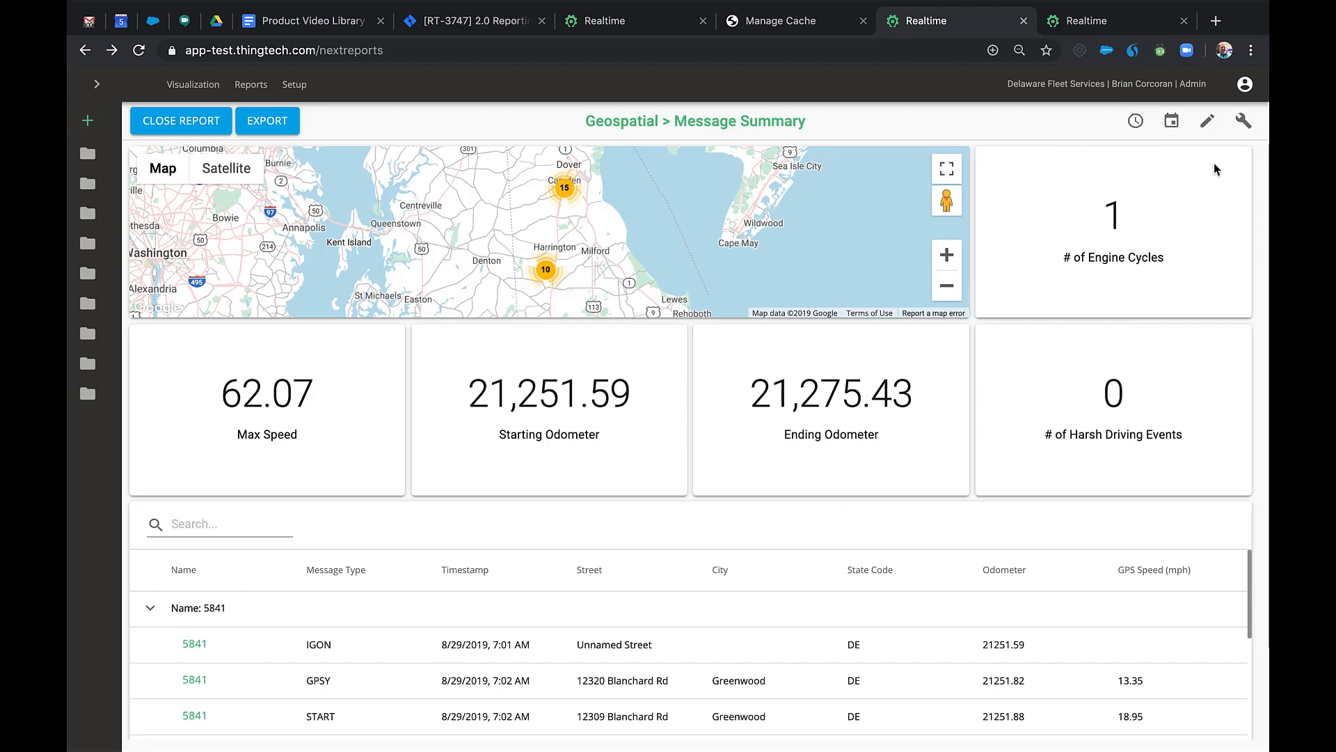
Export the report to a landscape PDF, then close the PDF and extra Realtime tab.
left_click(275, 124)
left_click(334, 153)
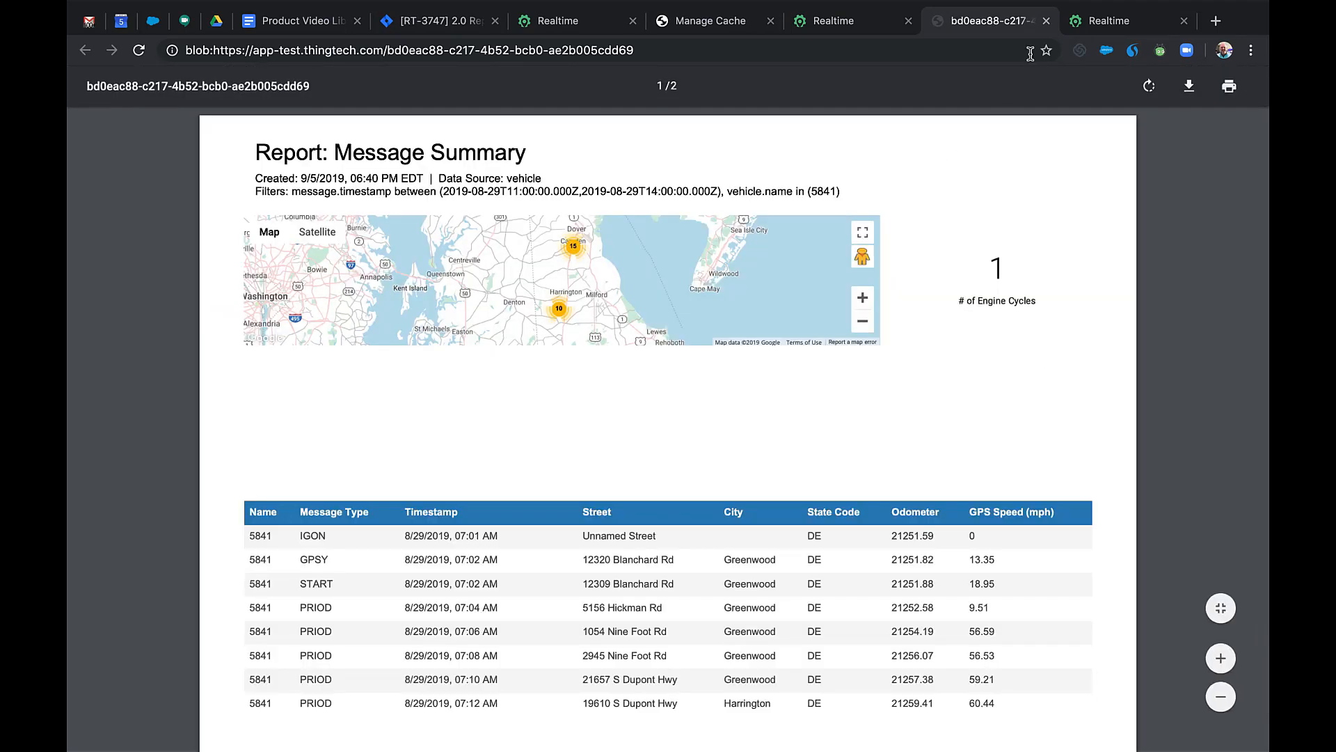
left_click(1046, 21)
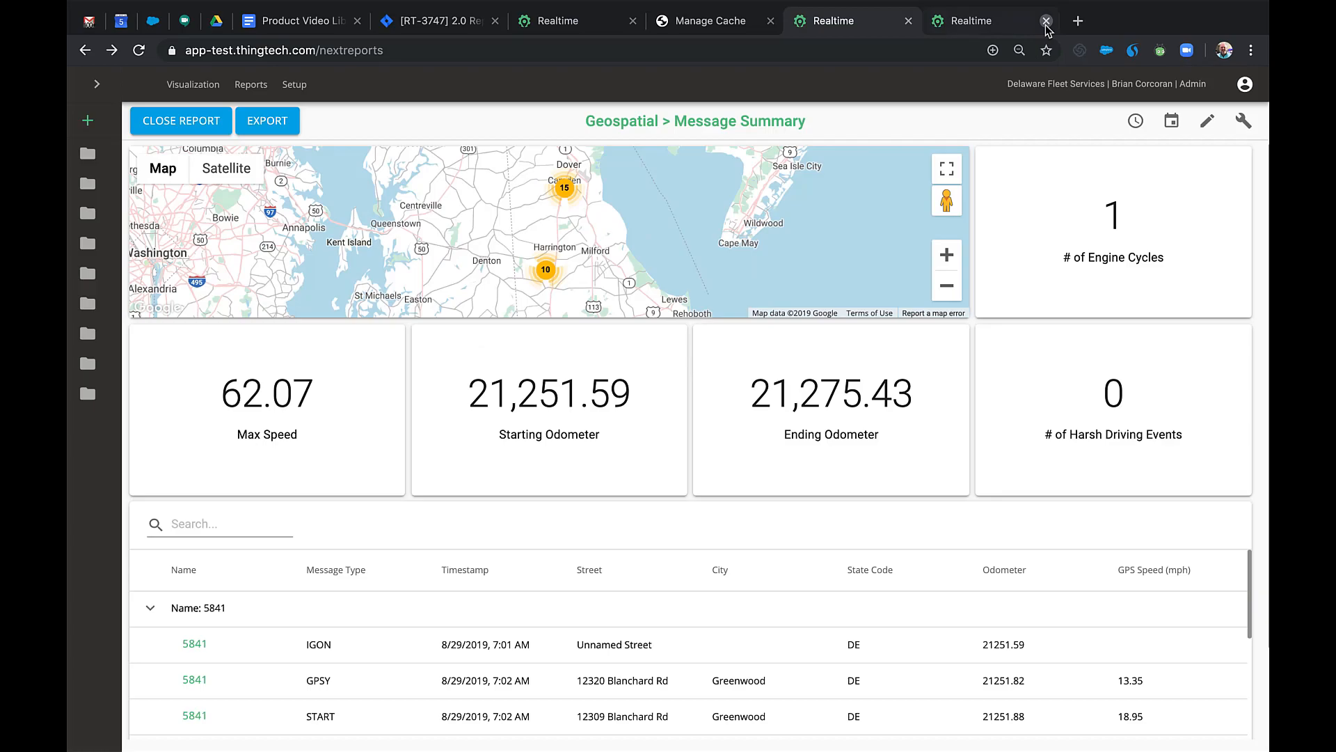
left_click(1046, 22)
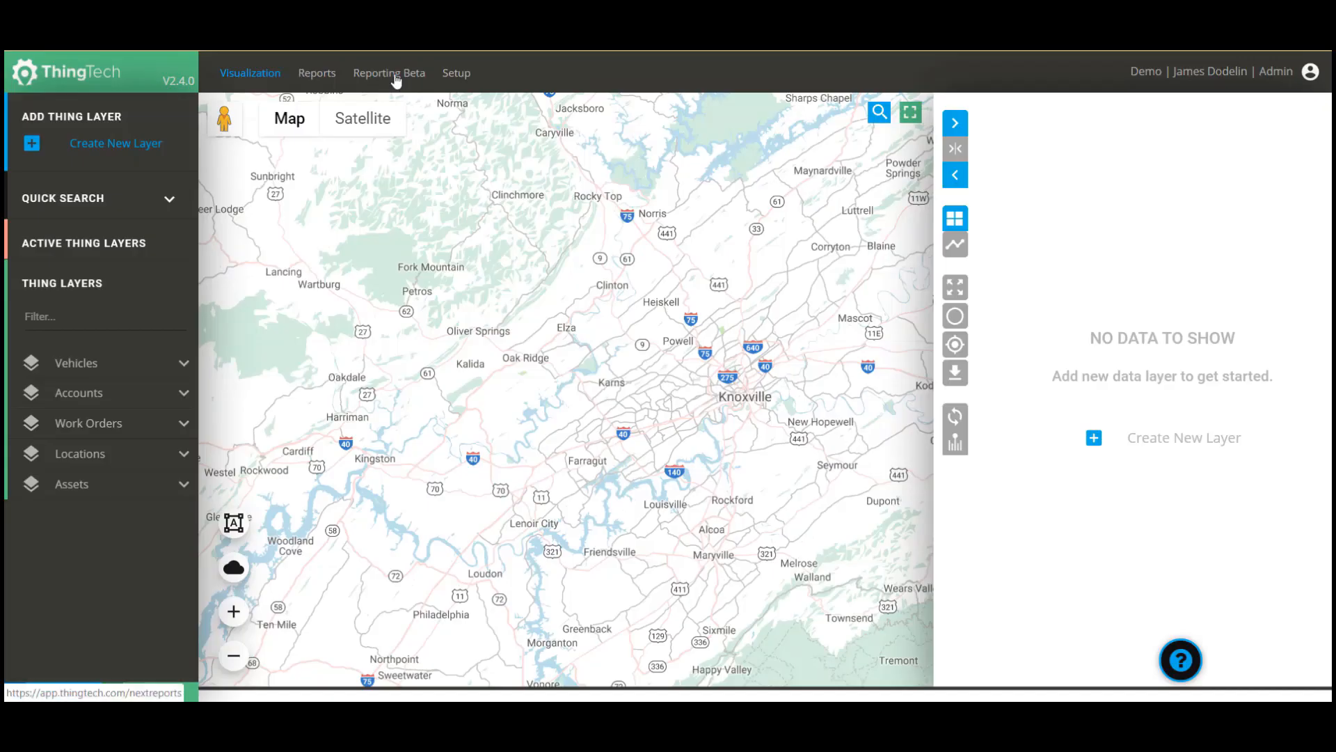
Run the Geofence Events report from the Geospatial reports folder.
left_click(310, 78)
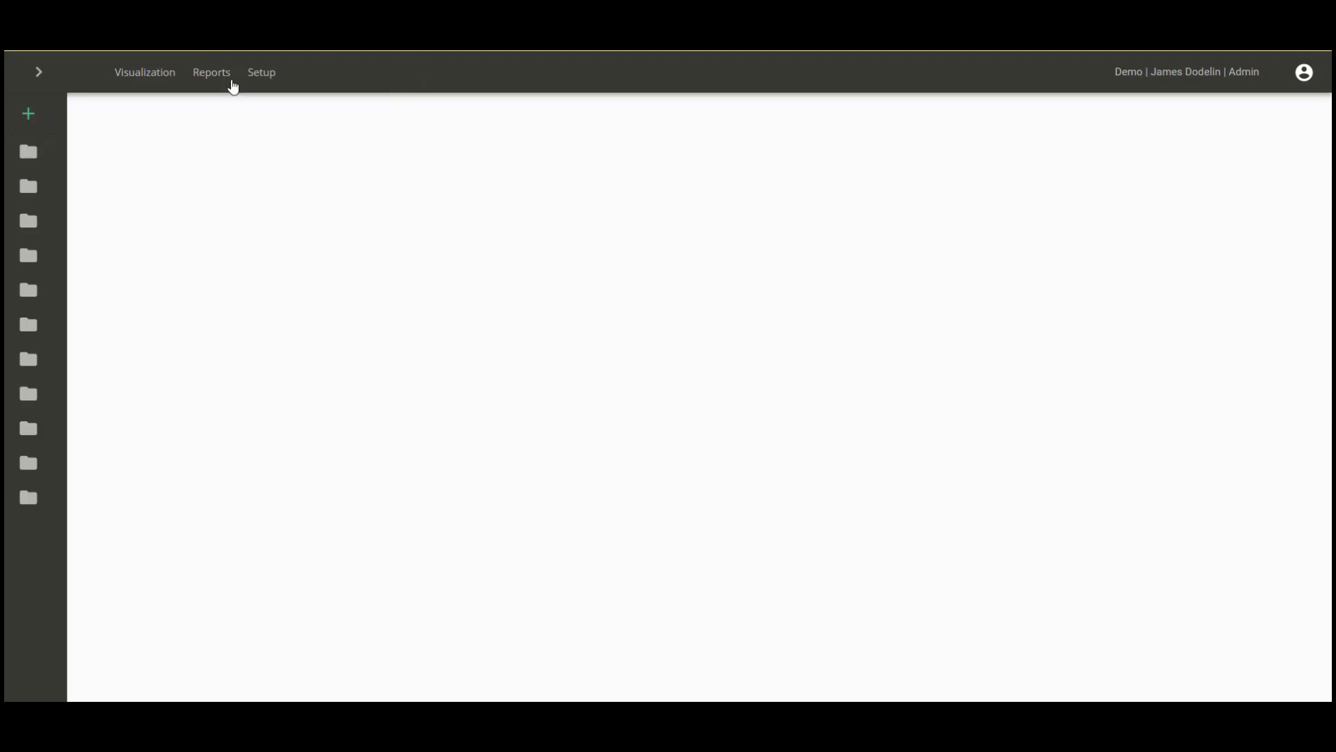
left_click(39, 73)
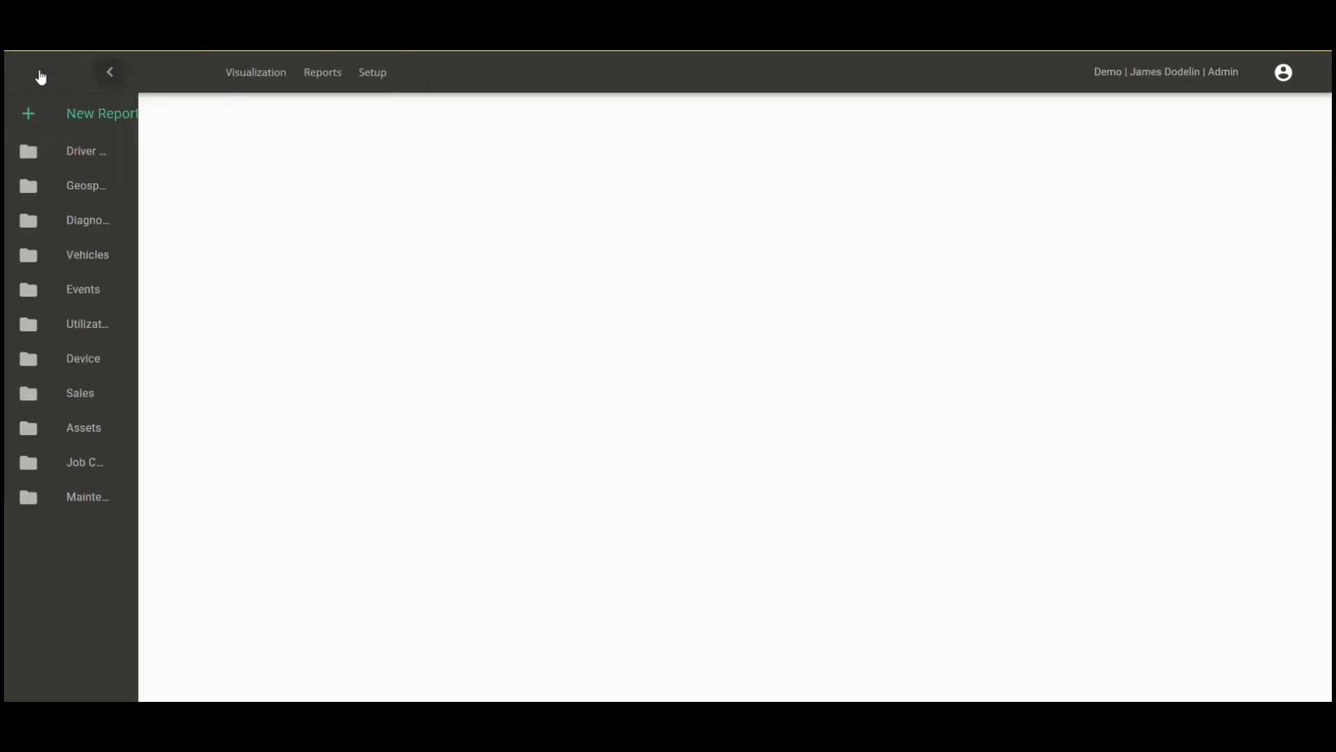
left_click(89, 185)
left_click(189, 252)
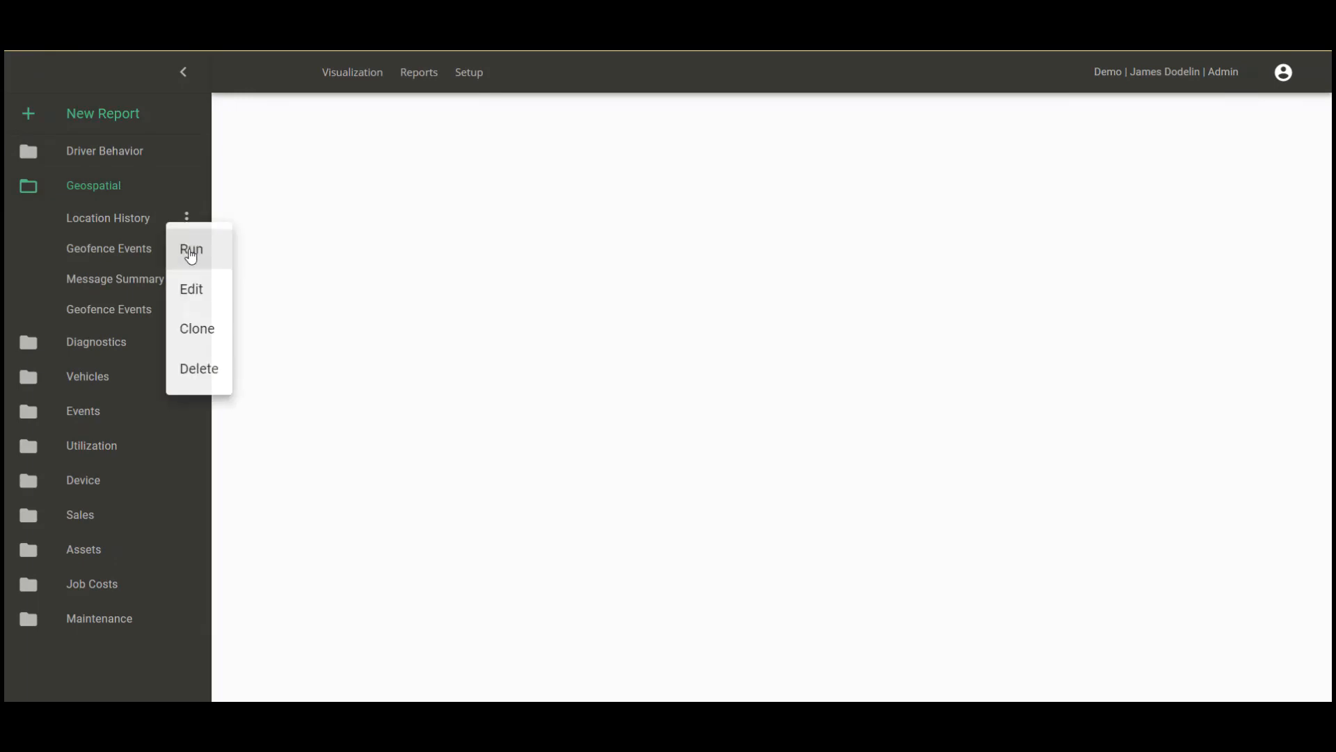
left_click(201, 254)
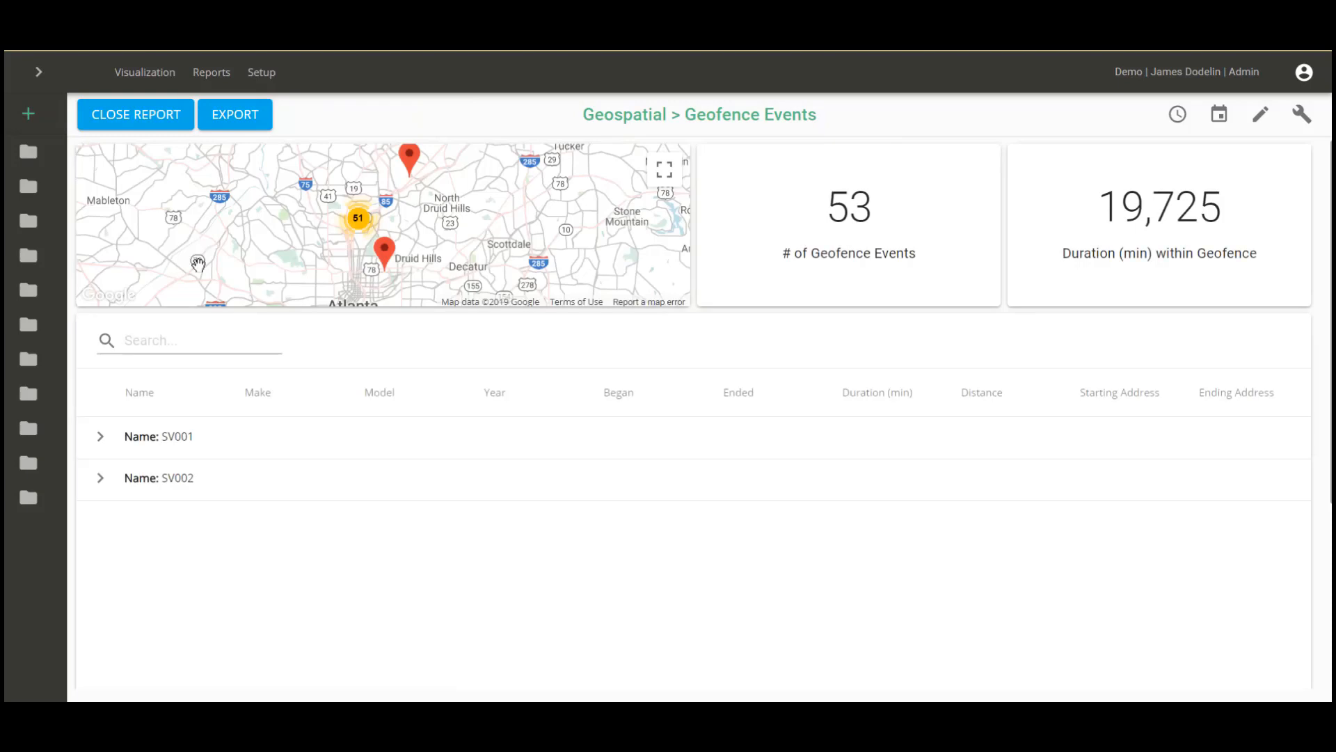
Expand SV001, then change the report timeframe to Last 1 Weeks and update it.
left_click(101, 444)
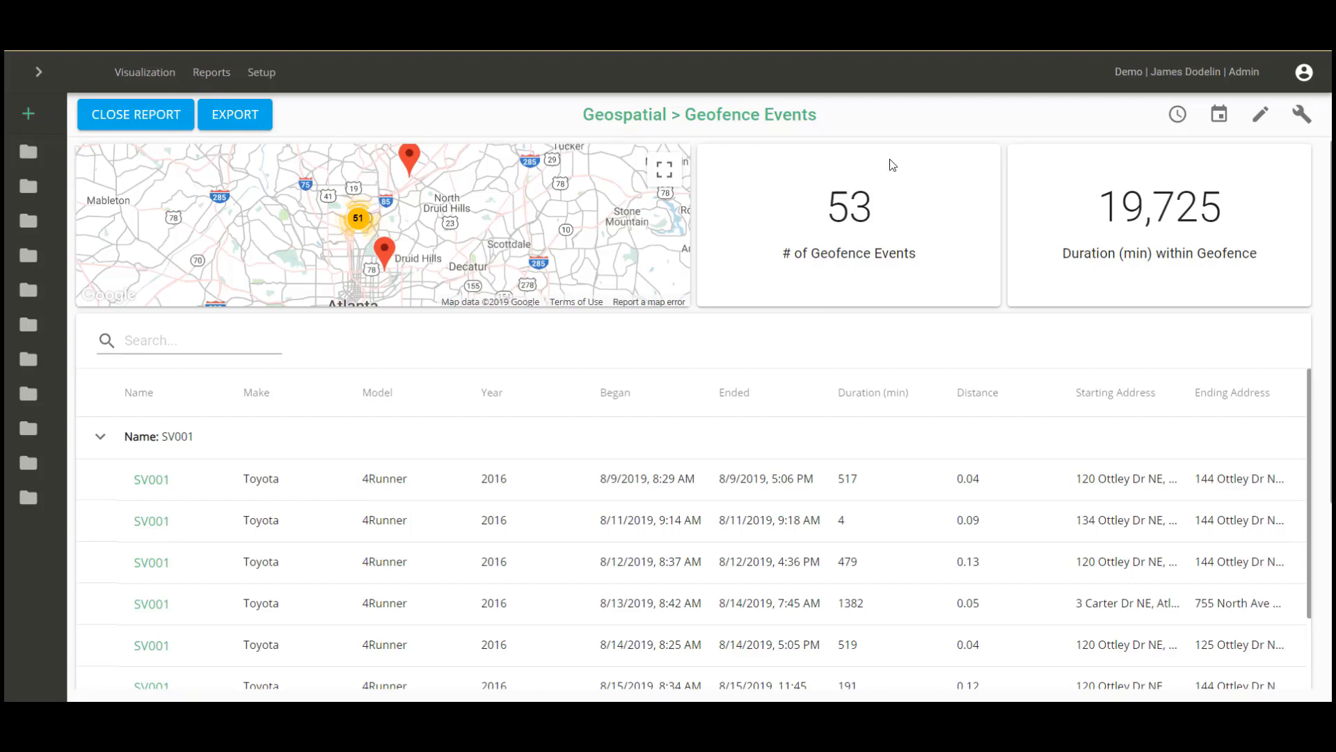
left_click(1177, 120)
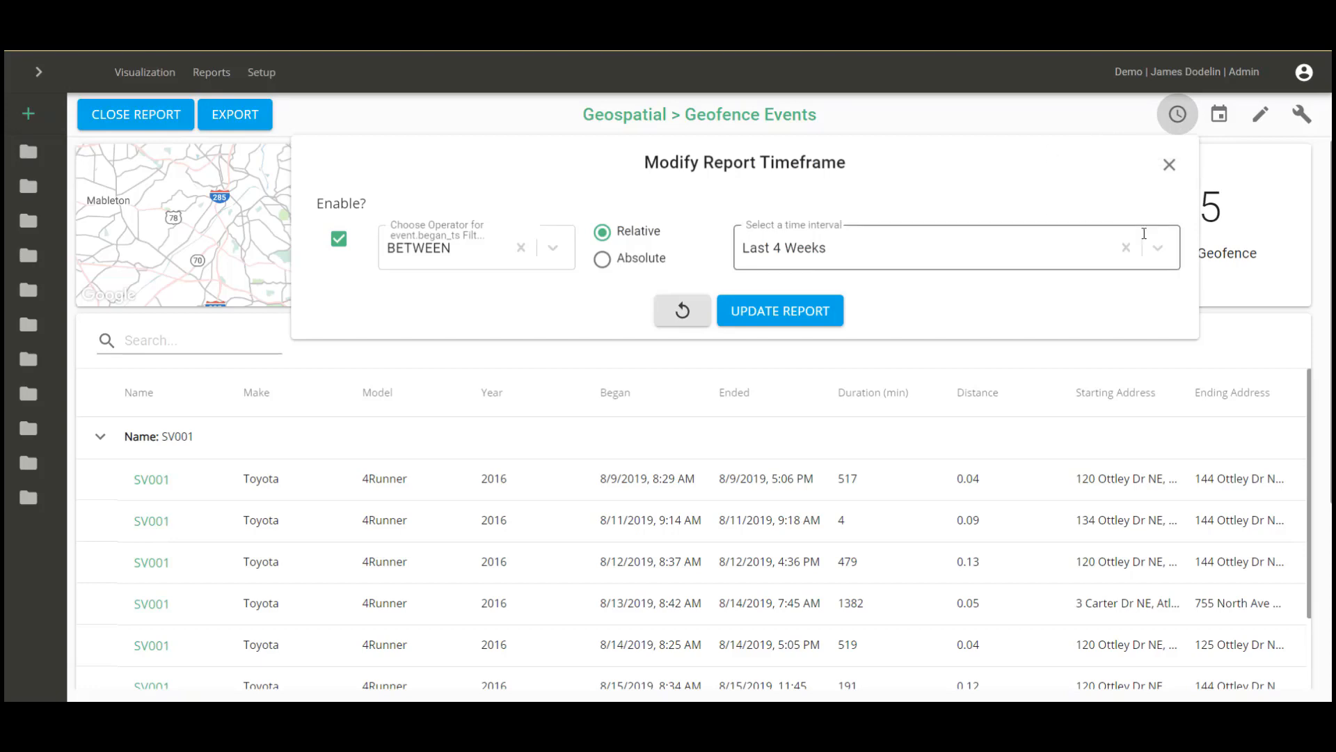
left_click(1162, 259)
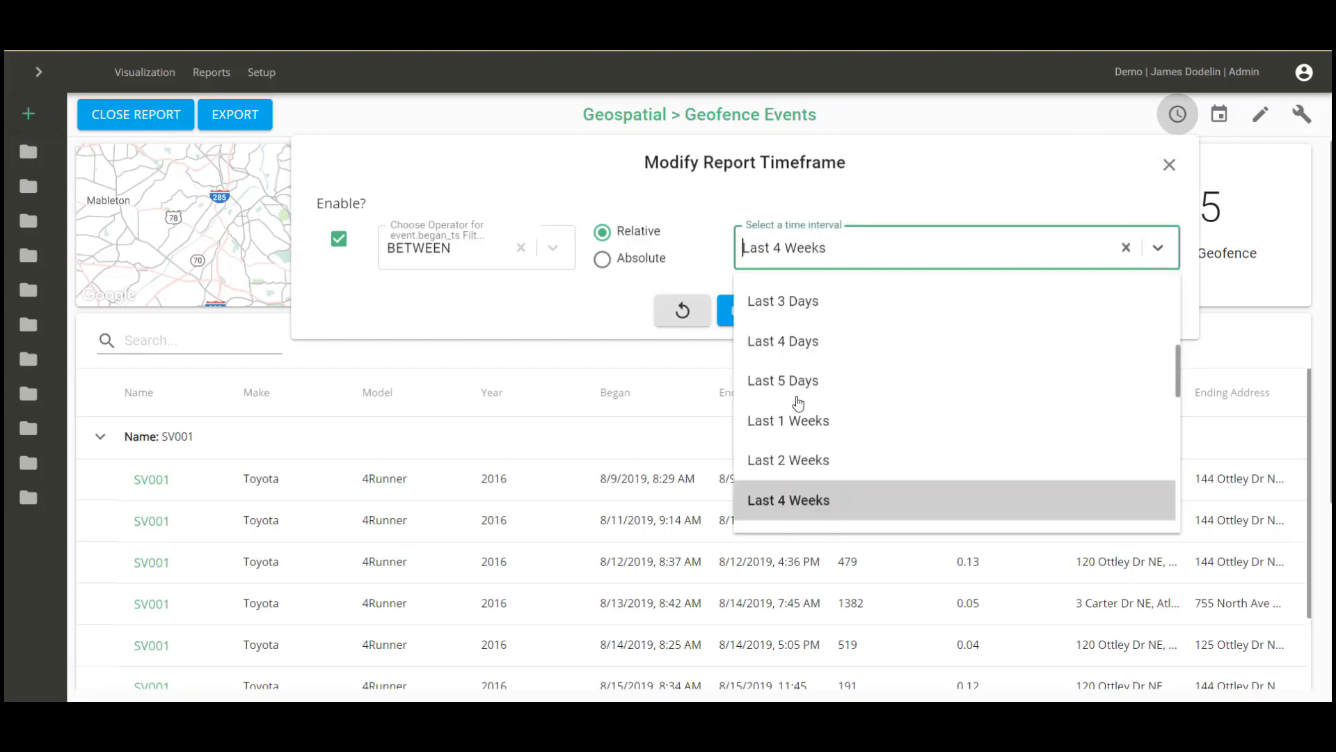
left_click(796, 434)
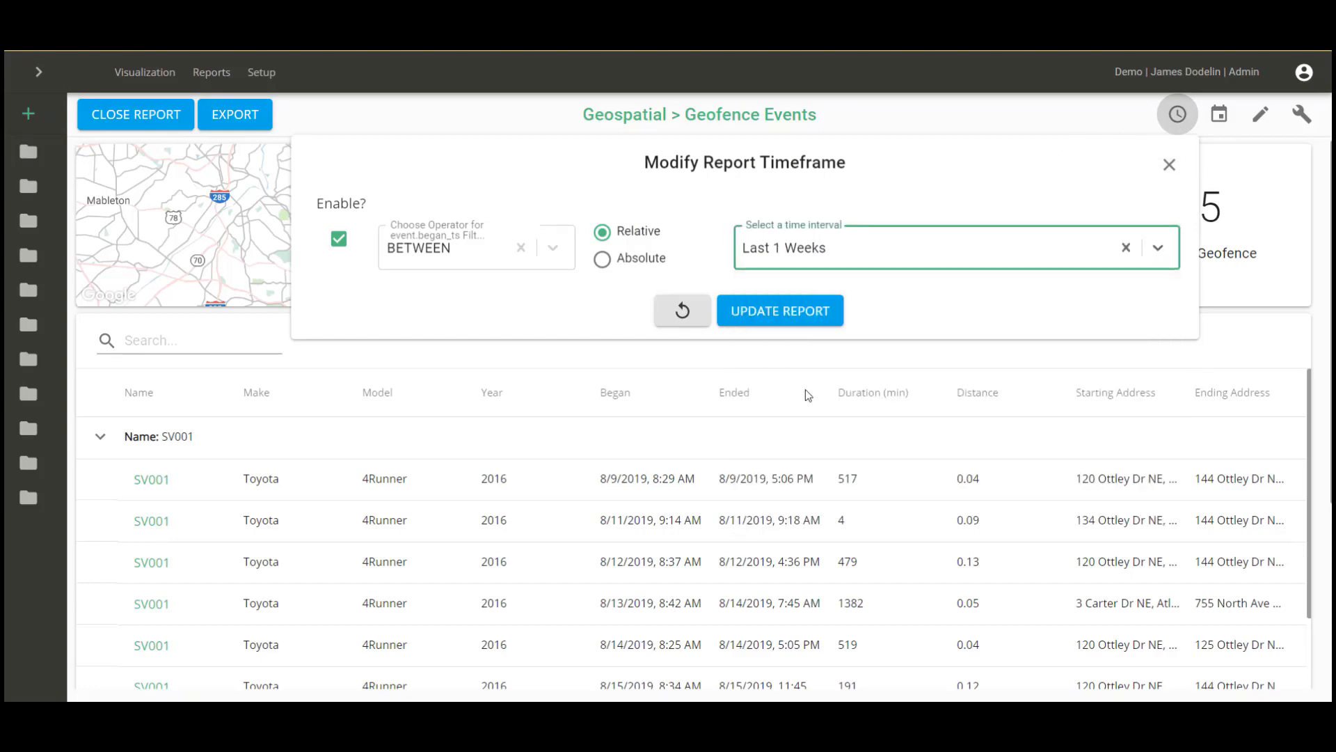
left_click(819, 314)
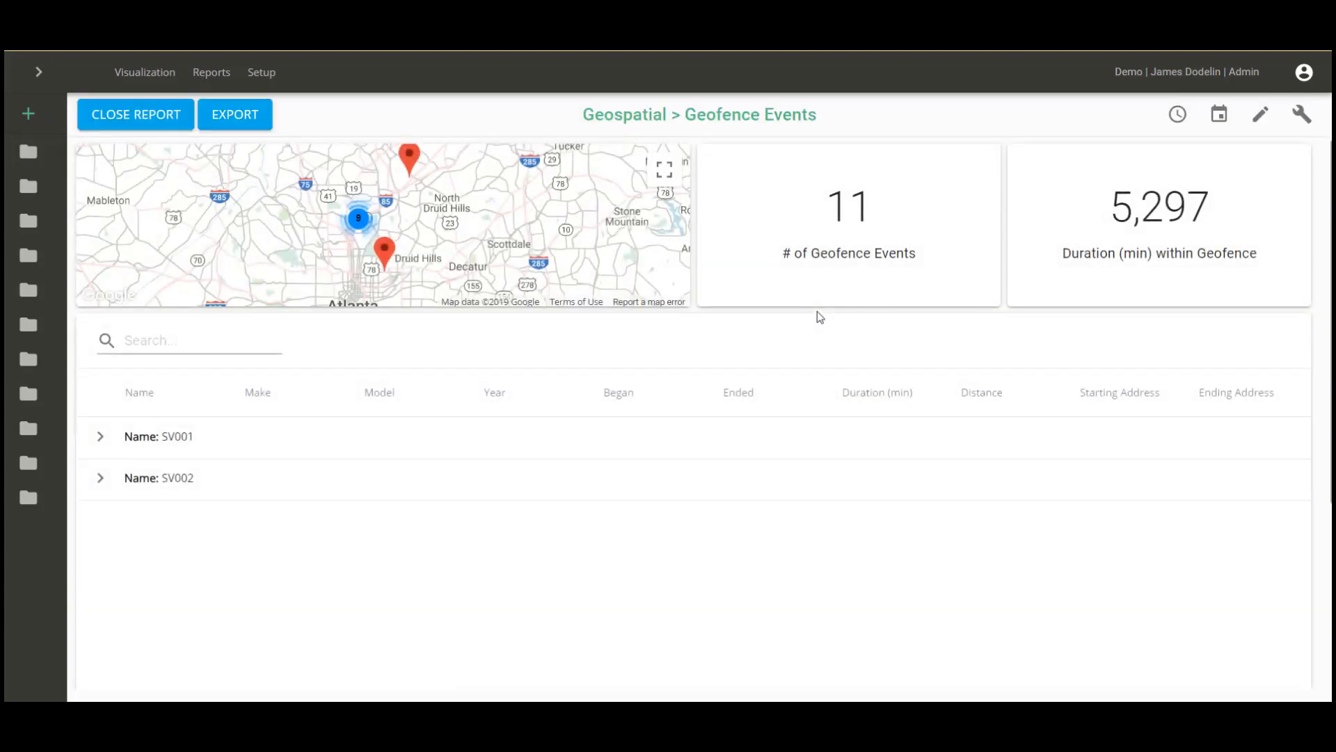
left_click(1261, 118)
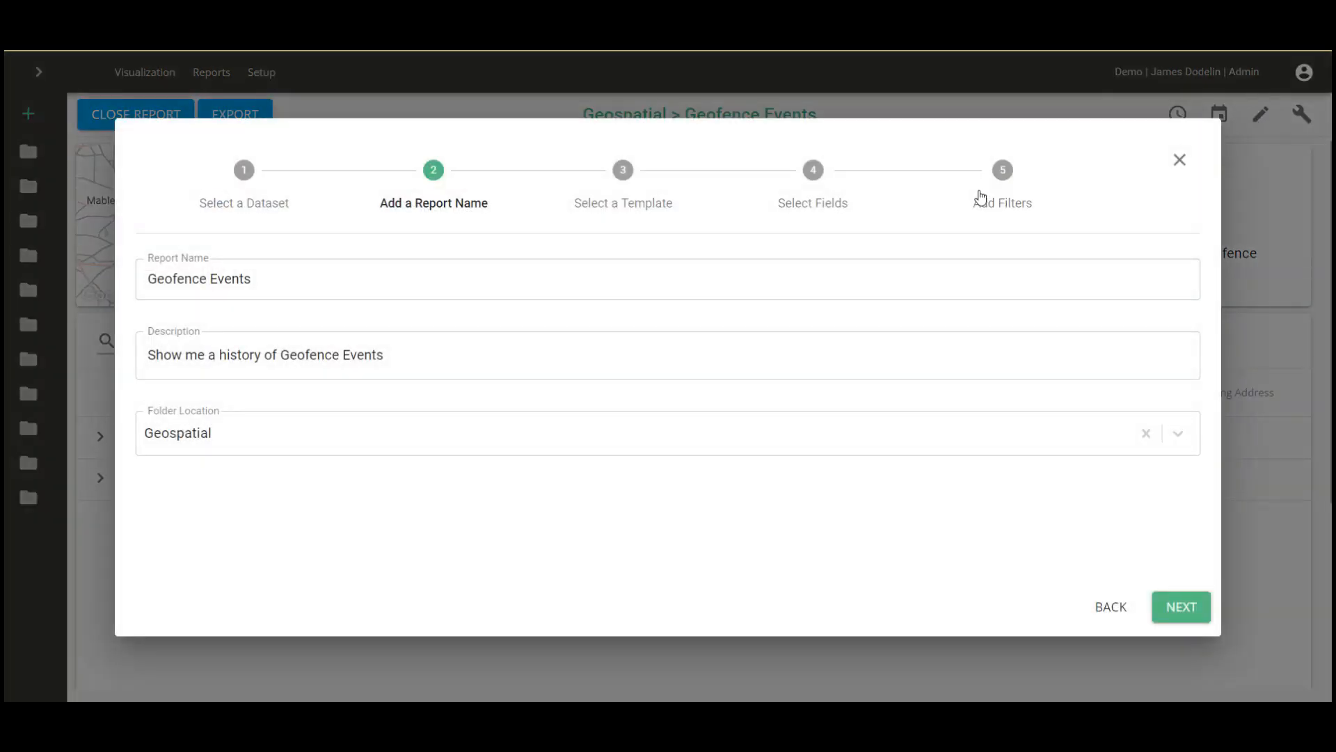
Delete the Name starts-with SV filter and save and rerun the report.
left_click(999, 180)
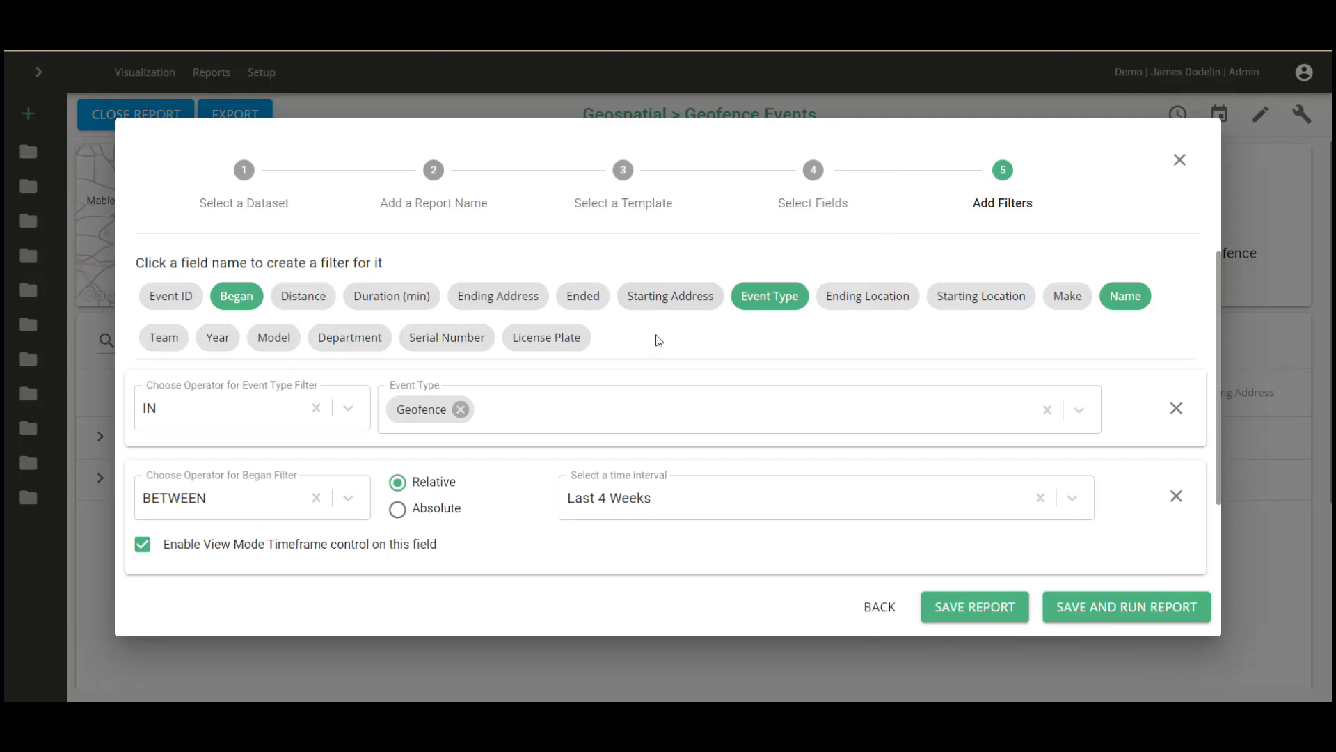
scroll(657, 342, "down", 2)
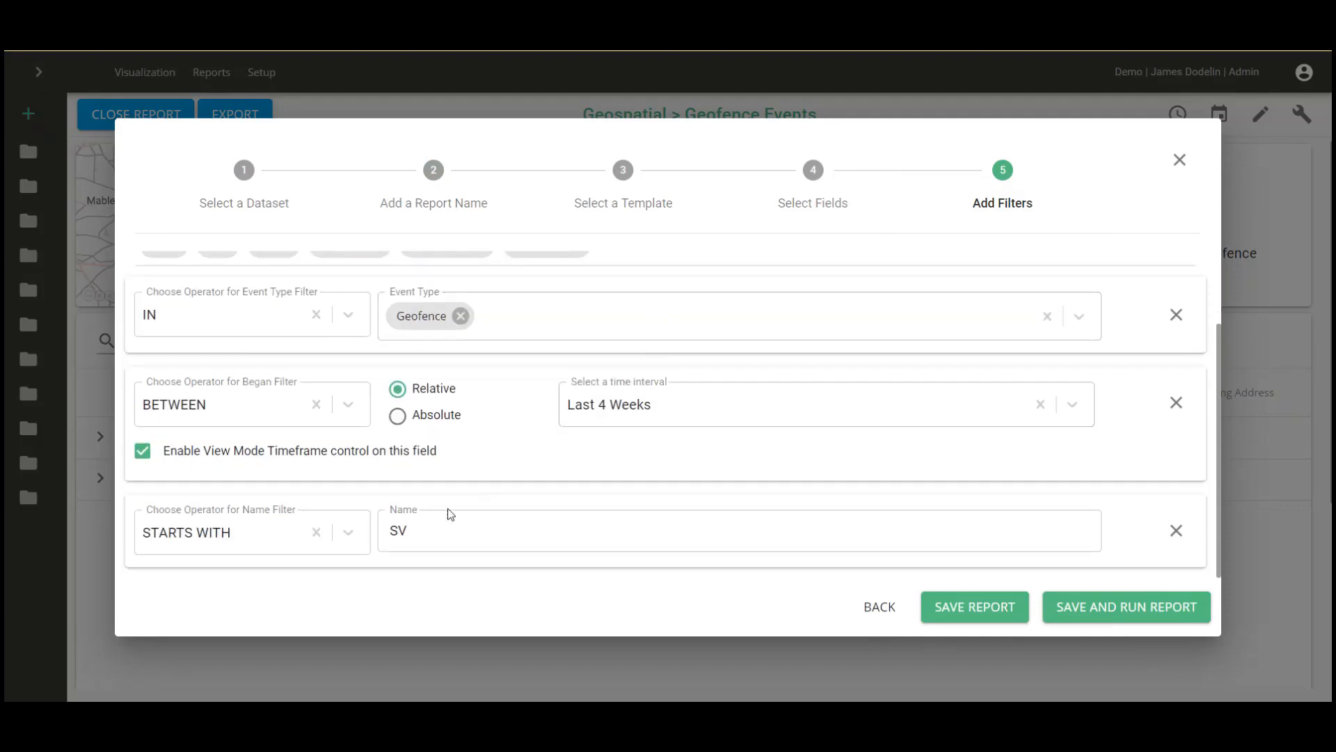
left_click(1176, 532)
left_click(1113, 611)
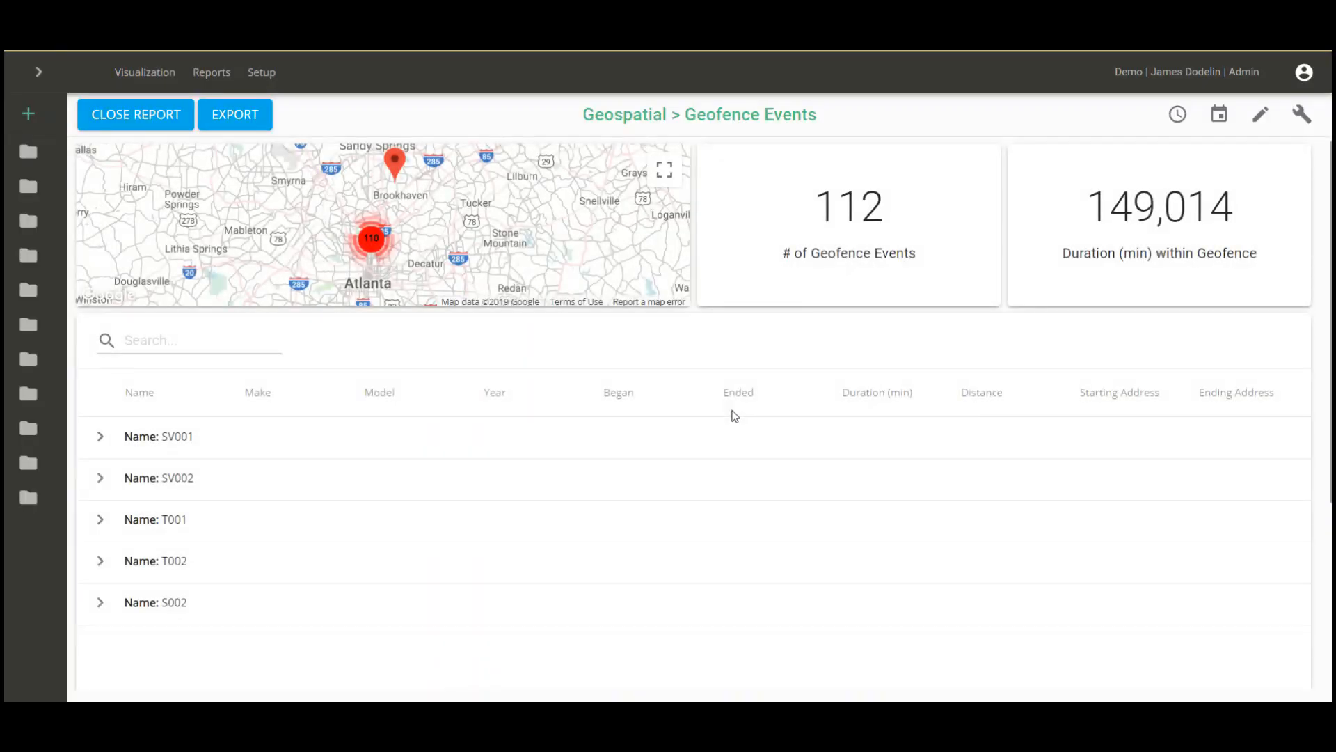
Export the report to a portrait PDF, close the preview, and close the report.
left_click(229, 122)
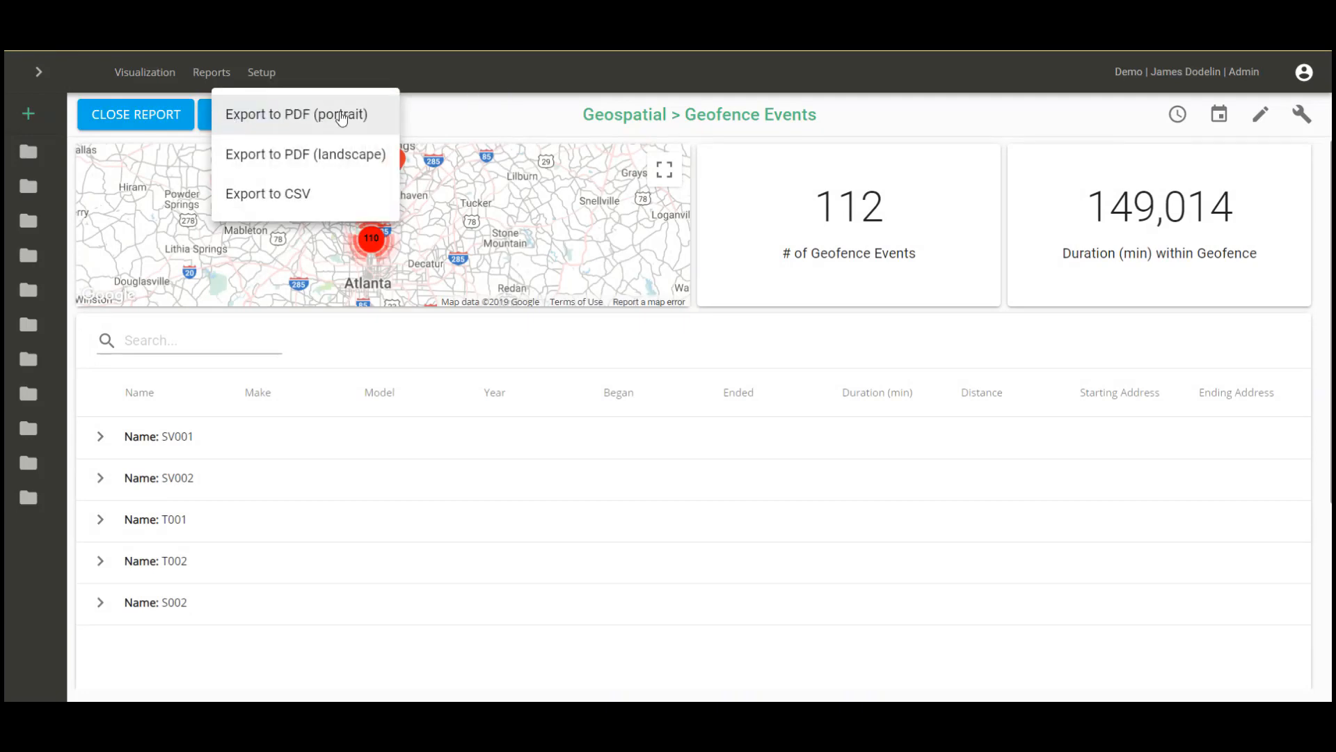
left_click(342, 116)
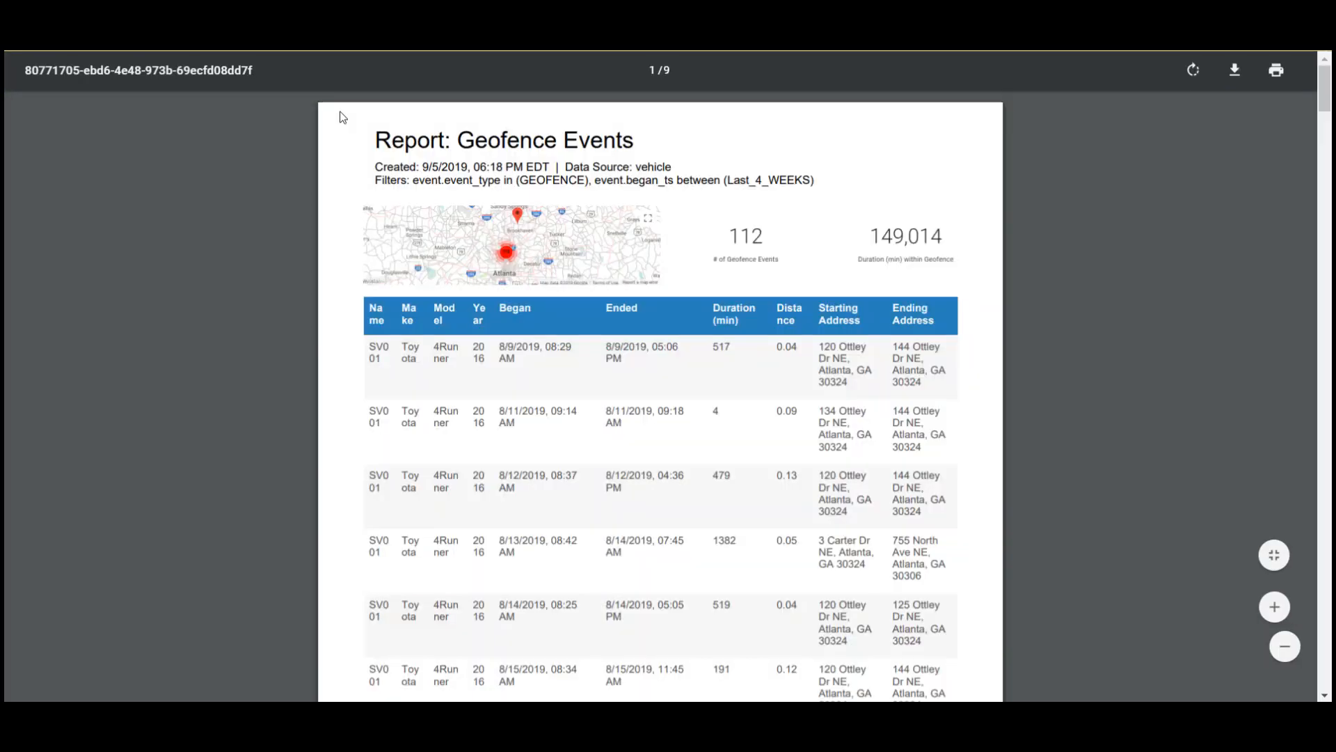
key("ctrl+w")
left_click(179, 119)
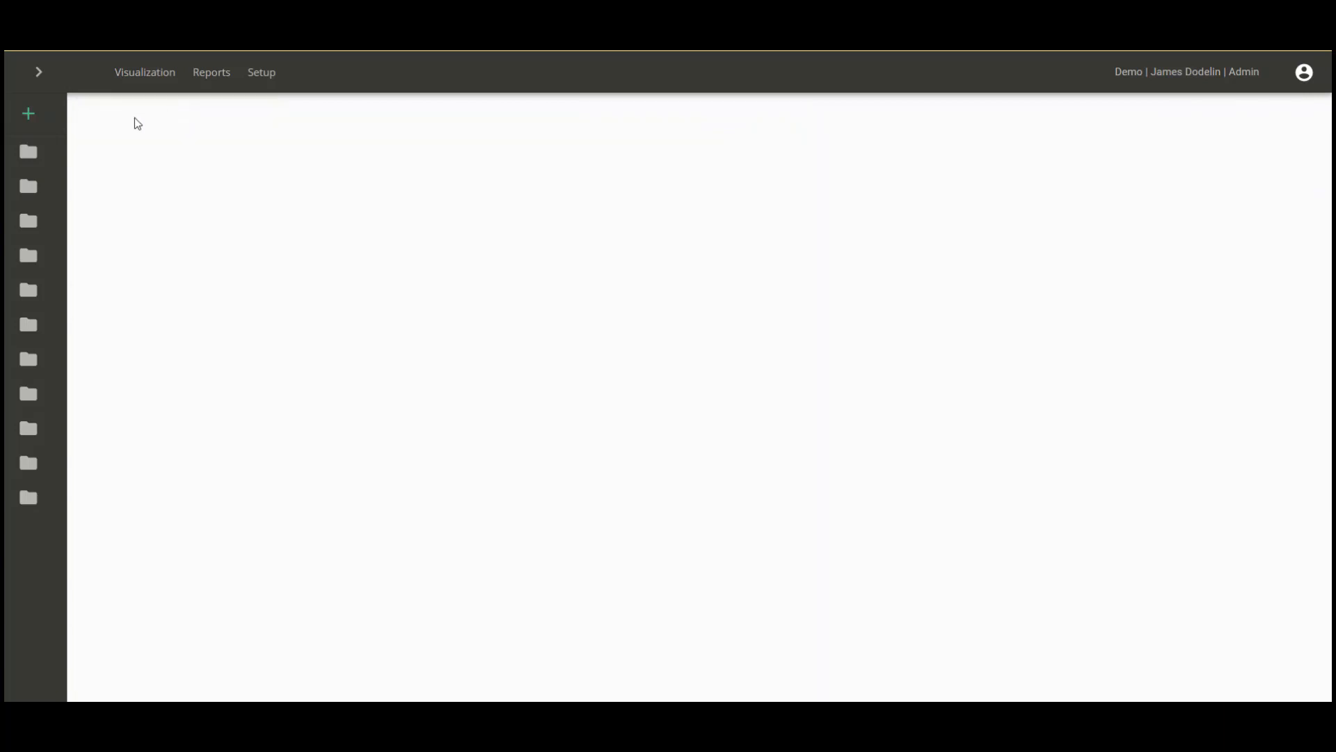
Run the Message Summary report from the Geospatial folder.
left_click(40, 72)
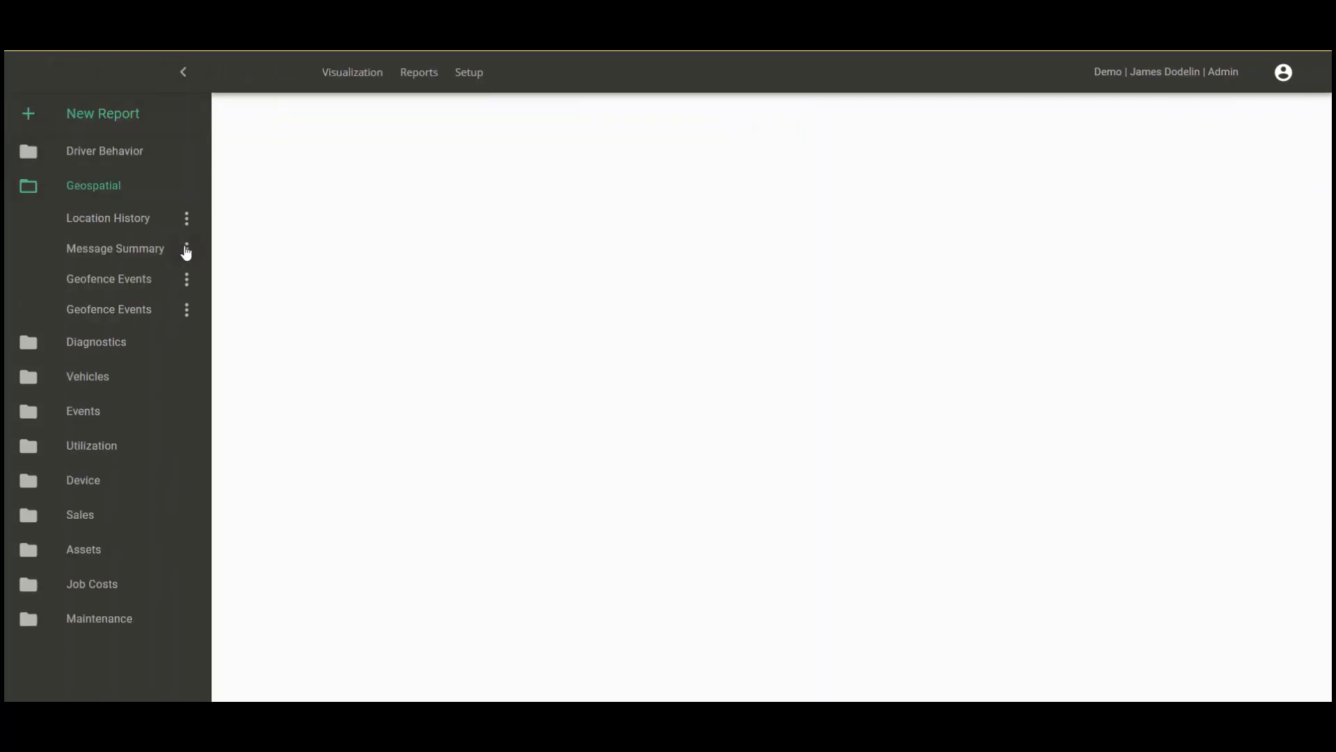
left_click(186, 249)
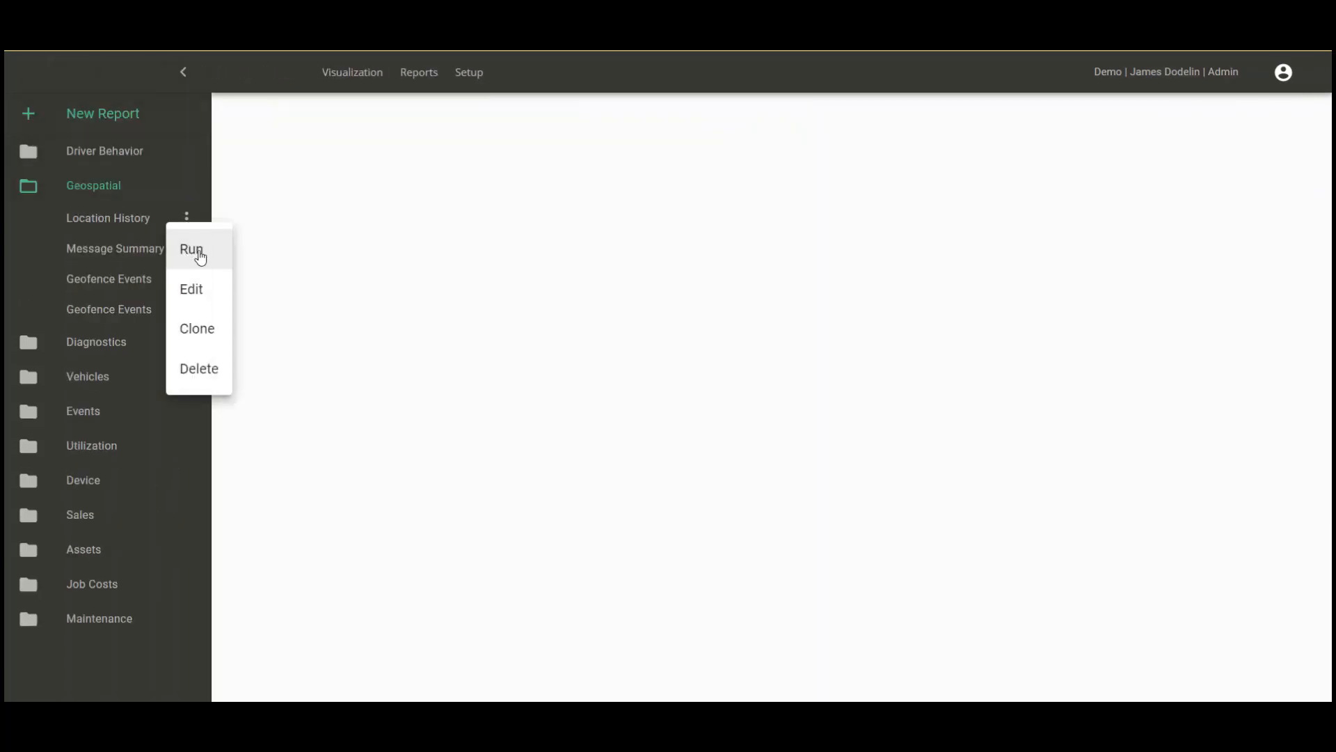
left_click(200, 258)
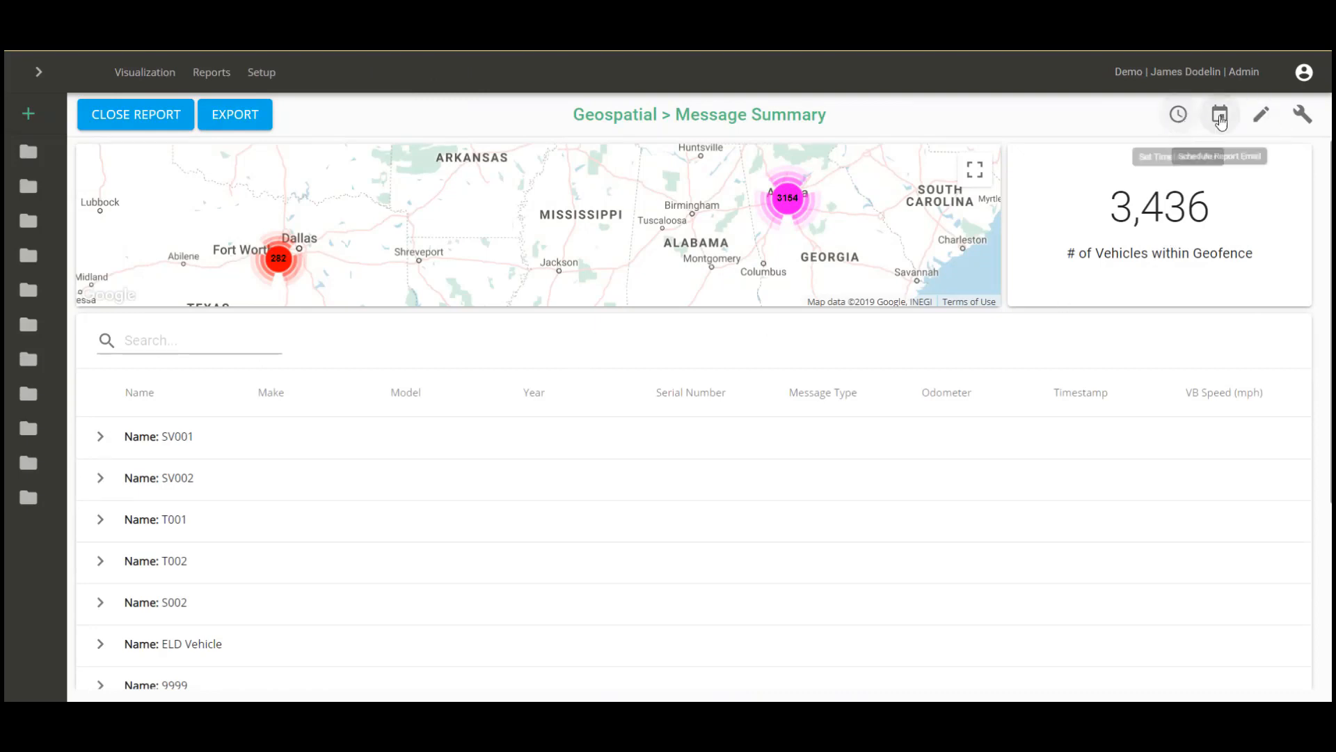
Add a Location filter requiring messages Inside the ThingTech Office geofence.
left_click(1259, 116)
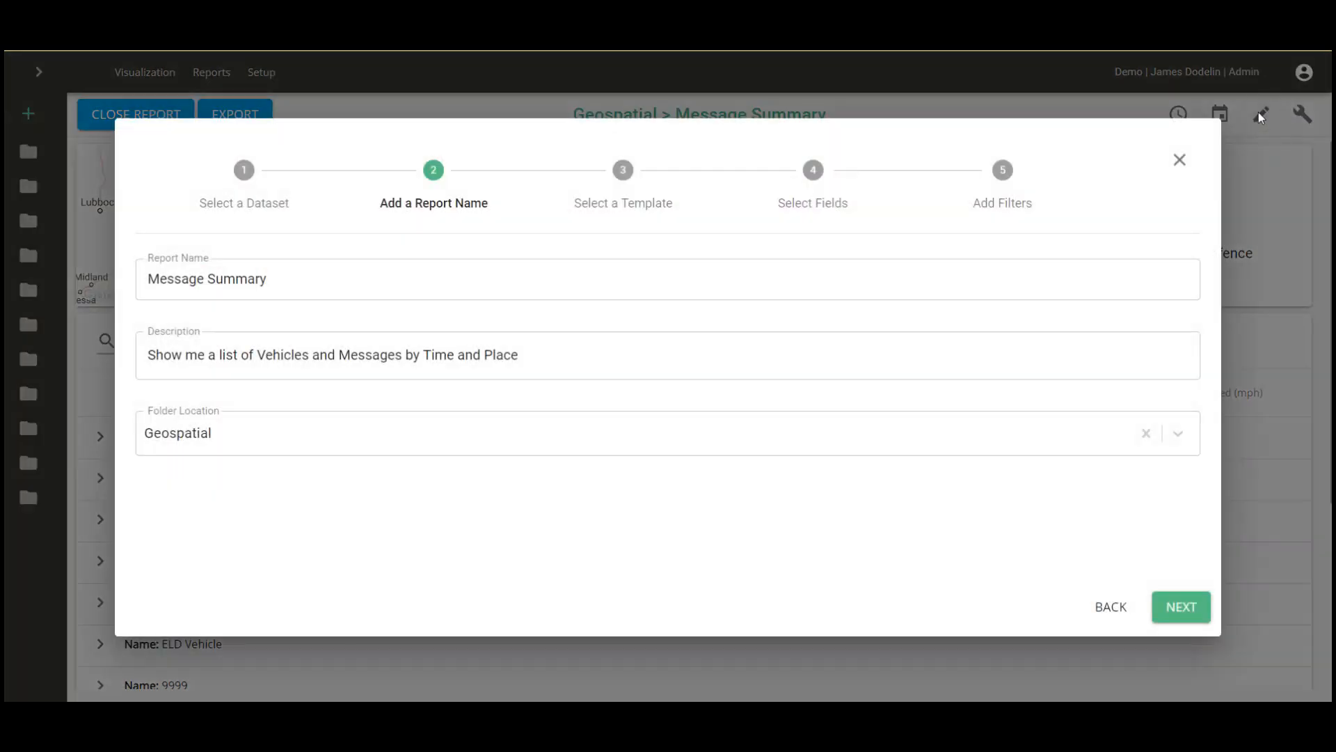
left_click(1003, 172)
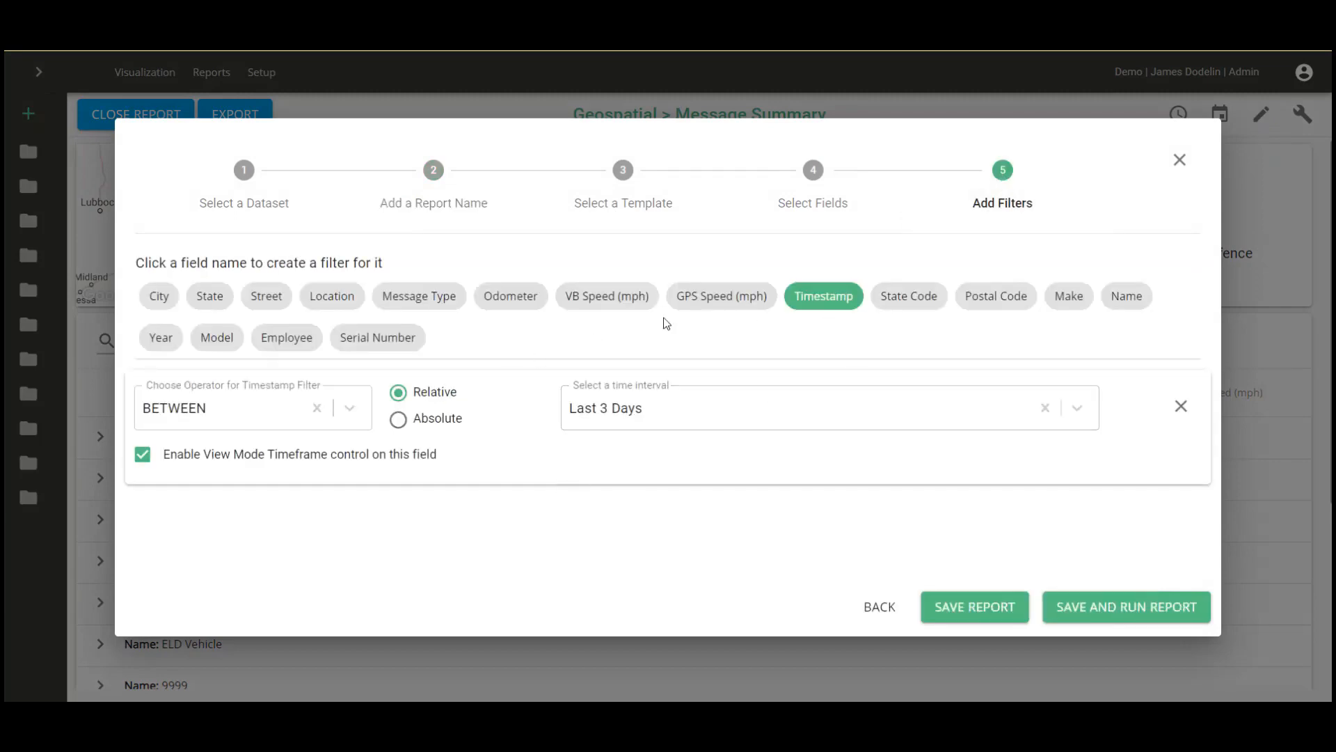
left_click(343, 299)
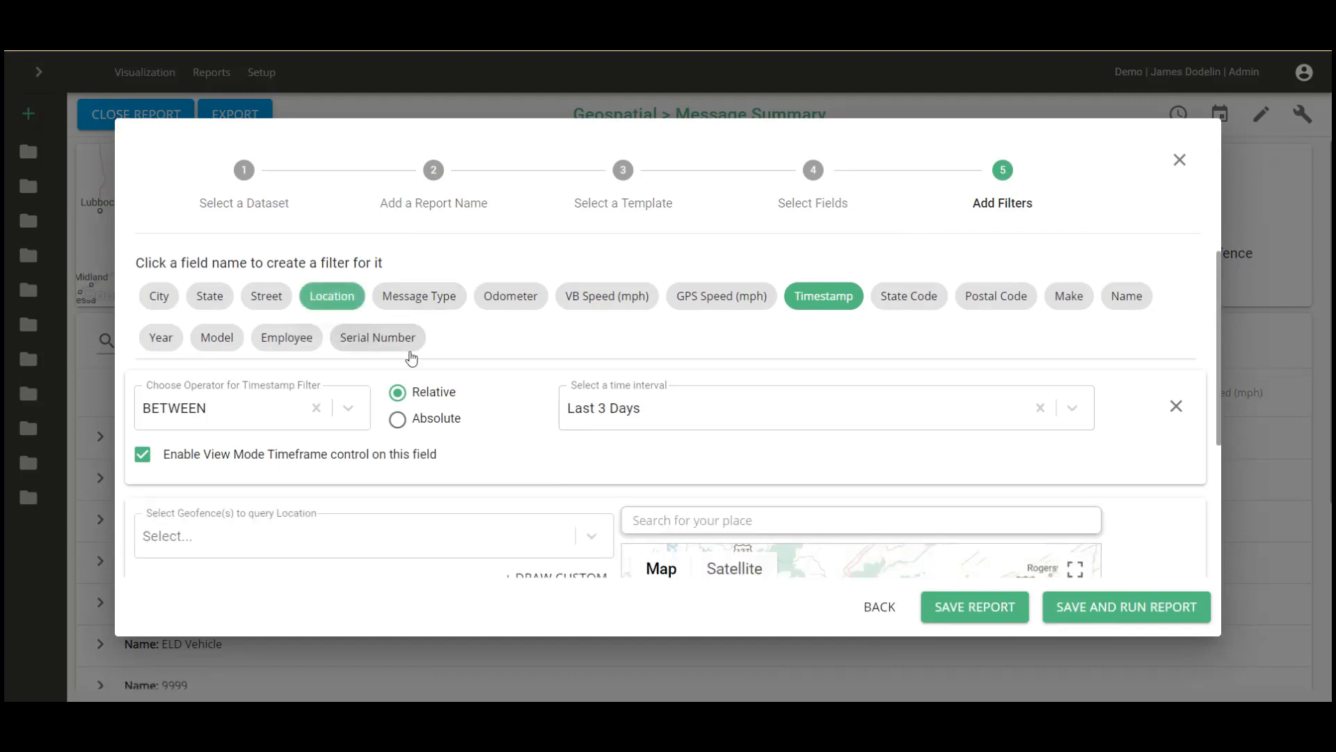
scroll(579, 356, "down", 3)
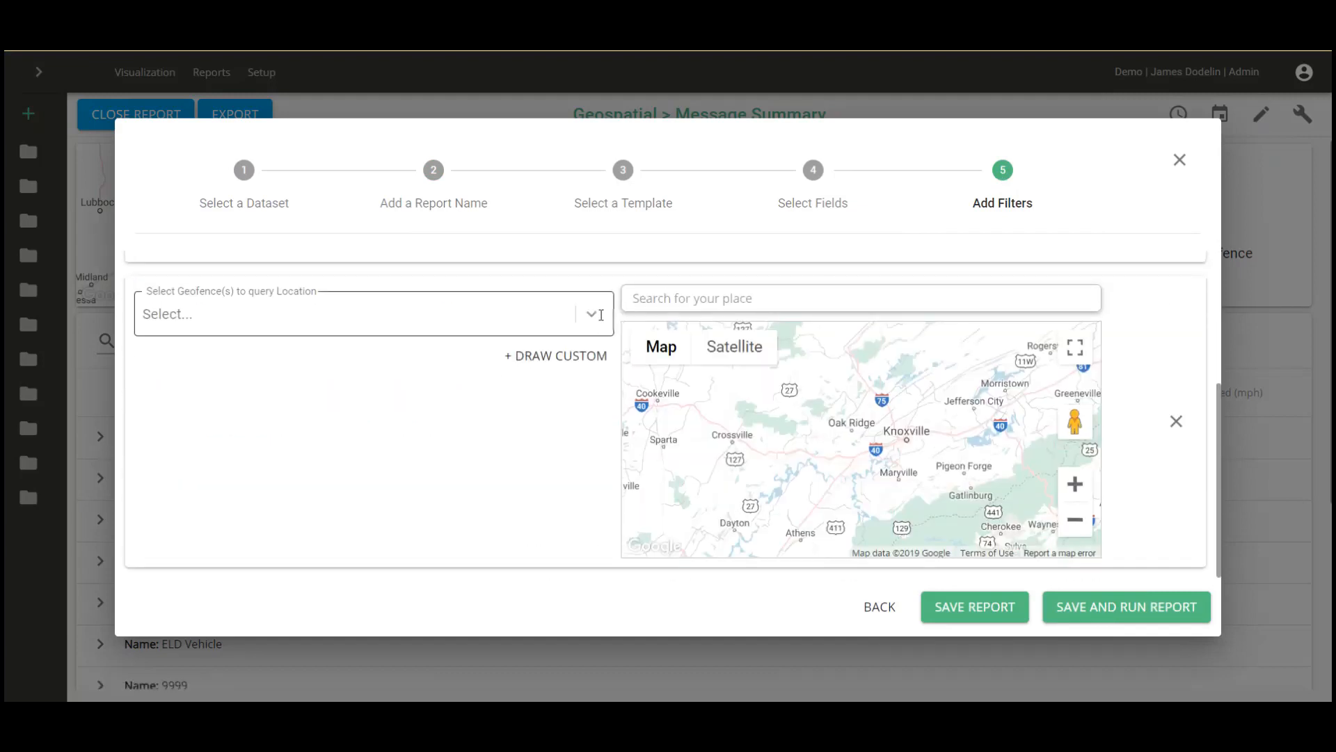
left_click(600, 315)
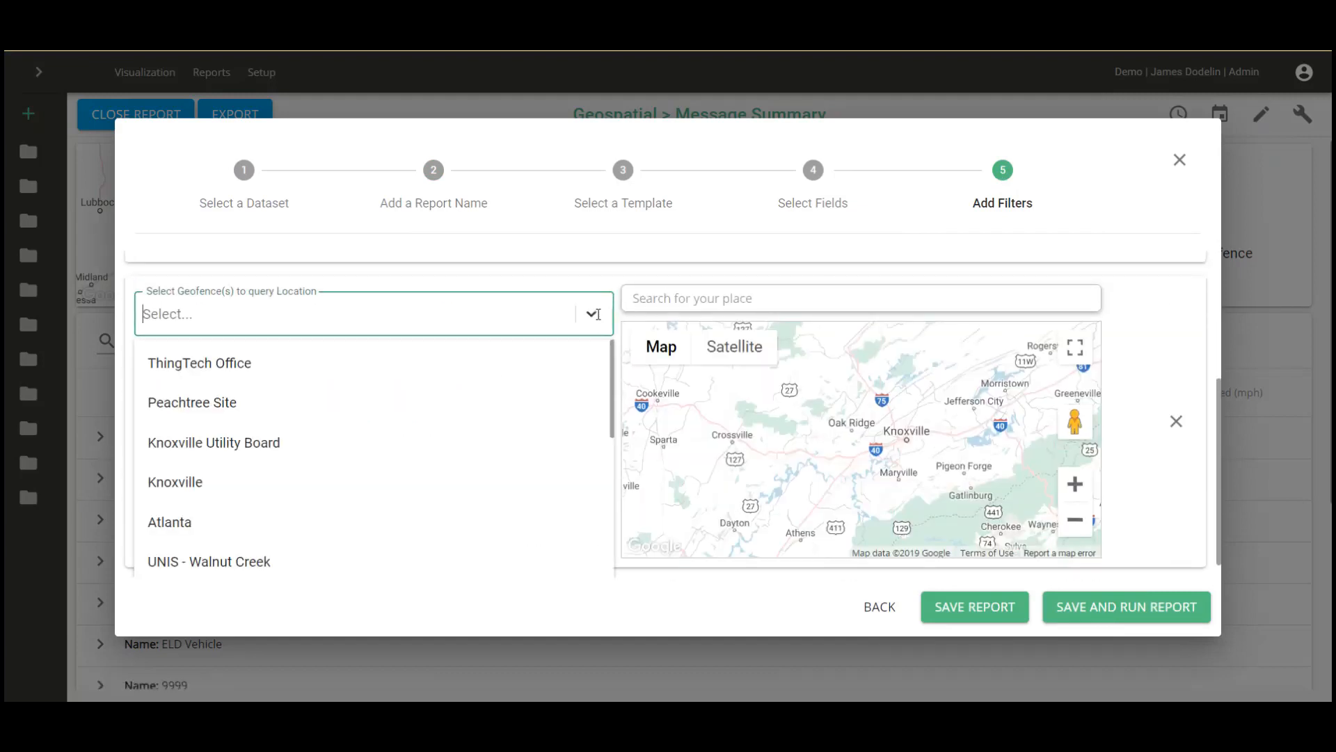
left_click(228, 365)
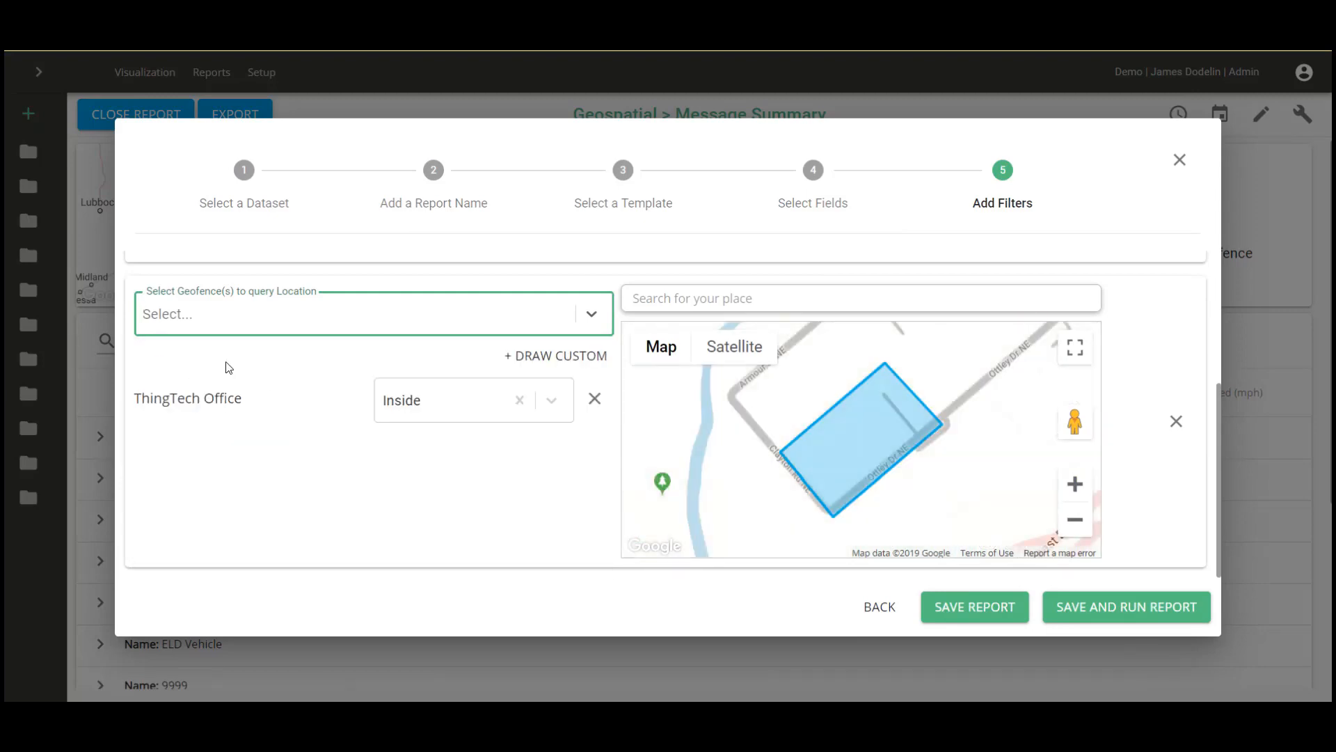
left_click(554, 400)
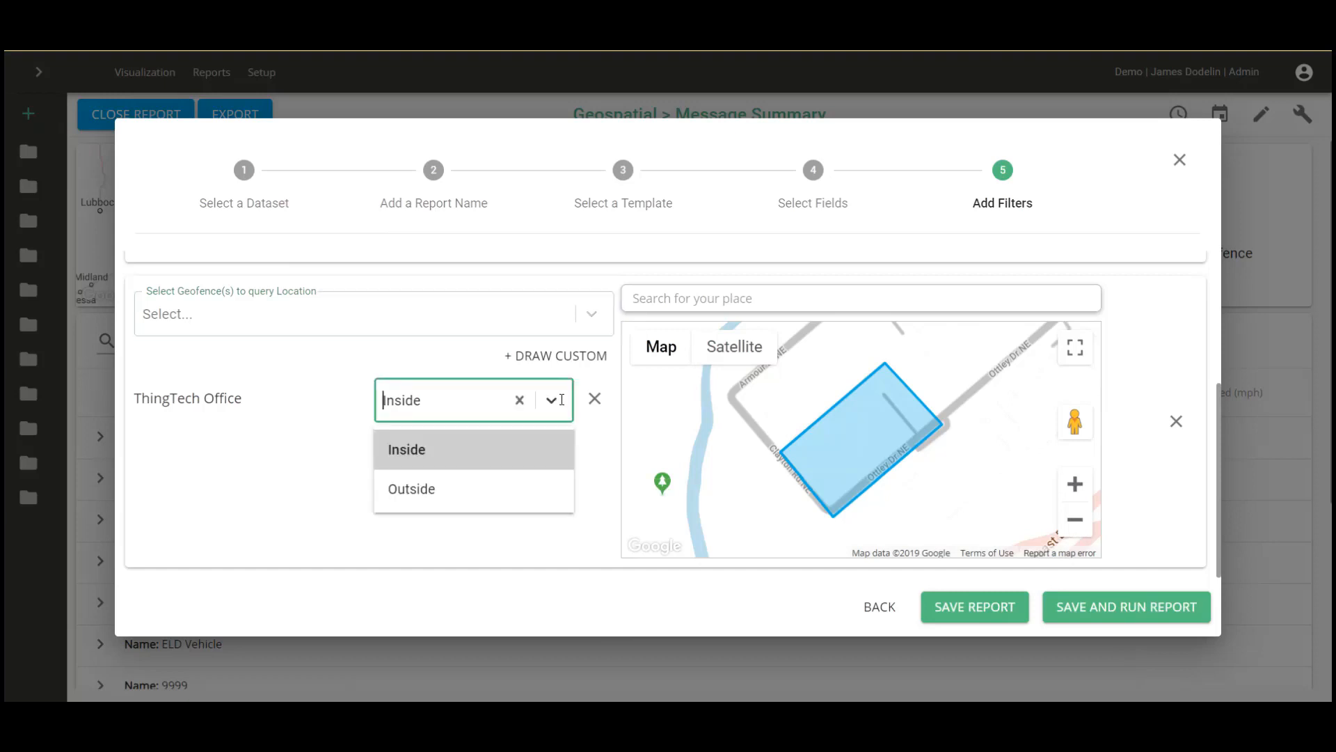
left_click(562, 399)
scroll(769, 438, "up", 1)
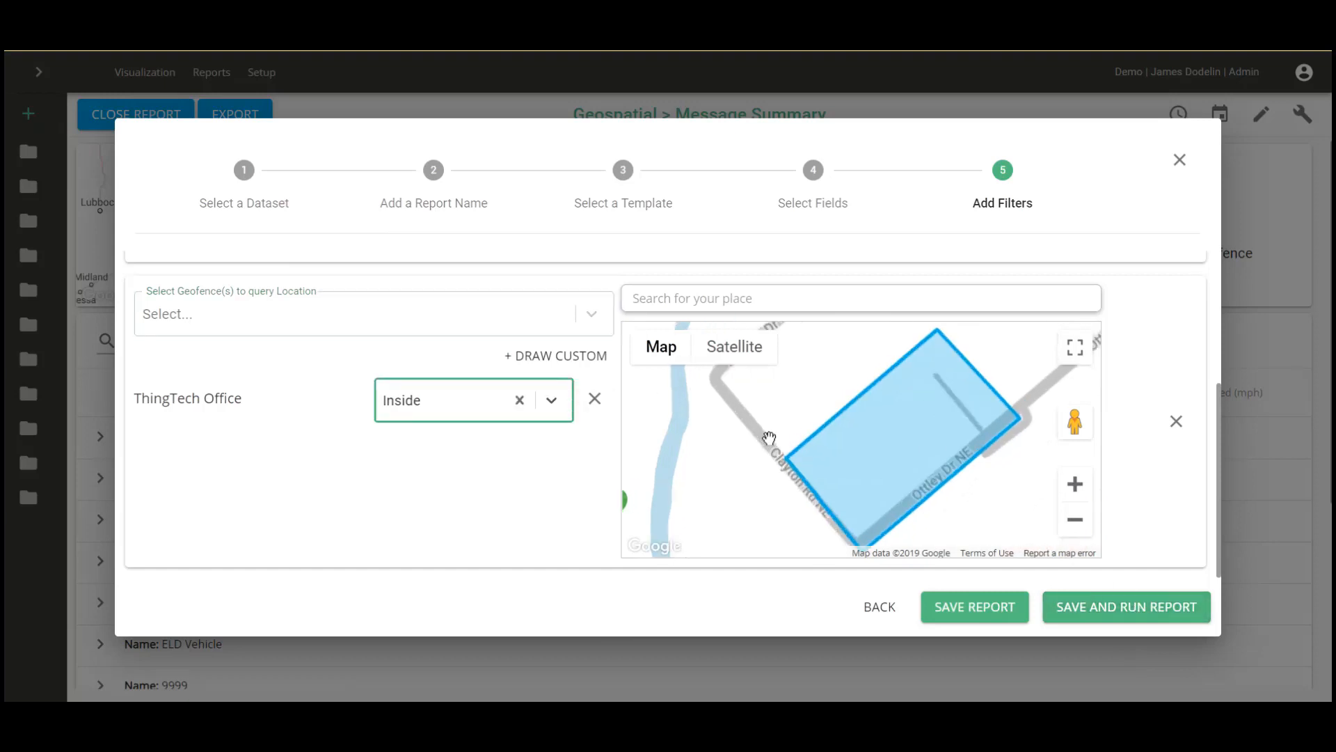
scroll(518, 418, "up", 4)
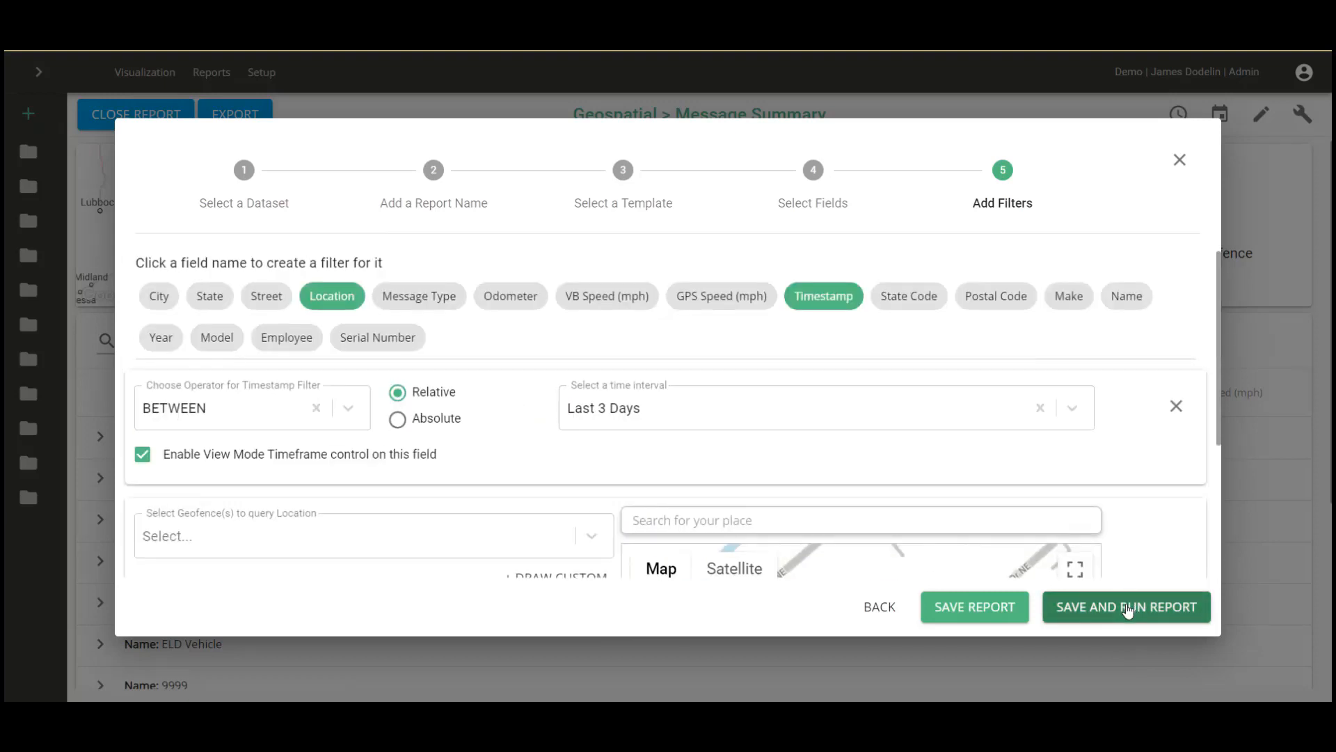
Save and rerun the report, then expand and collapse SV001's message rows.
left_click(1127, 608)
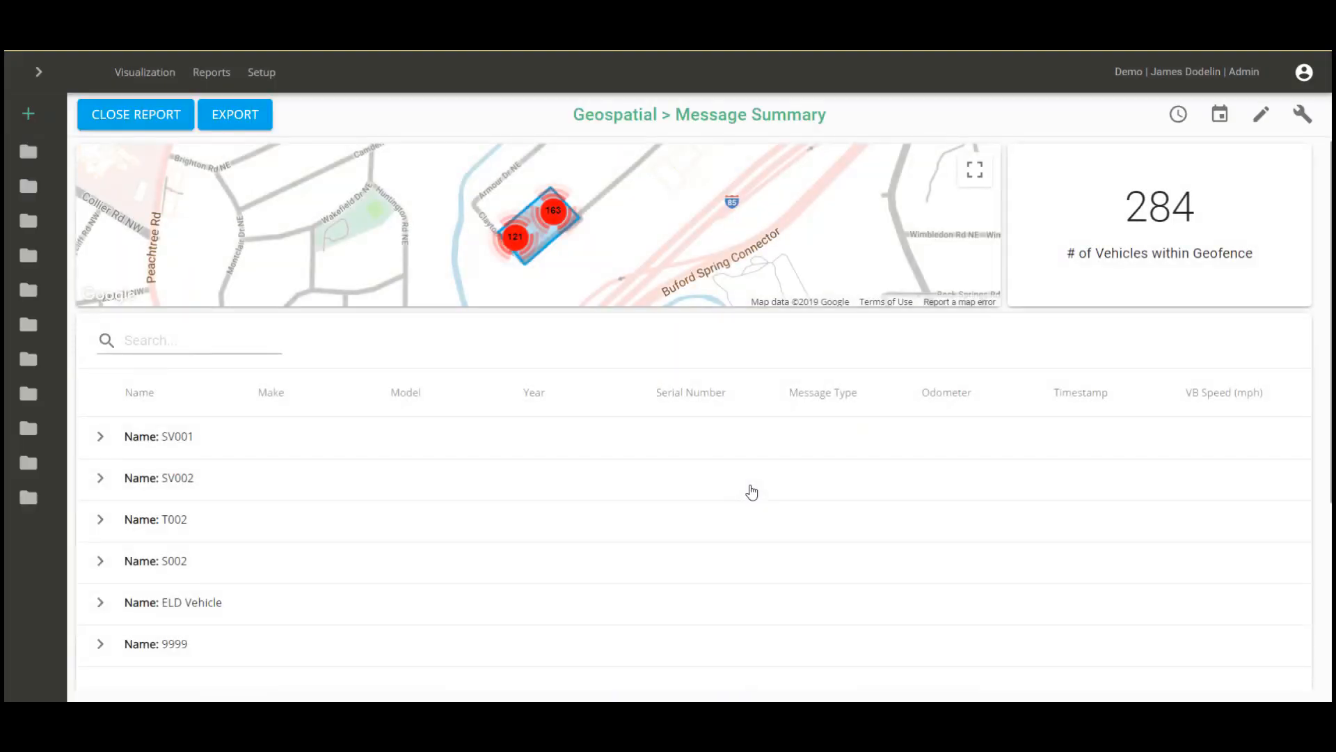
left_click(101, 438)
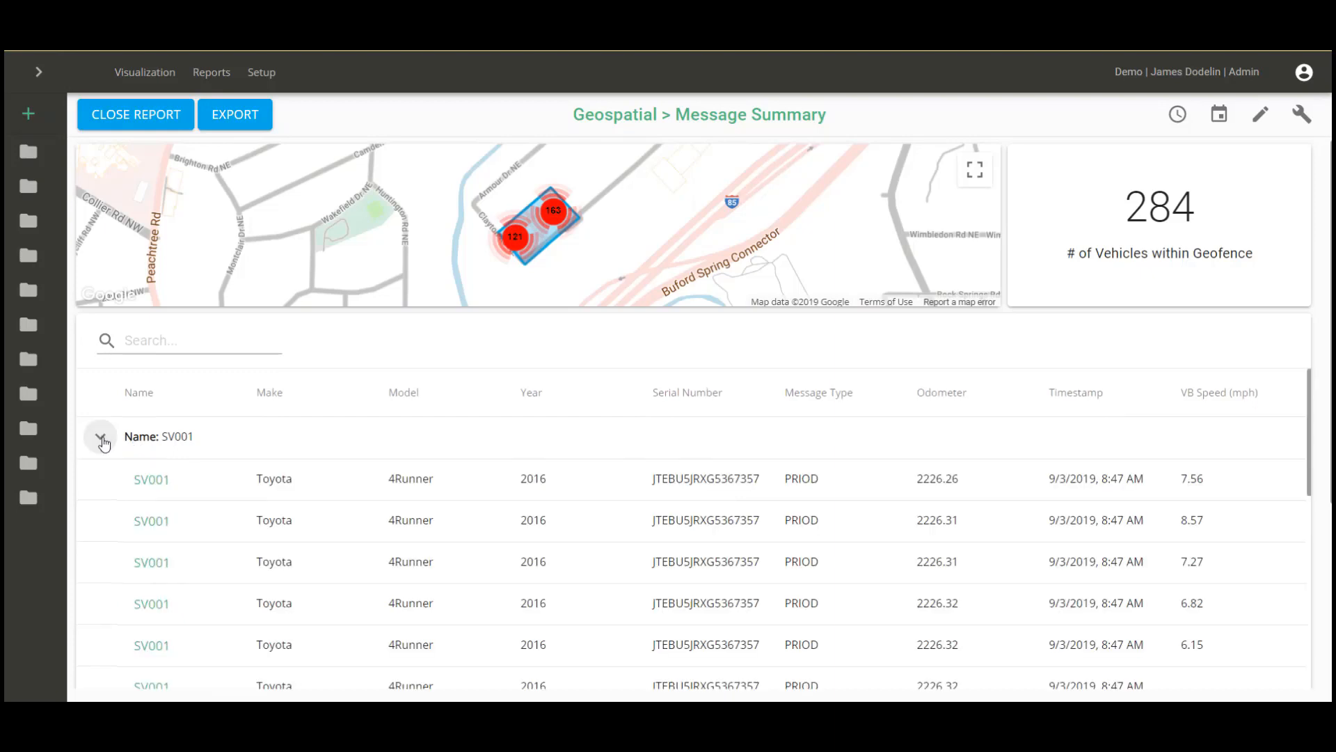
left_click(101, 438)
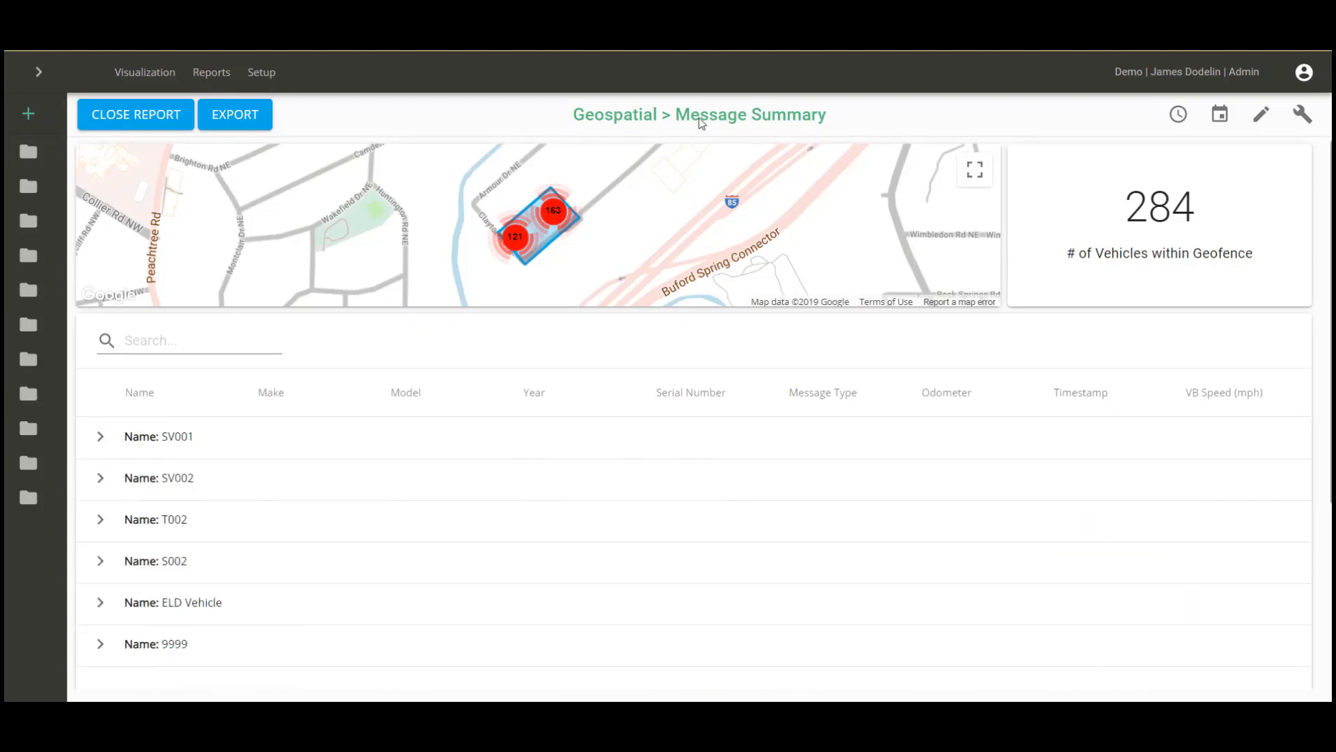
left_click(1221, 119)
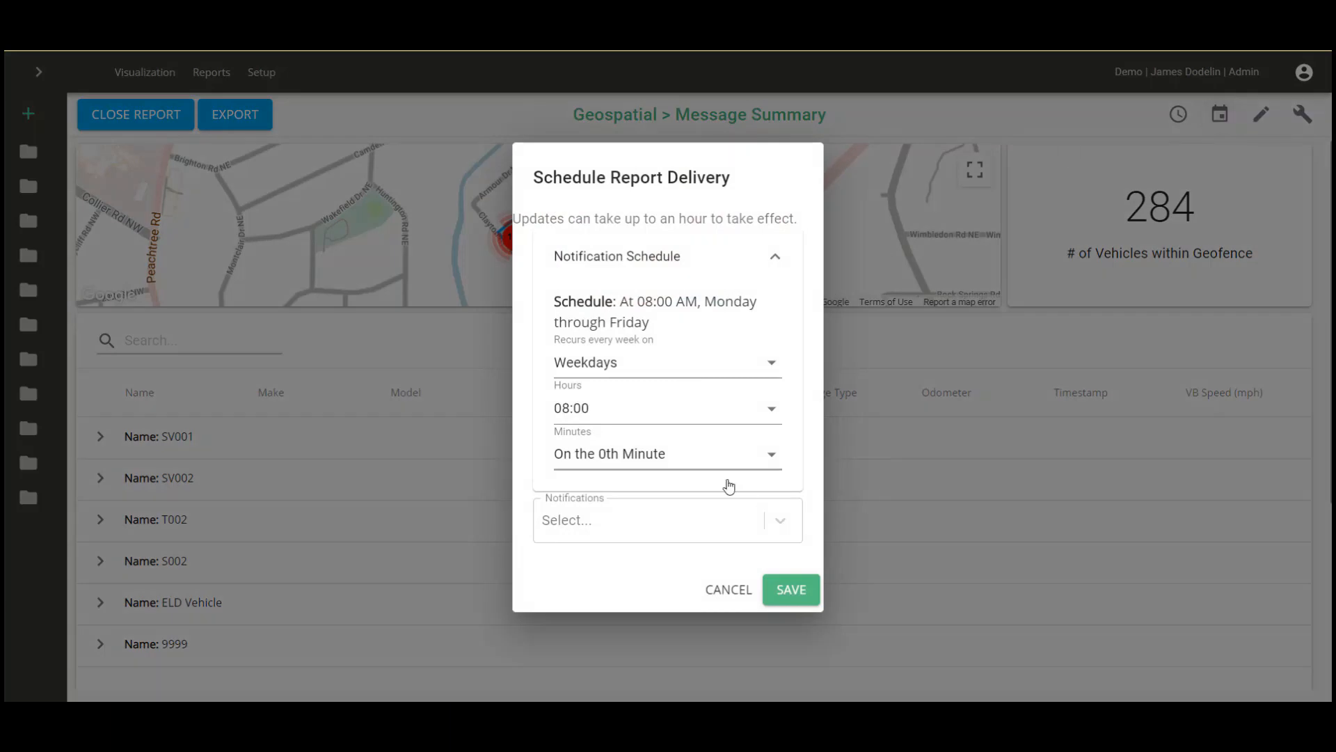
Search for and add the recipient user, then save the weekday 08:00 email schedule.
left_click(790, 520)
type("james")
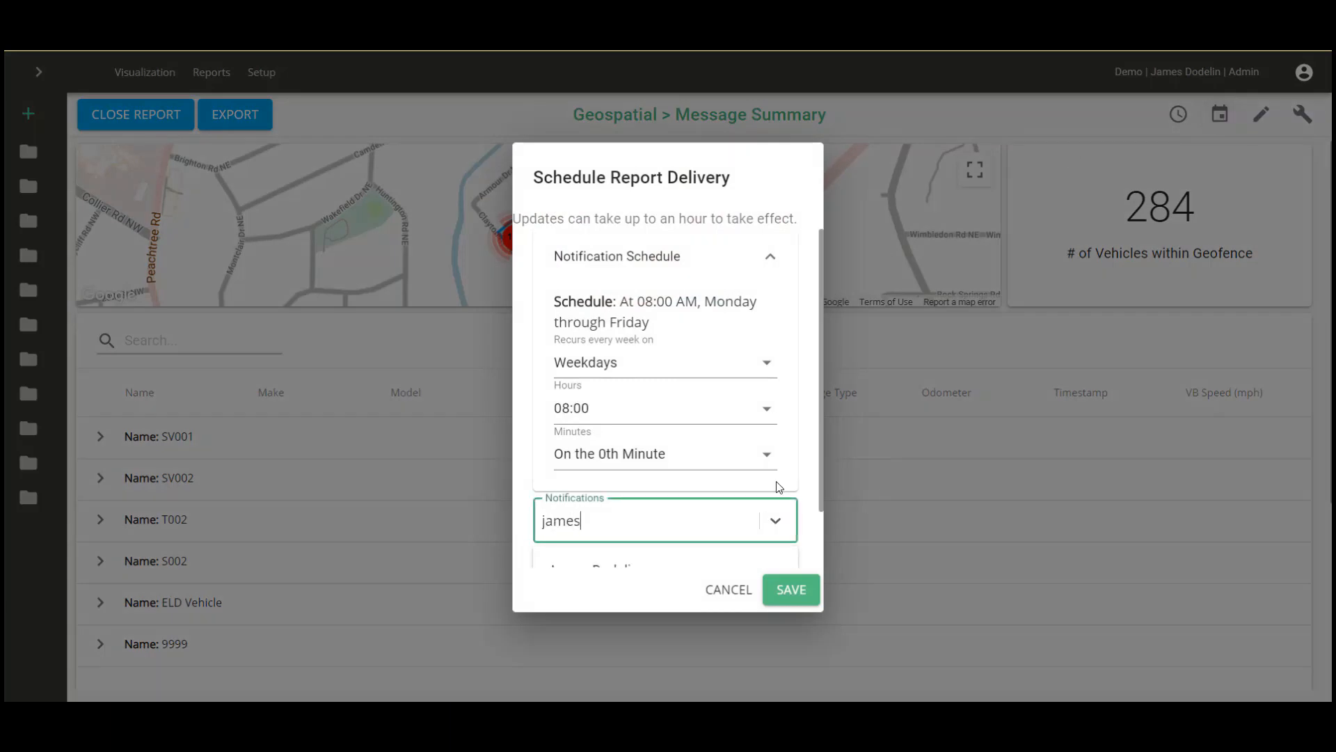
left_click(626, 509)
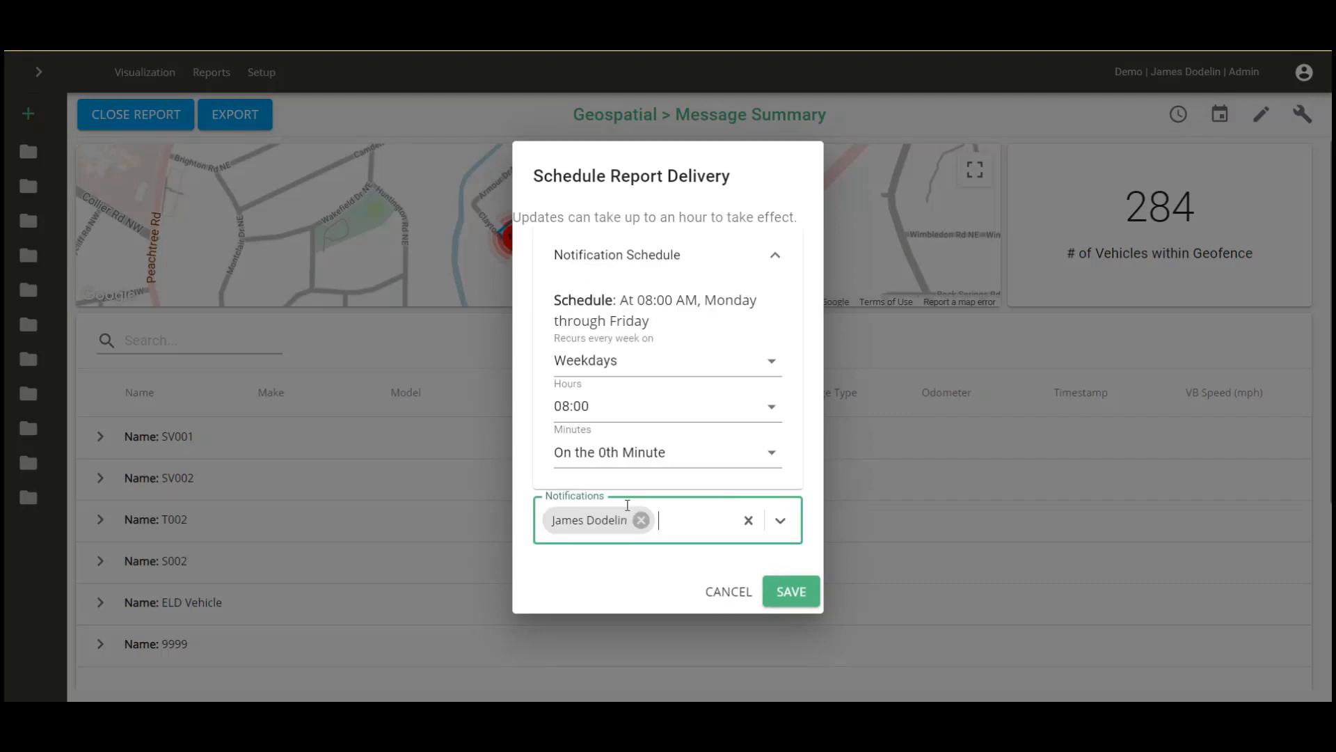
left_click(800, 595)
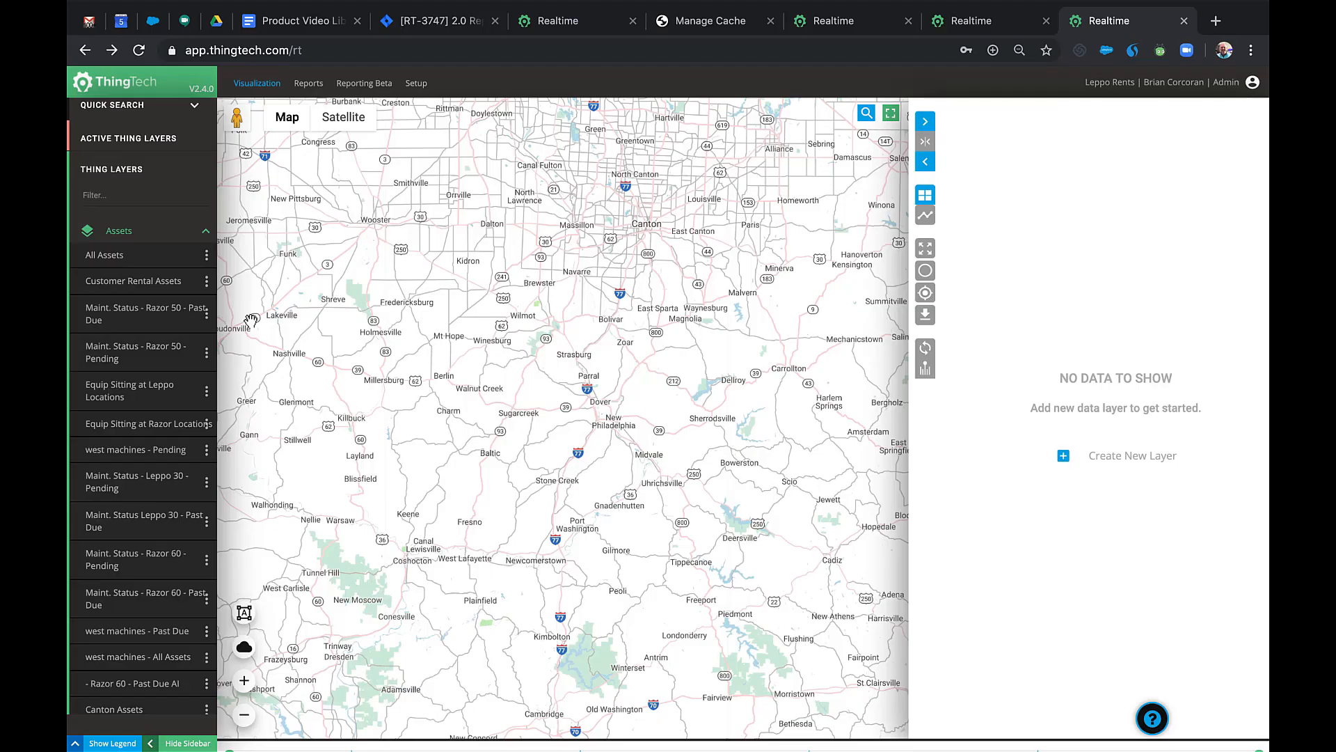
left_click(167, 315)
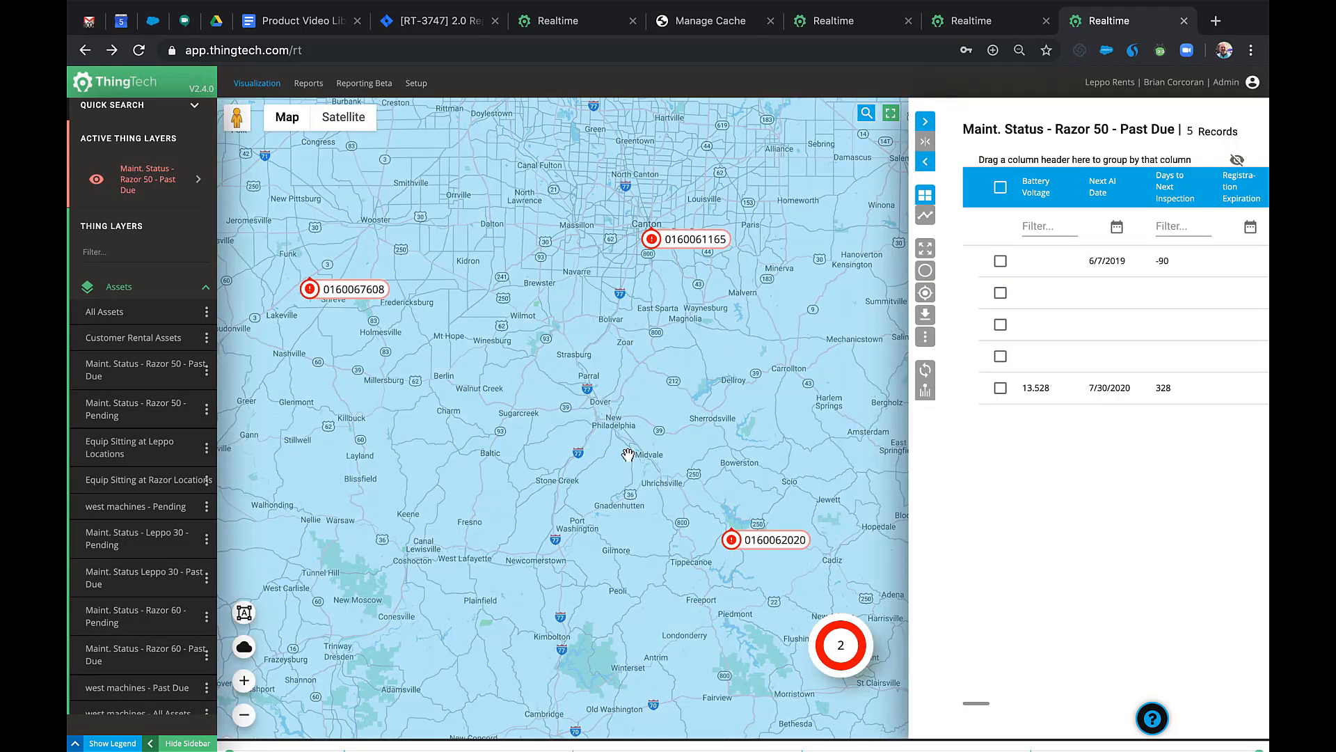
left_click(774, 542)
left_click(790, 283)
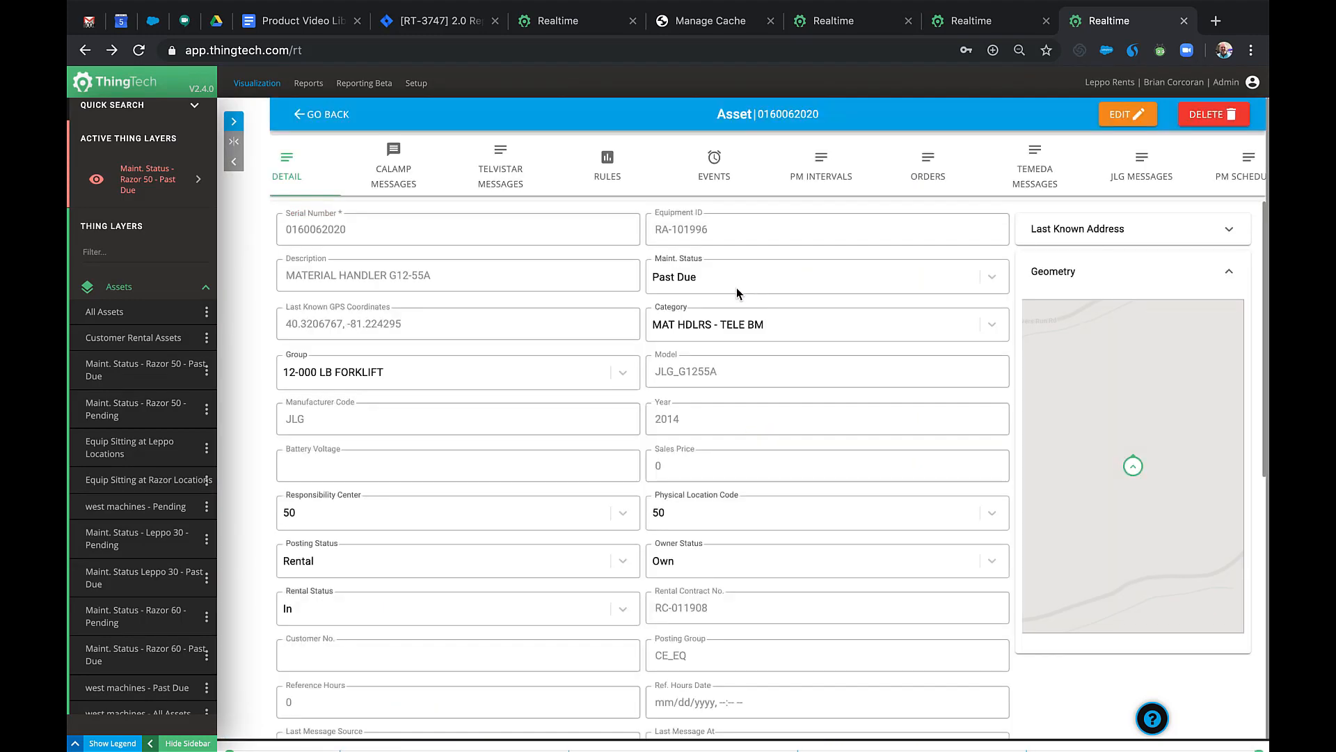
left_click_drag(707, 282, 677, 281)
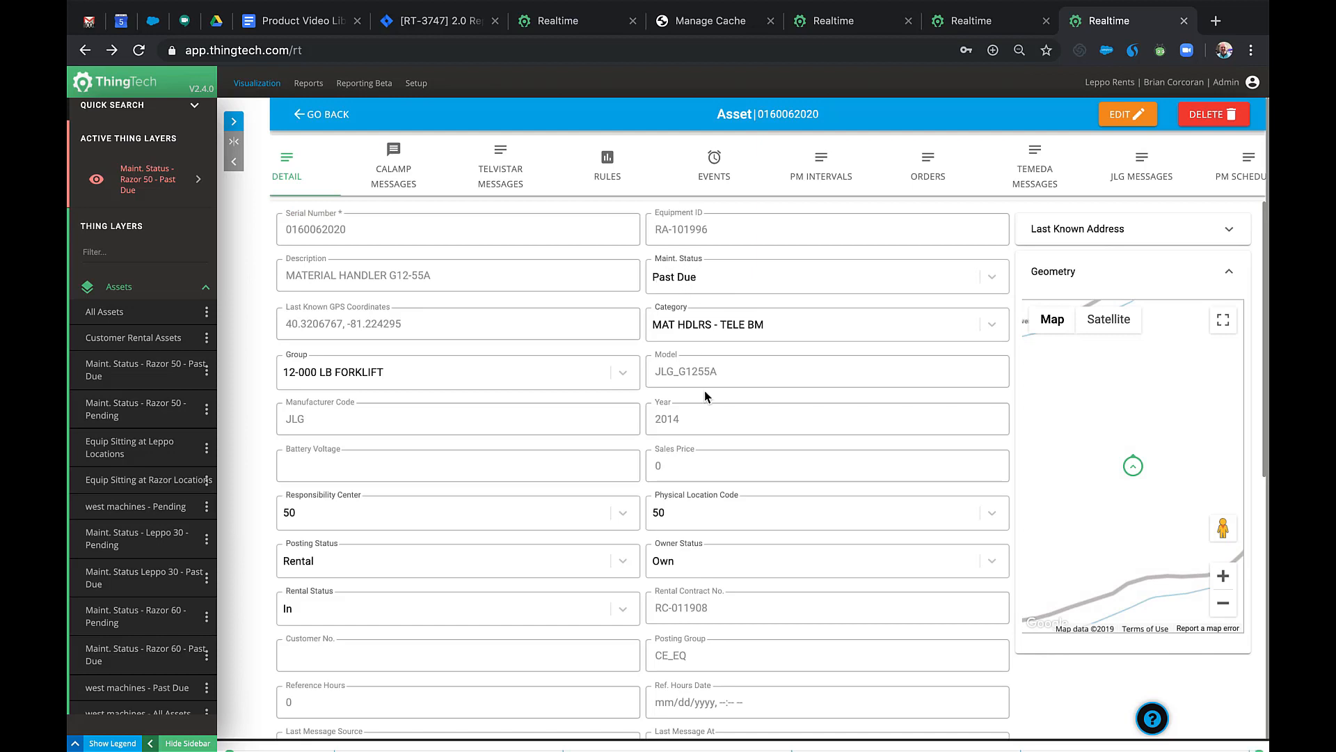
scroll(704, 394, "down", 3)
scroll(704, 394, "down", 2)
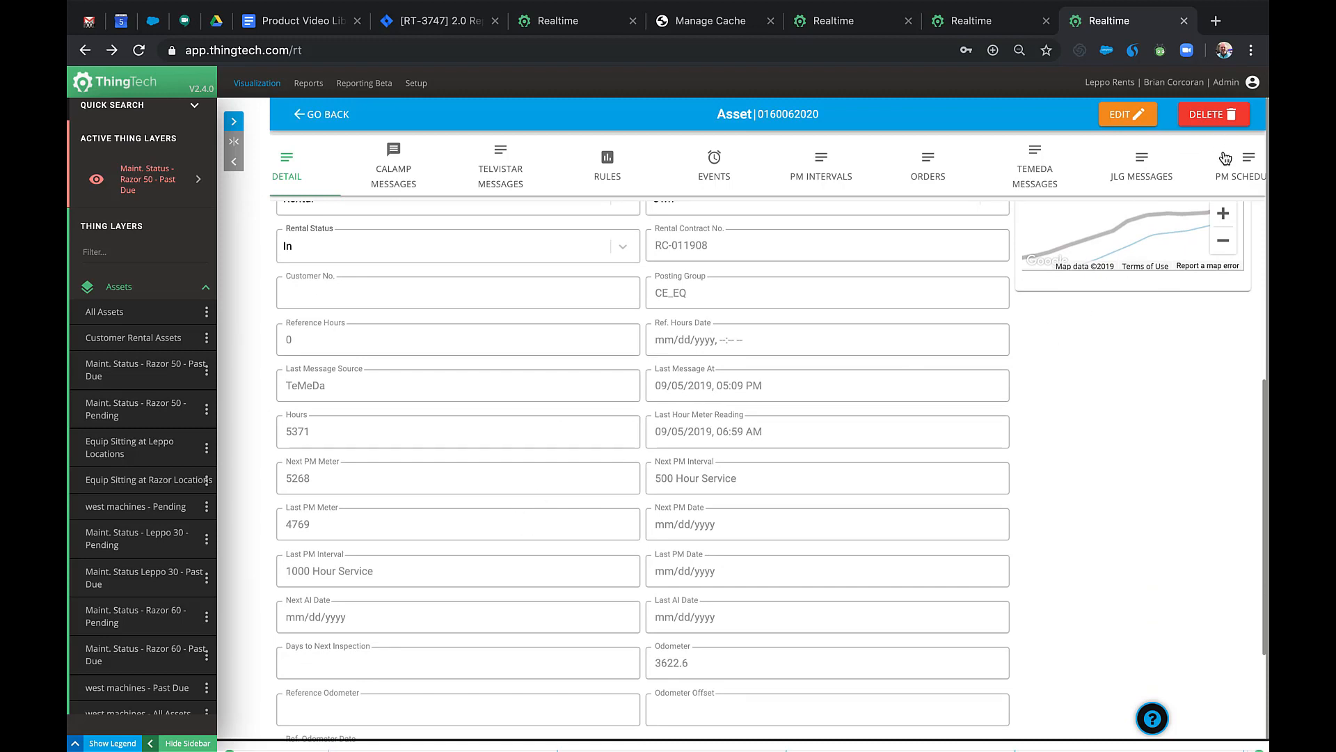
left_click(1230, 185)
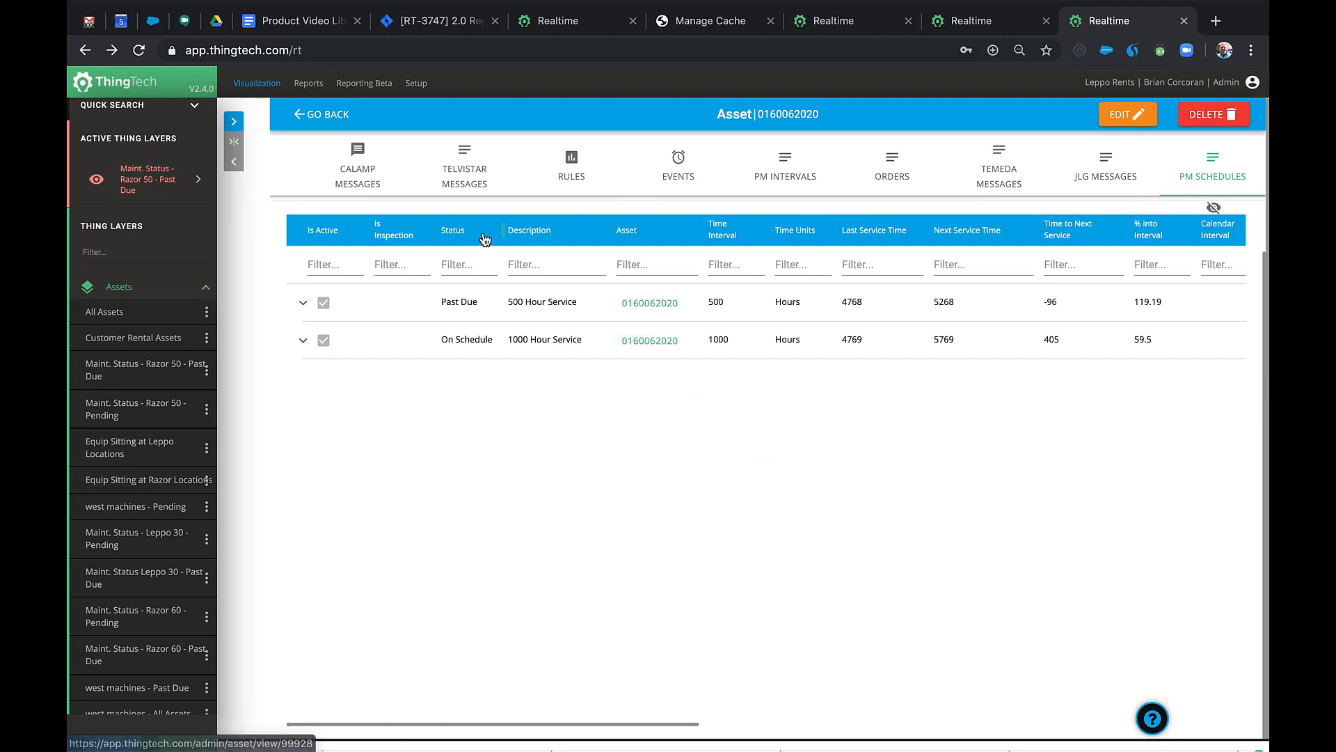
left_click(324, 114)
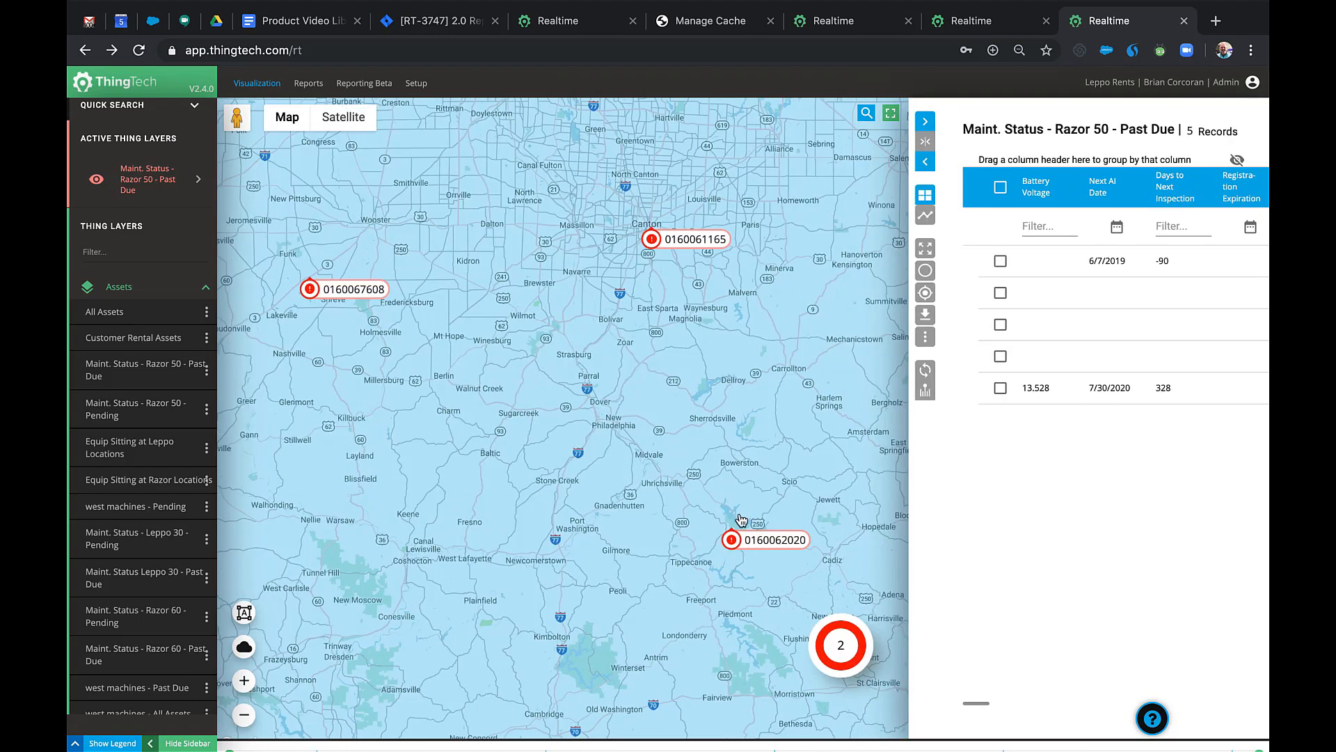
left_click(776, 547)
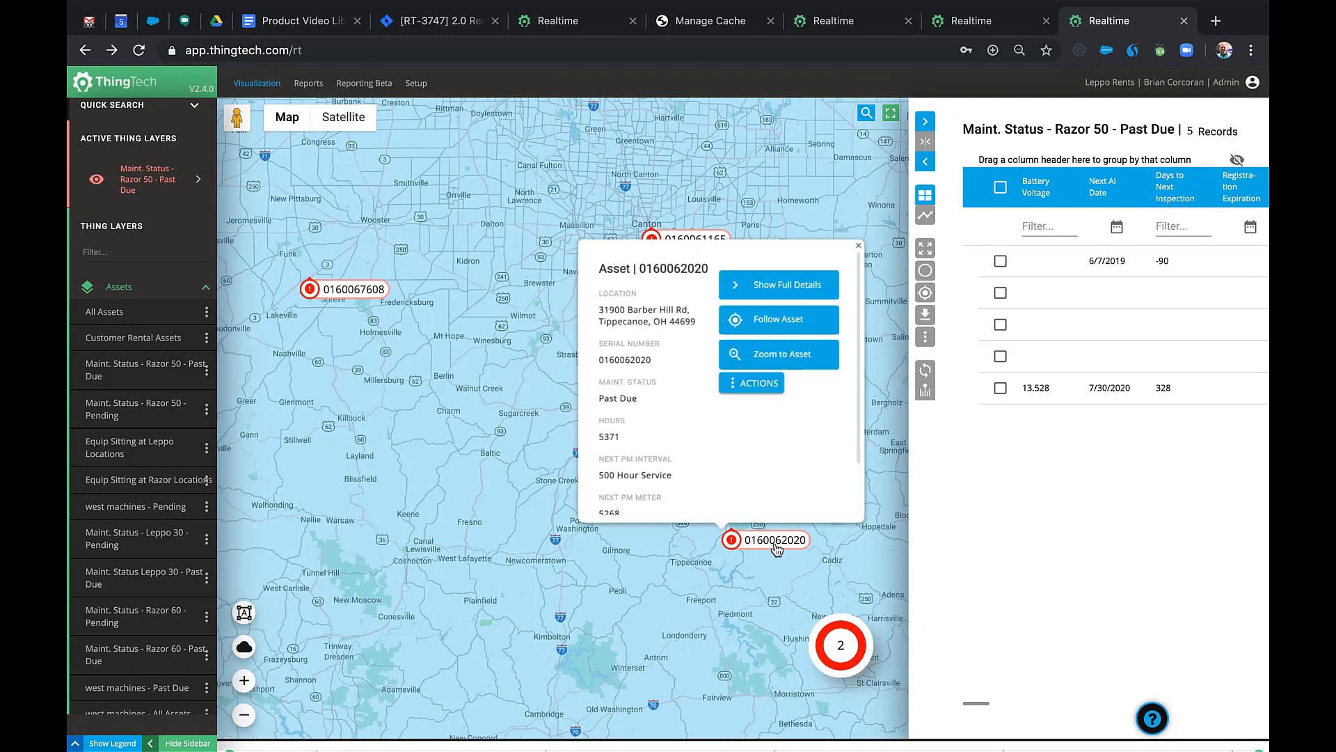
left_click(766, 383)
left_click(814, 412)
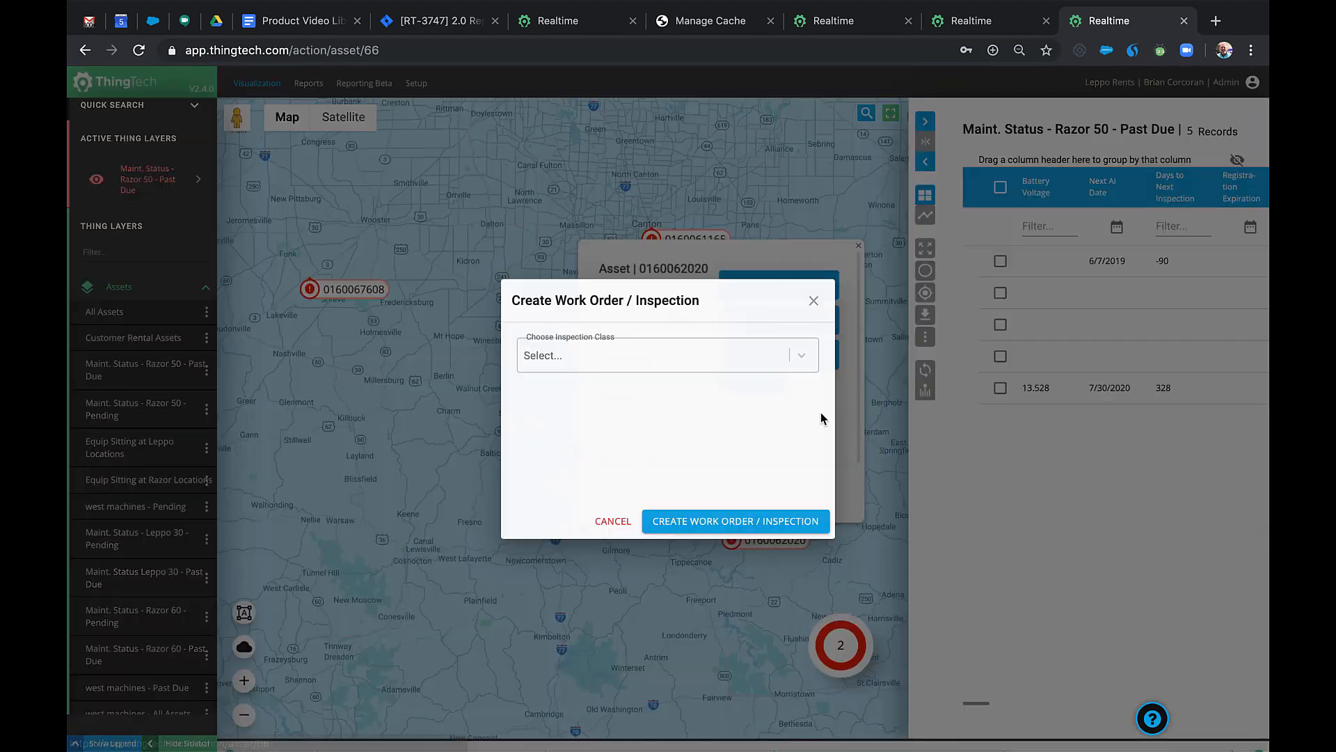
left_click(806, 356)
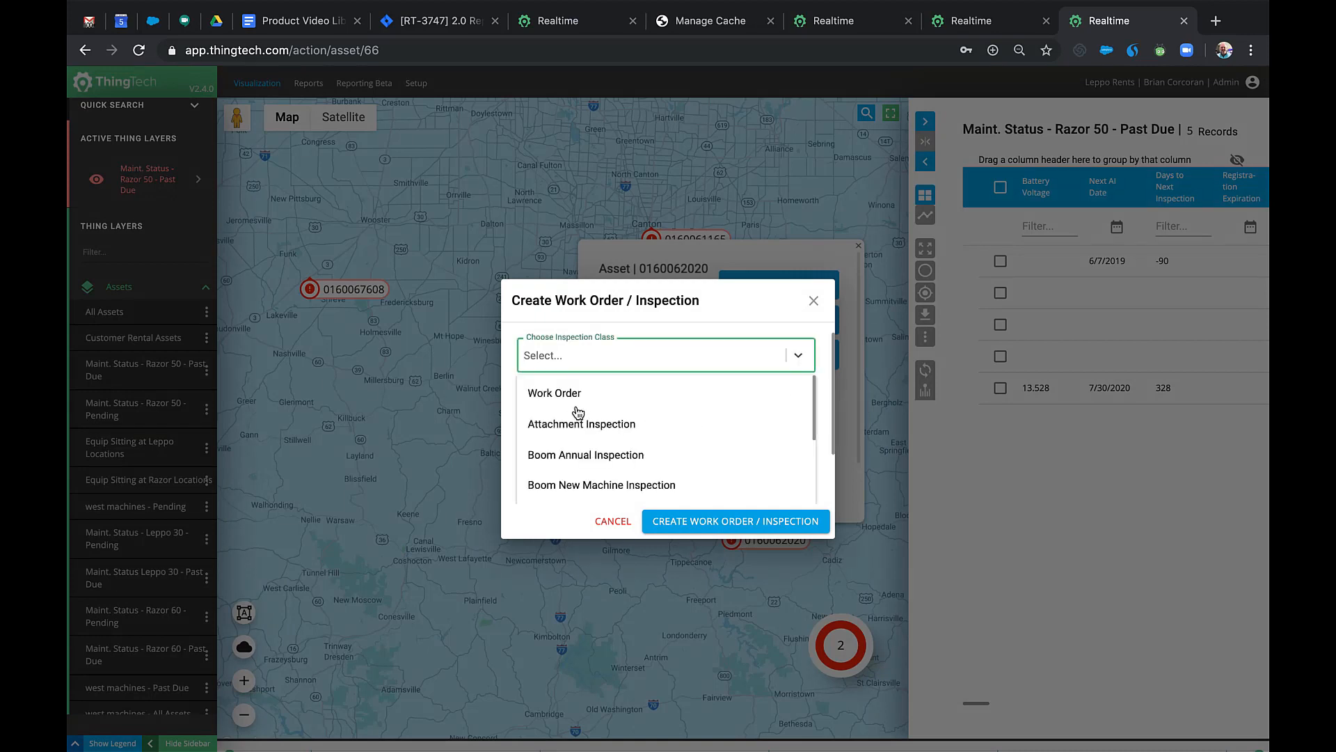
scroll(597, 427, "down", 2)
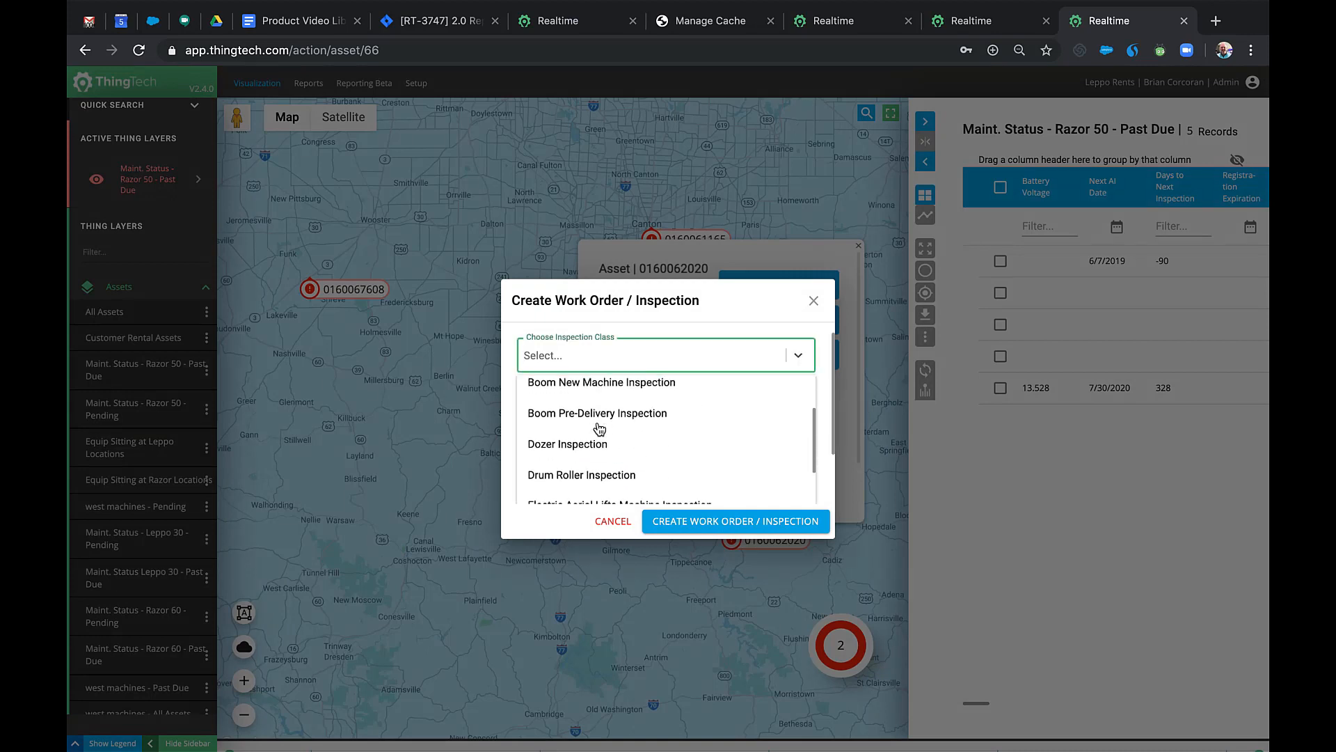
scroll(600, 428, "up", 2)
left_click(577, 395)
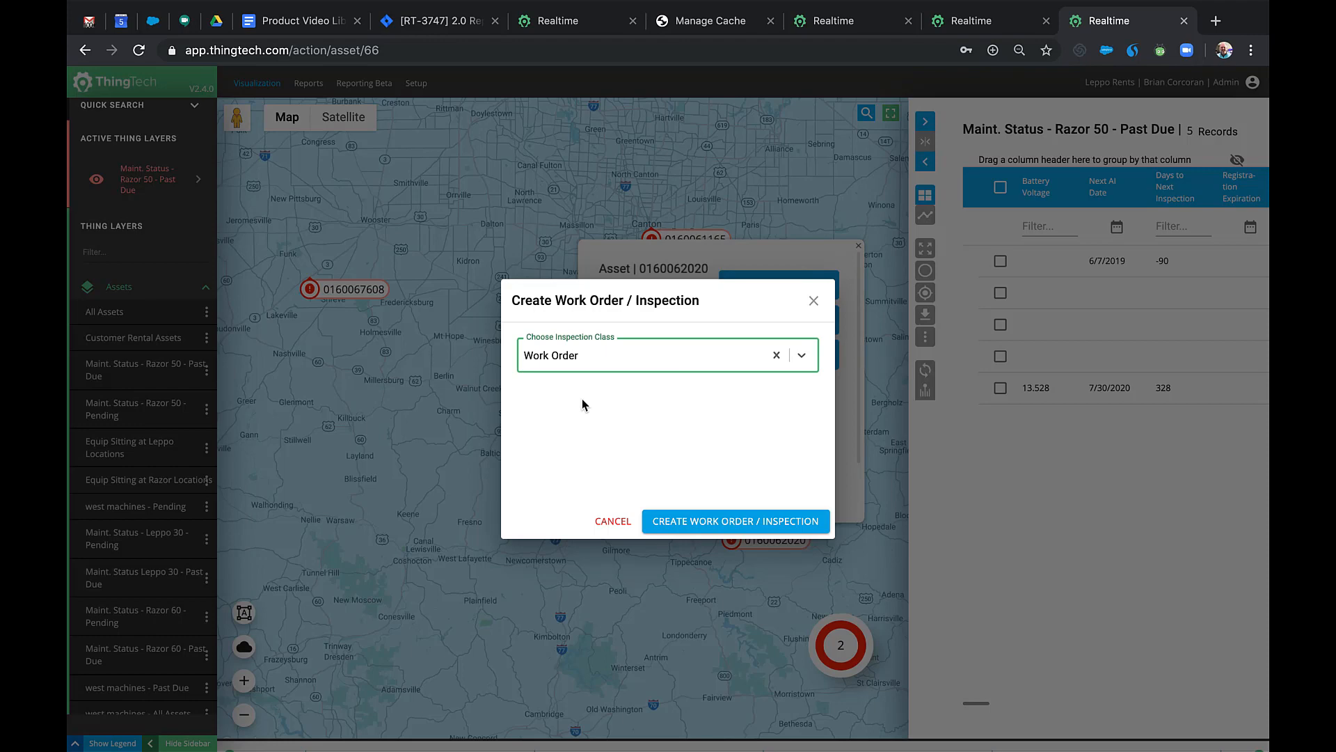
left_click(696, 523)
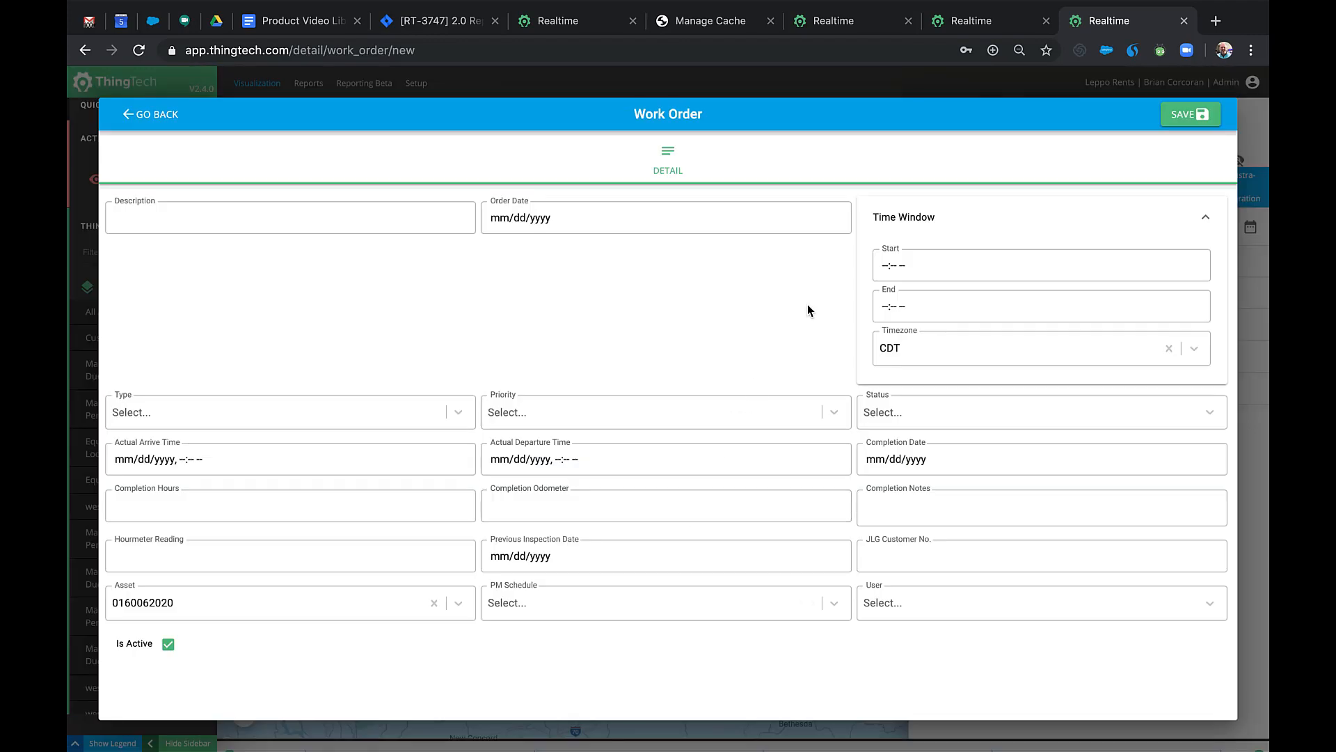
left_click(837, 599)
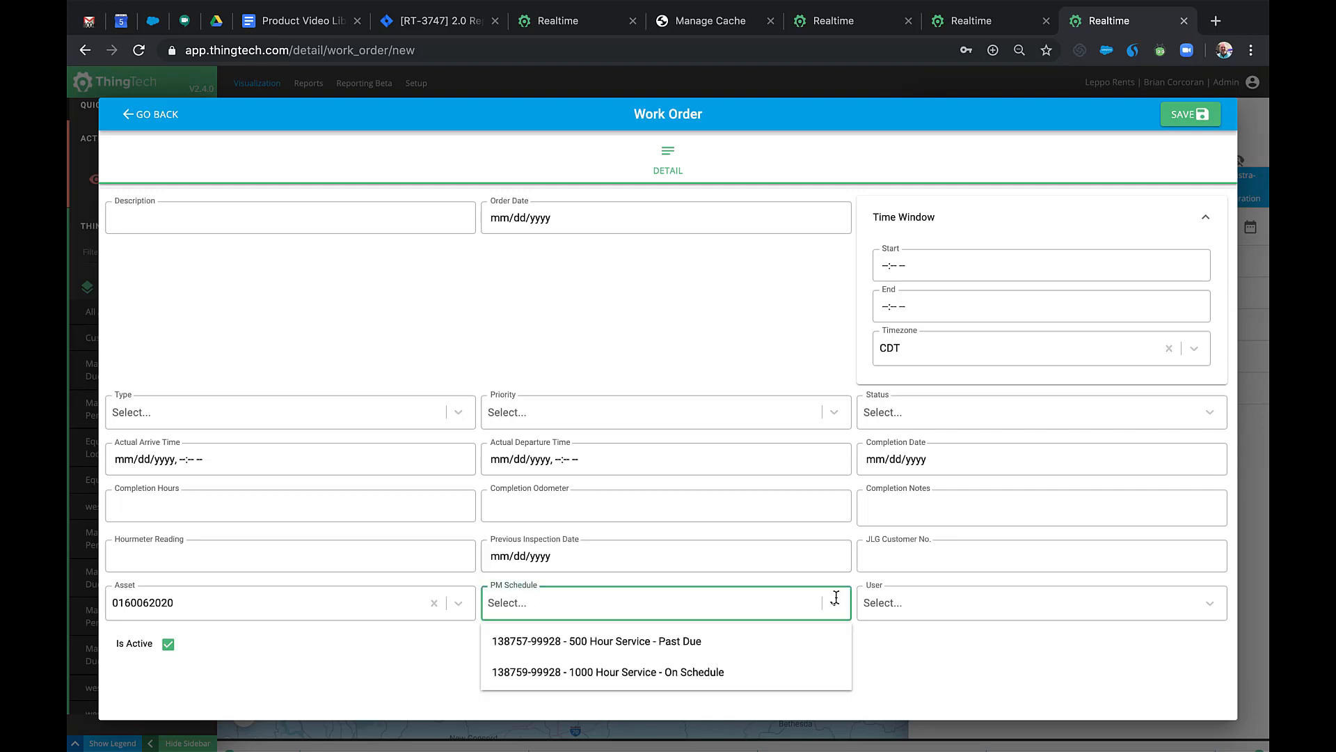
left_click(714, 644)
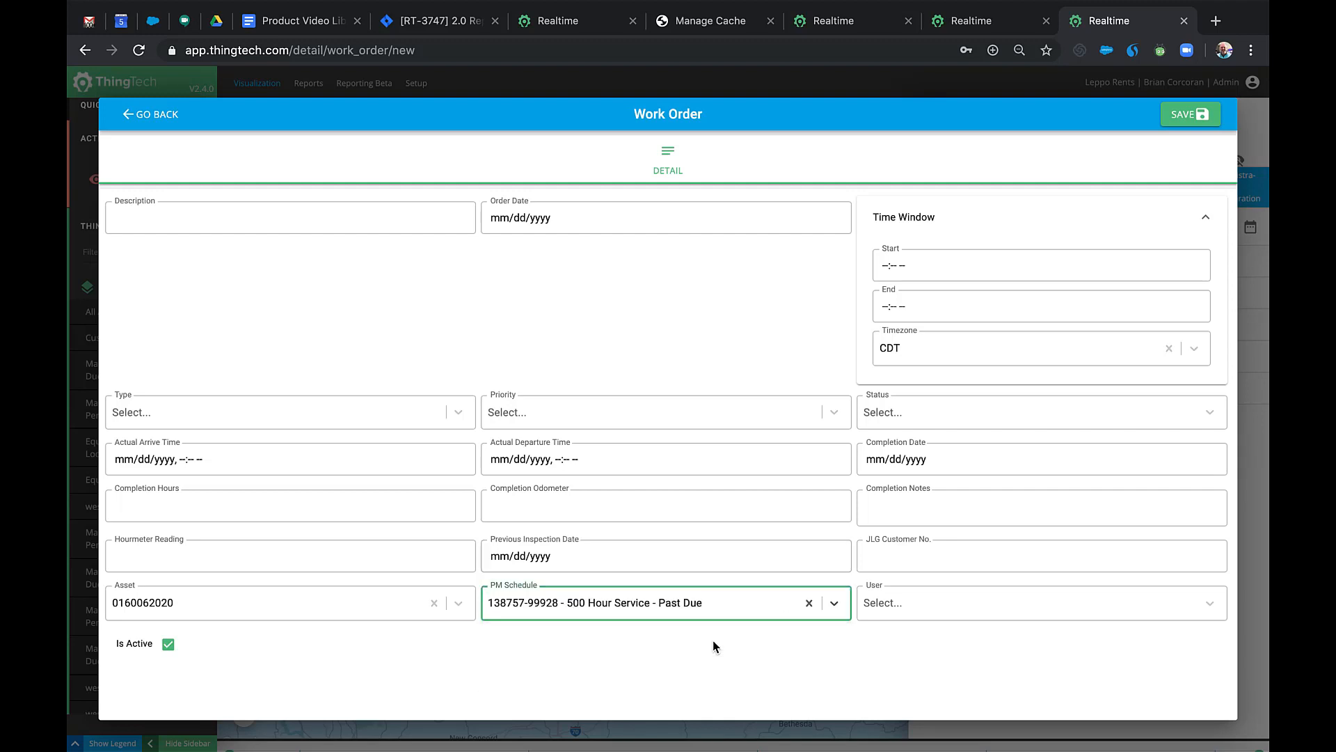
left_click(959, 603)
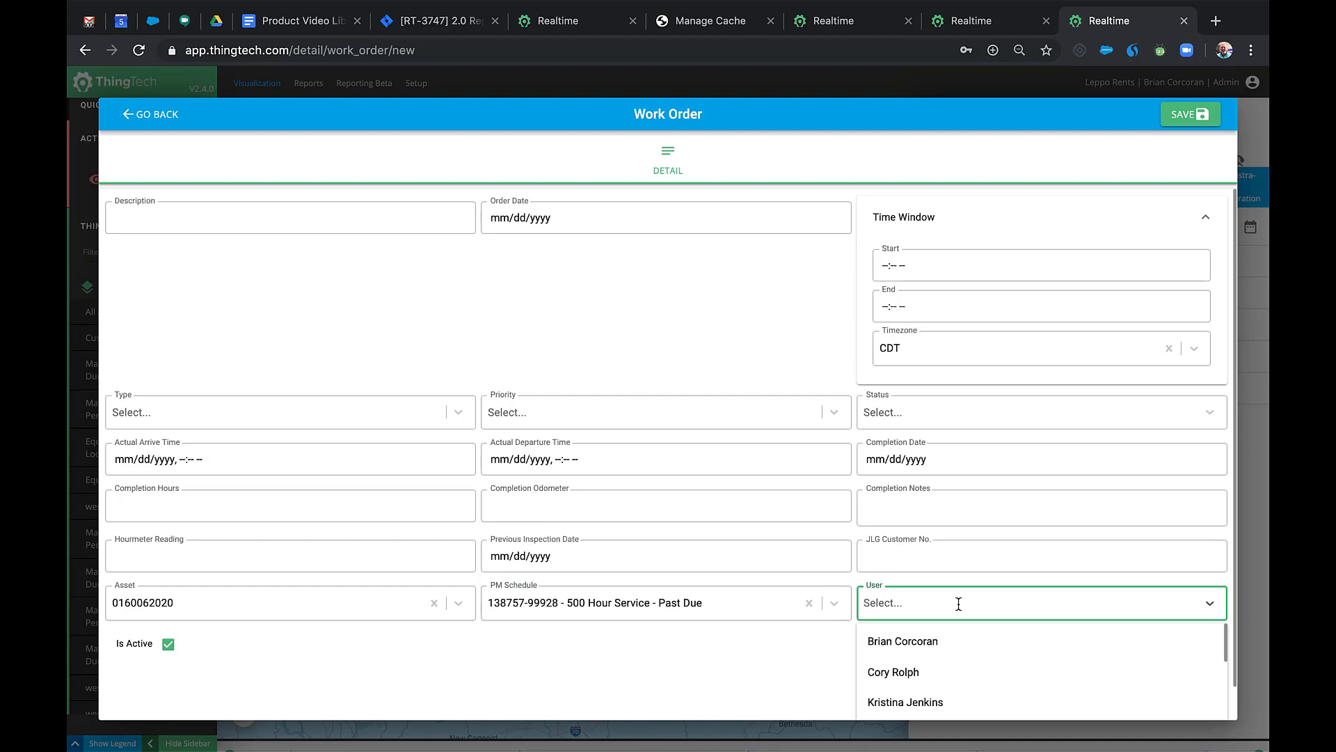
Leave the work order form and run the Asset Work Order History maintenance report.
left_click(165, 119)
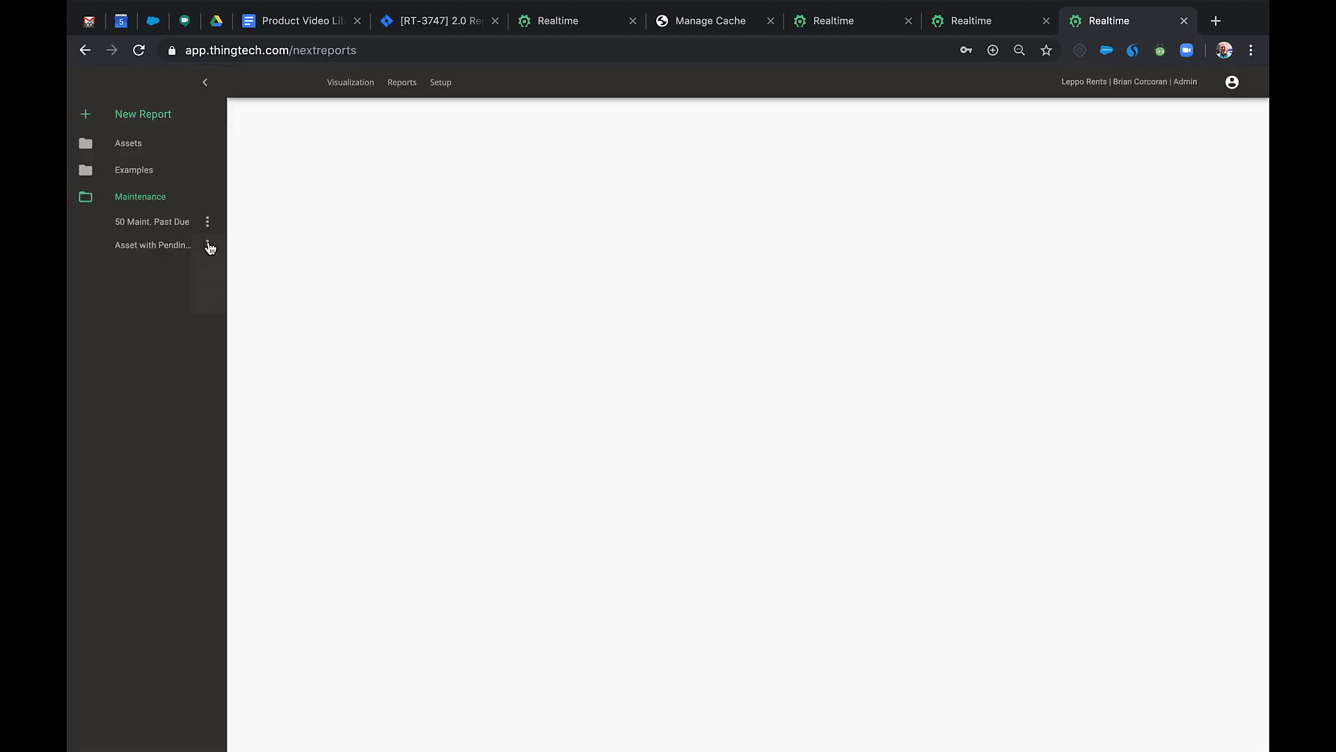
left_click(208, 246)
left_click(217, 248)
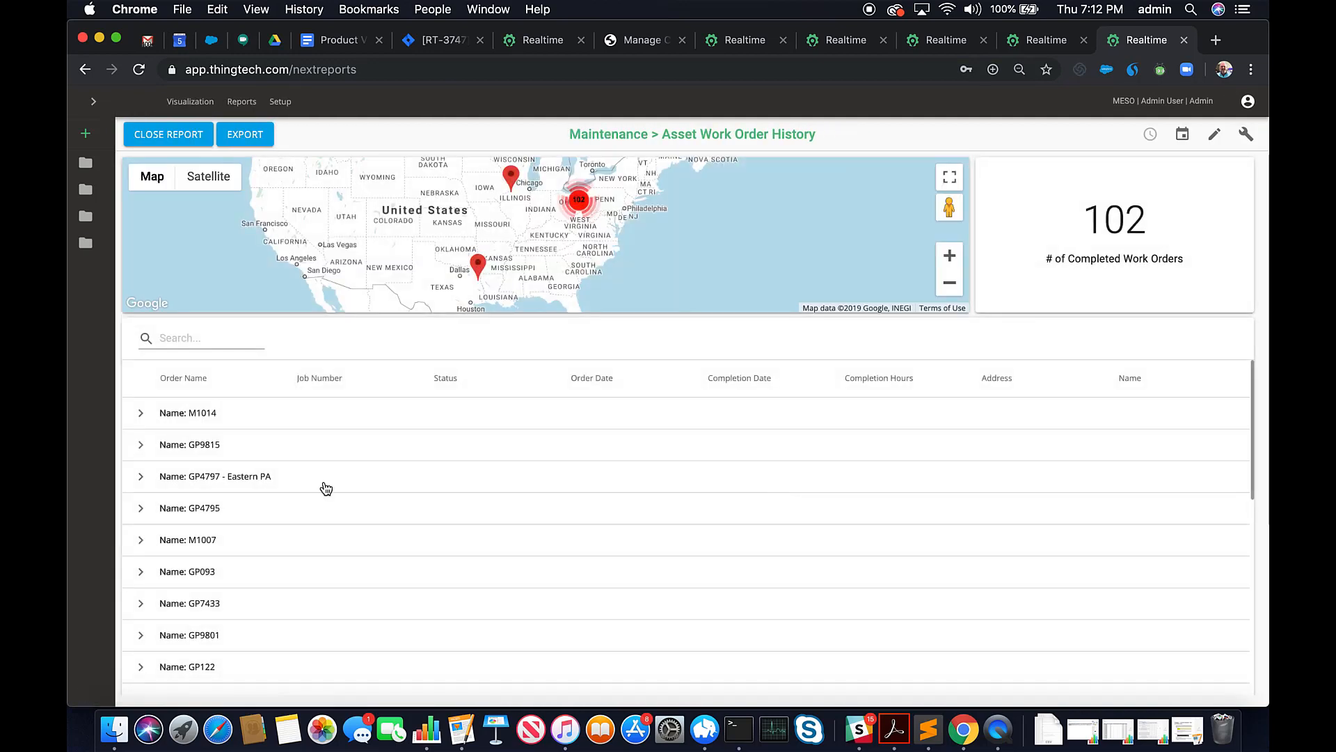
Filter the work order history to GP9815 on satellite view and export it as landscape PDF.
left_click(202, 345)
type("GP9815")
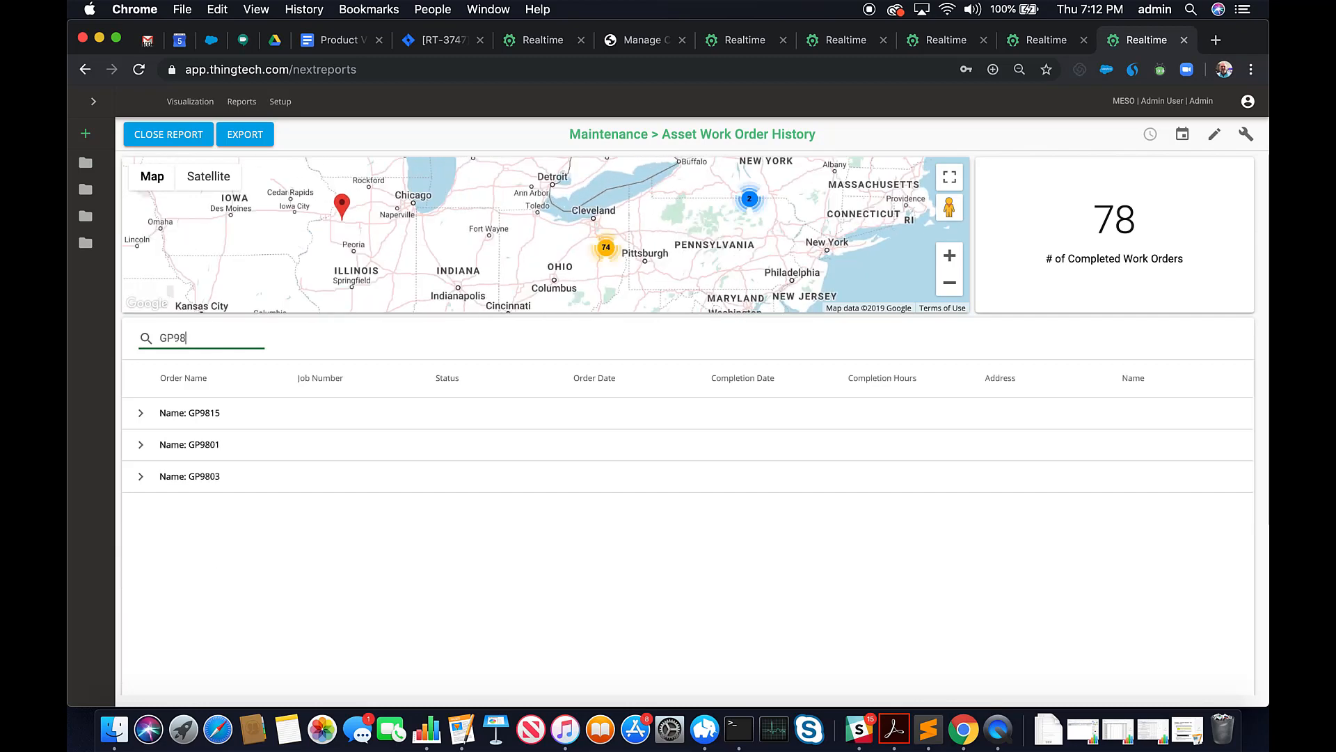
left_click(141, 416)
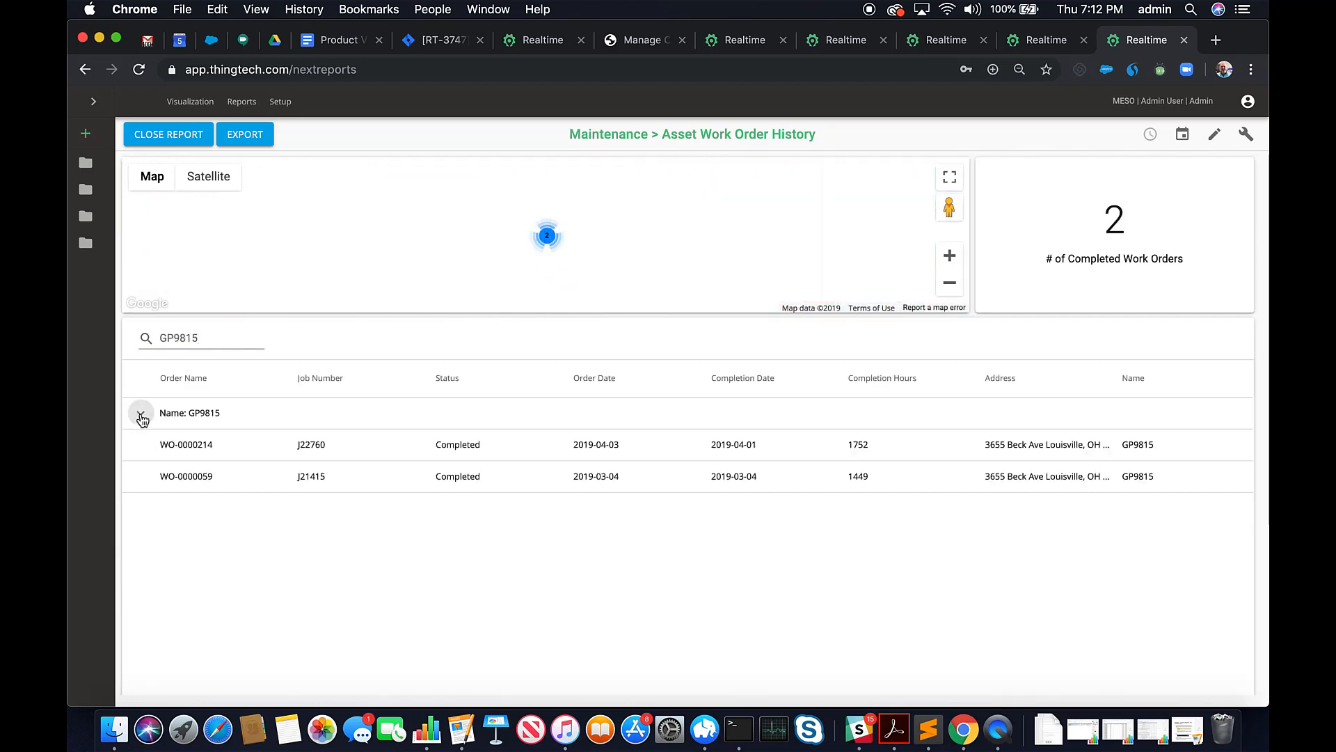
left_click(221, 180)
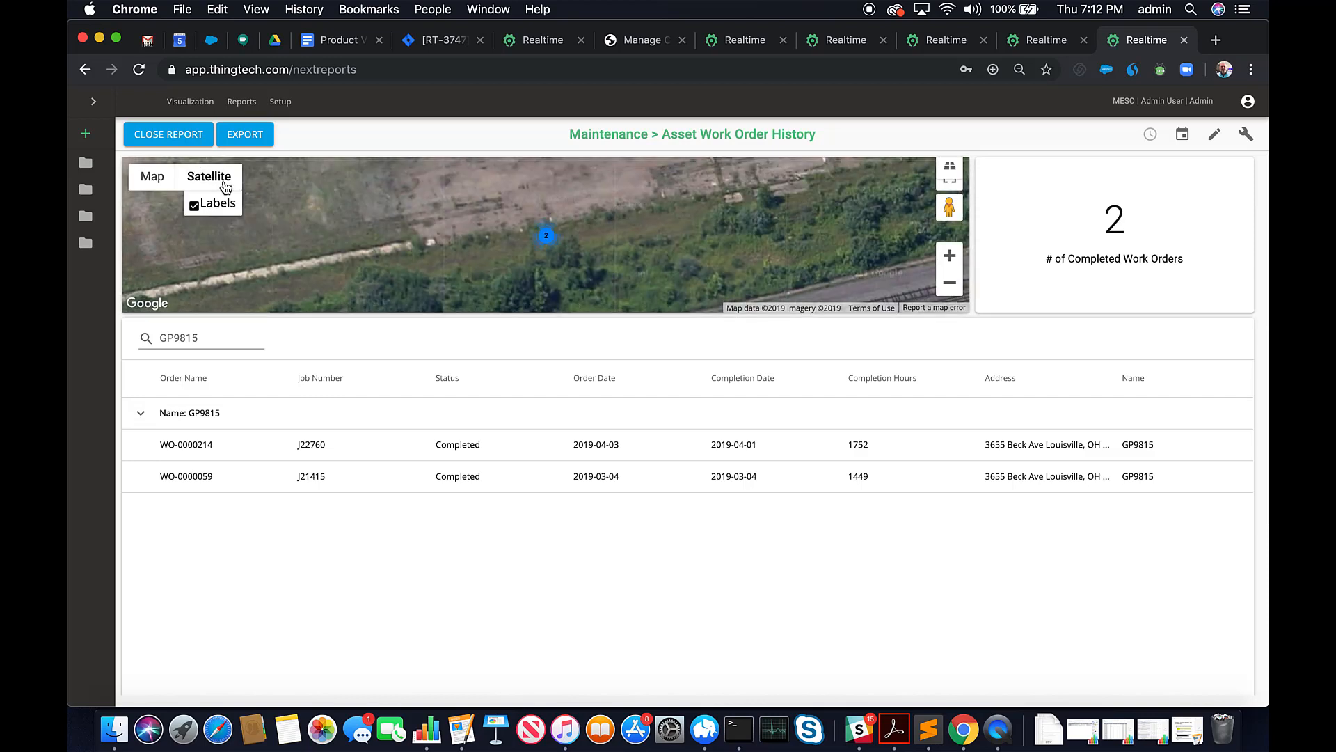
left_click(244, 134)
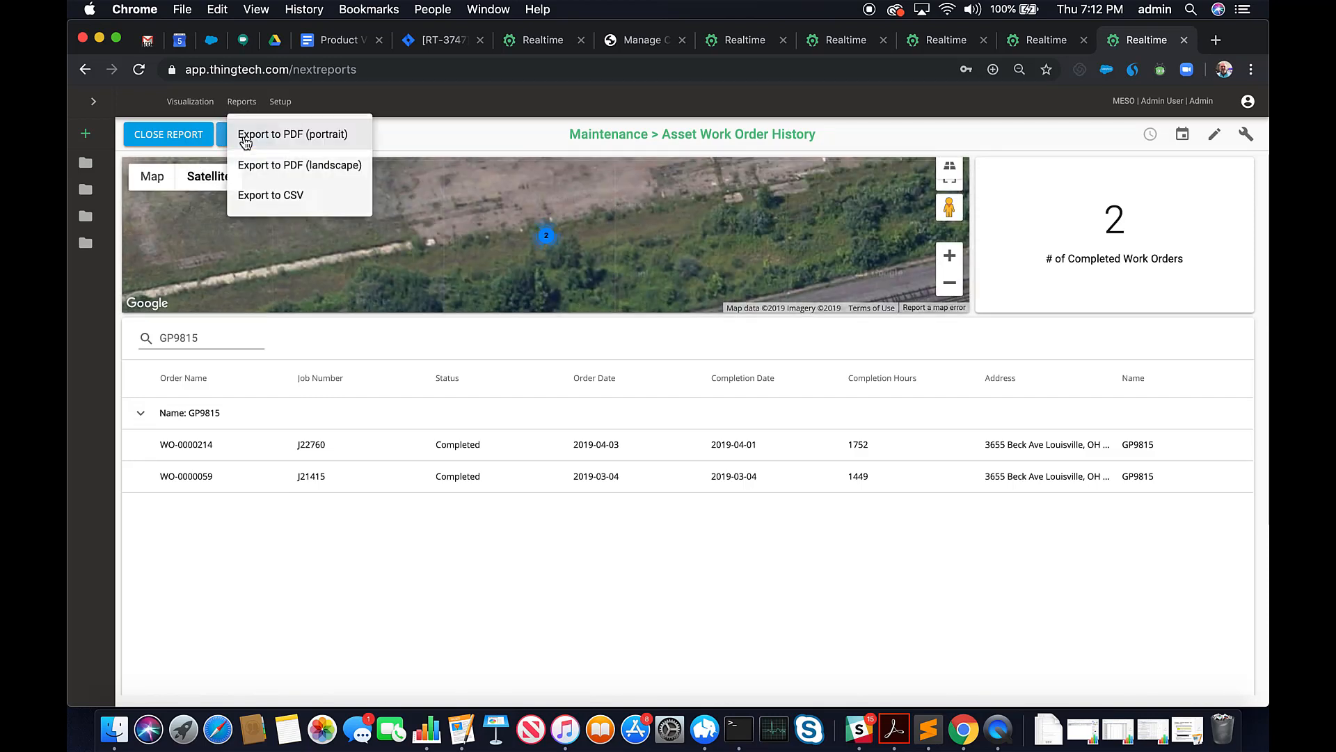
left_click(291, 163)
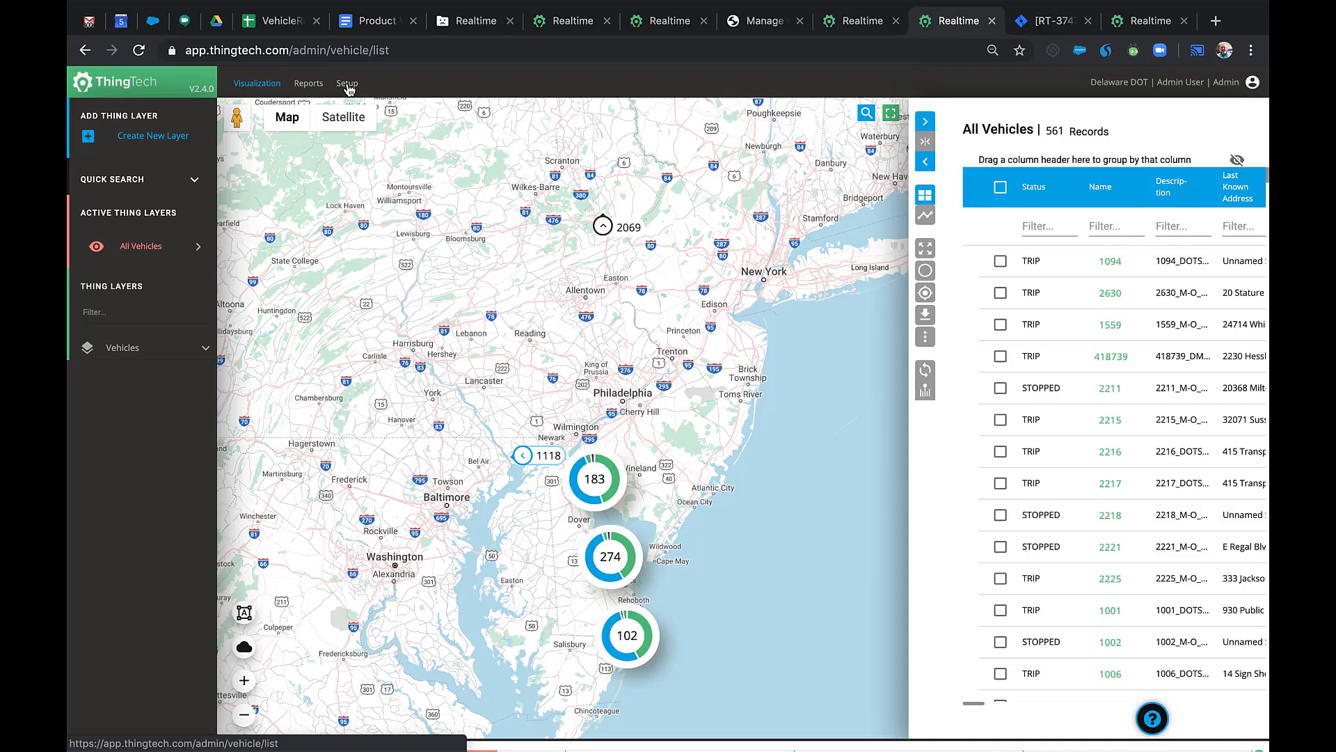
Export the 135 active users from Setup > Manage Users to a CSV file.
left_click(347, 84)
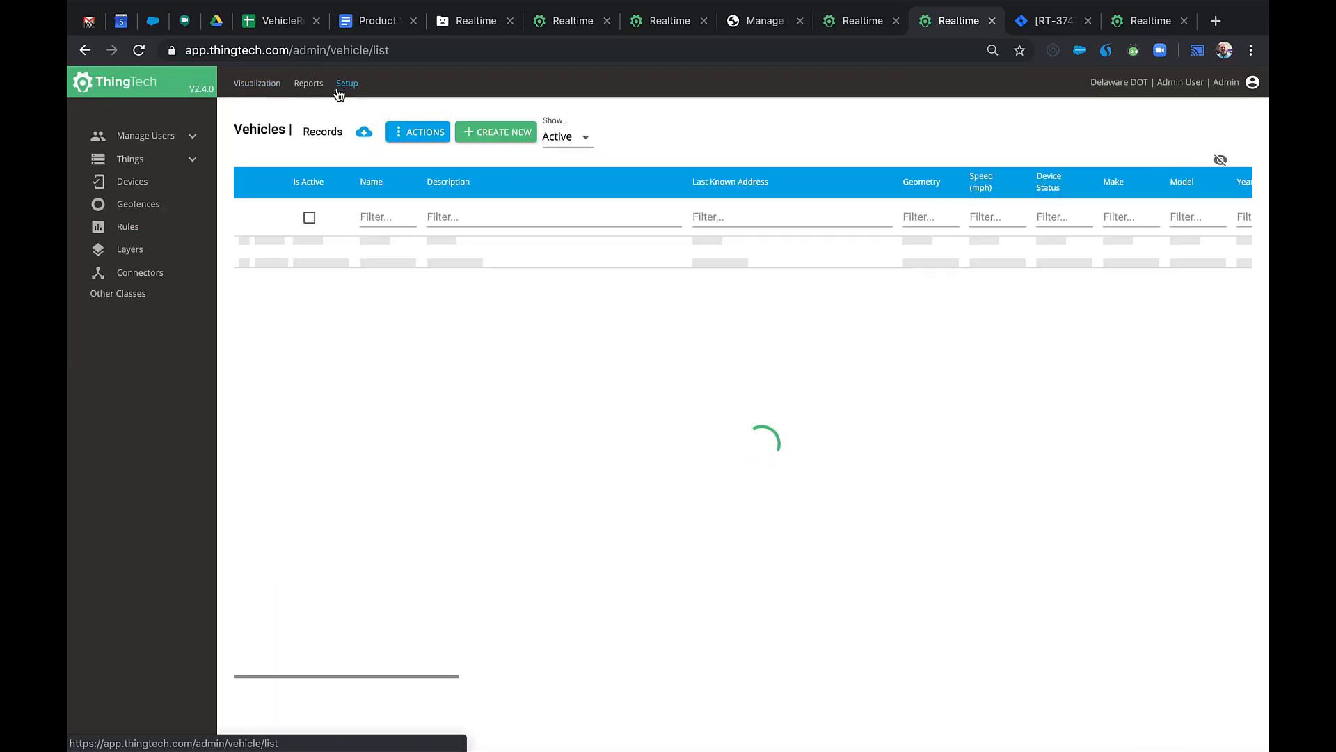
left_click(191, 137)
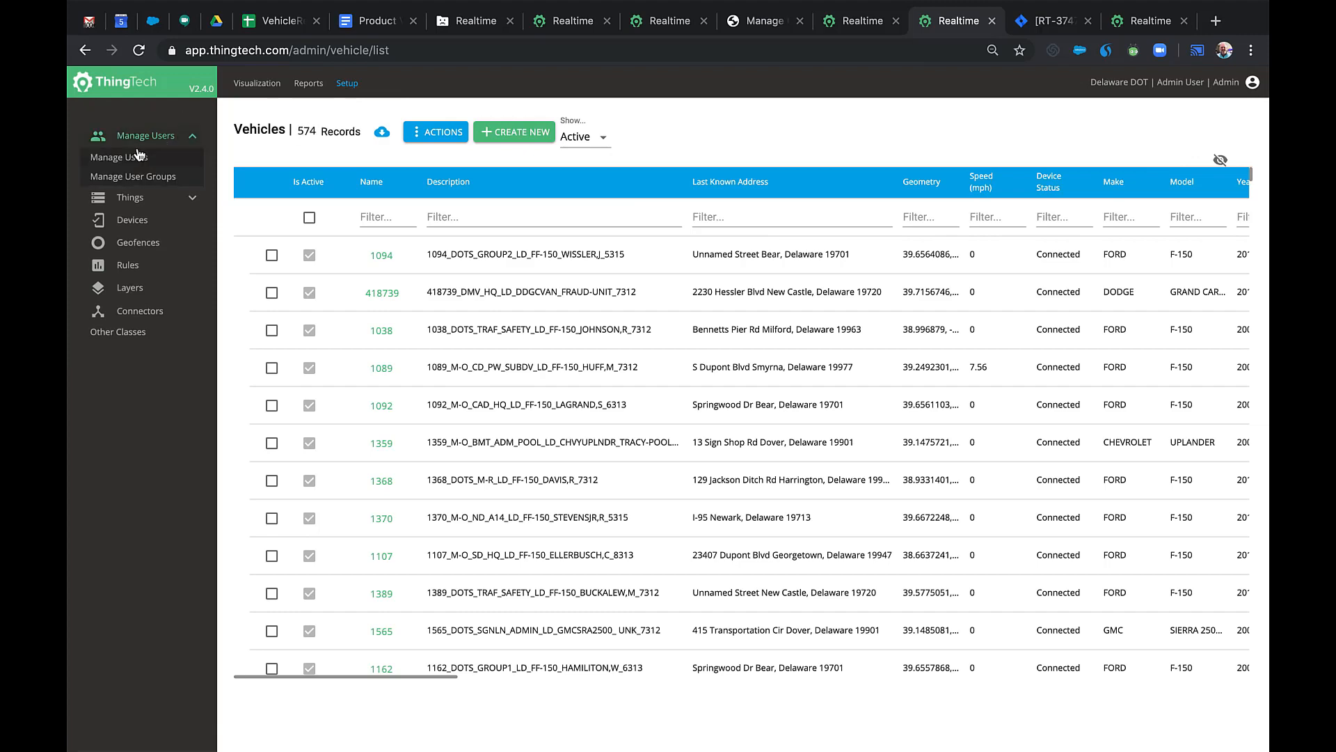
left_click(127, 158)
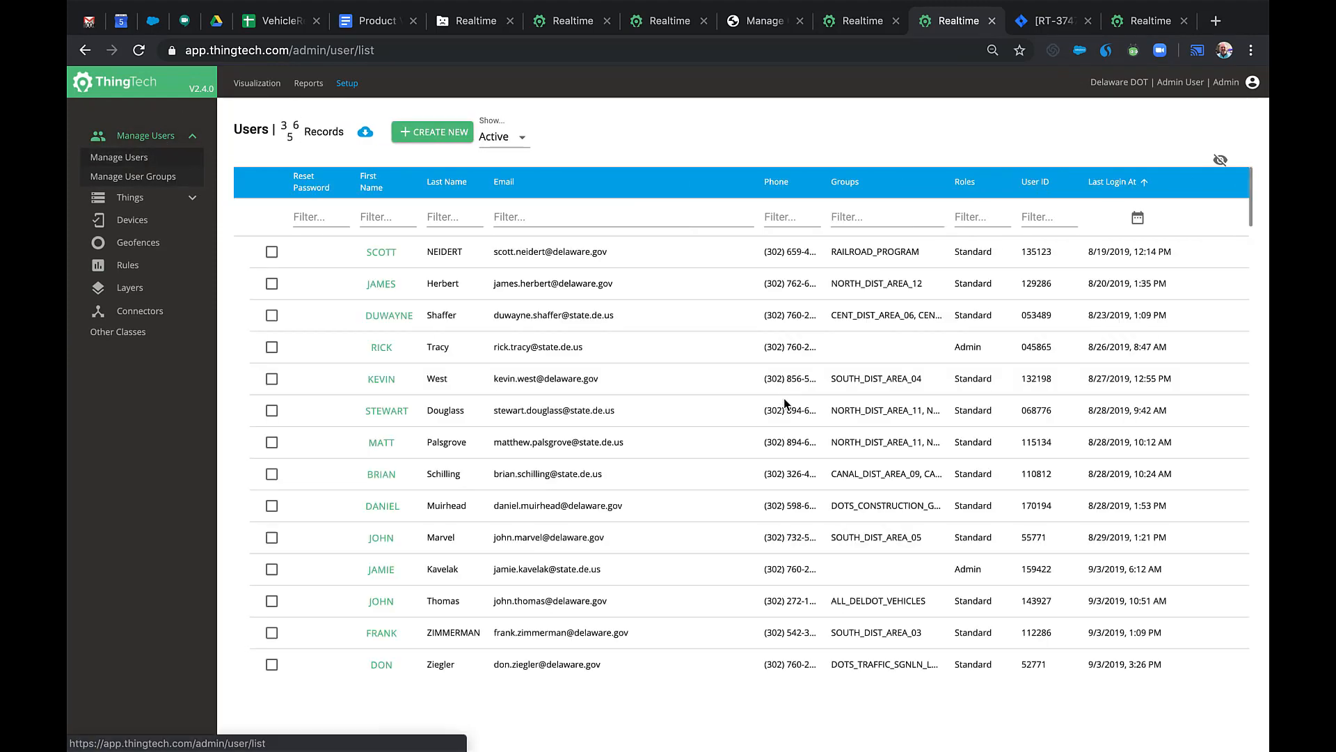
left_click(362, 138)
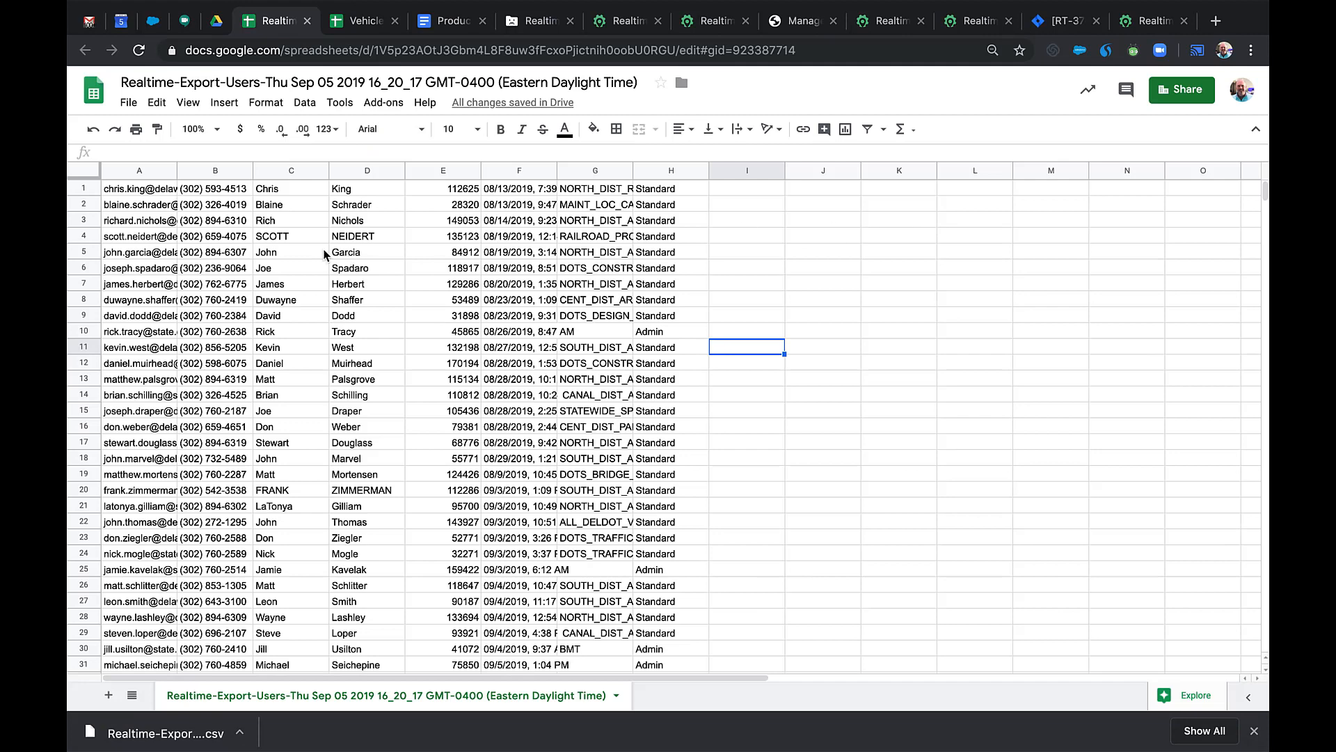
Select the whole users sheet and auto-fit all column widths.
left_click(85, 174)
double_click(178, 169)
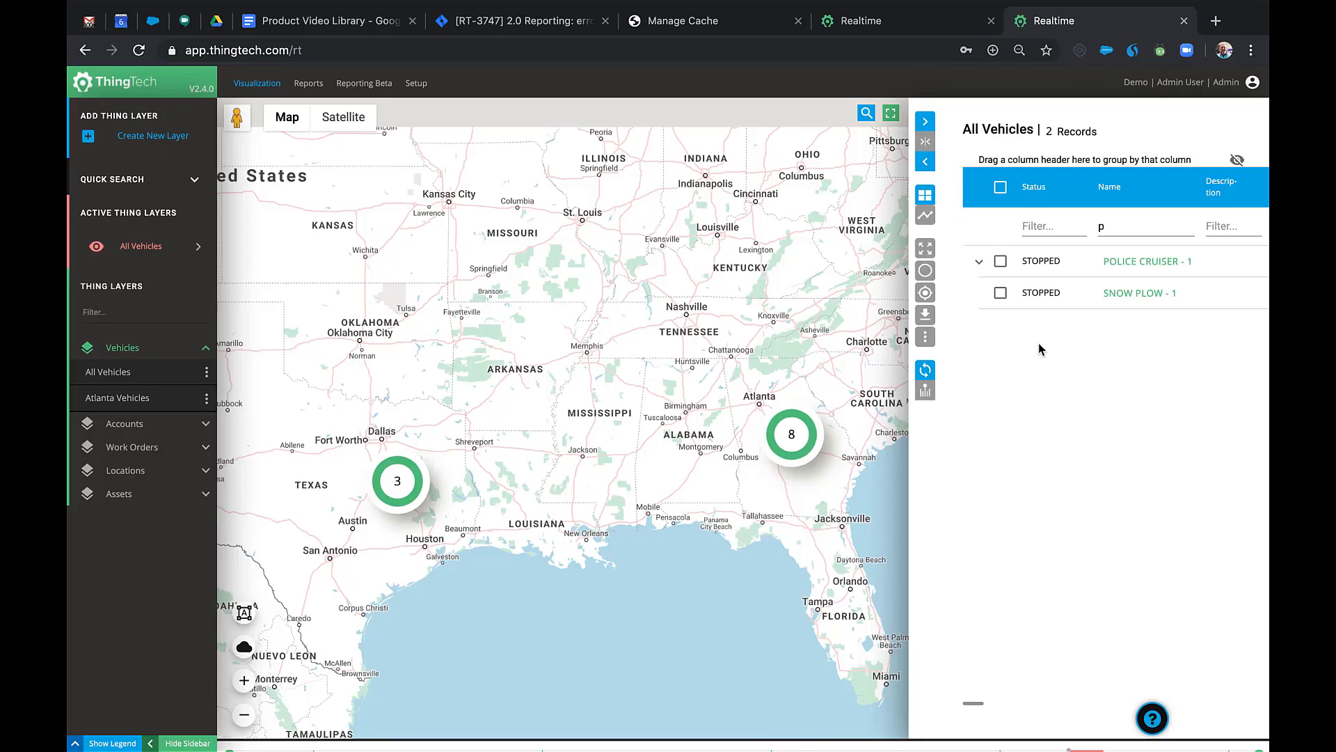
Filter vehicles by name 'pol' and follow Police Cruiser - 1 on the map.
double_click(1114, 230)
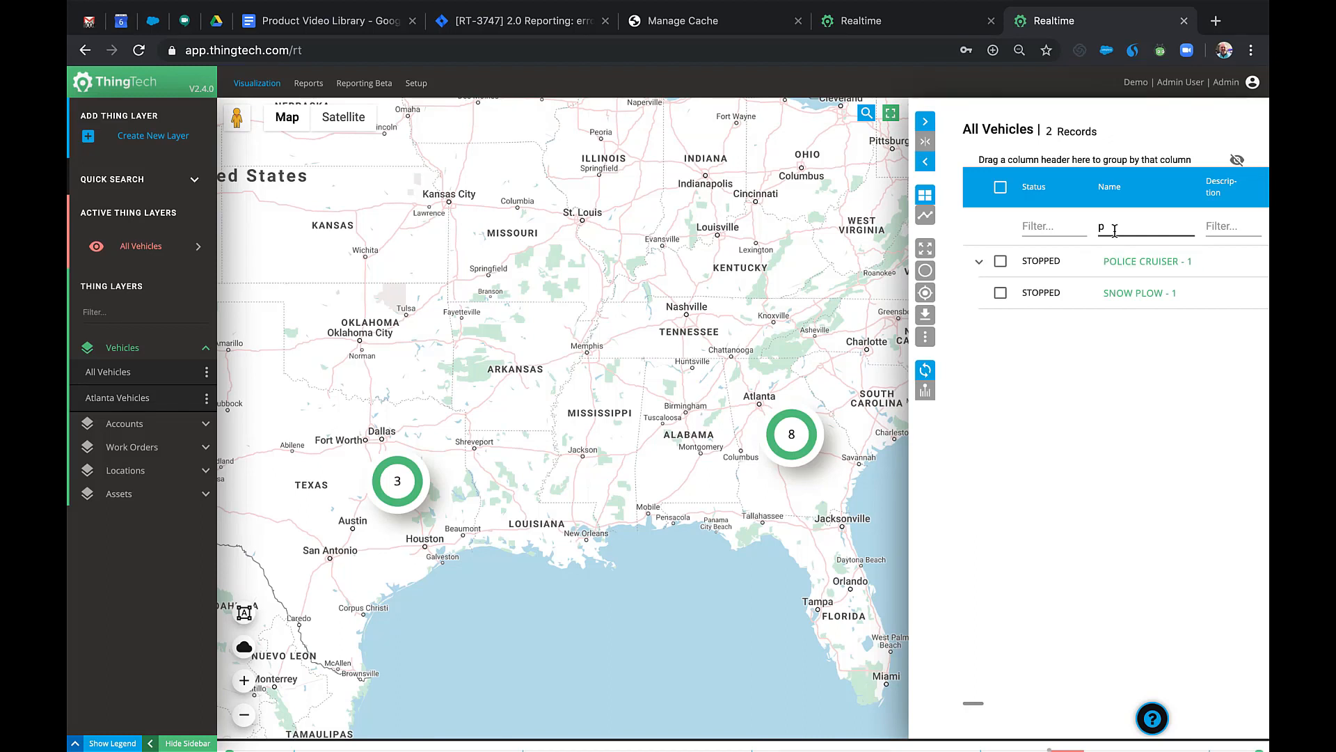
key("BackSpace")
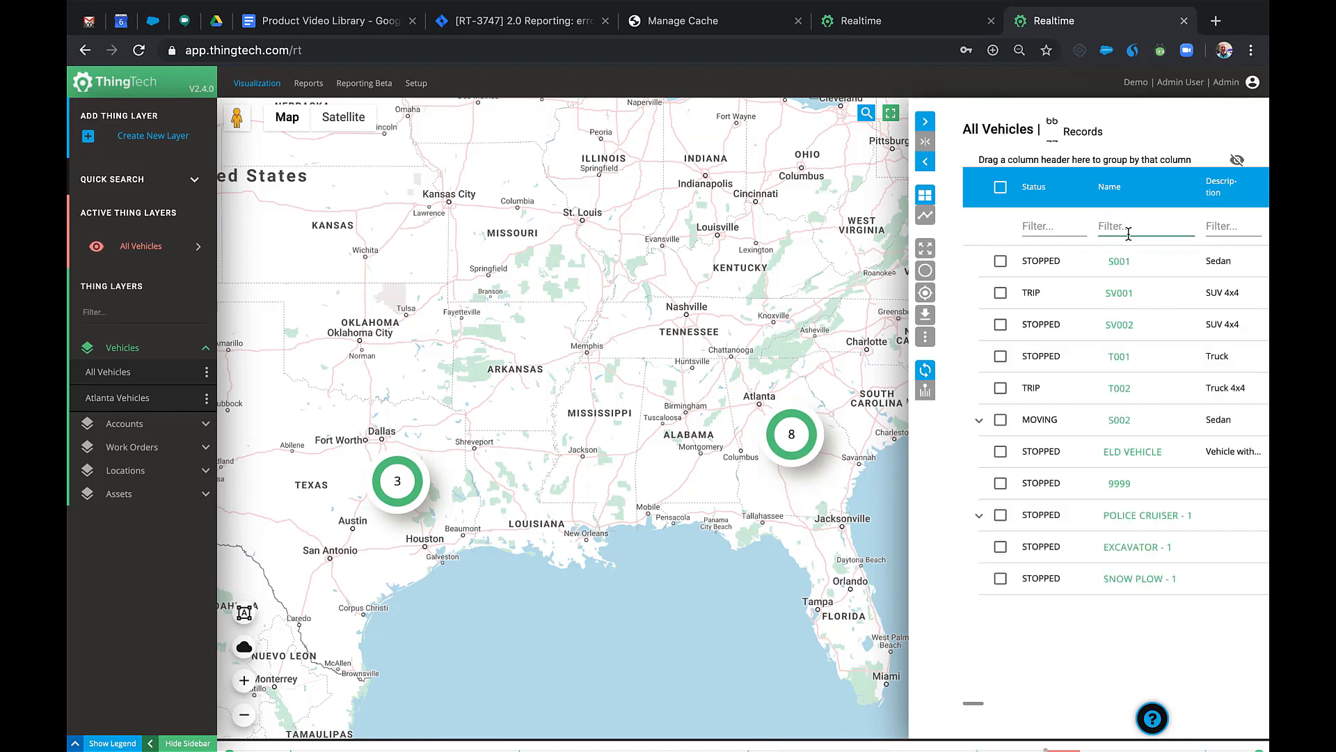
type("pol")
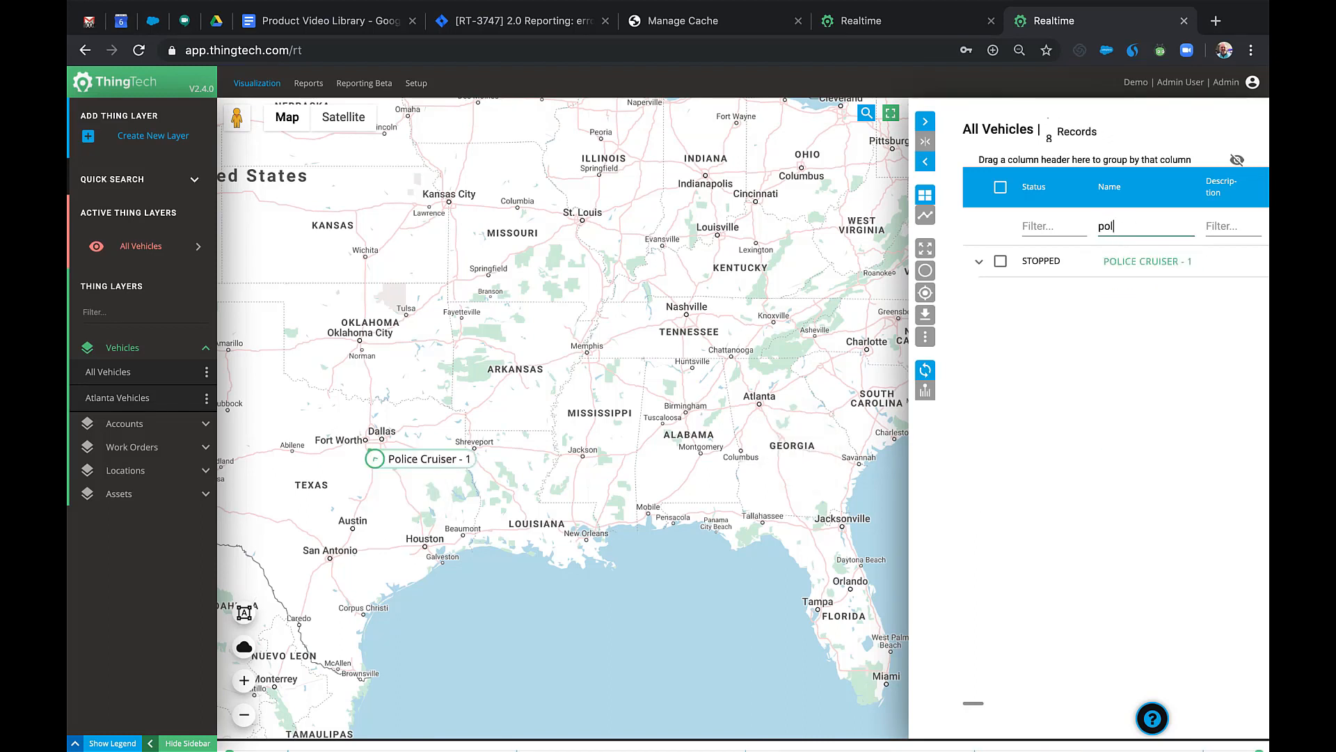
left_click(445, 465)
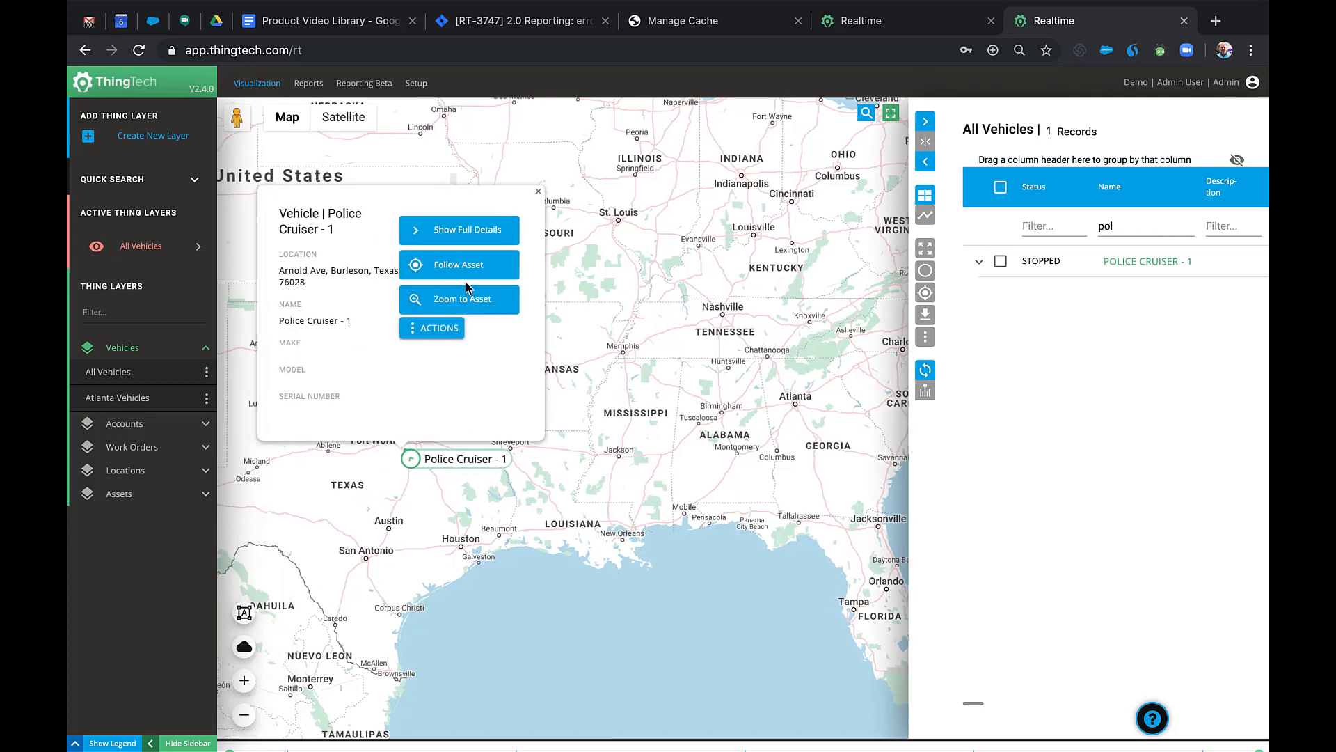
left_click(468, 265)
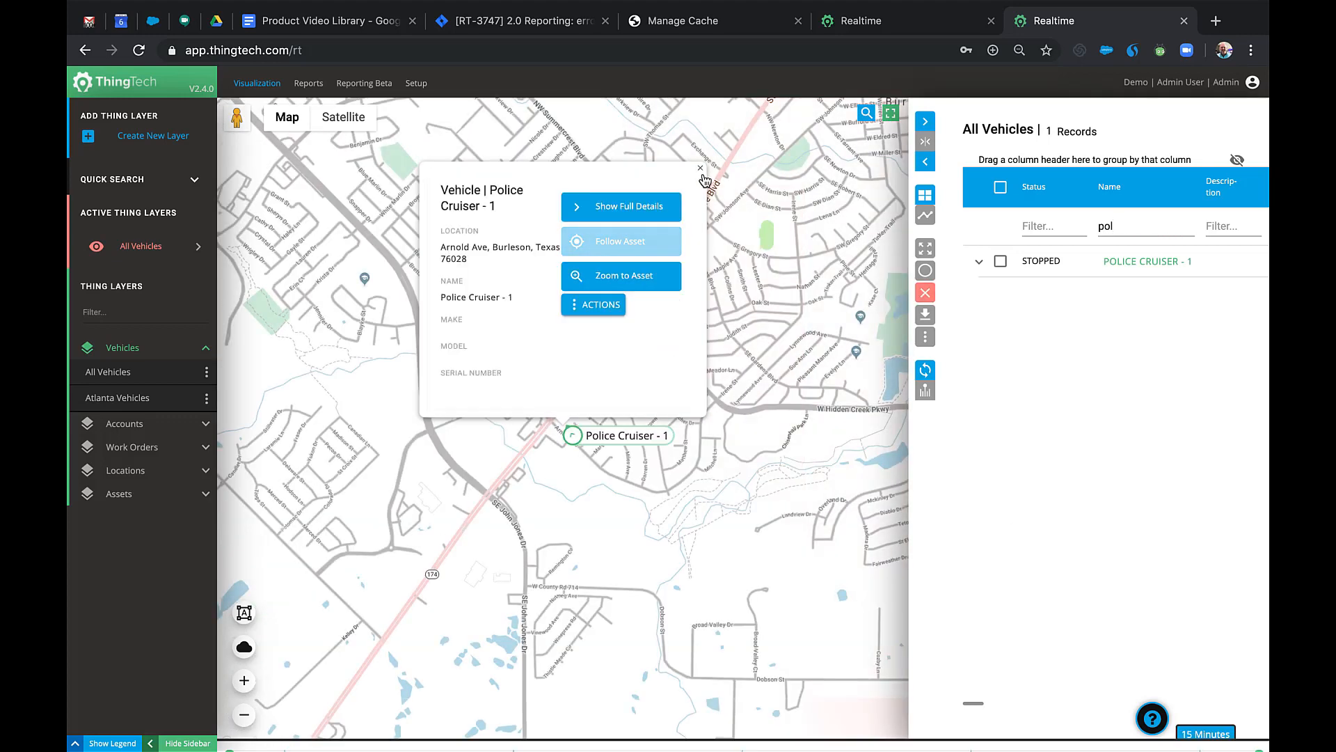
left_click(700, 168)
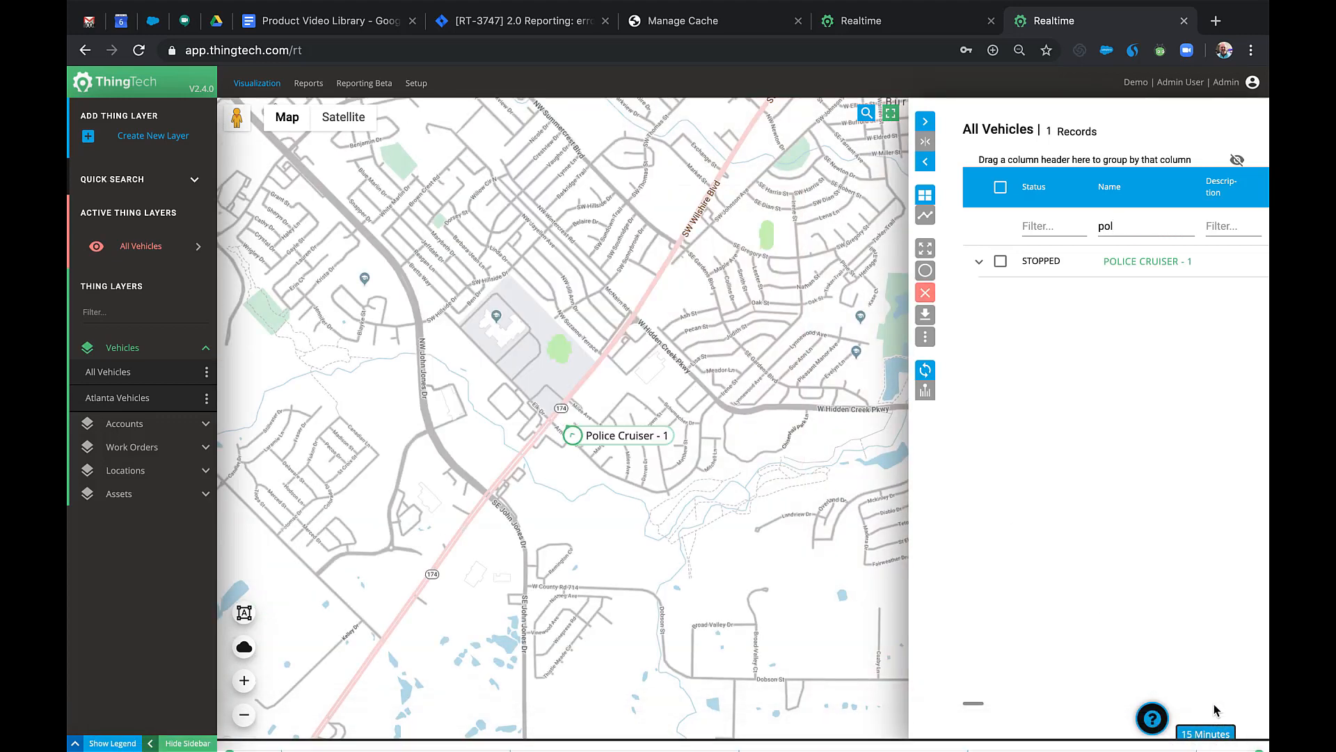
Show the cruiser's last 6 hours of history, inspect a PTO event, and switch to Satellite.
left_click(1208, 733)
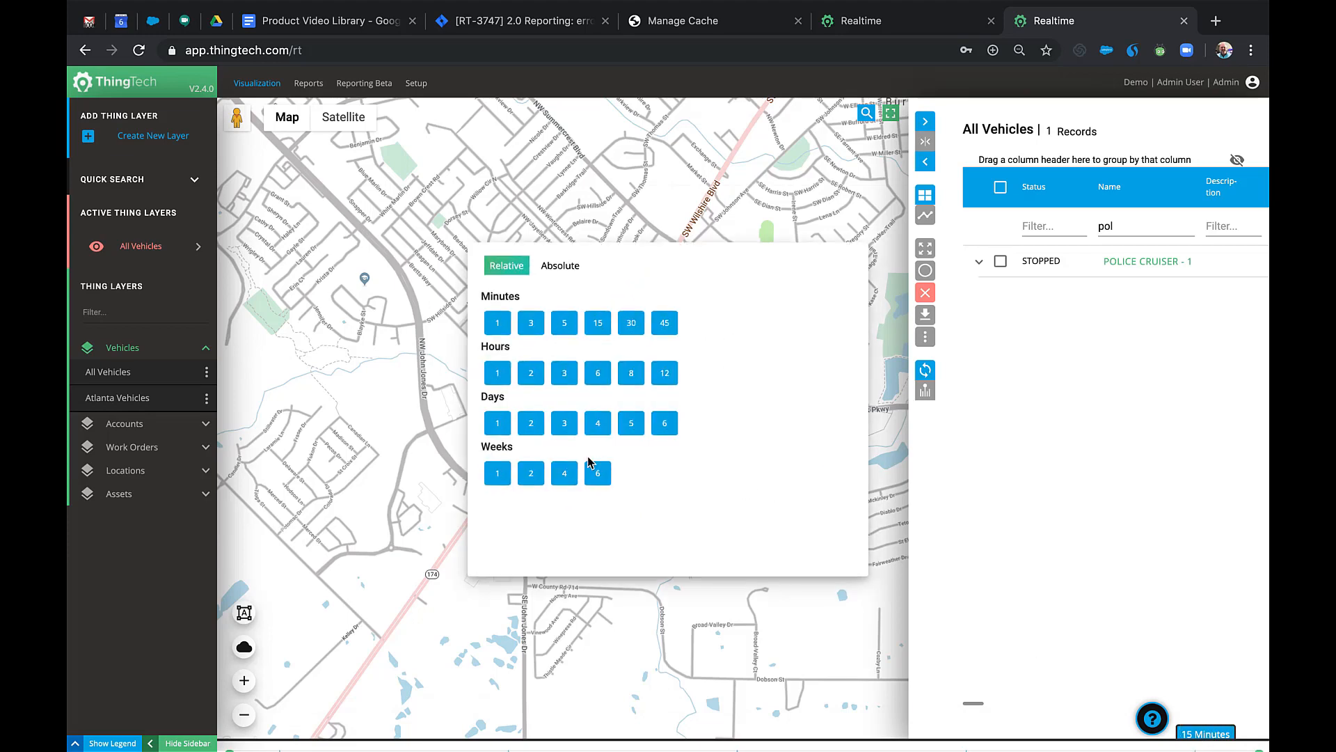
left_click(599, 376)
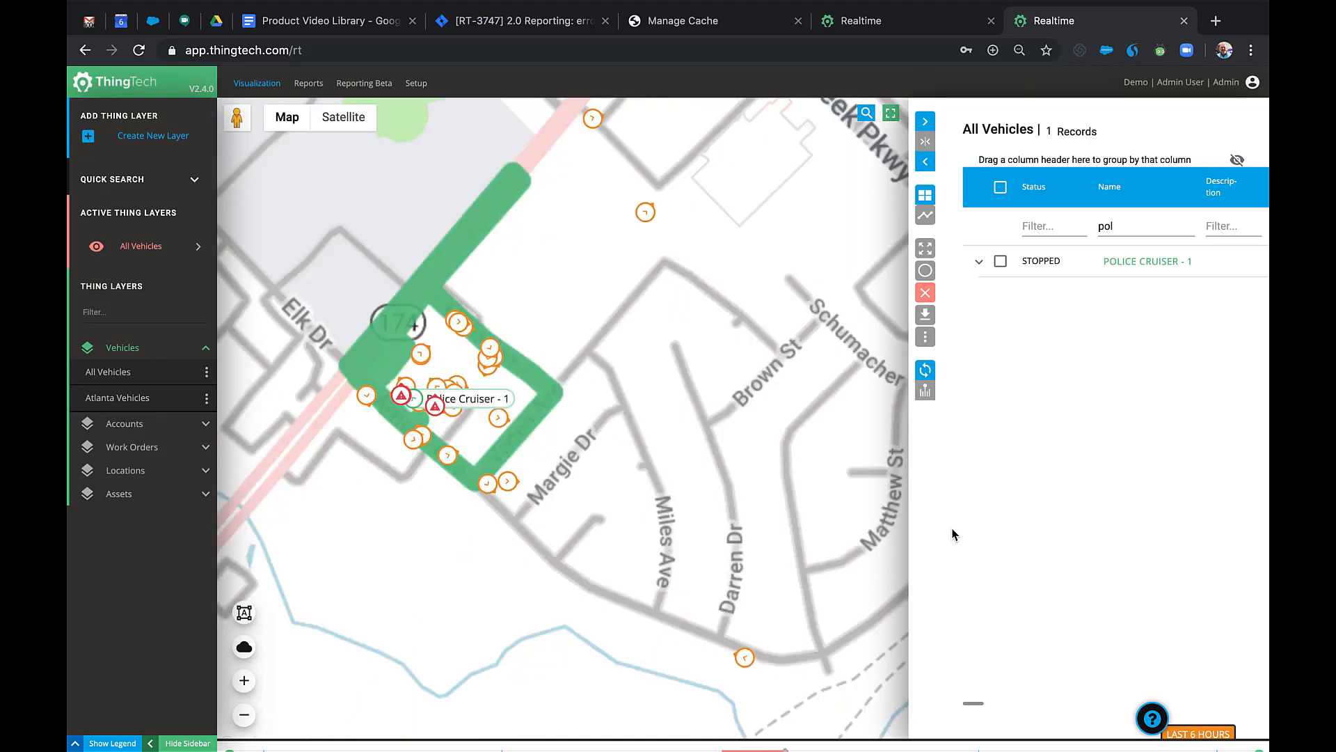
left_click(404, 401)
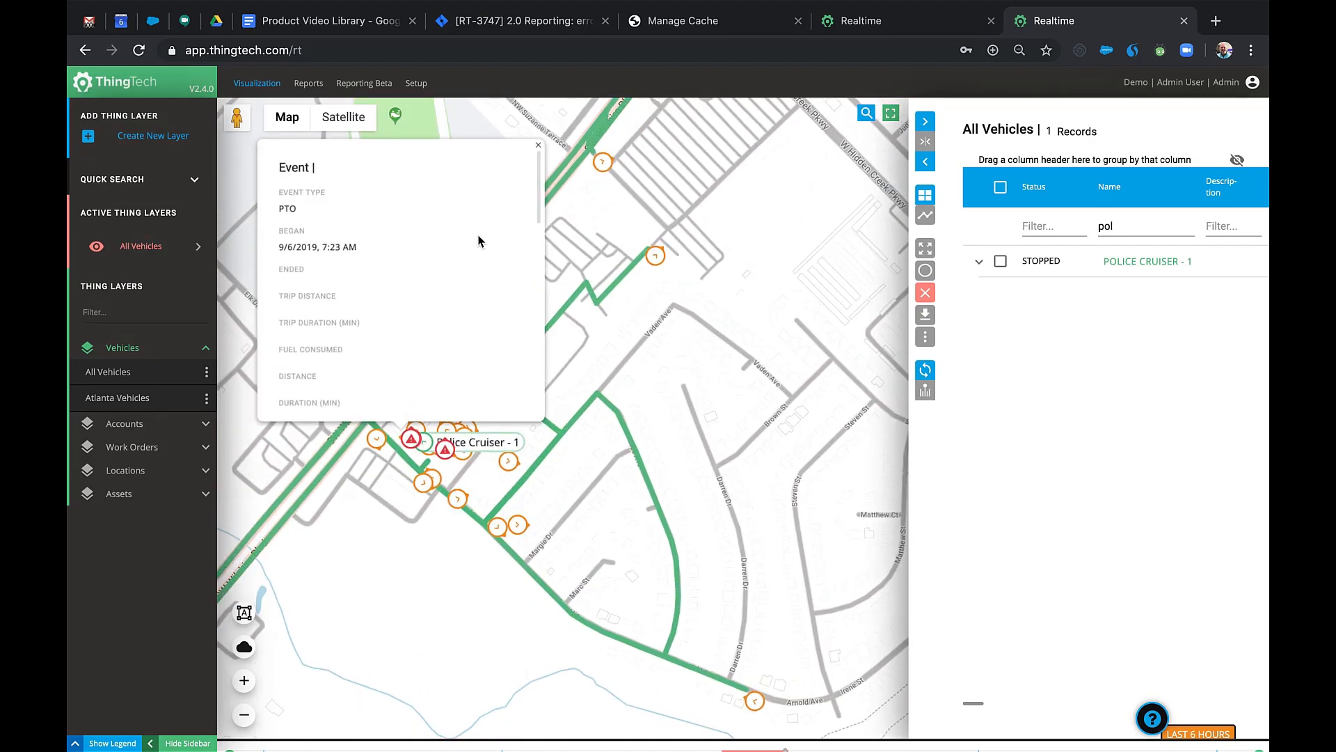
left_click(538, 143)
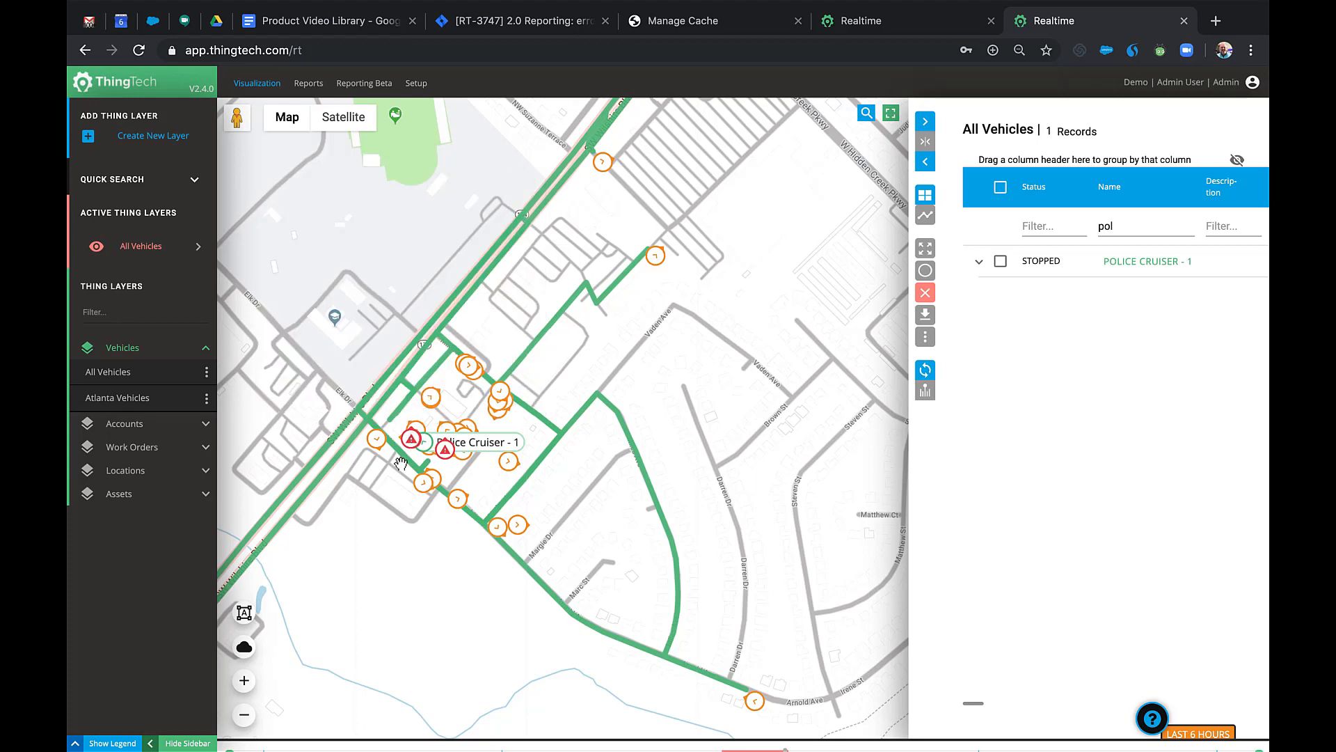
scroll(400, 470, "up", 1)
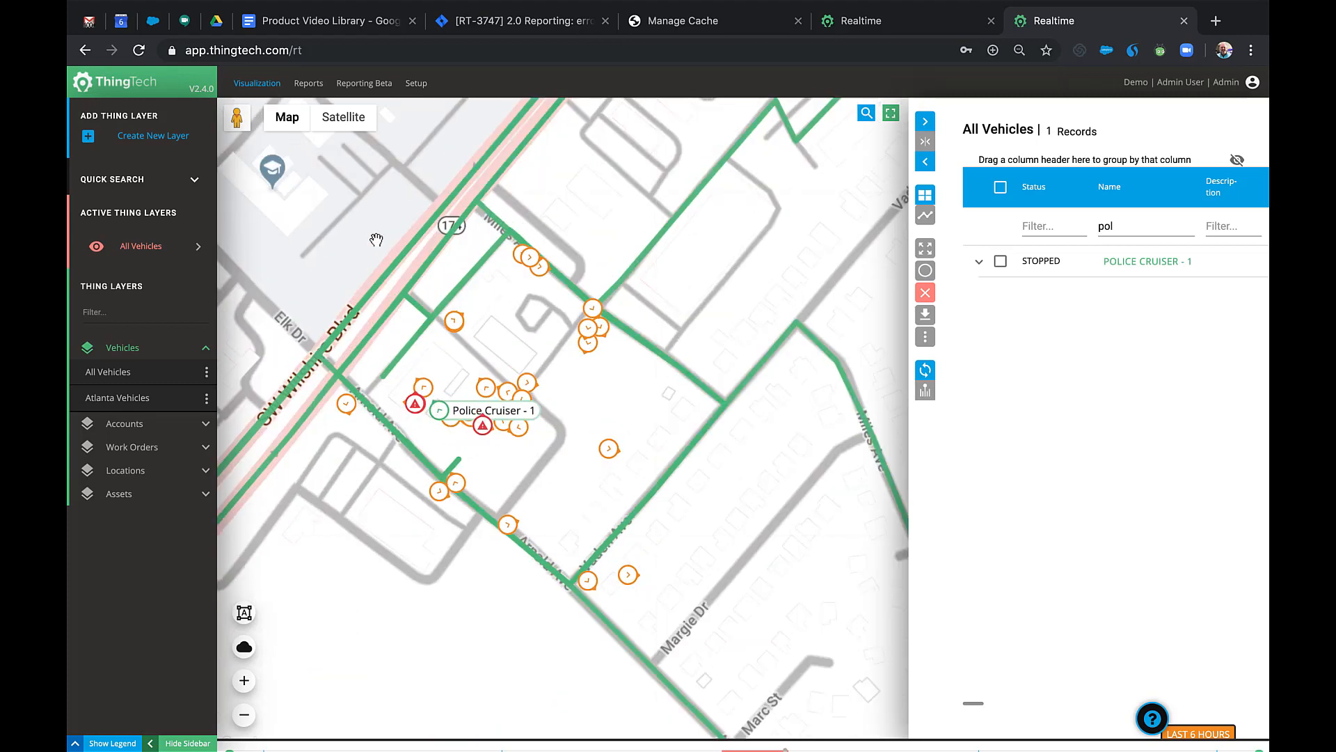
left_click(352, 130)
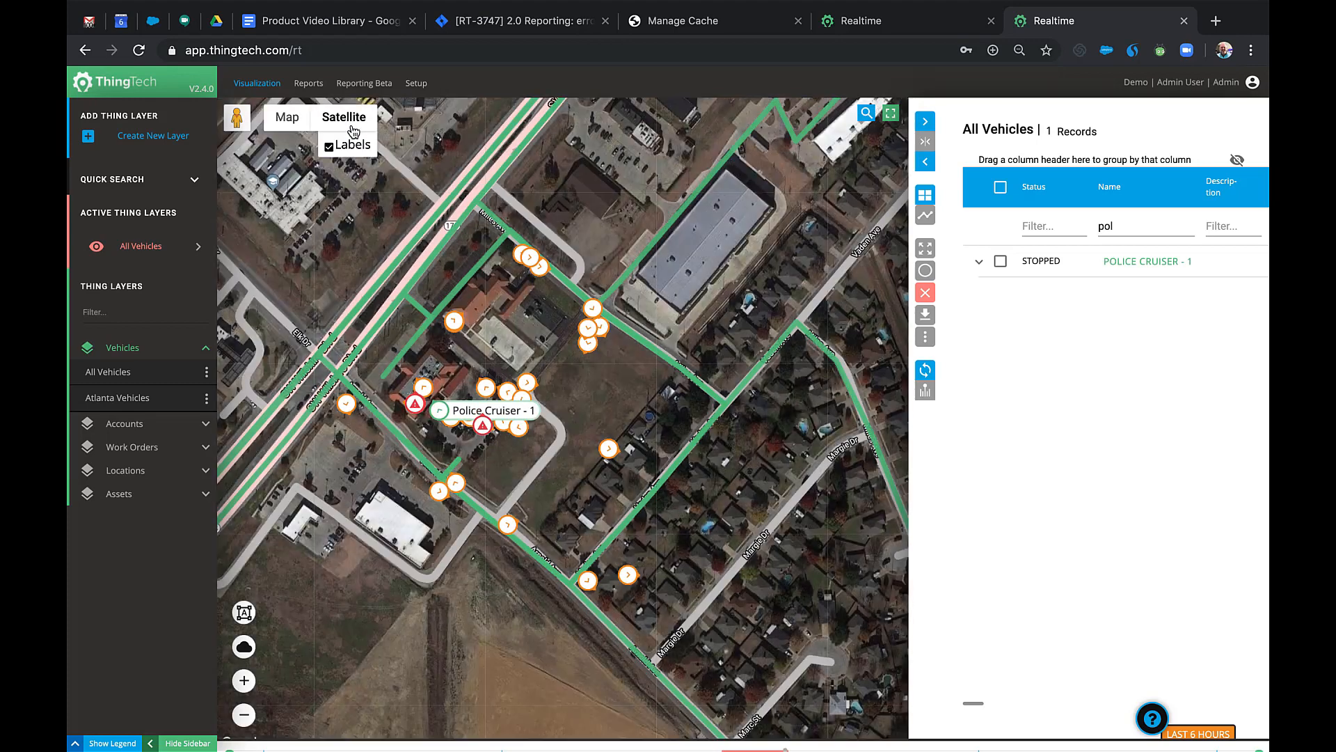
Group Police Cruiser - 1's messages by Message Type, expand Lights On, and export them to CSV.
left_click(454, 414)
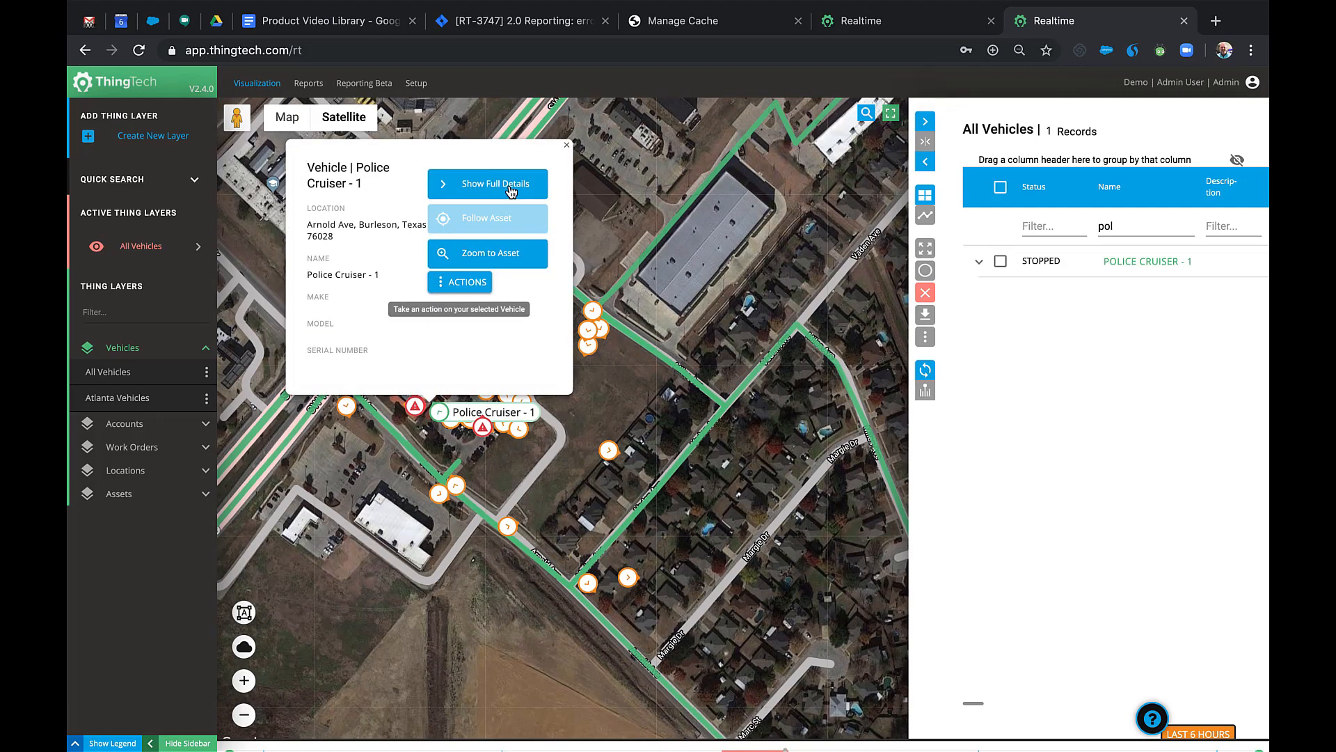
left_click(508, 187)
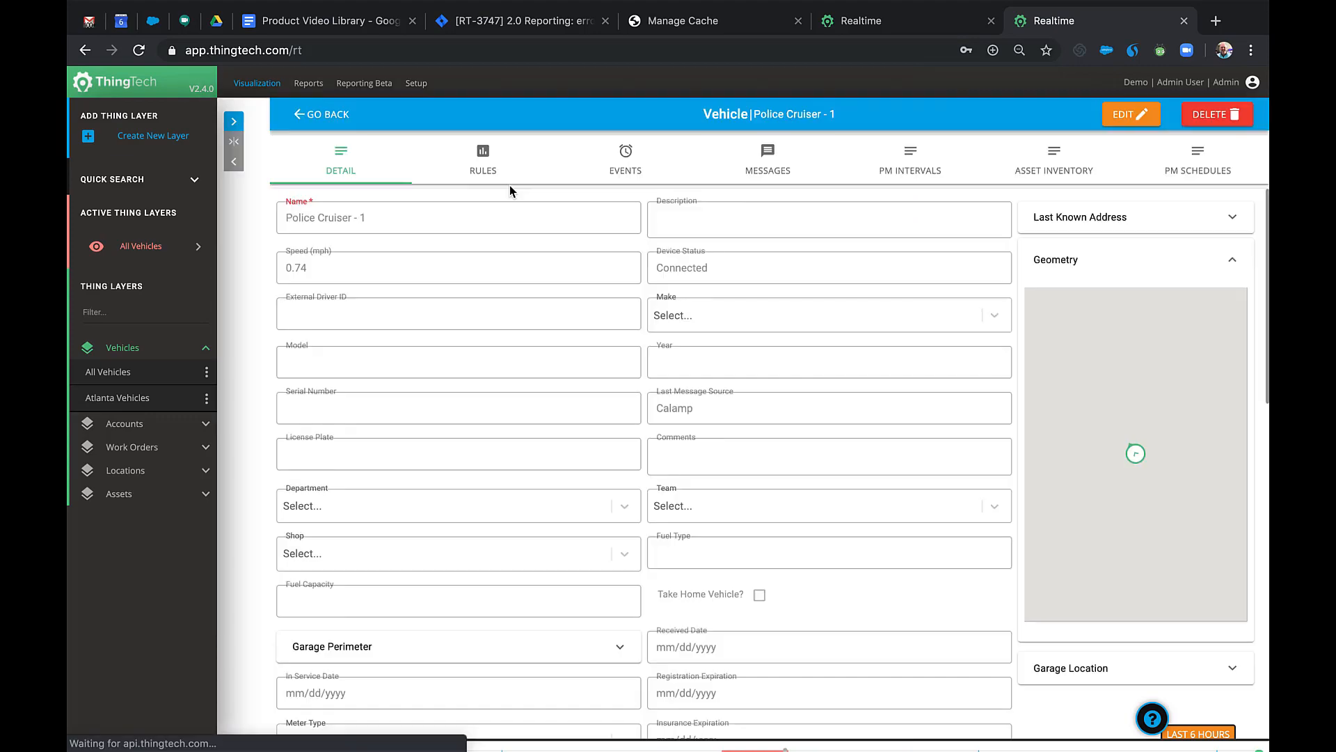
left_click(768, 169)
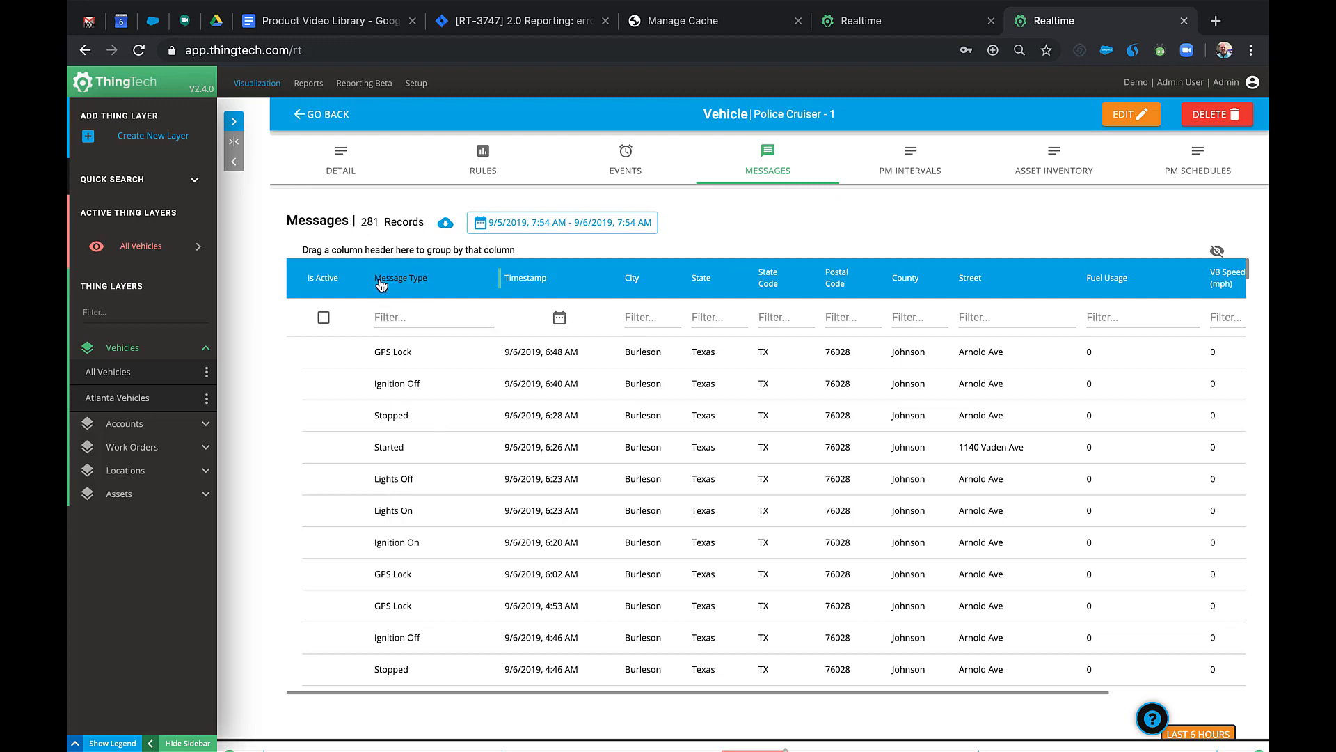
left_click_drag(381, 281, 318, 251)
left_click(305, 509)
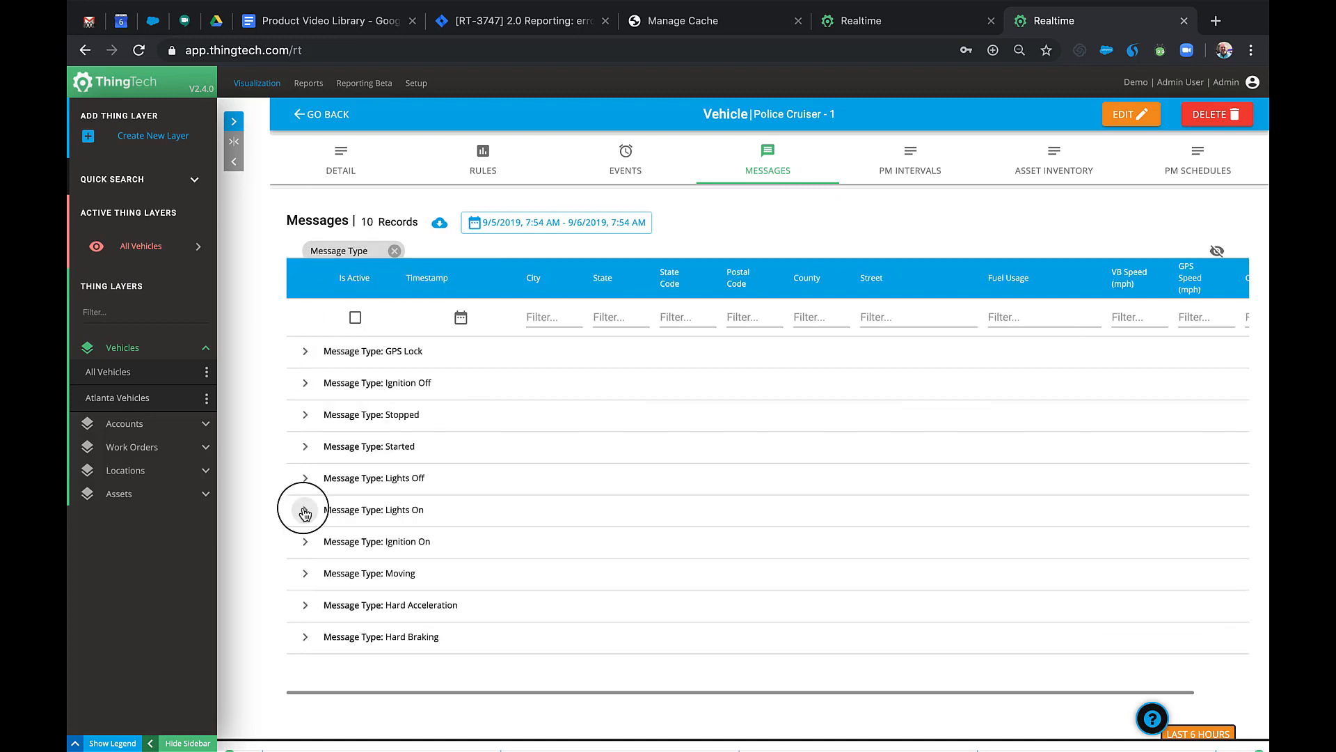
scroll(361, 565, "down", 1)
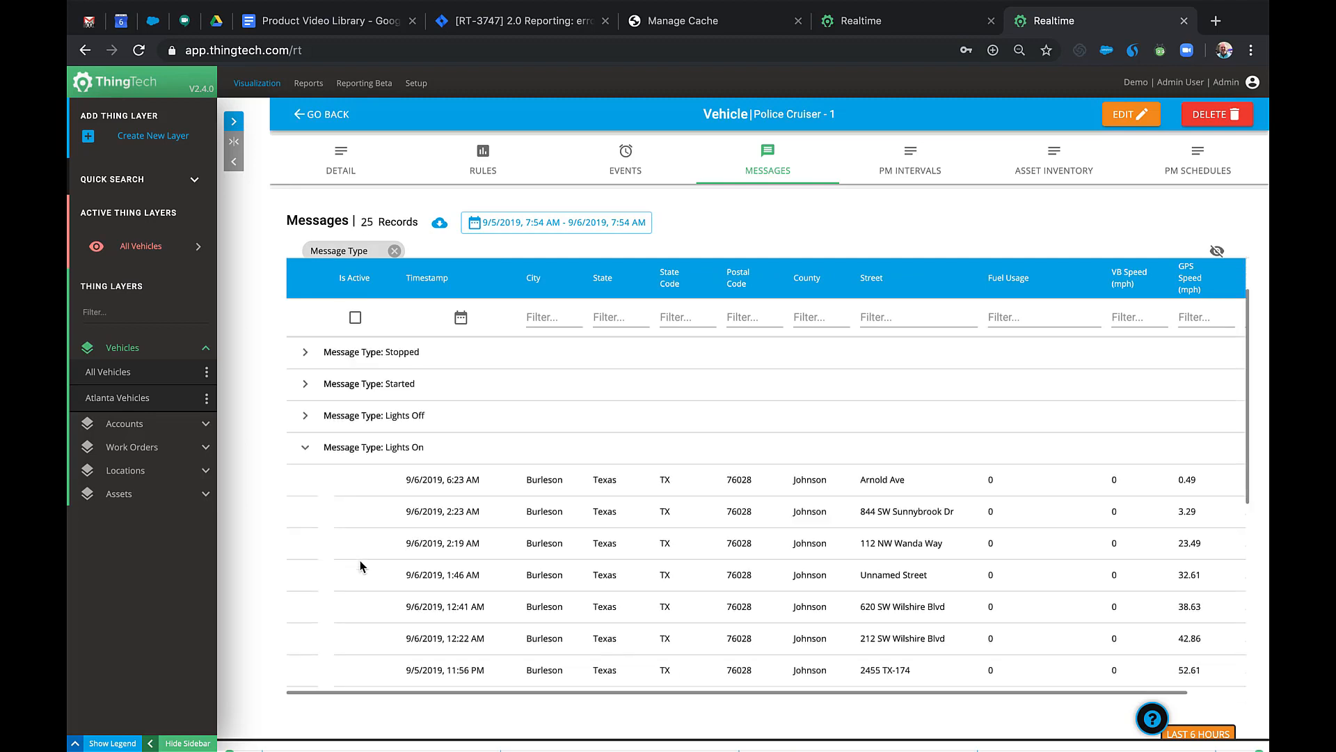
left_click(441, 225)
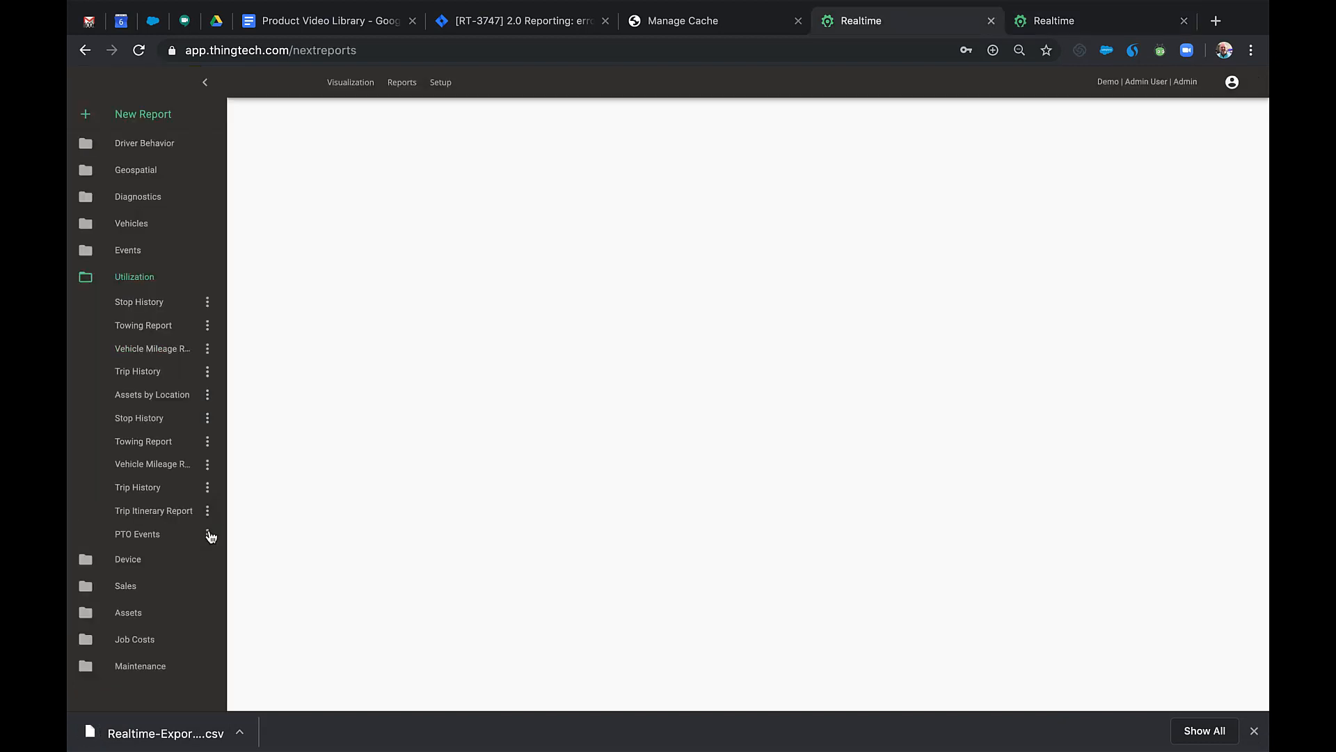
left_click(208, 535)
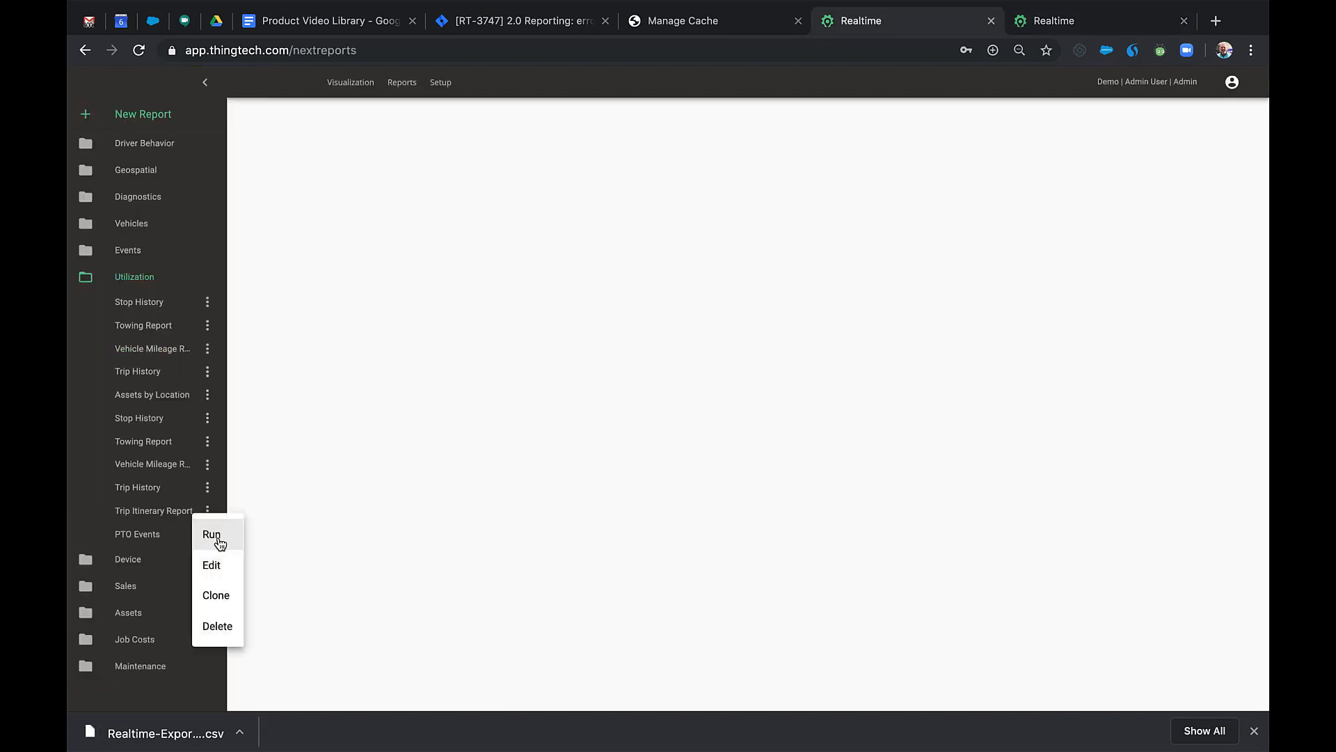
Run the PTO Events report and export it as a landscape PDF.
left_click(213, 539)
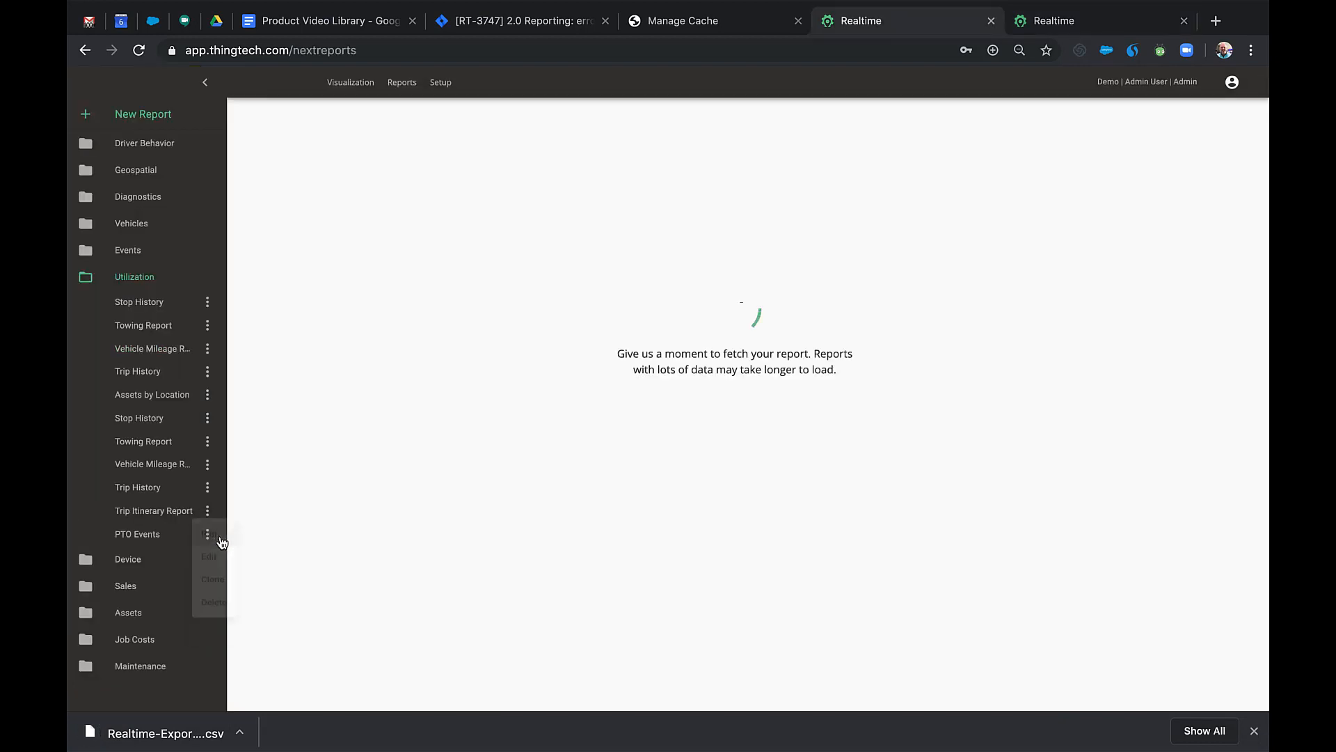
left_click(1254, 730)
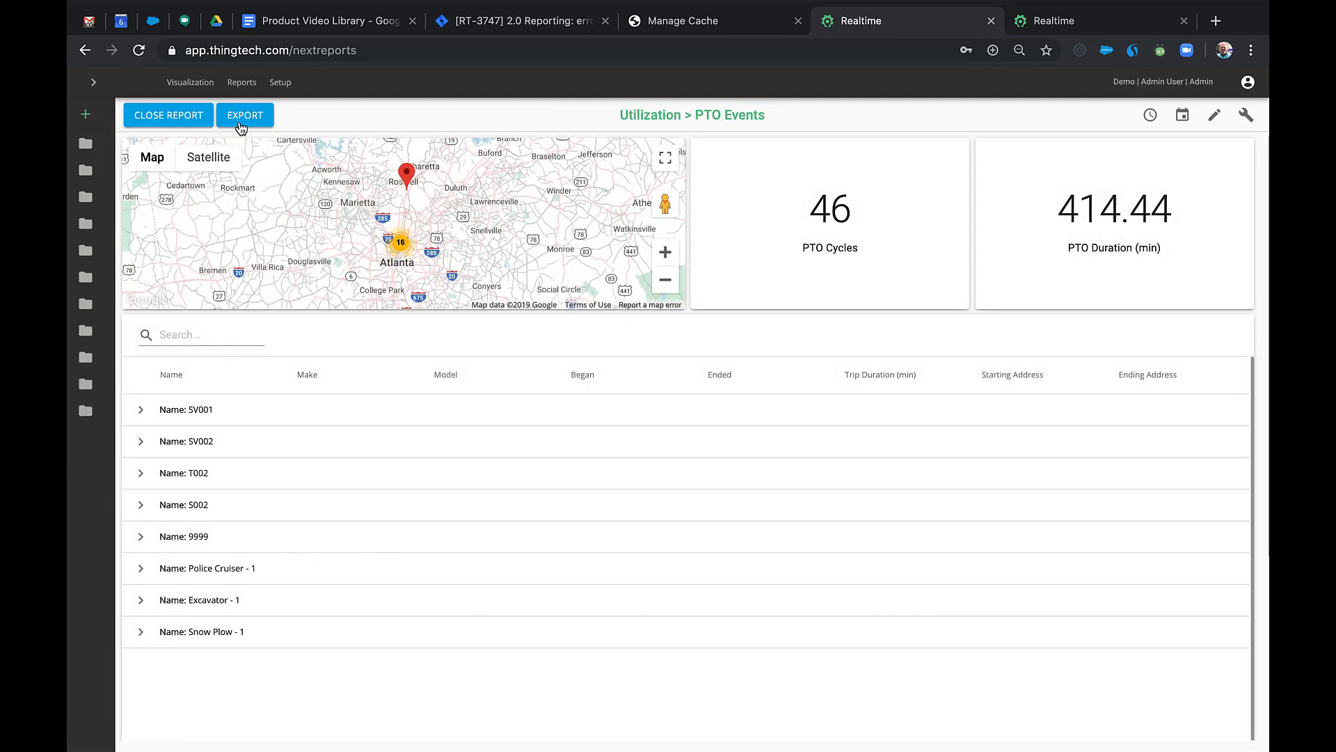
left_click(1148, 116)
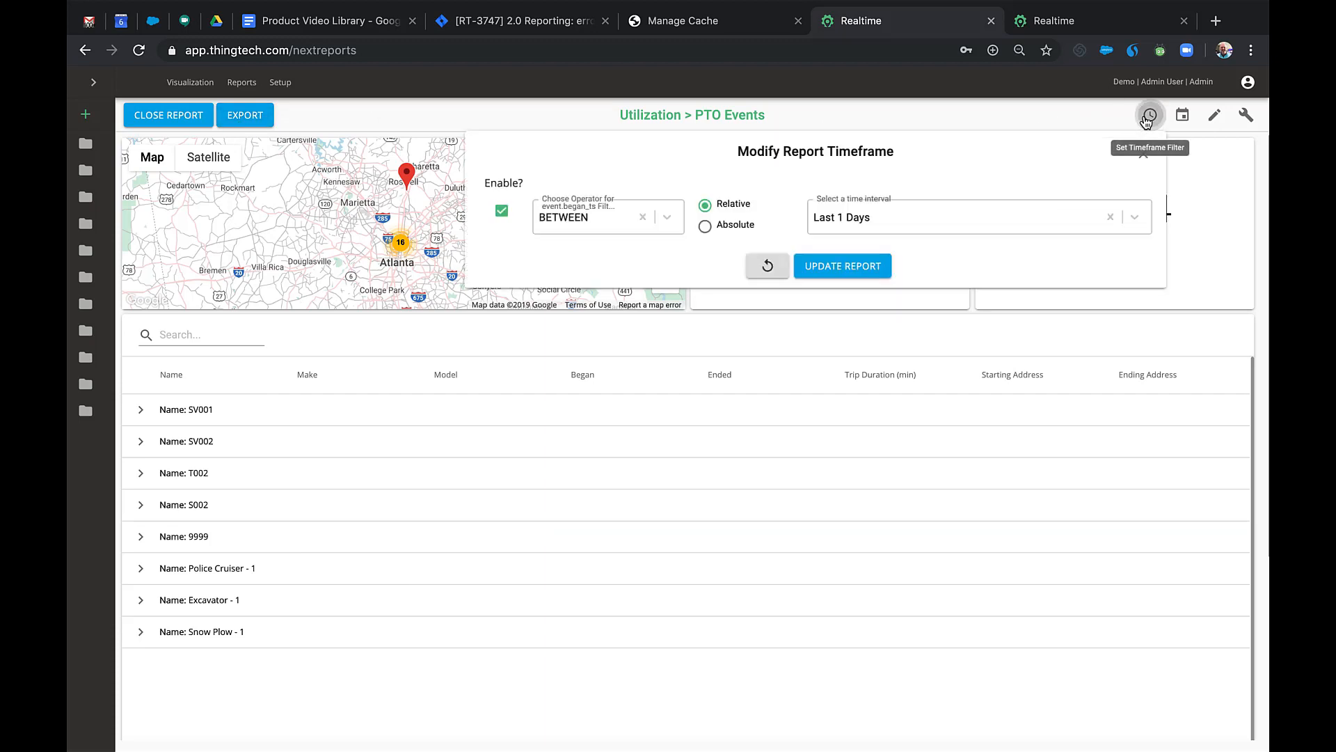
left_click(1142, 157)
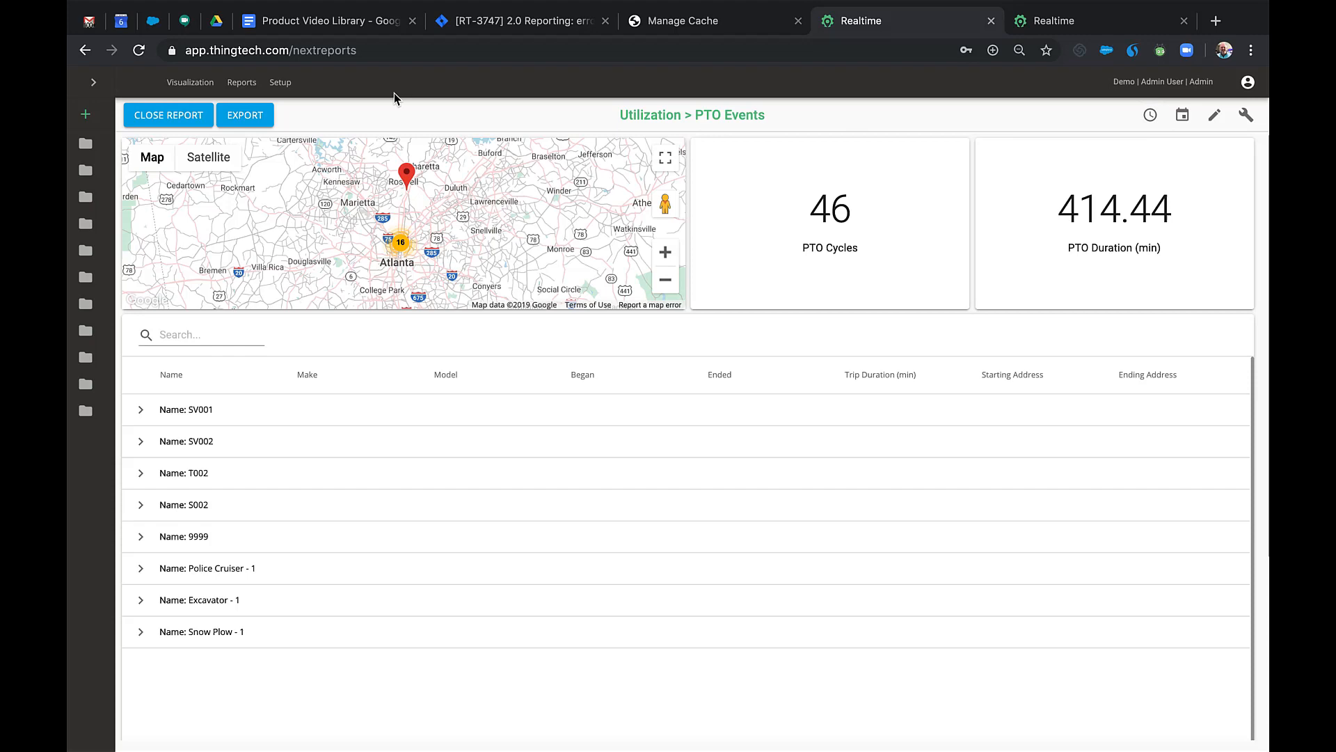
left_click(264, 118)
left_click(298, 146)
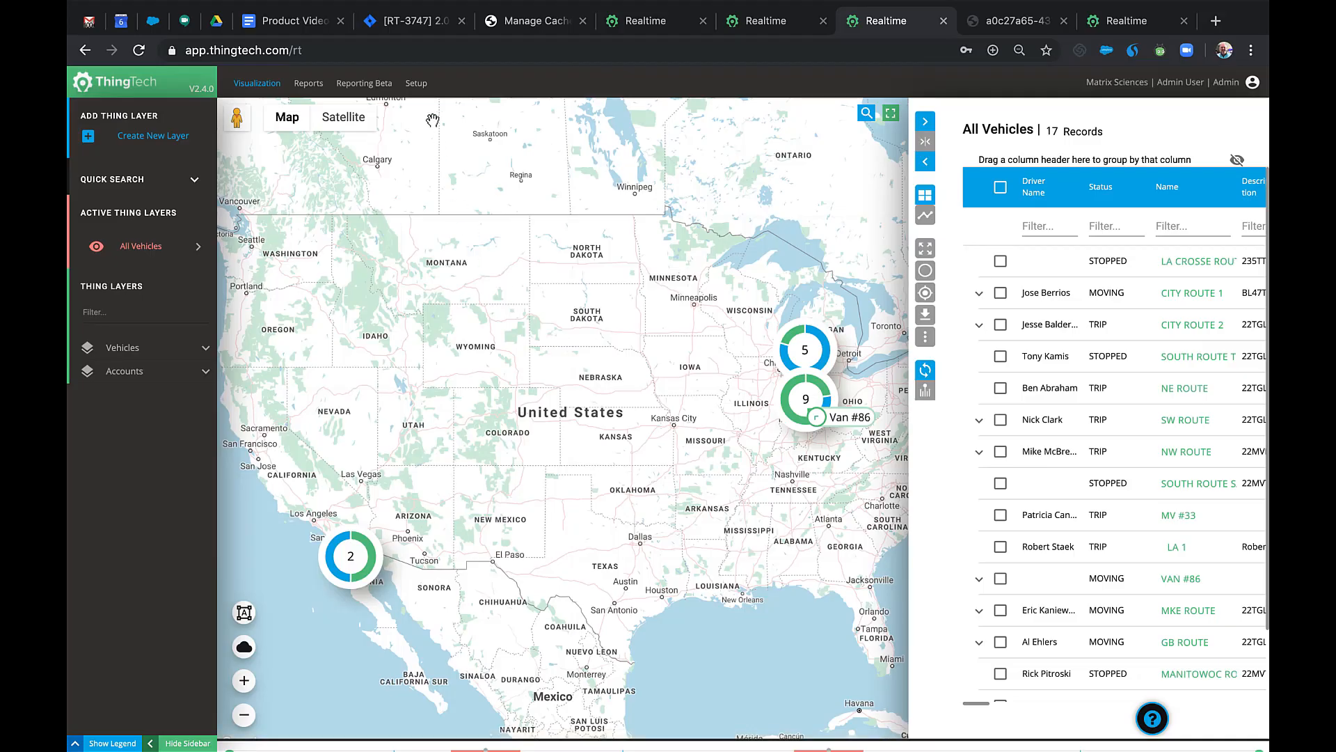
Review the Los Angeles group's vehicle permissions via Vehicles > Manage Permissions.
left_click(419, 84)
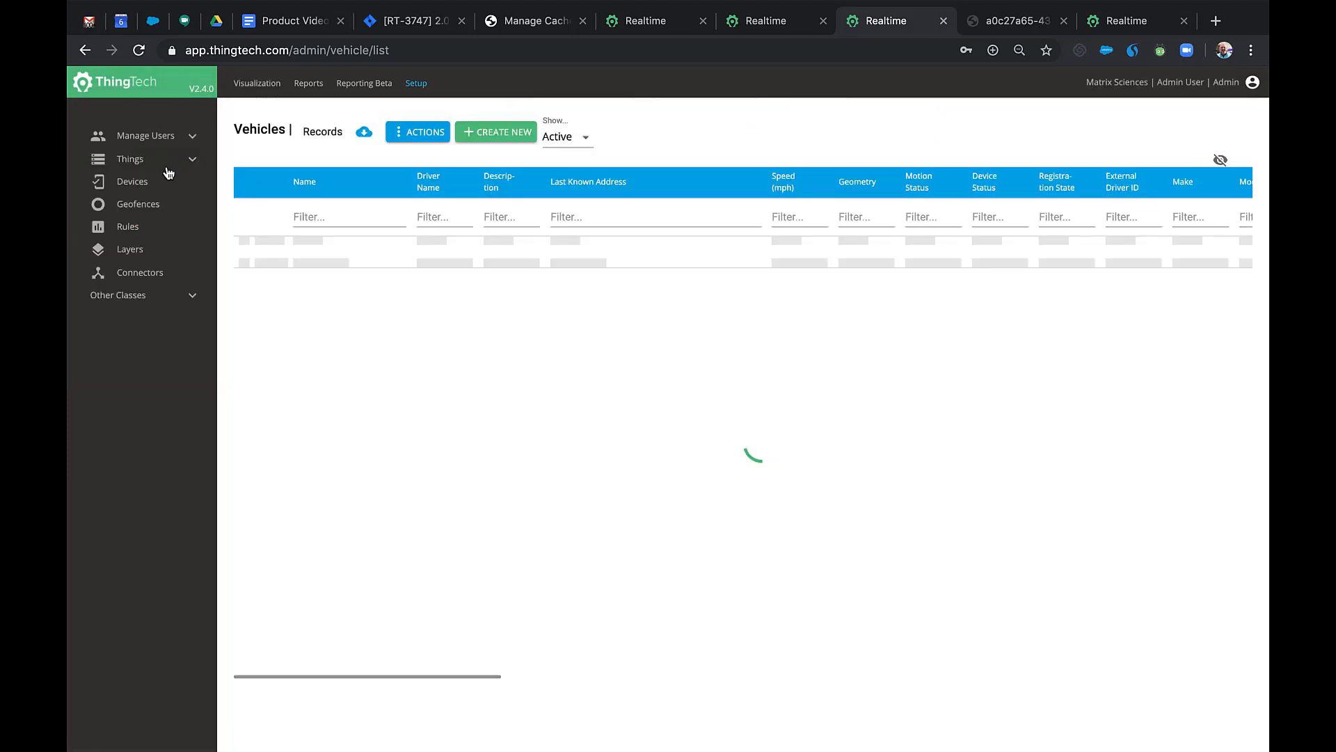
left_click(182, 165)
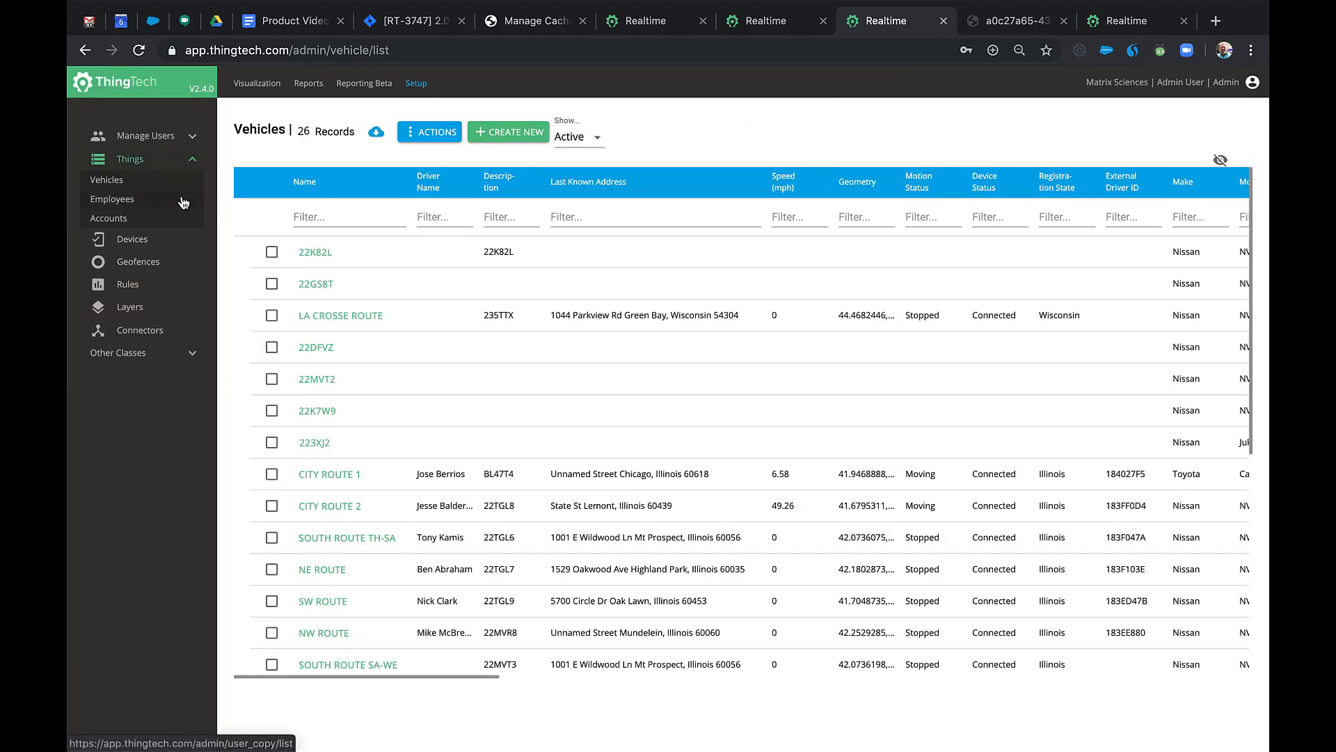
left_click(428, 135)
left_click(451, 145)
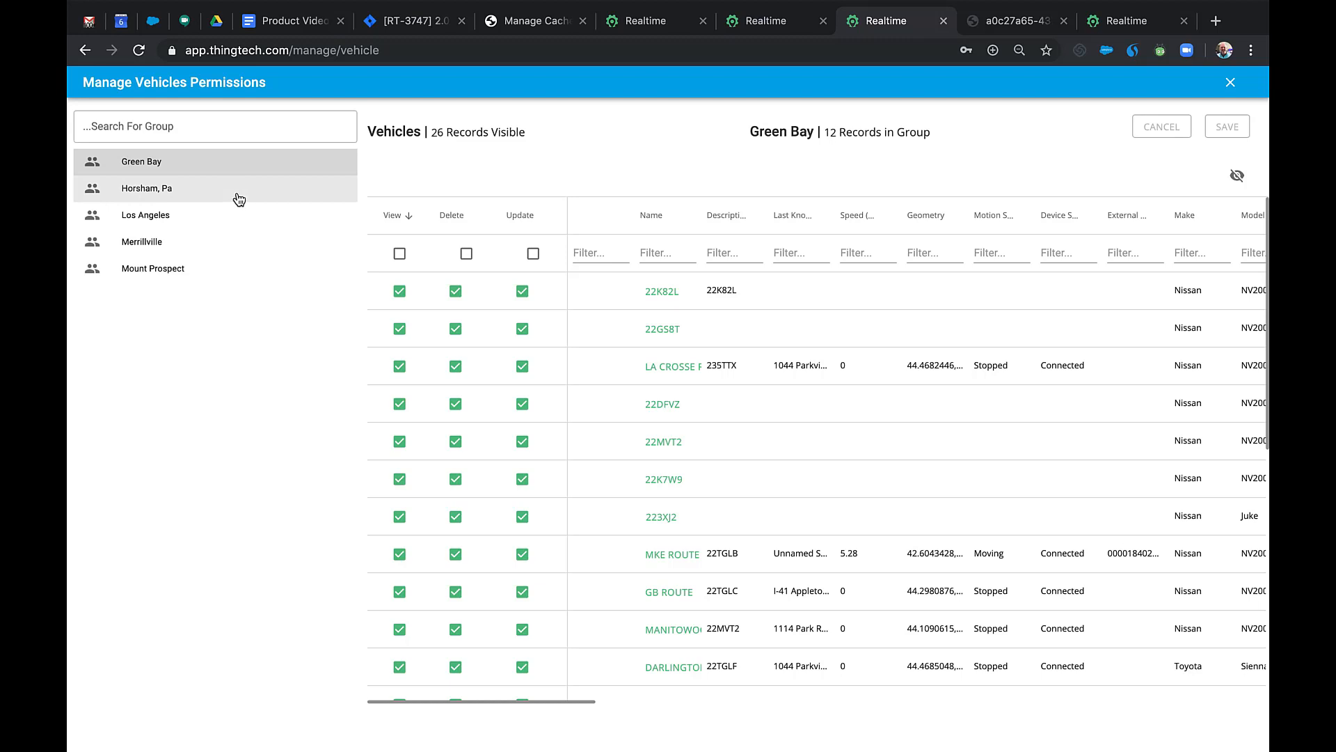
left_click(164, 220)
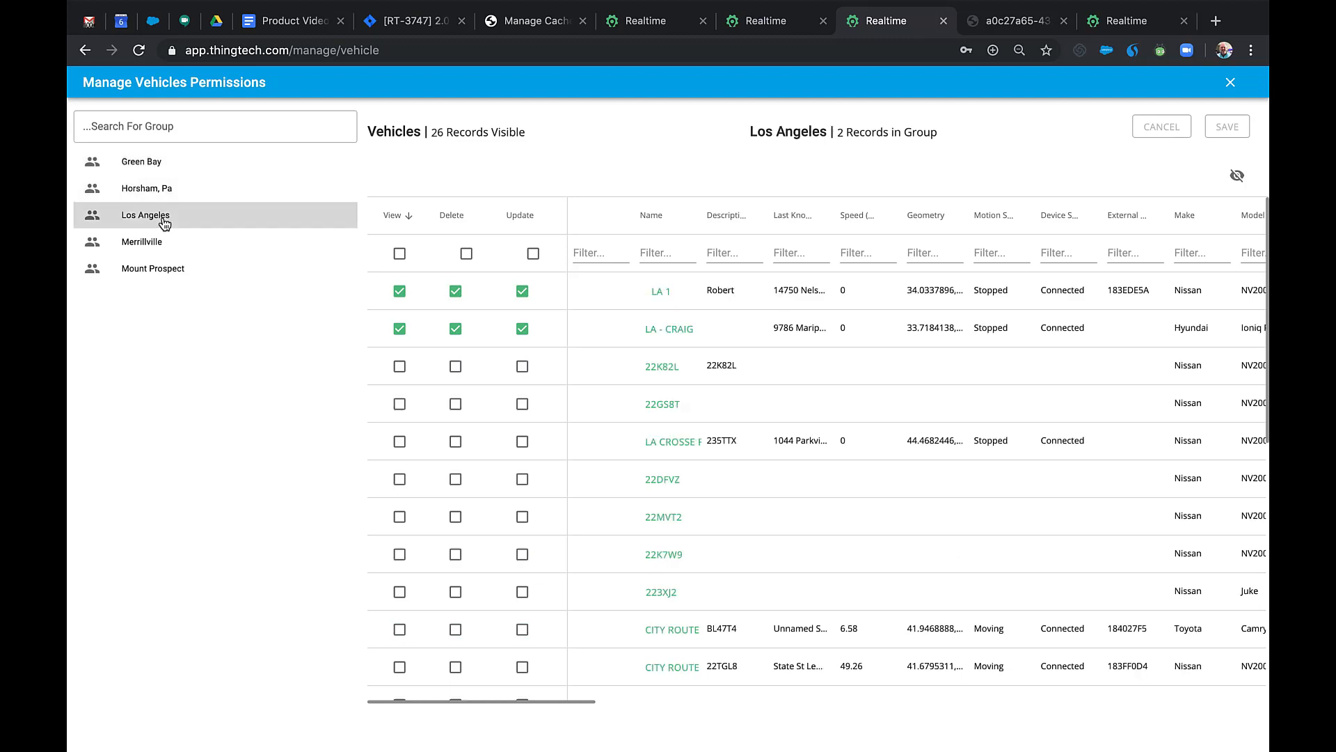
left_click(1230, 84)
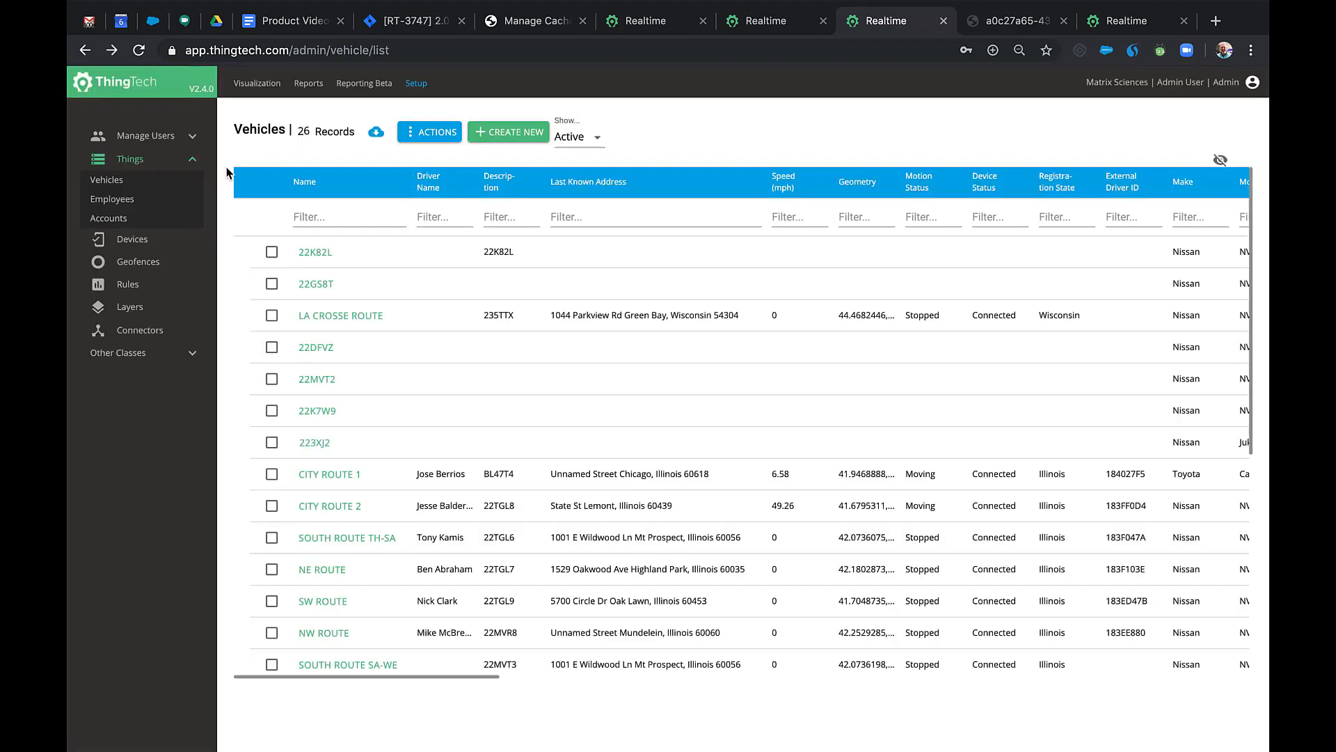
View the Los Angeles user group's members, then switch to the QA site's vehicle map.
left_click(188, 137)
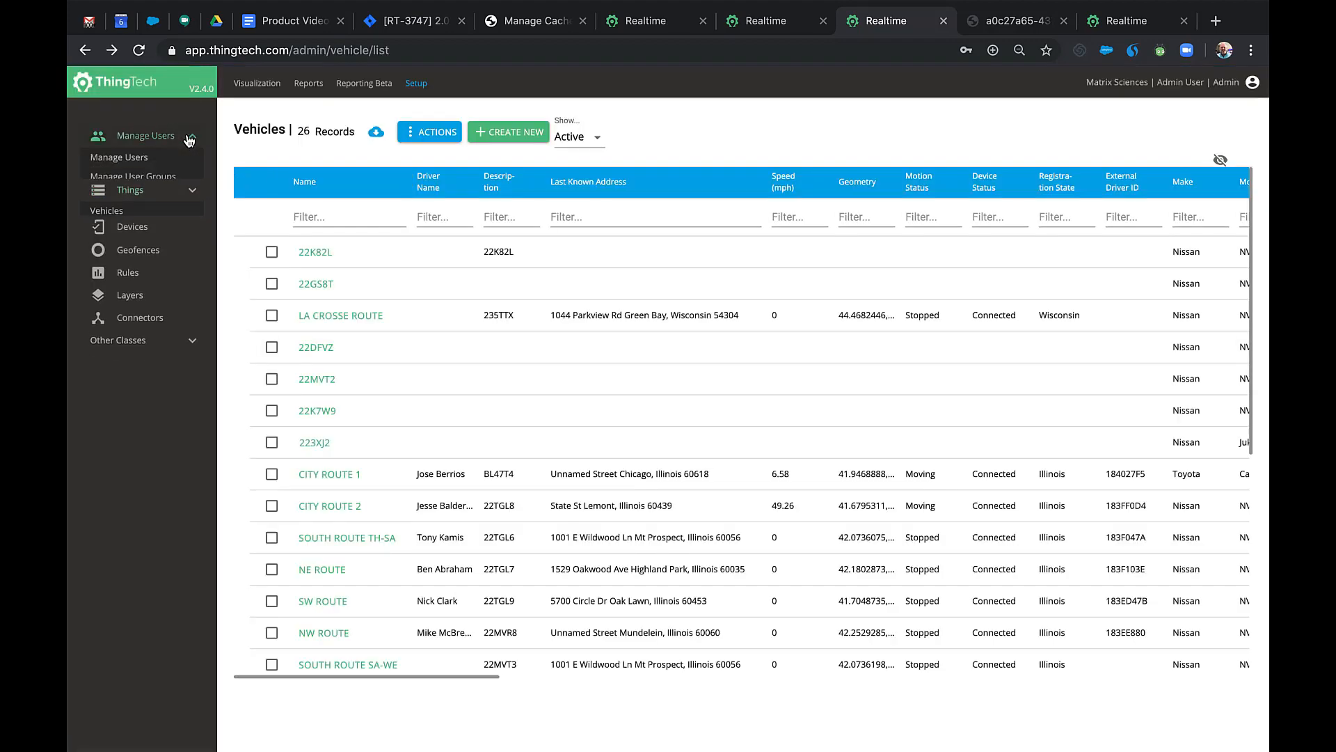
left_click(156, 182)
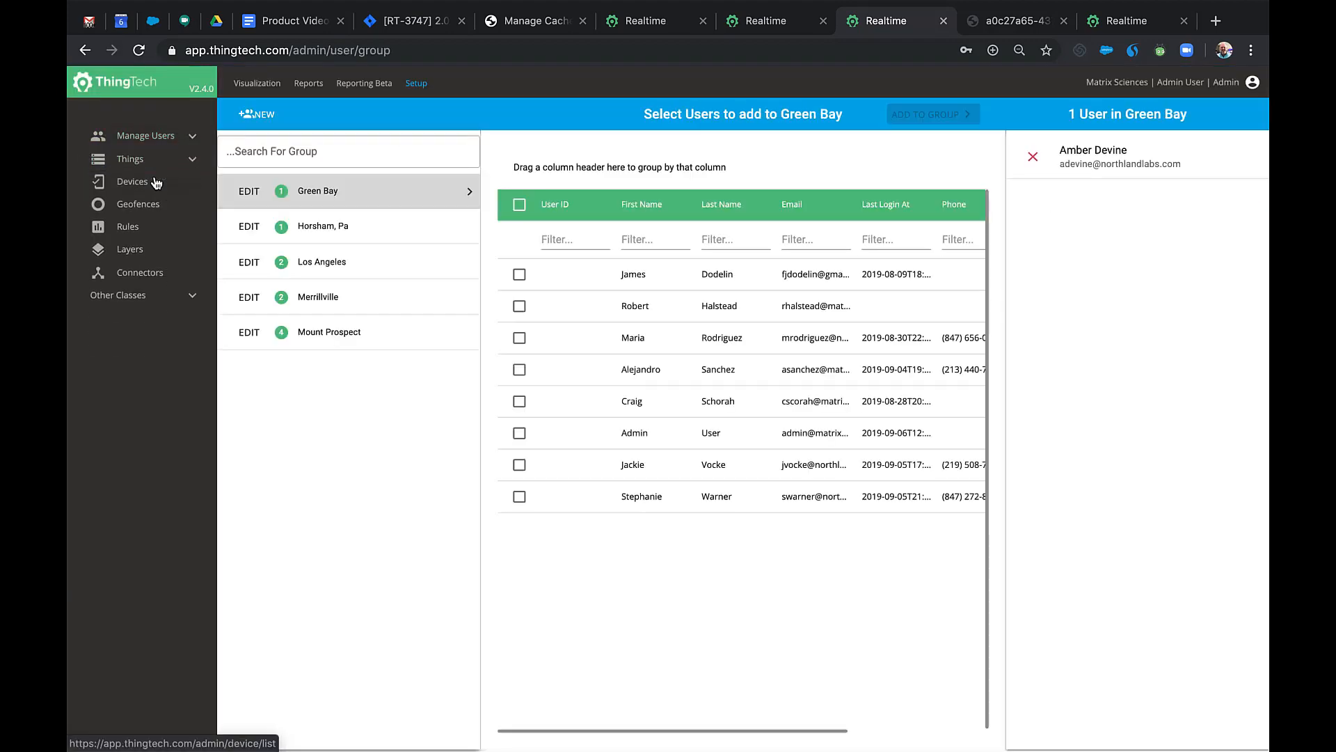
left_click(329, 265)
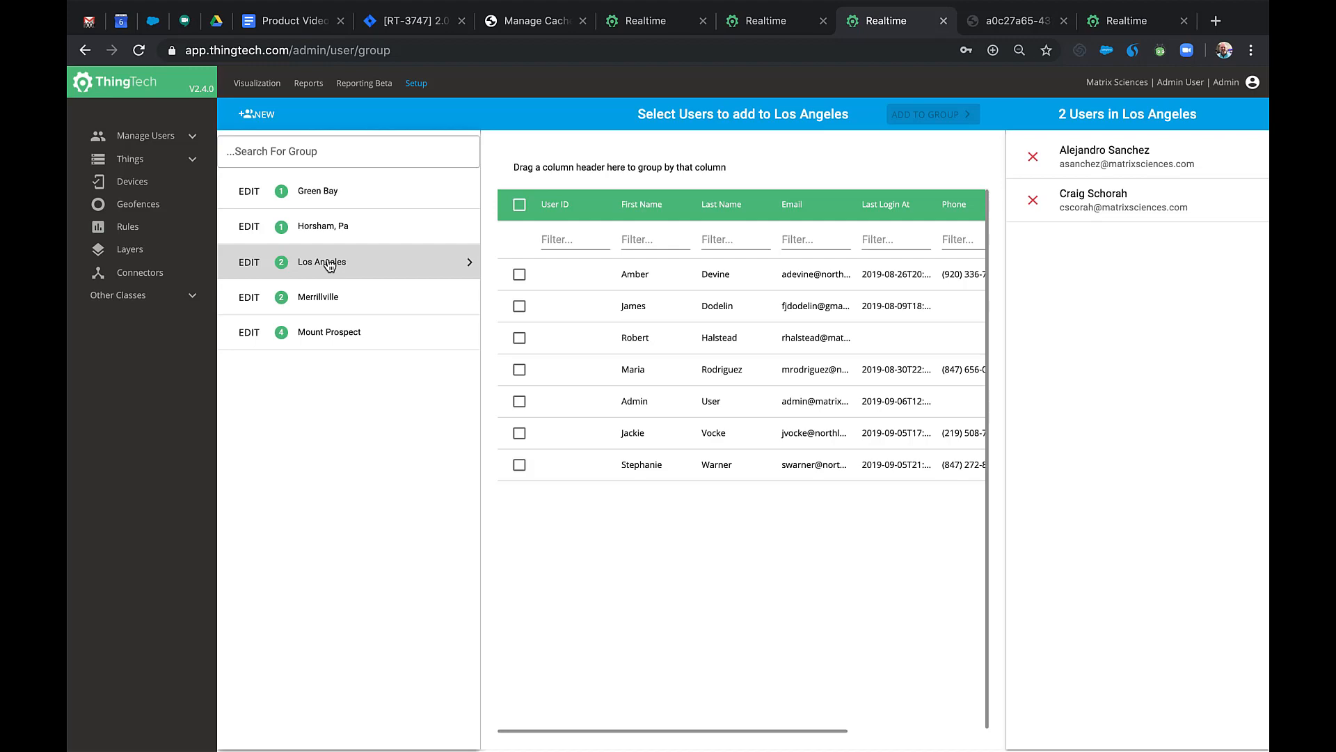
left_click(1126, 21)
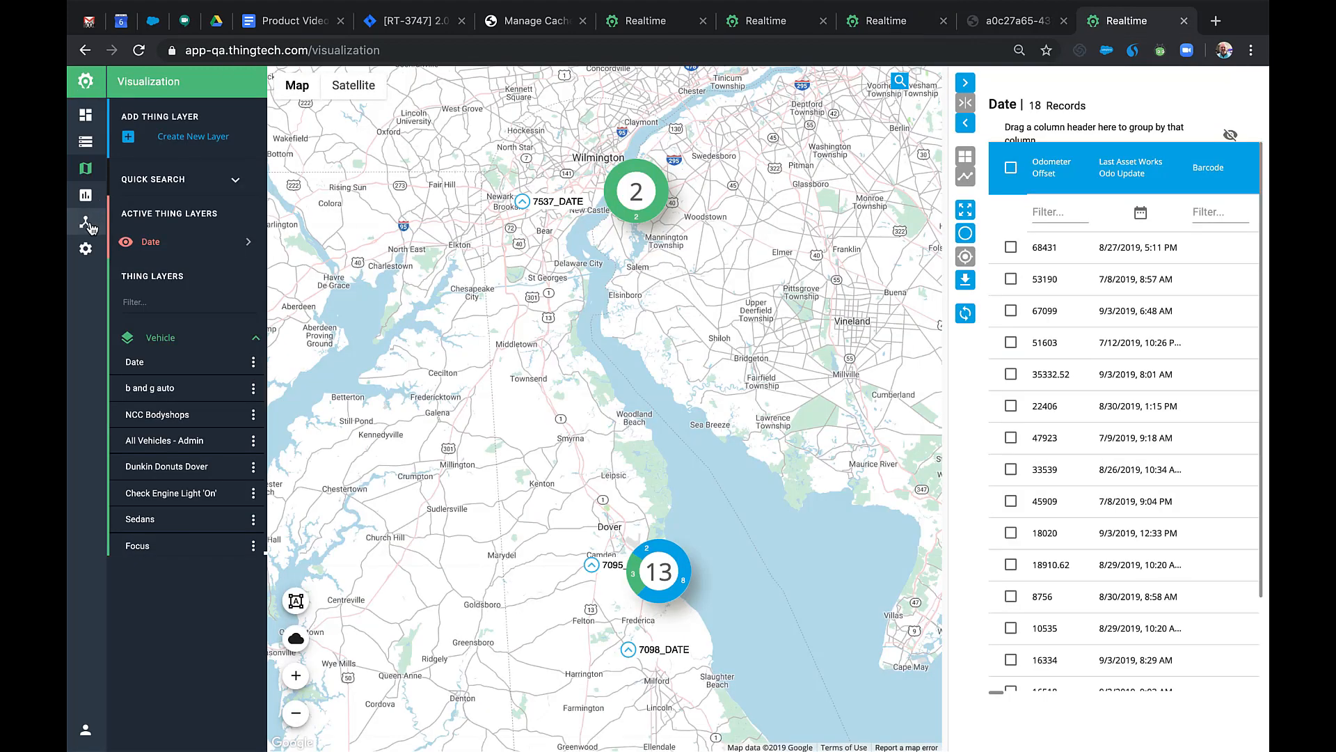
Create a new permission group named Construction with criteria-based membership.
left_click(87, 224)
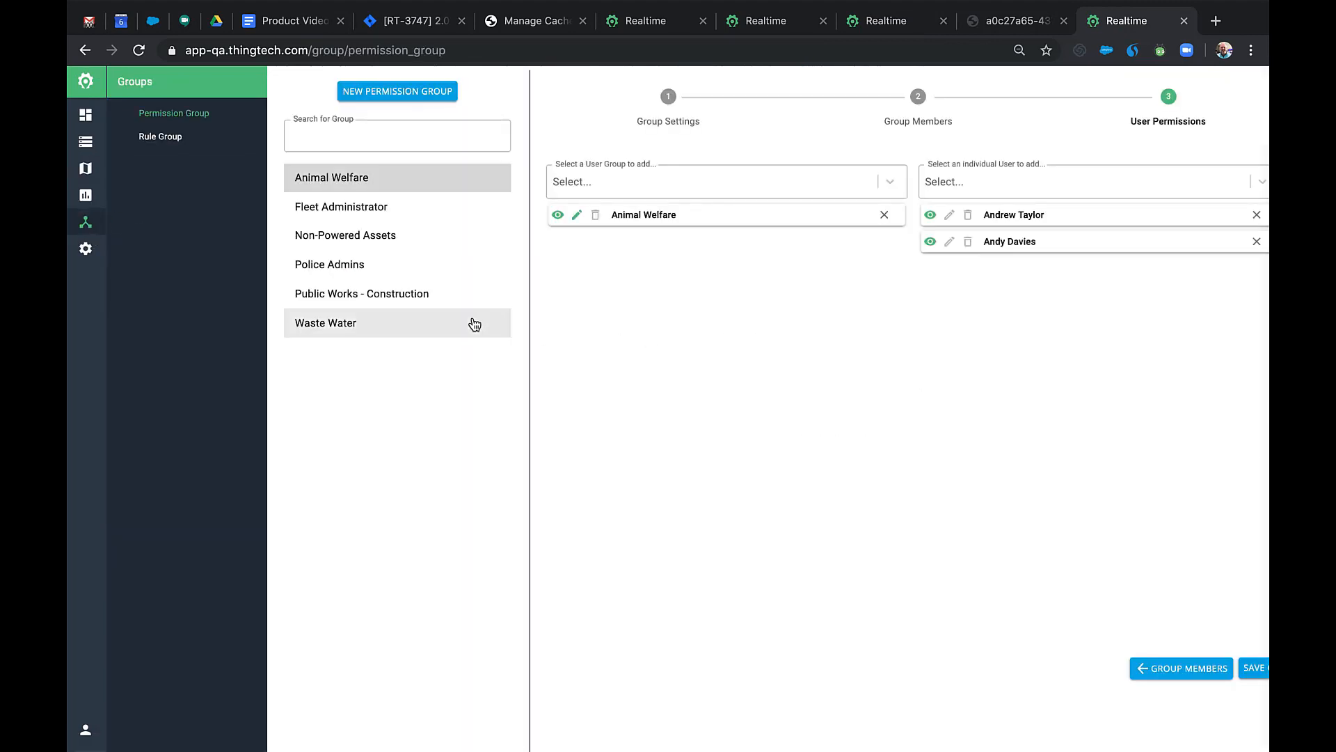
left_click(426, 97)
left_click(668, 193)
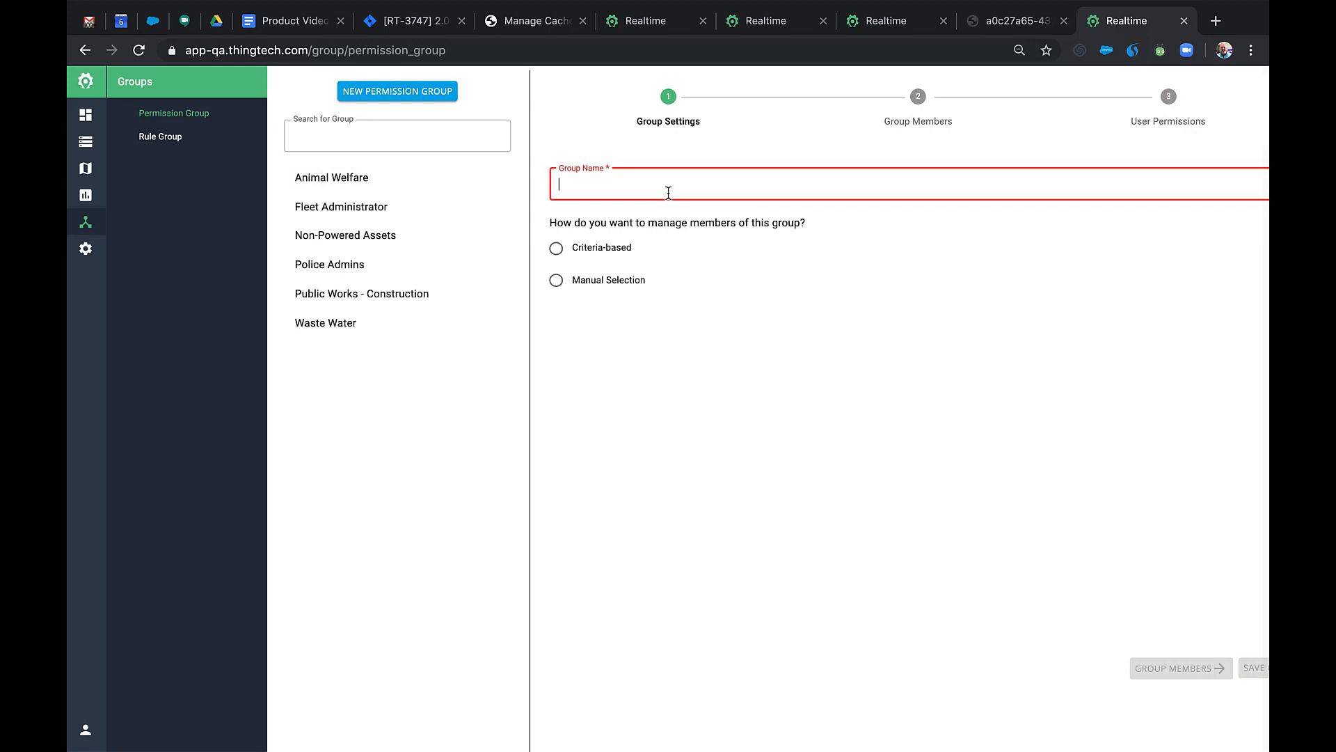
type("Construction")
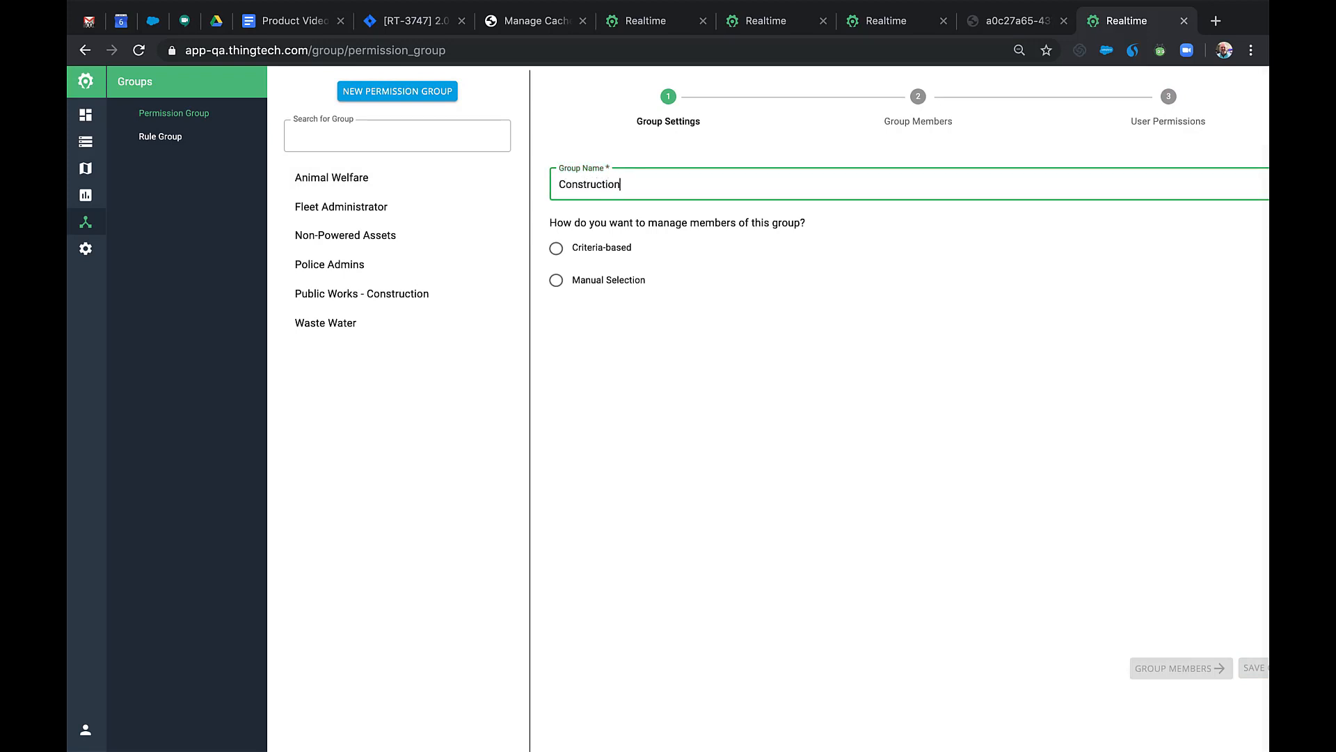
left_click(556, 251)
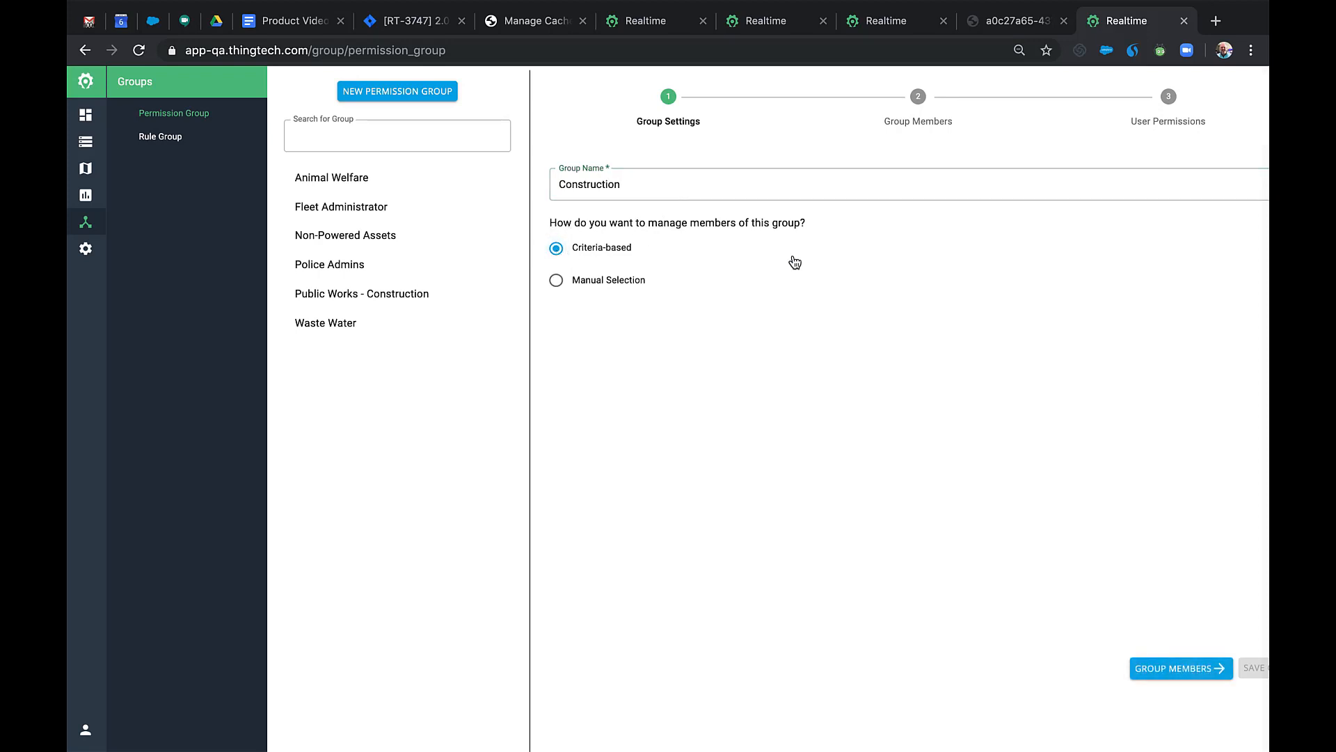
Define the group's members with a Vehicle class filter on the Department field.
left_click(1178, 668)
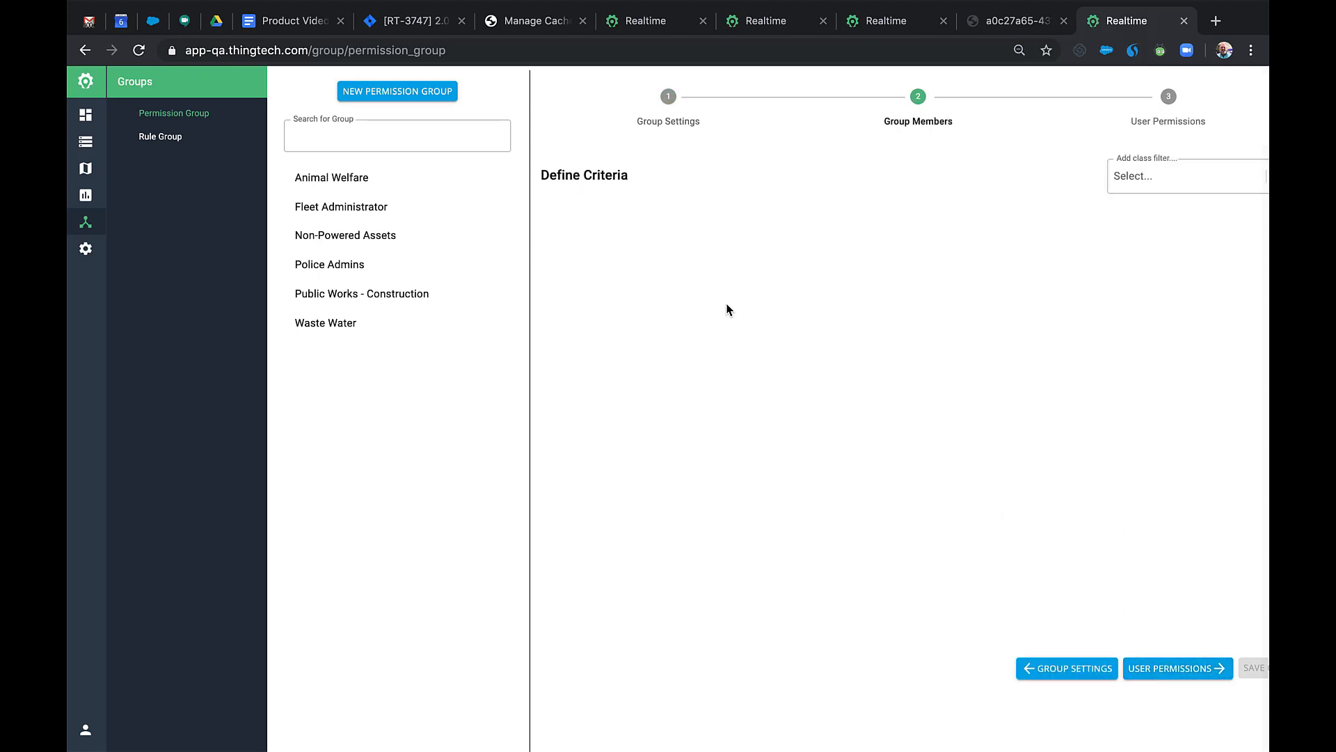
left_click(1133, 176)
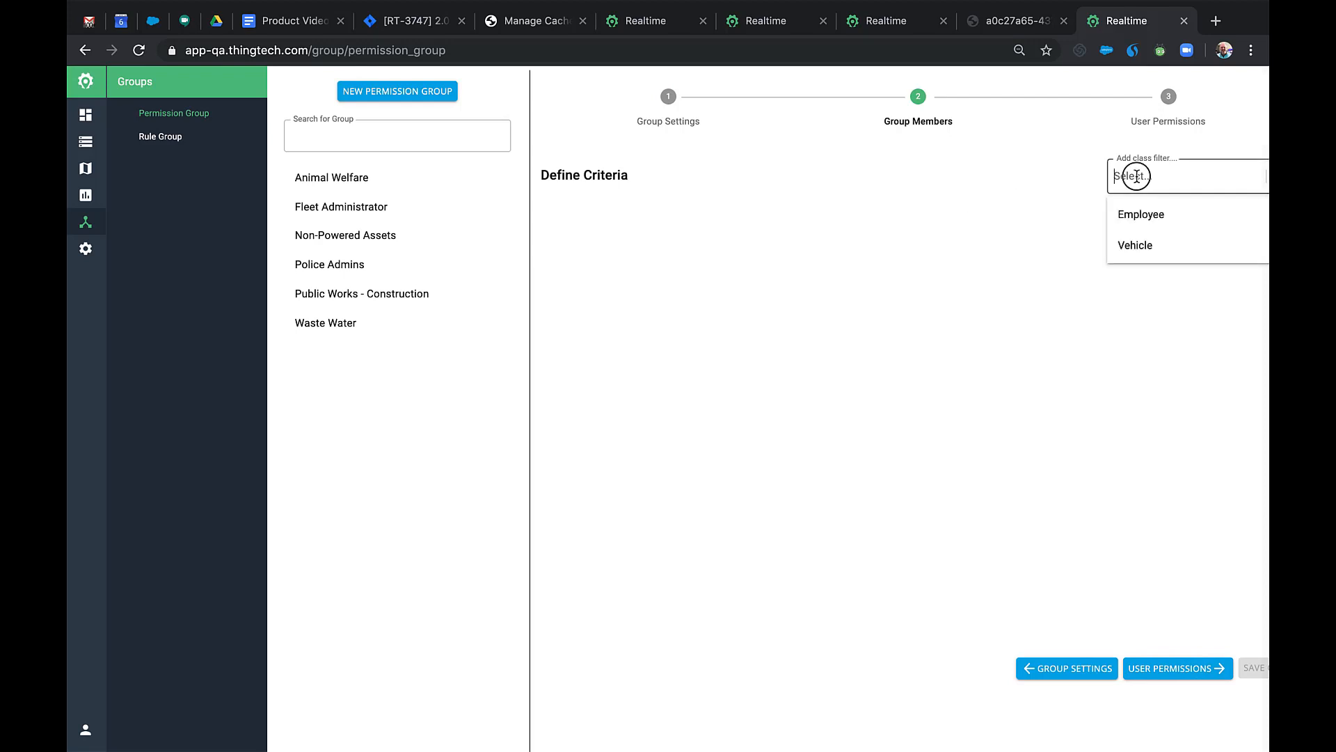
left_click(1140, 250)
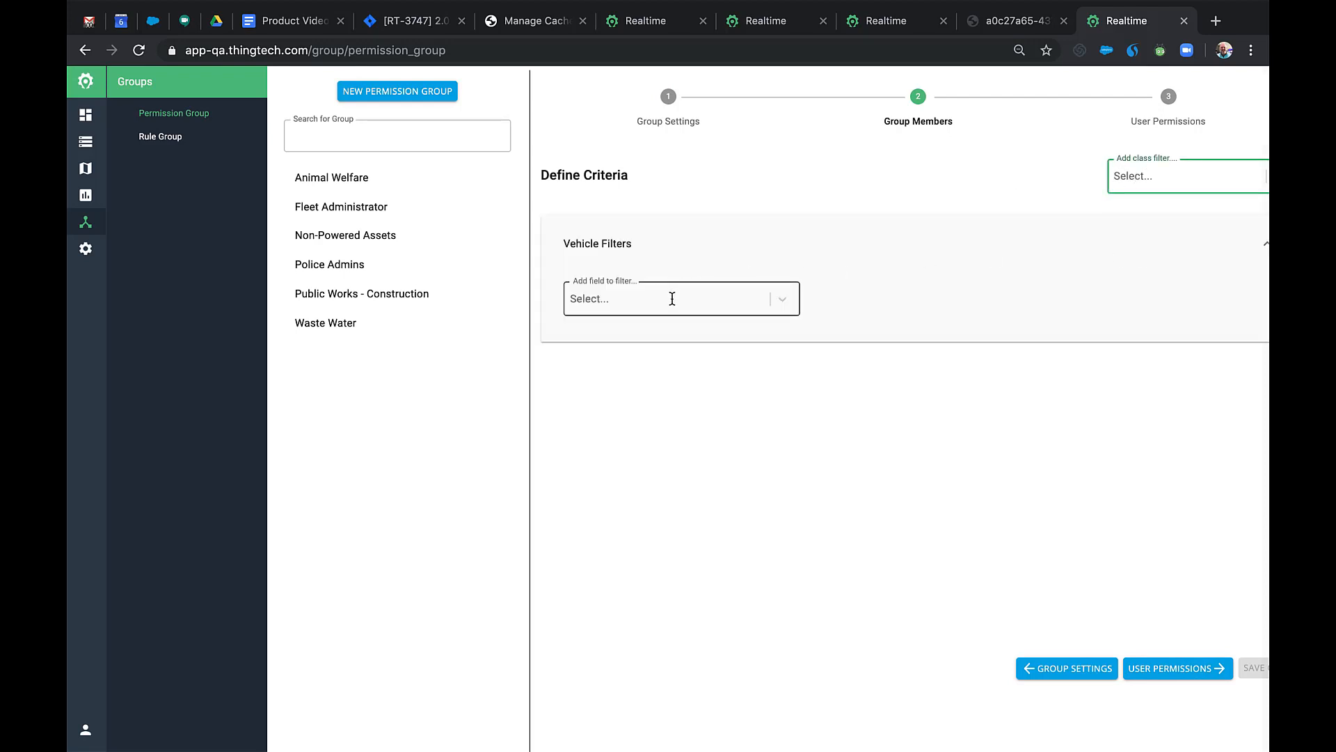
left_click(672, 299)
type("dep")
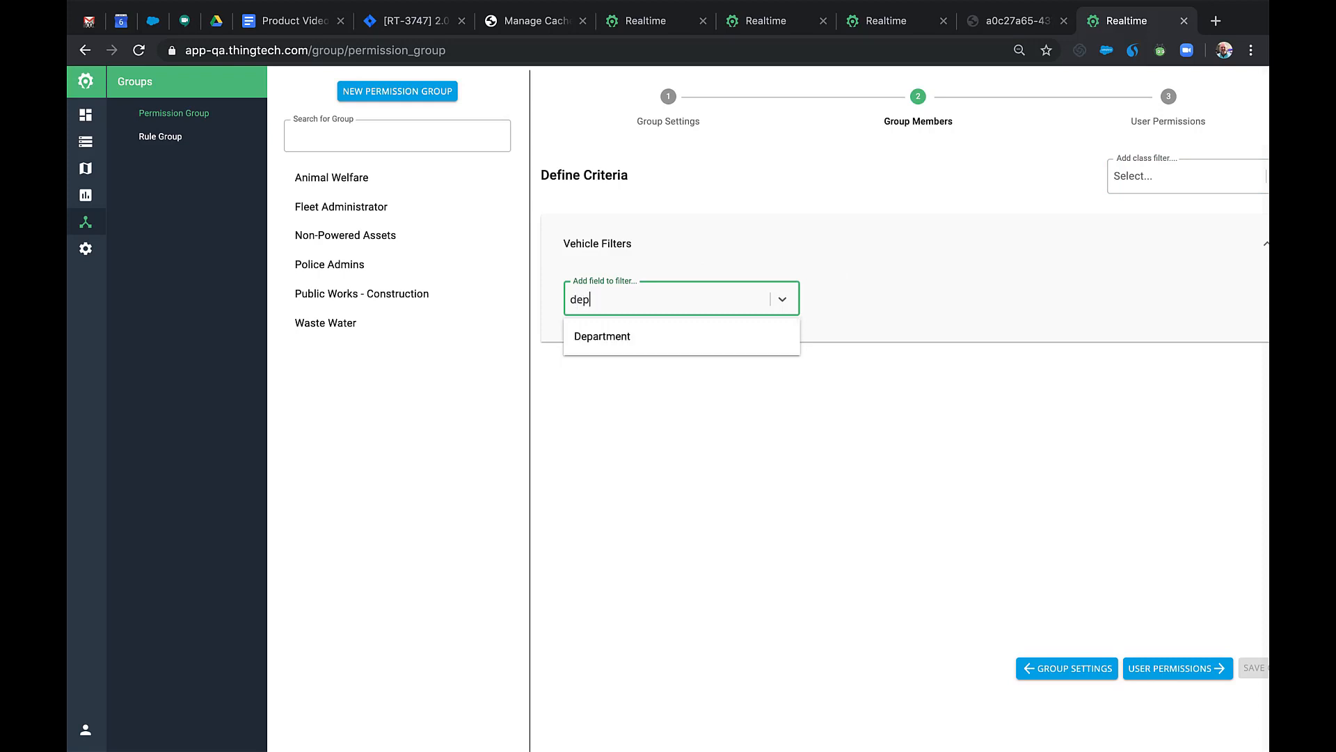
left_click(624, 337)
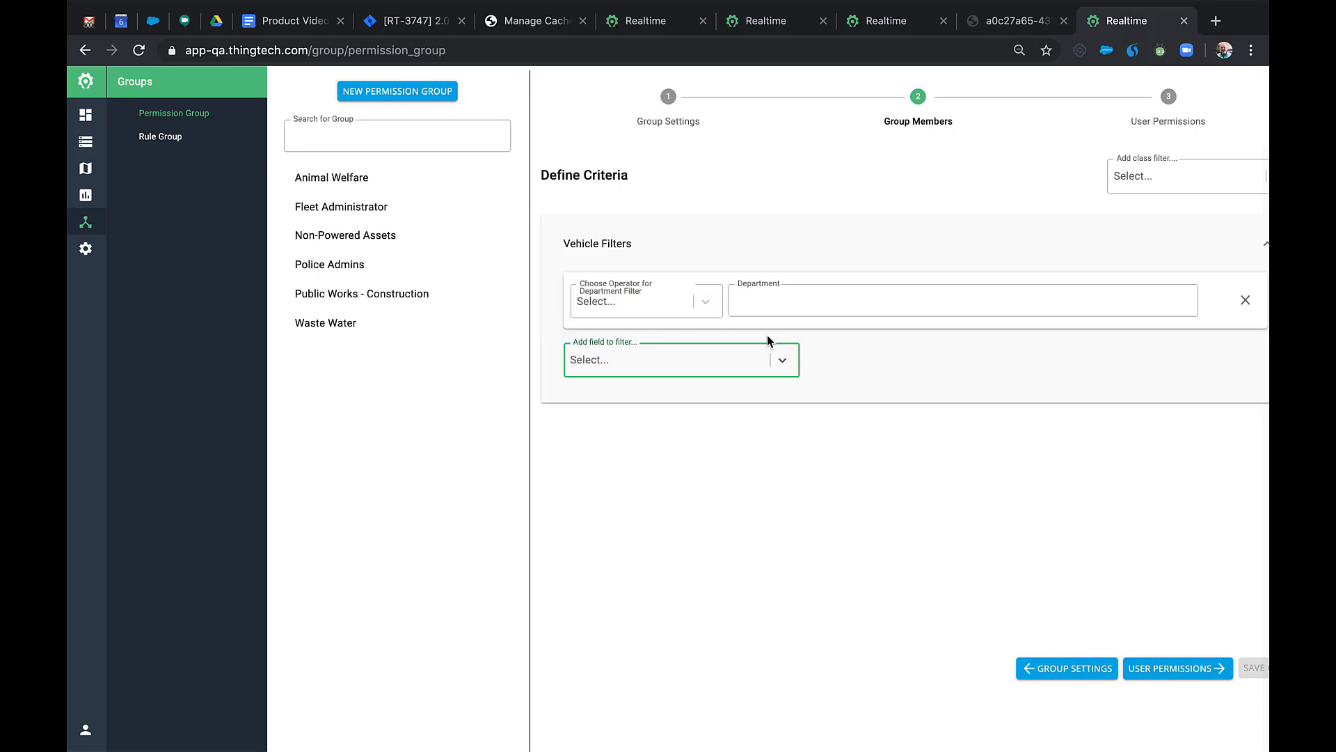
left_click(812, 304)
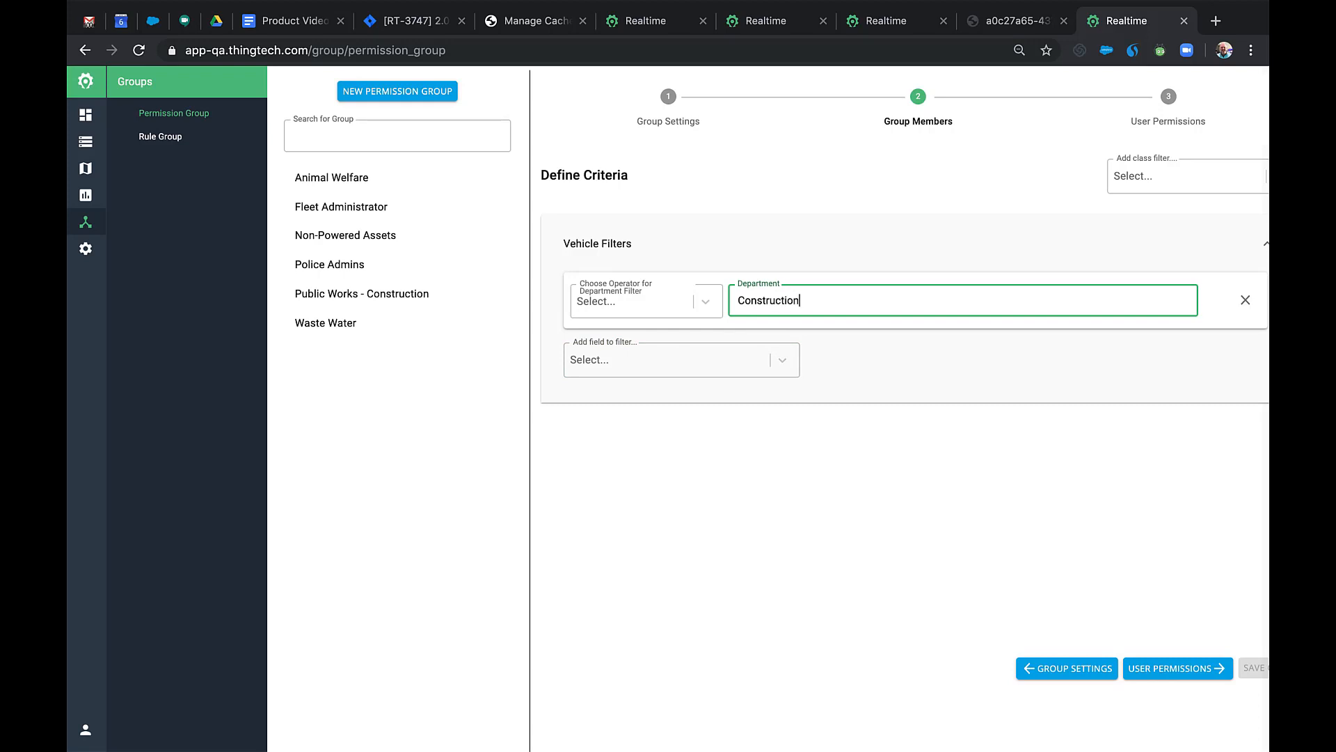
Add the Cargo Vans and Environmental Crimes user groups with view permission.
left_click(1159, 669)
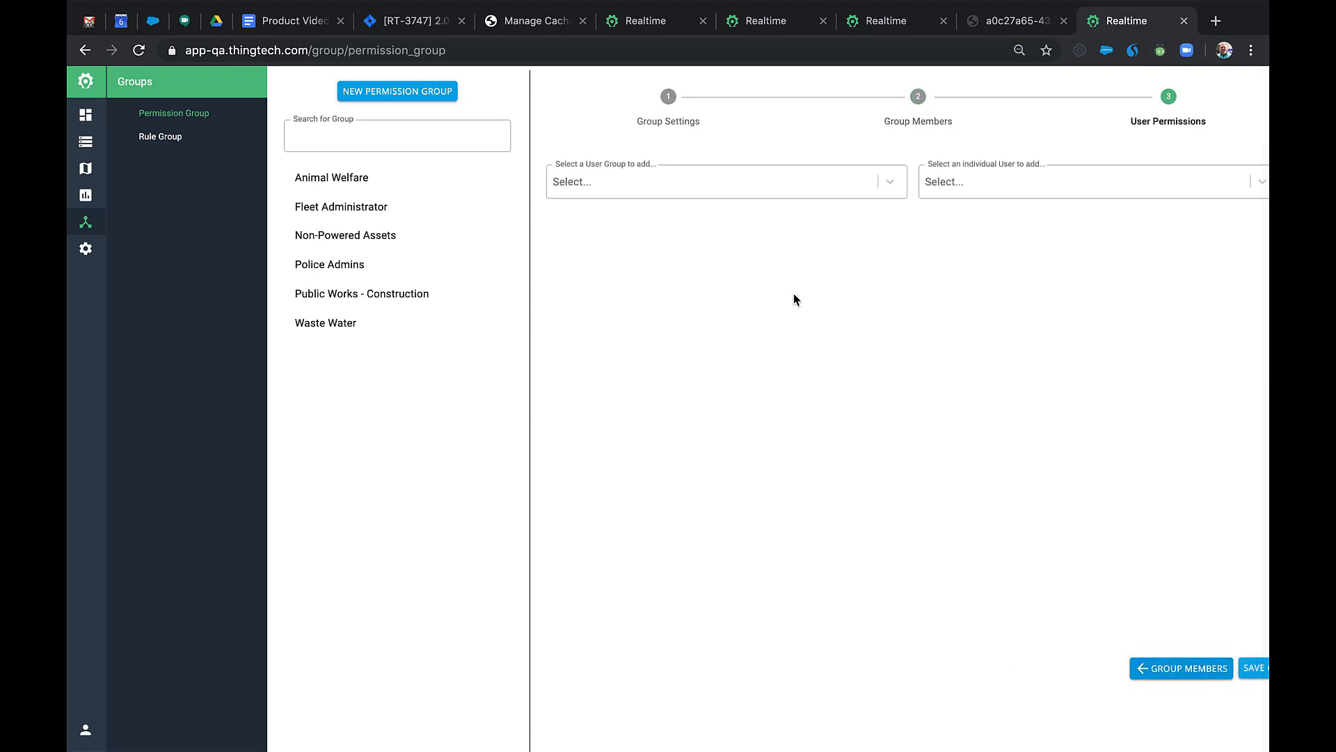
left_click(888, 182)
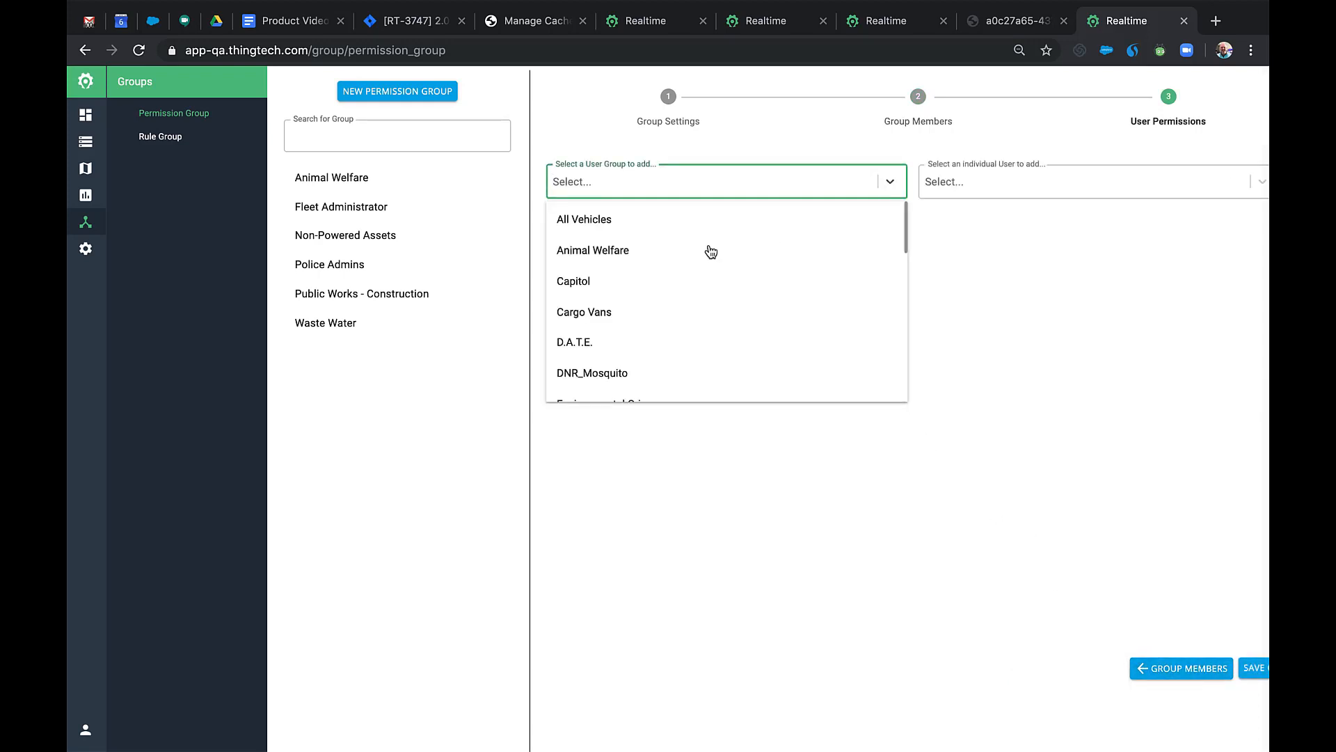
left_click(597, 311)
left_click(600, 187)
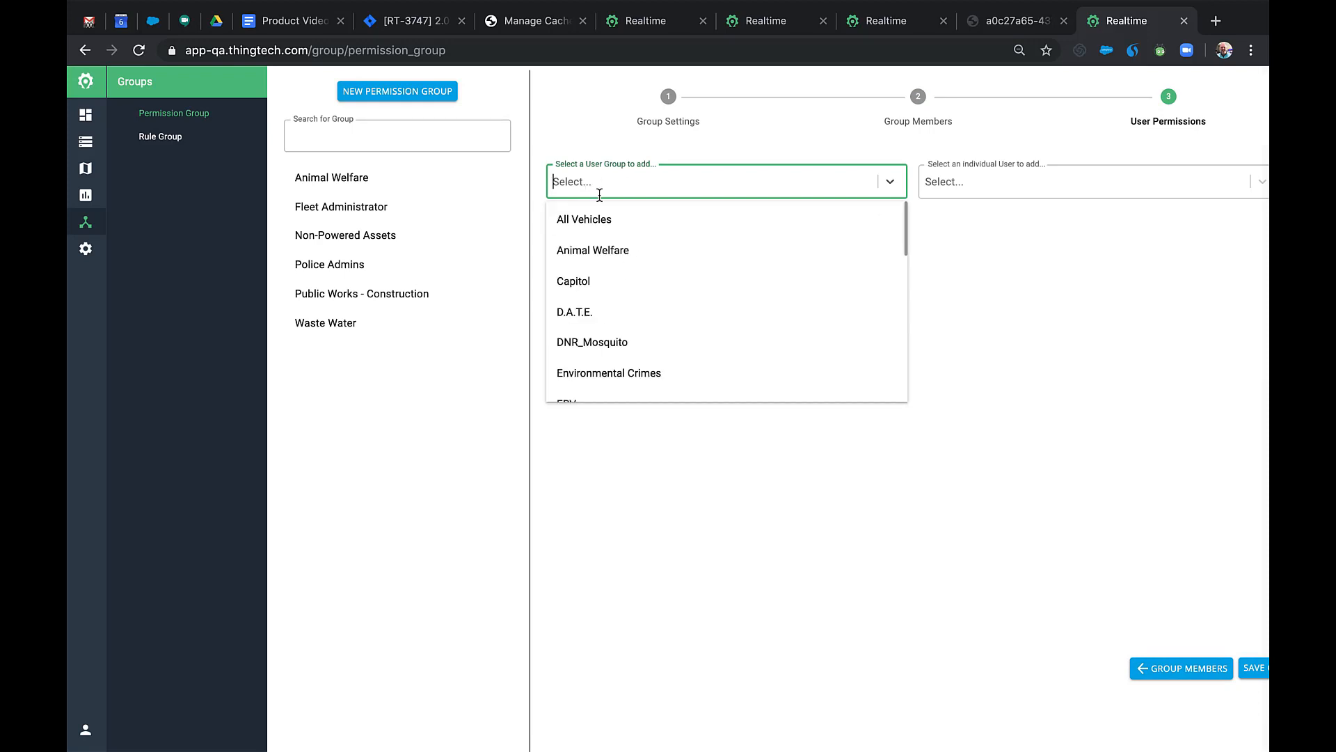
left_click(608, 376)
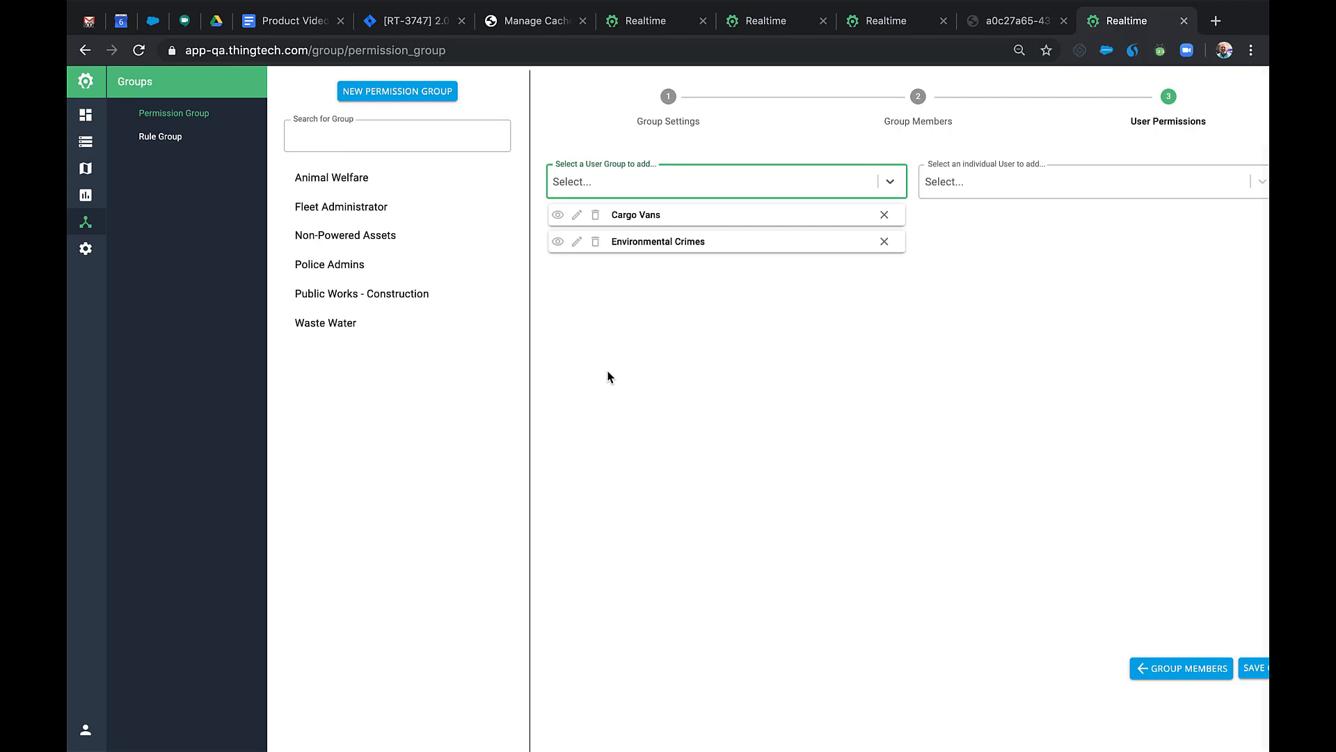
left_click(557, 214)
left_click(558, 242)
Add two individual users, the first view-only and the second with view, edit and delete.
left_click(953, 183)
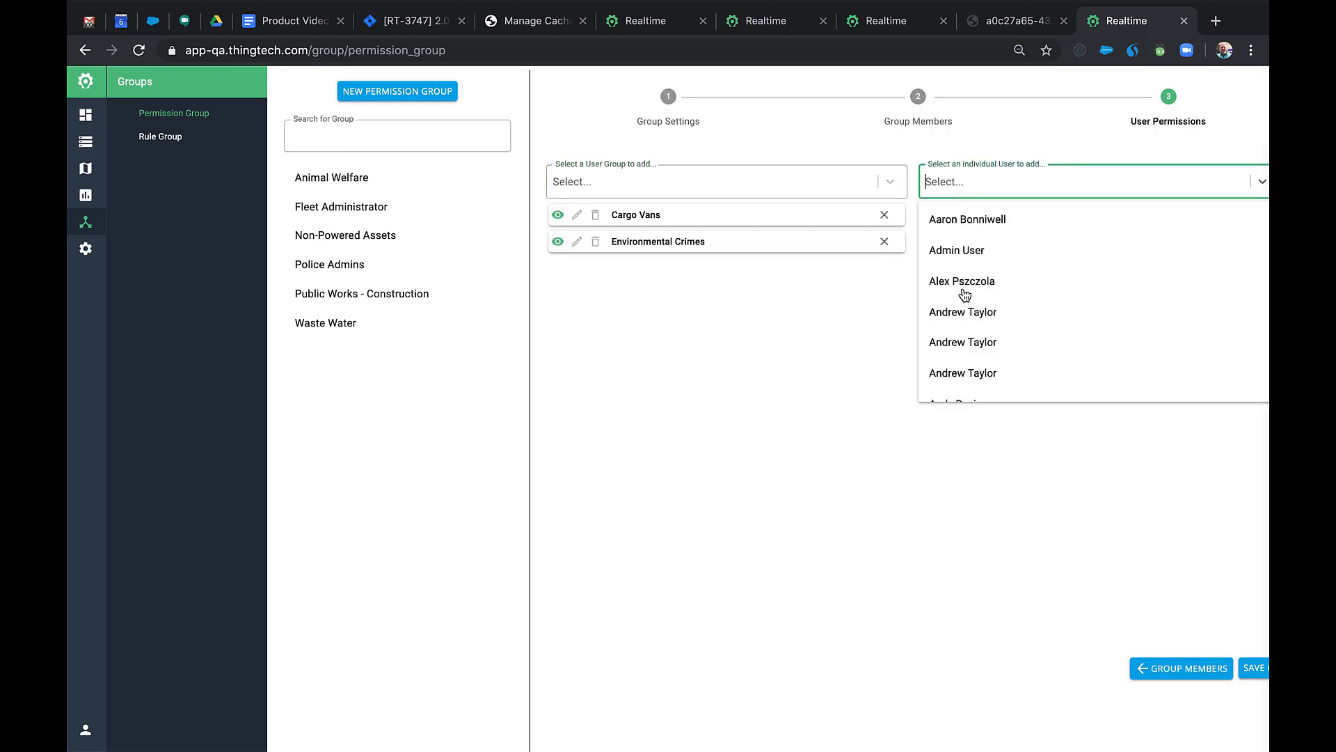
left_click(964, 287)
left_click(930, 215)
left_click(963, 177)
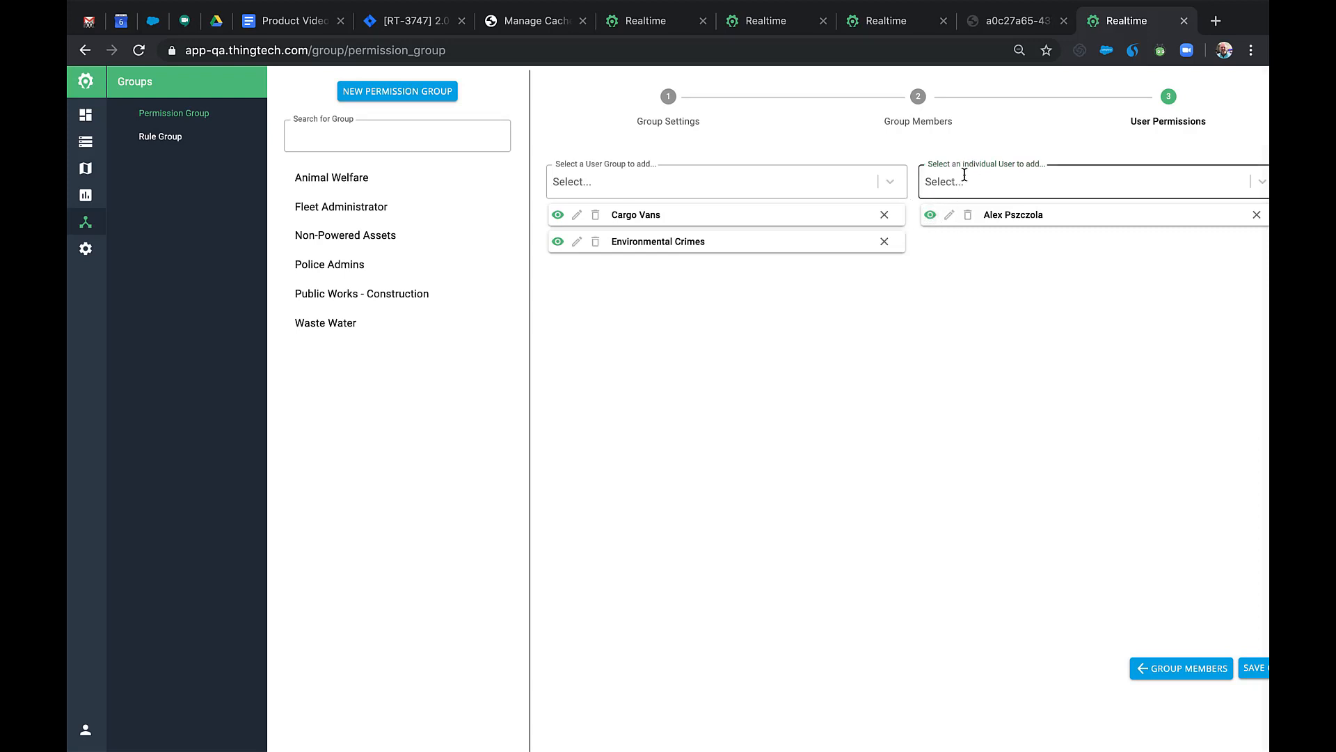
left_click(962, 217)
left_click(932, 242)
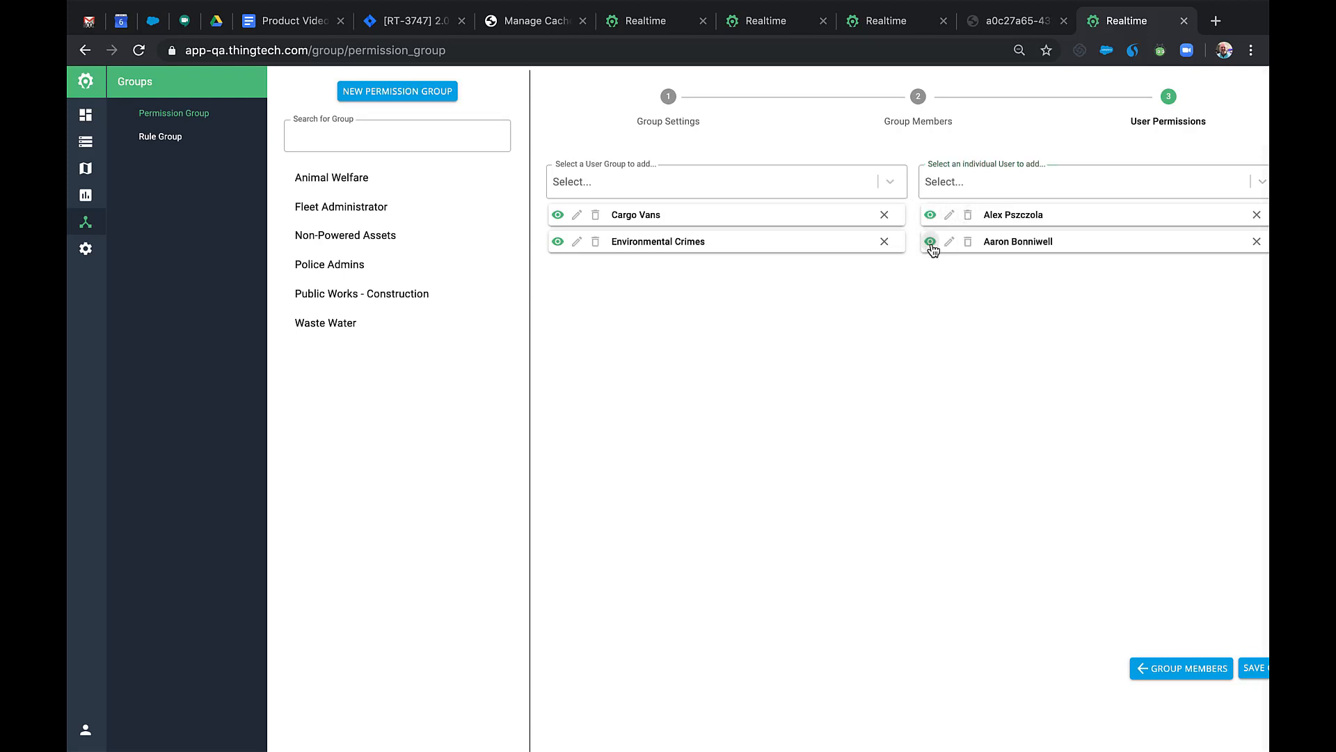
left_click(948, 242)
left_click(968, 244)
Open the Excessive Idling - Non Police Cruisers group from the Rule Group list.
left_click(172, 139)
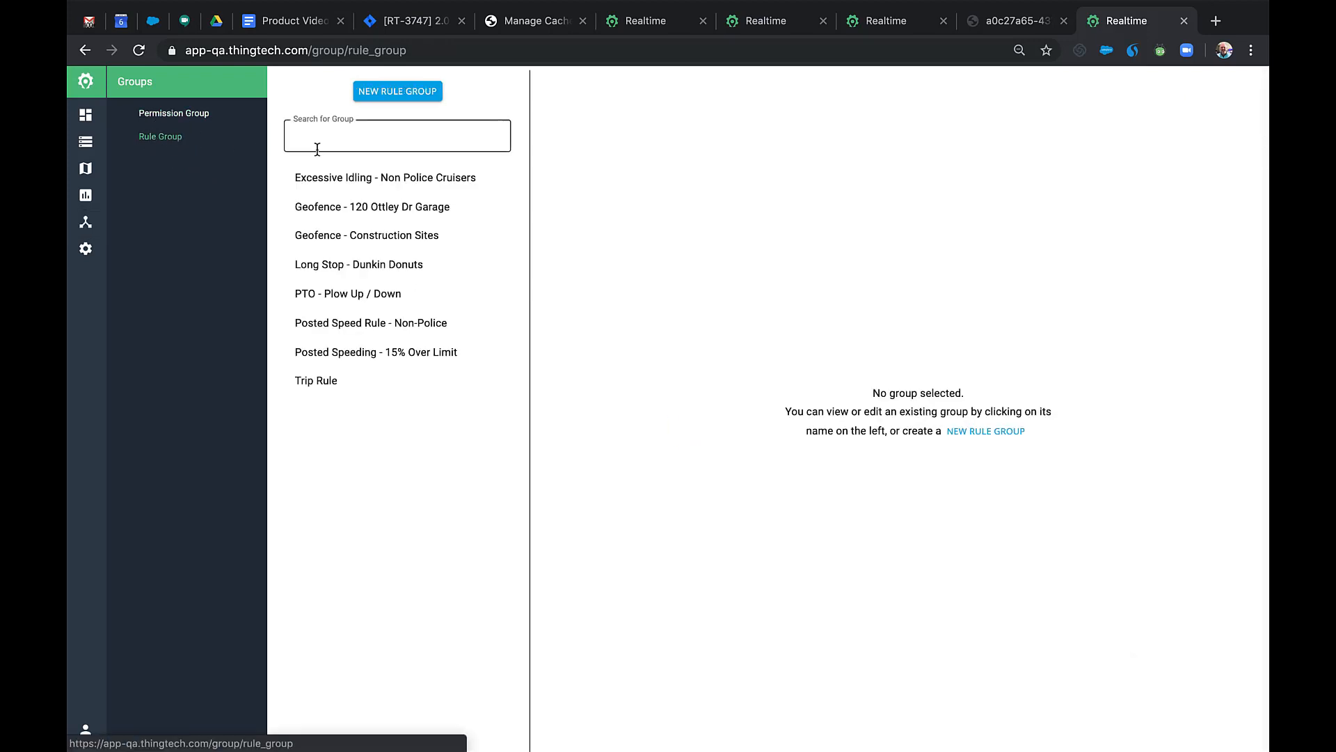
left_click(387, 182)
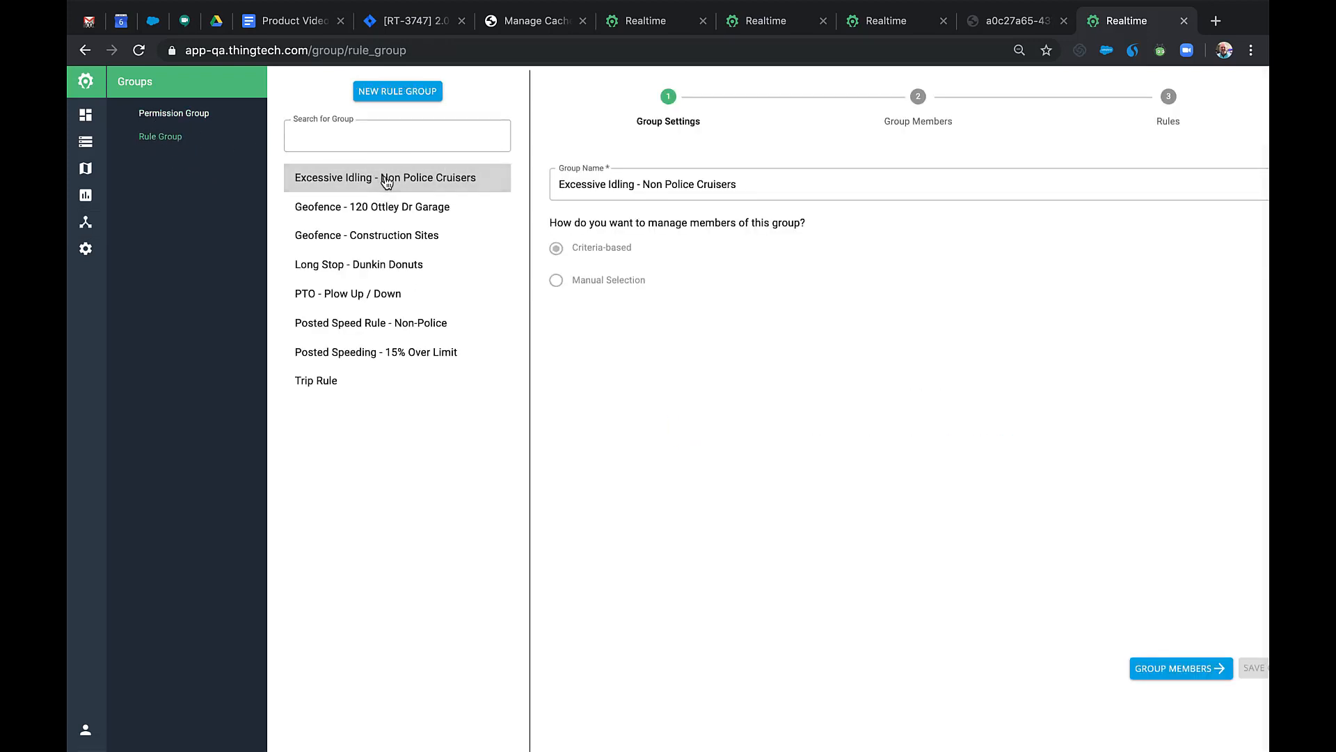
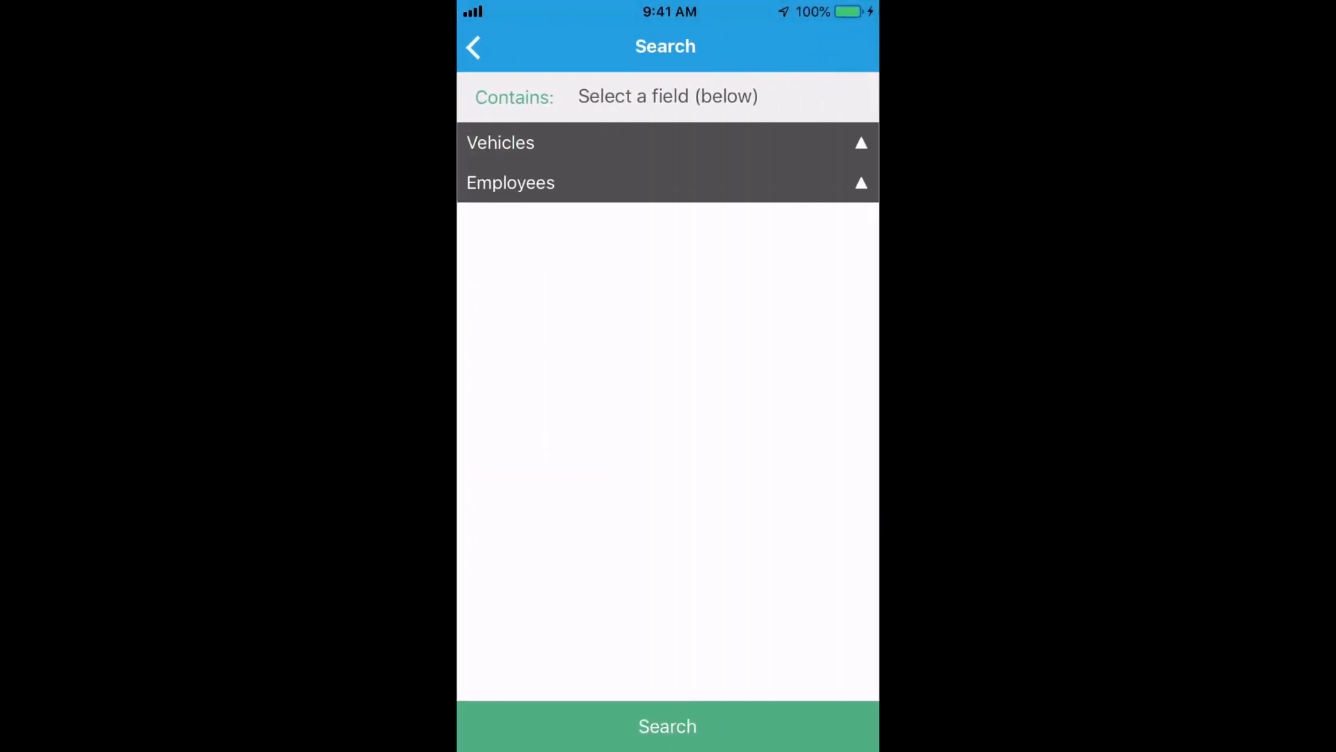
Search vehicles by MIL Status for the value 'On'.
left_click(668, 142)
scroll(668, 417, "down", 5)
scroll(668, 410, "down", 10)
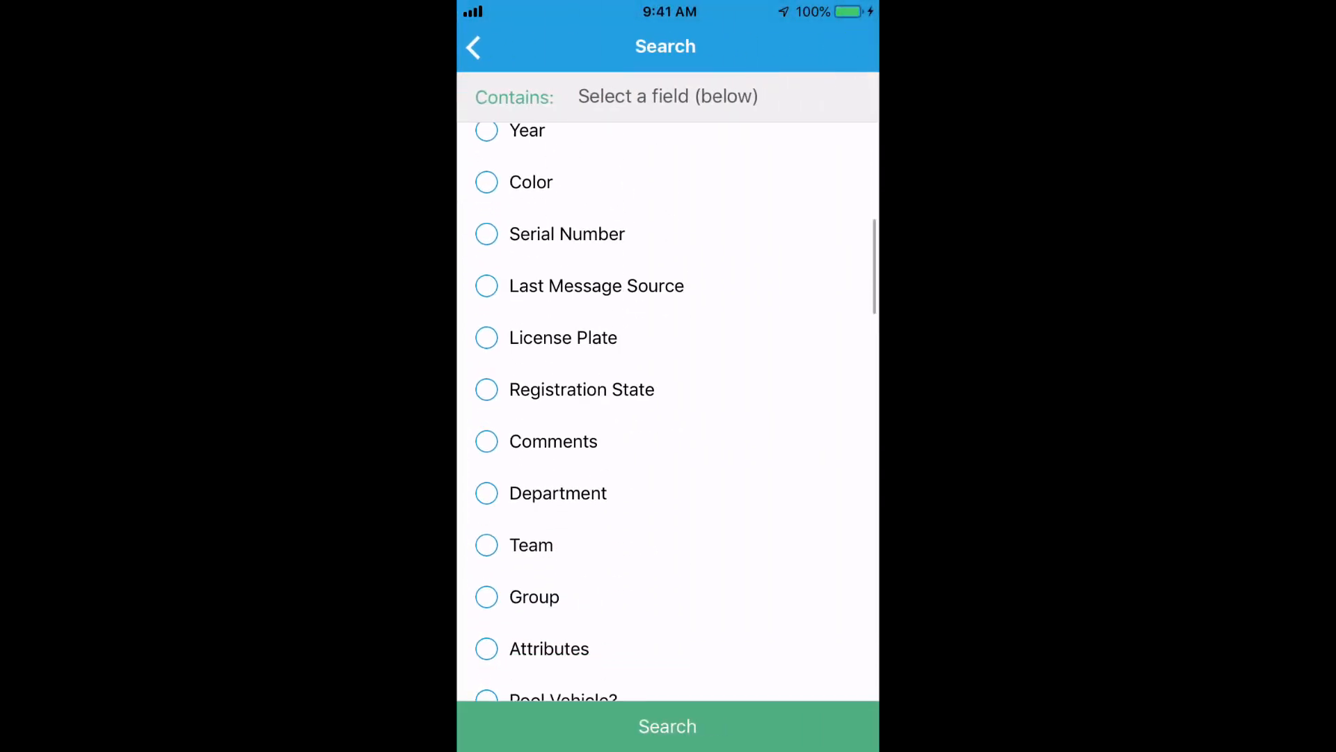
scroll(668, 411, "down", 9)
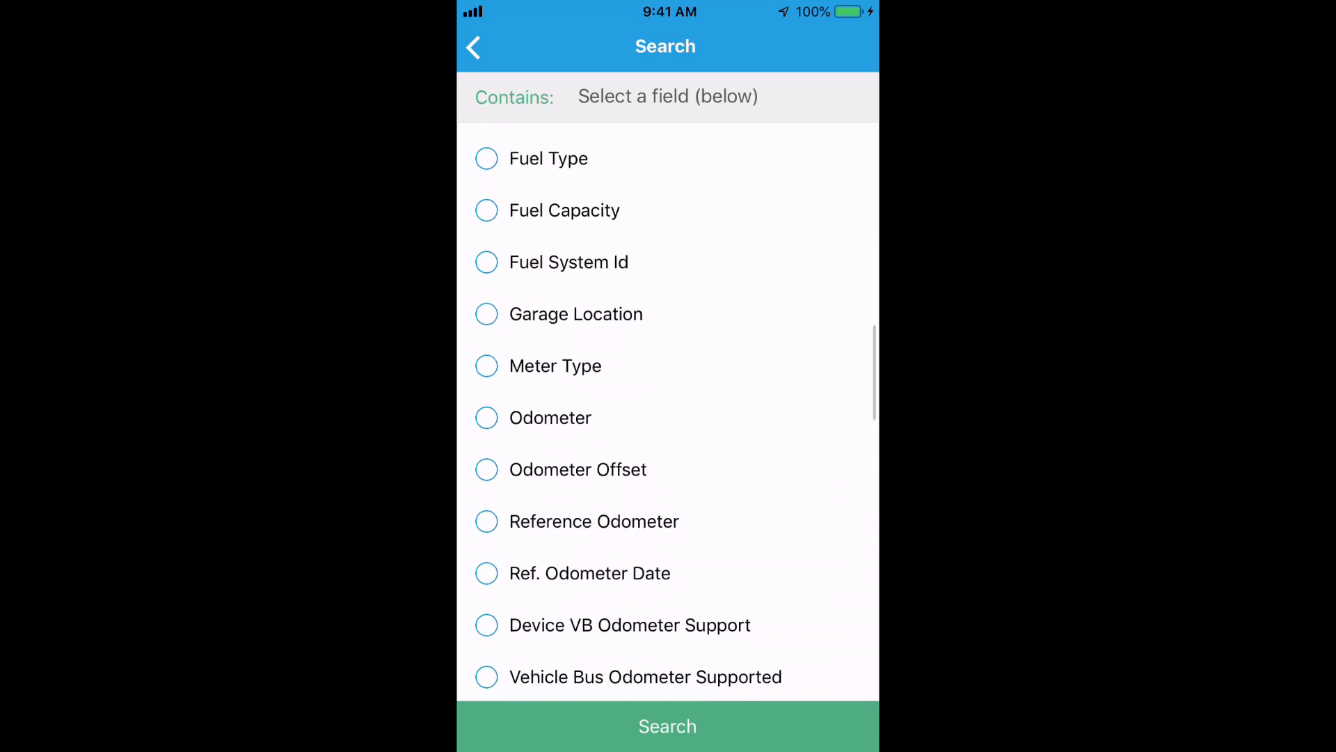
left_click(553, 552)
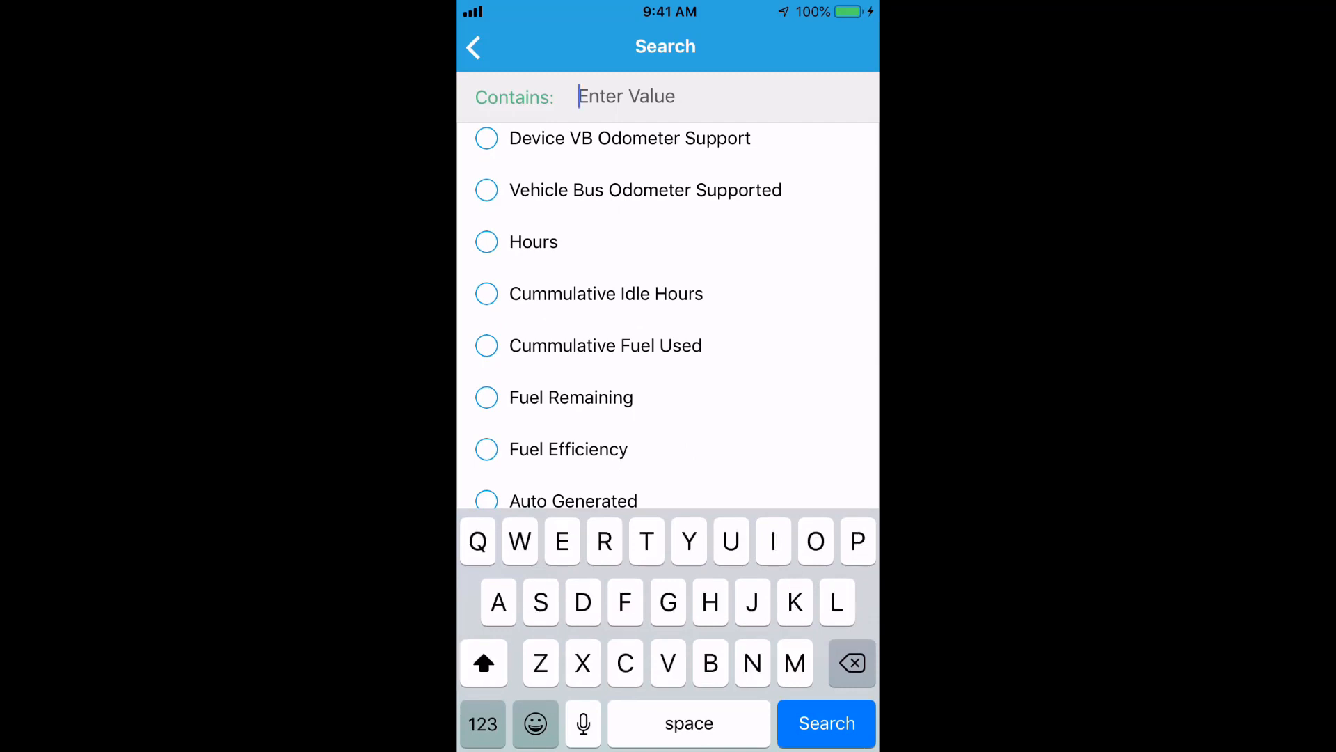
type("On")
key("Return")
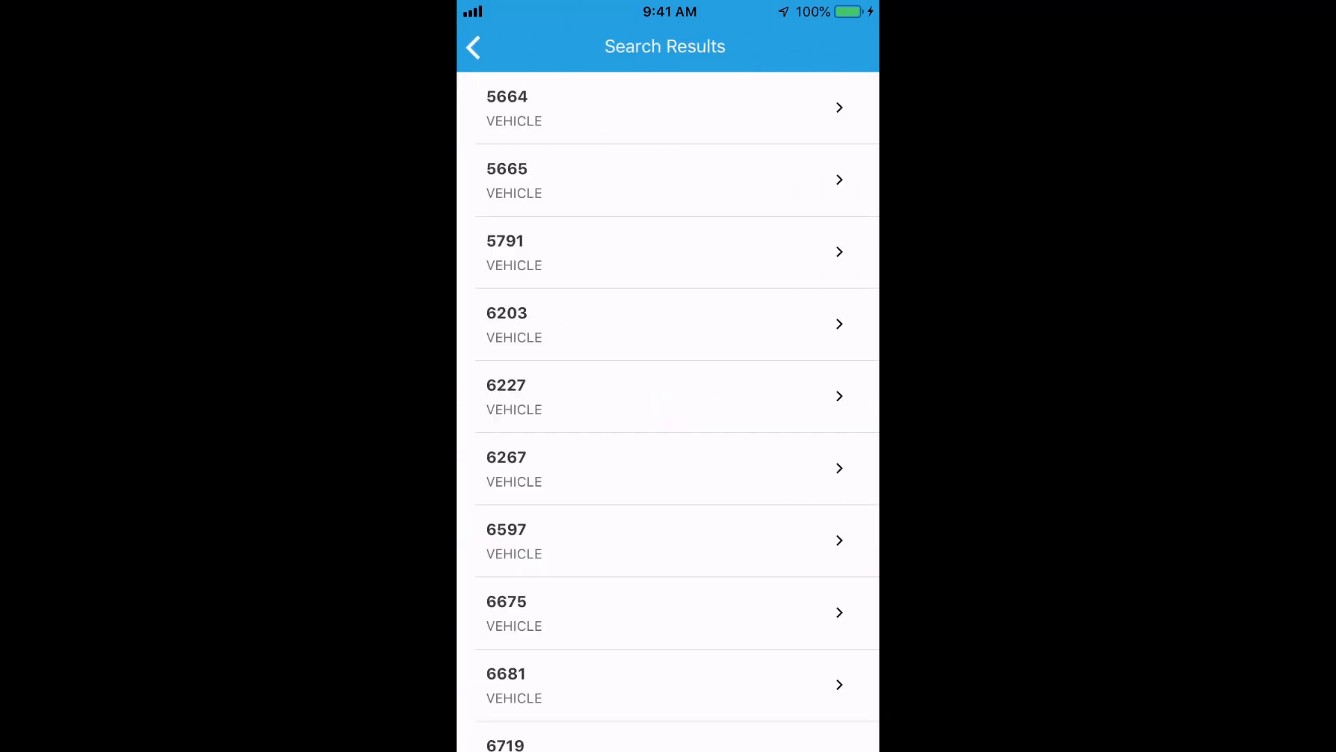
Open vehicle 5665 and scroll to its Active DTC Codes, including P0562 and P0222.
left_click(654, 180)
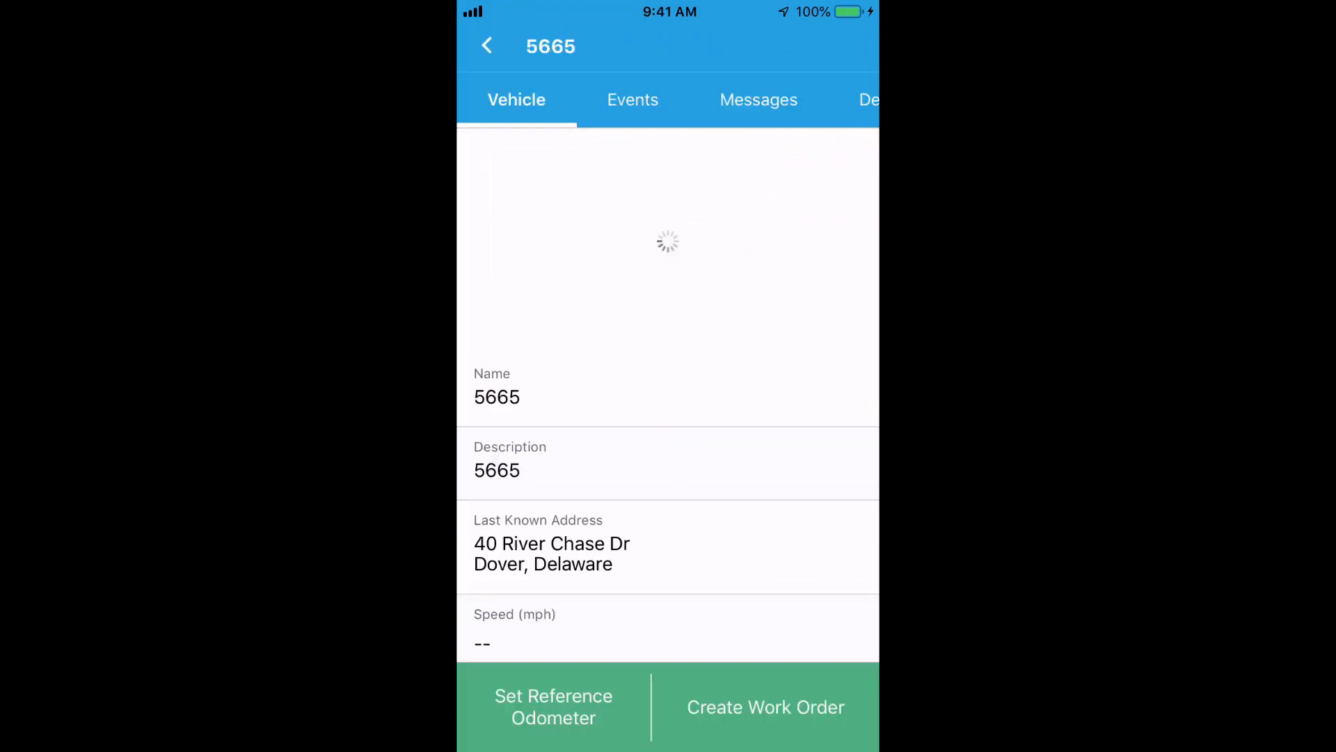
scroll(668, 390, "down", 8)
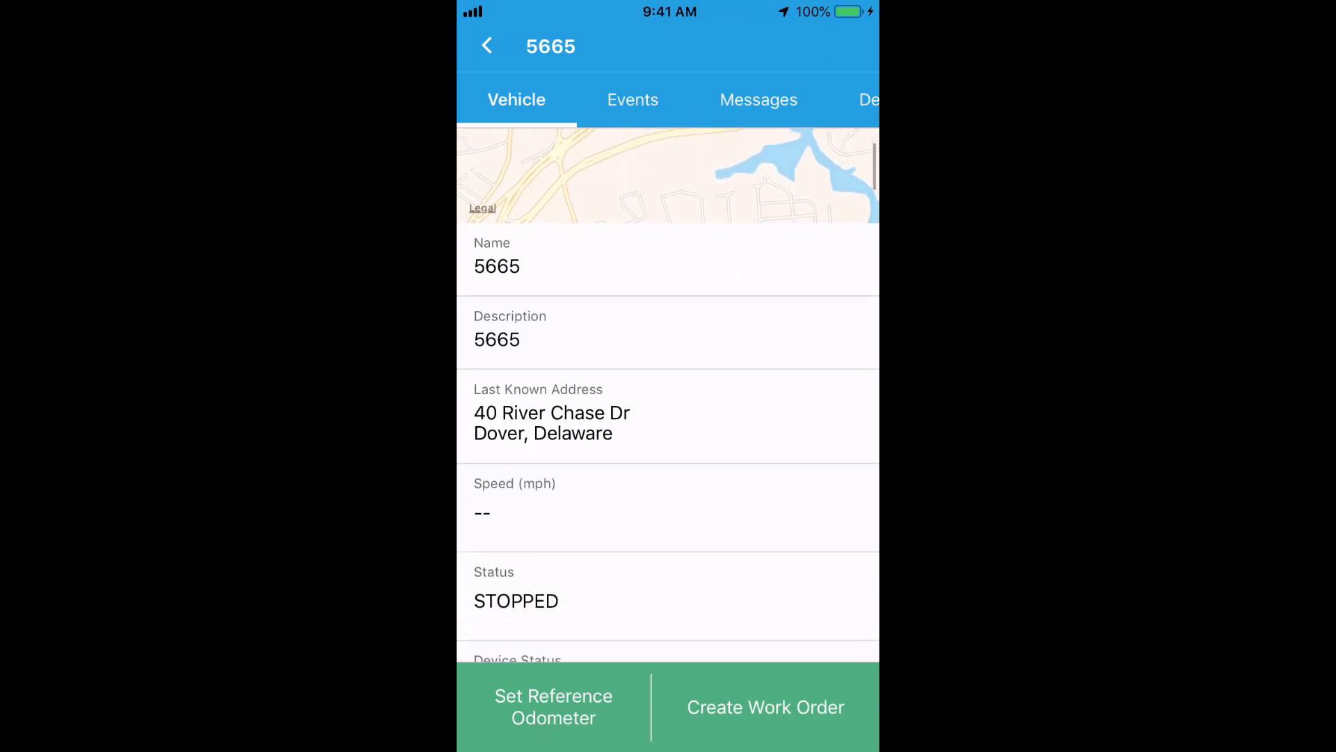
scroll(668, 389, "down", 10)
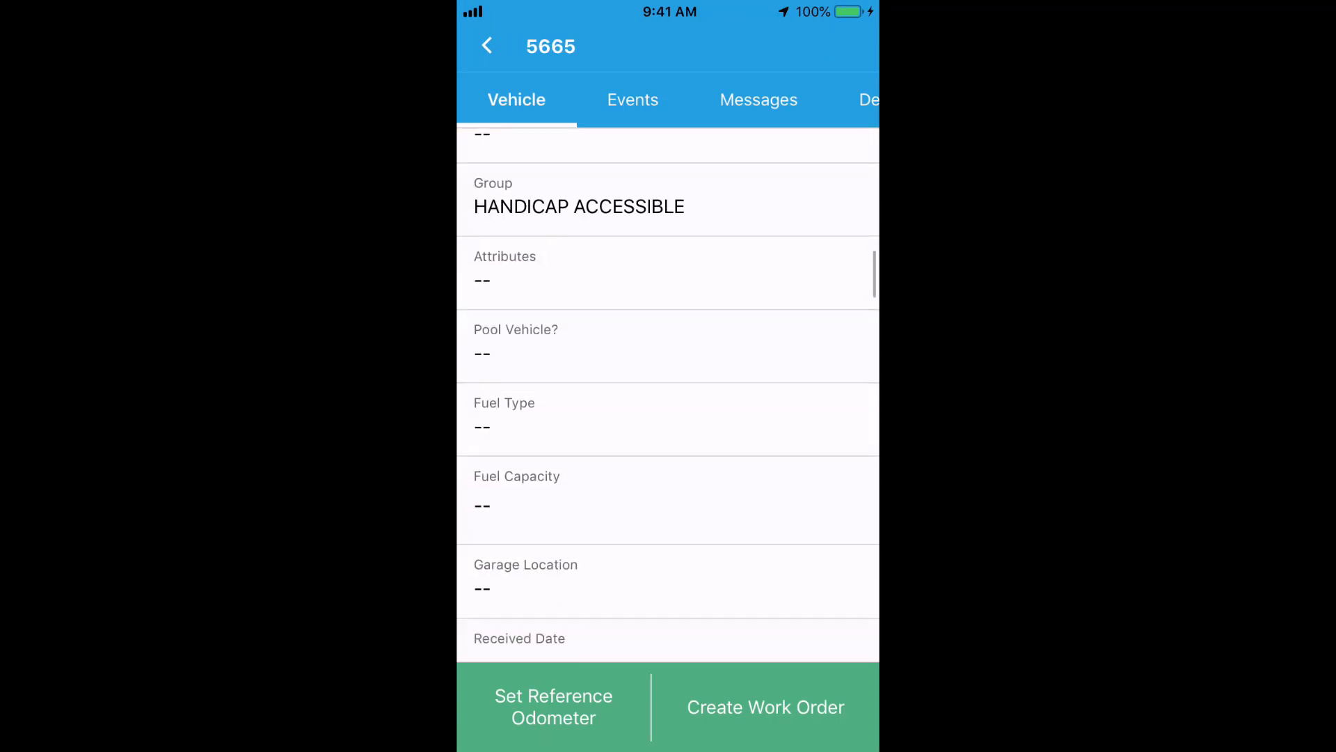
scroll(668, 389, "down", 10)
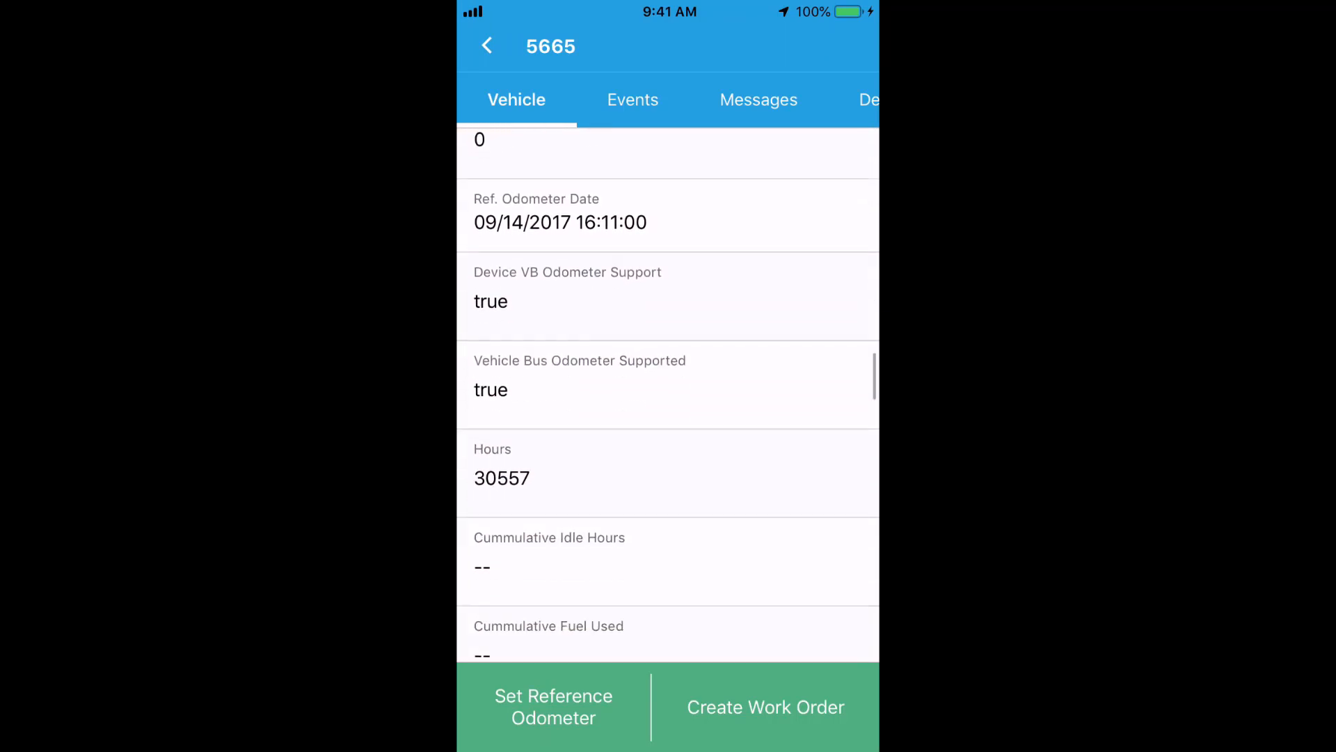
scroll(668, 390, "down", 10)
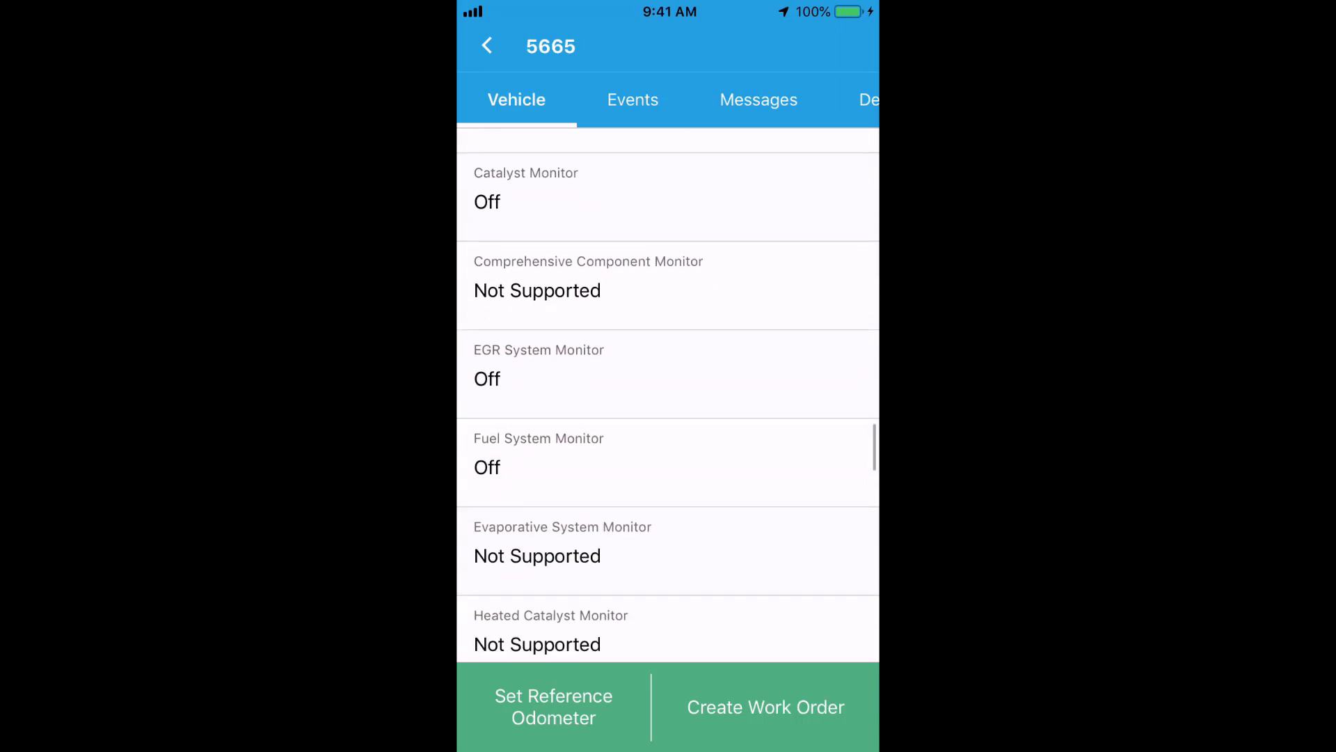
scroll(668, 390, "down", 10)
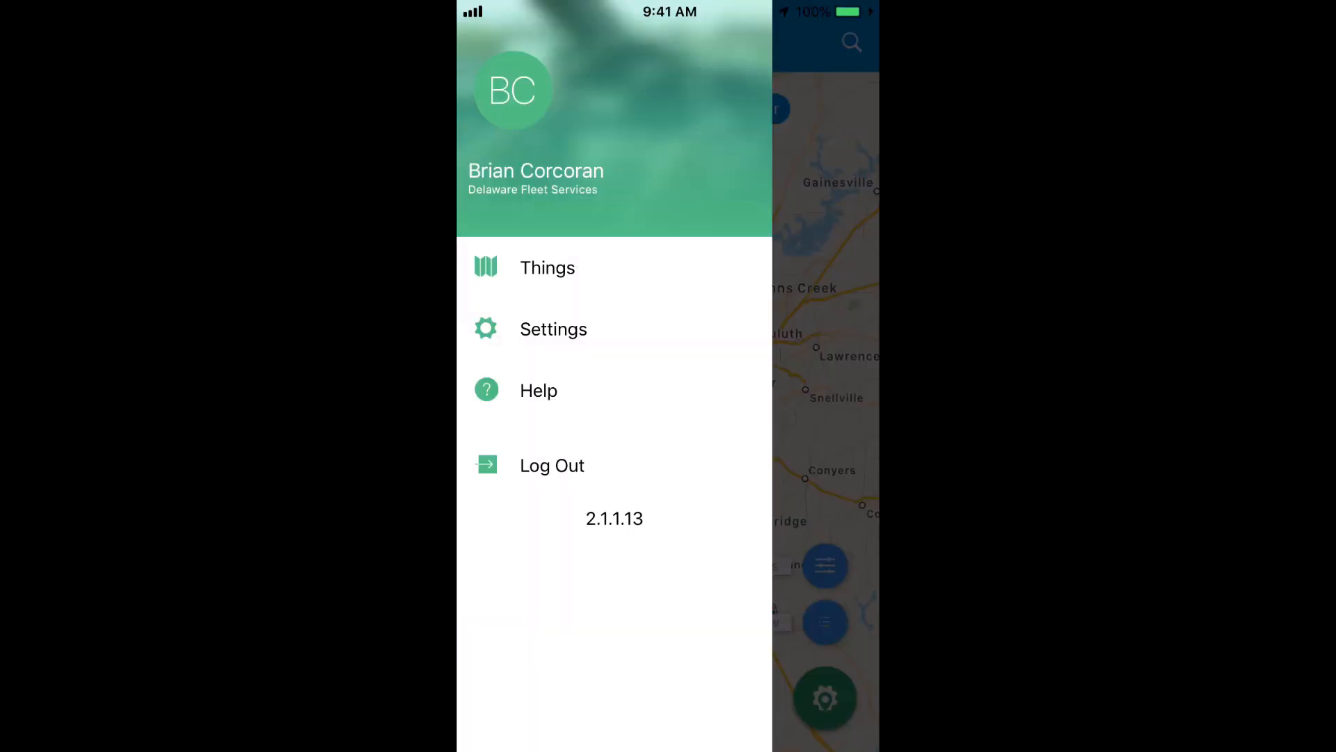
Turn on the Check Engine Light 'On' data layer for the map.
left_click(826, 390)
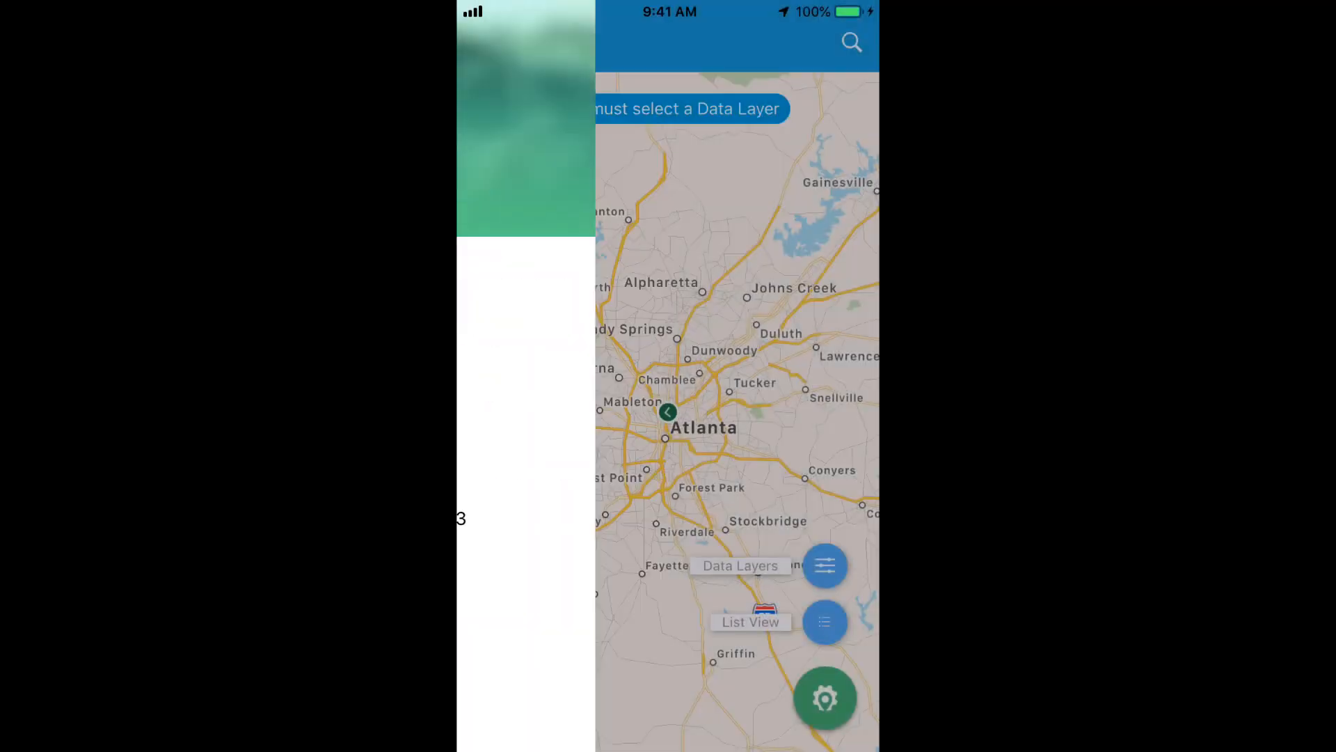
left_click(825, 565)
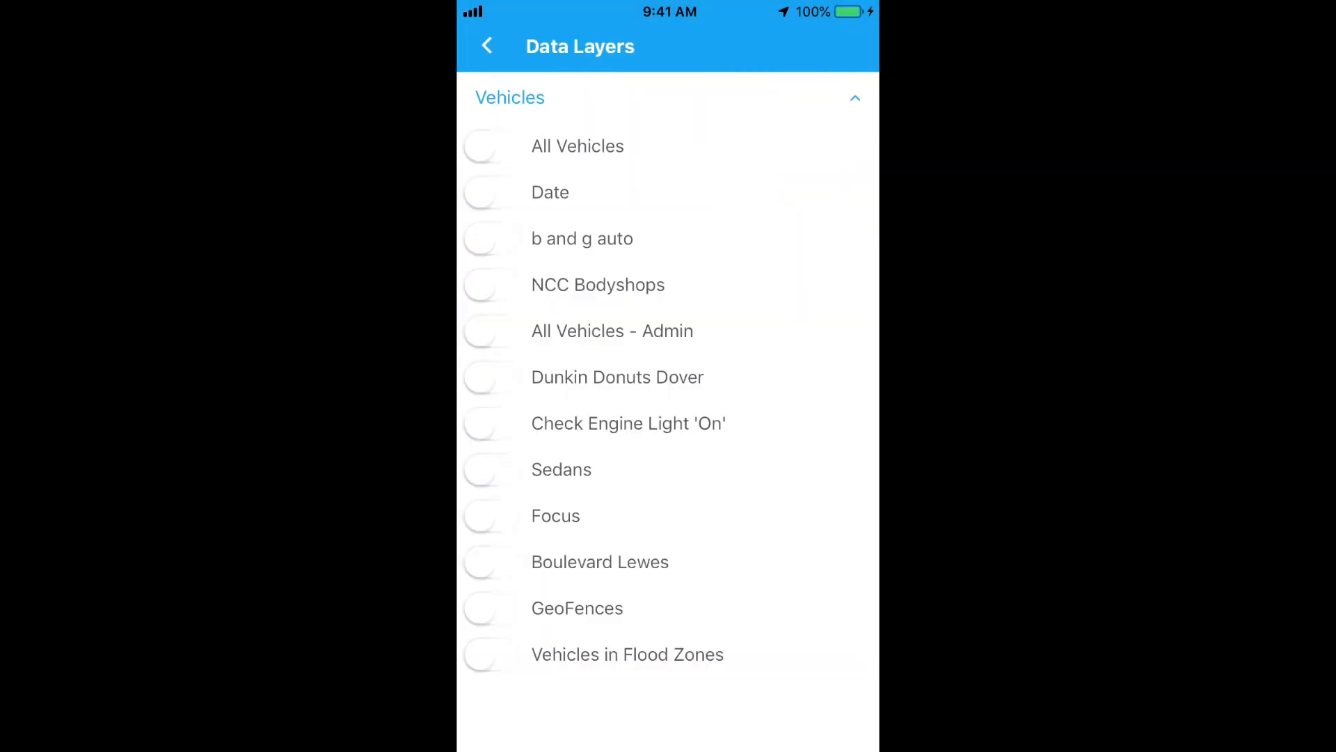
left_click(491, 423)
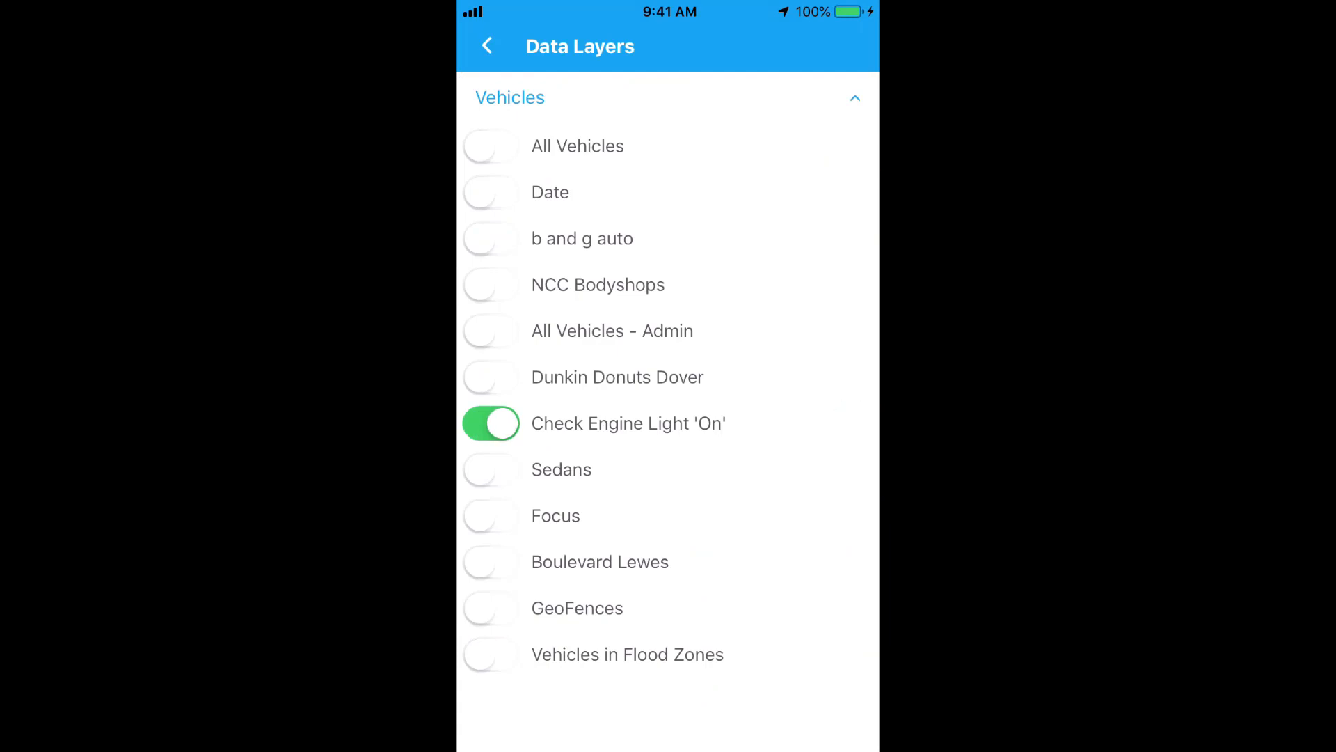
left_click(487, 46)
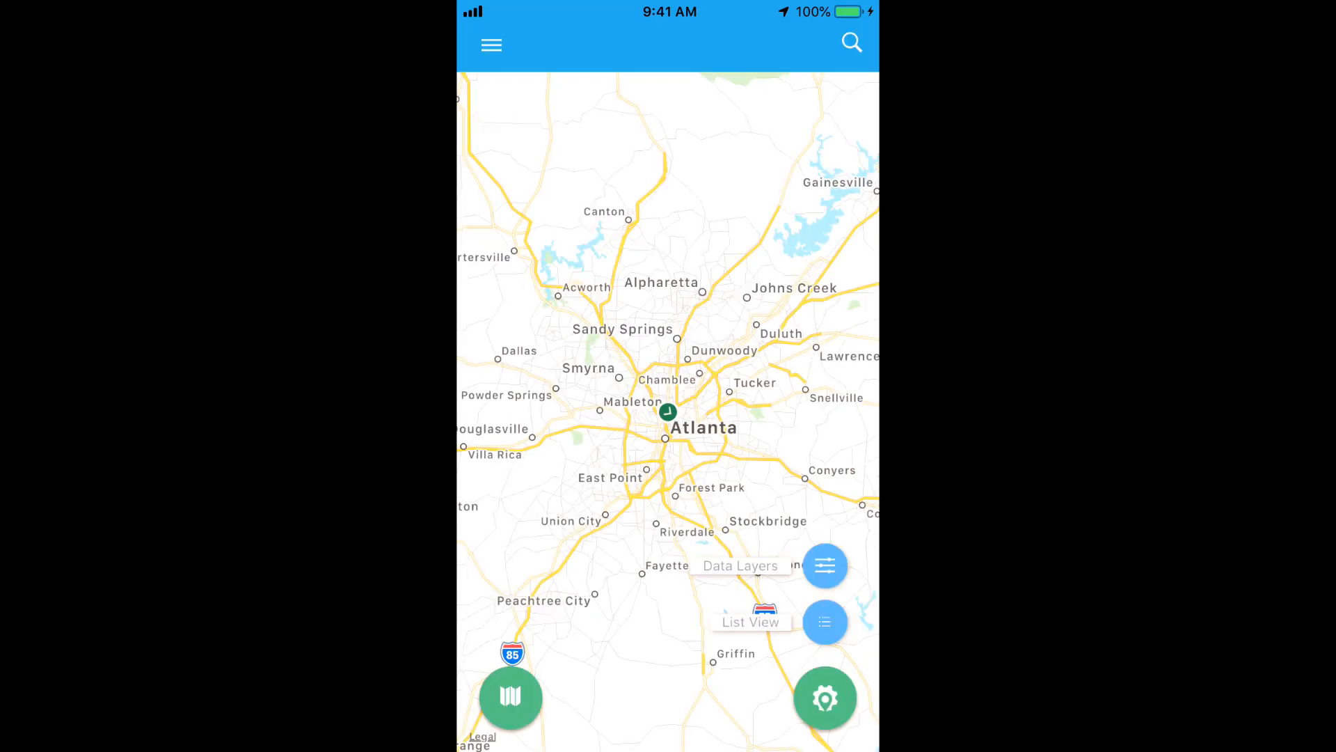
Fit the map to the flagged vehicles, zoom into Dover, and preview vehicle 6142.
left_click(510, 696)
left_click(510, 622)
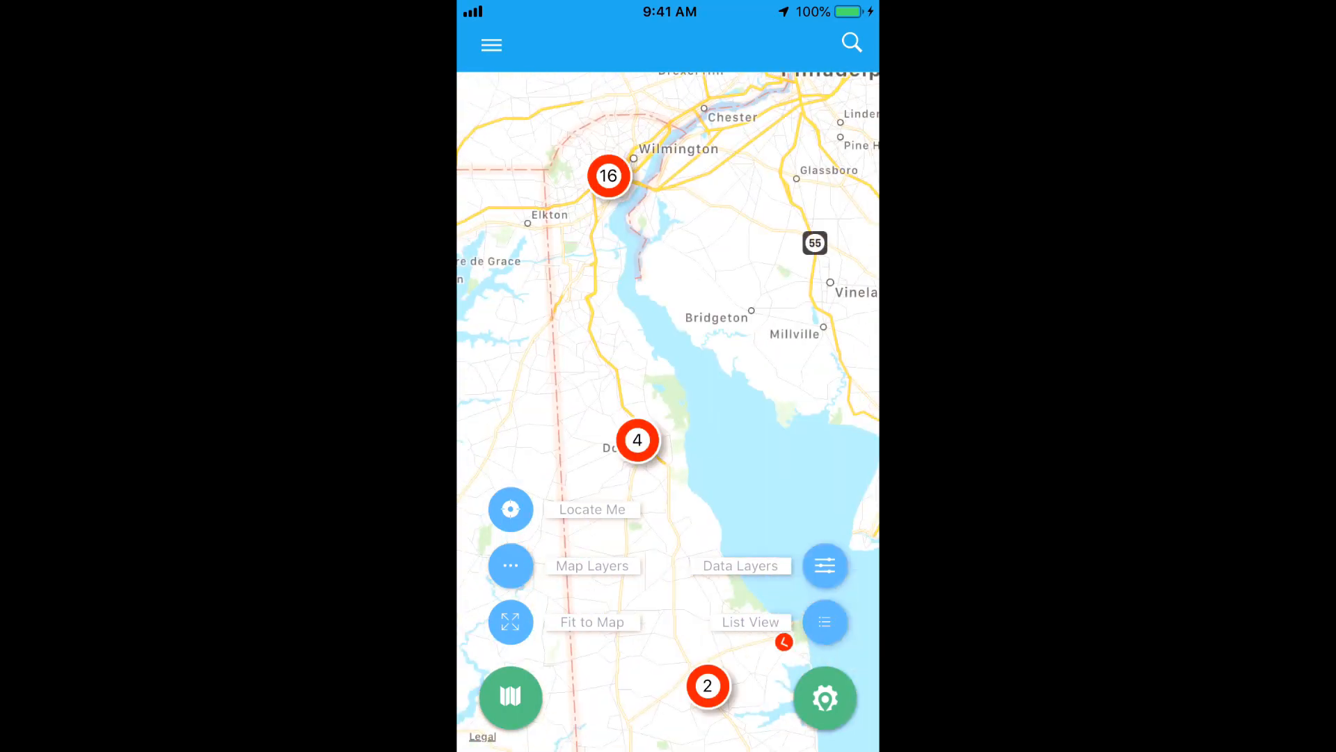
left_click(637, 440)
left_click(639, 353)
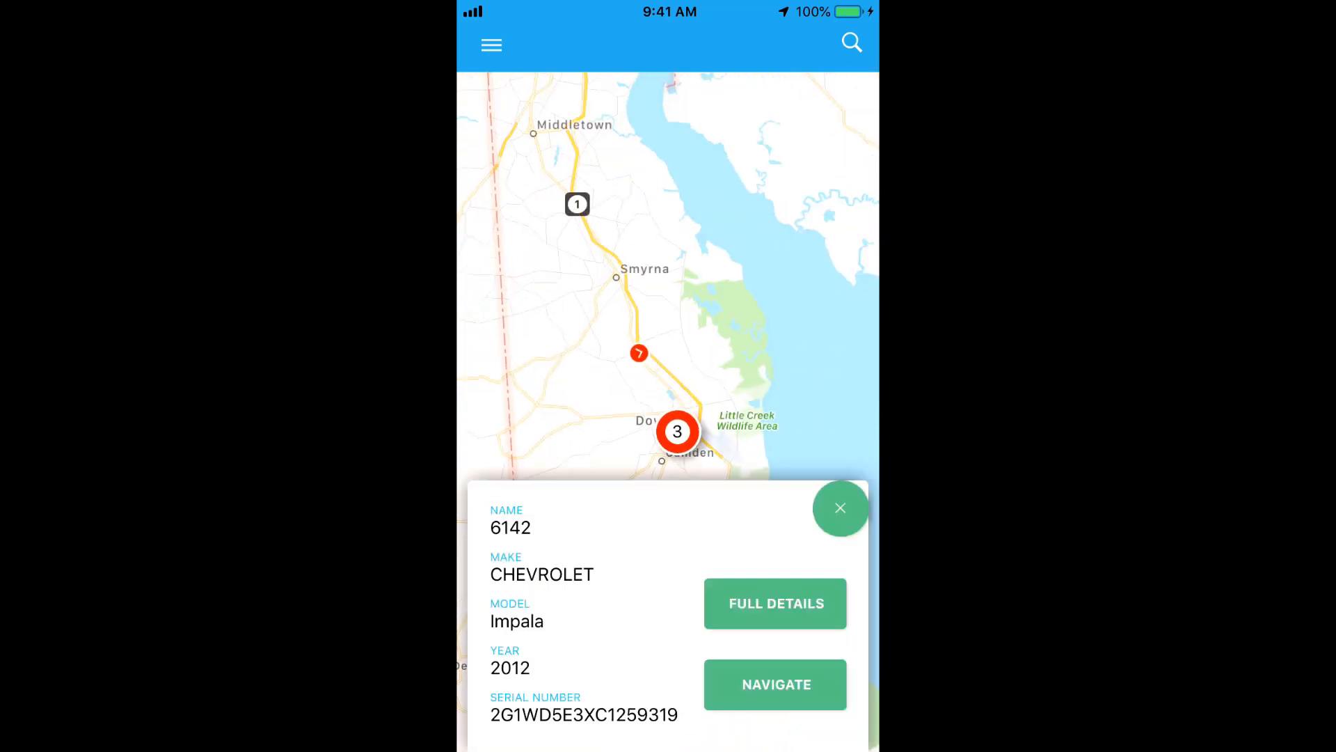
scroll(595, 615, "down", 2)
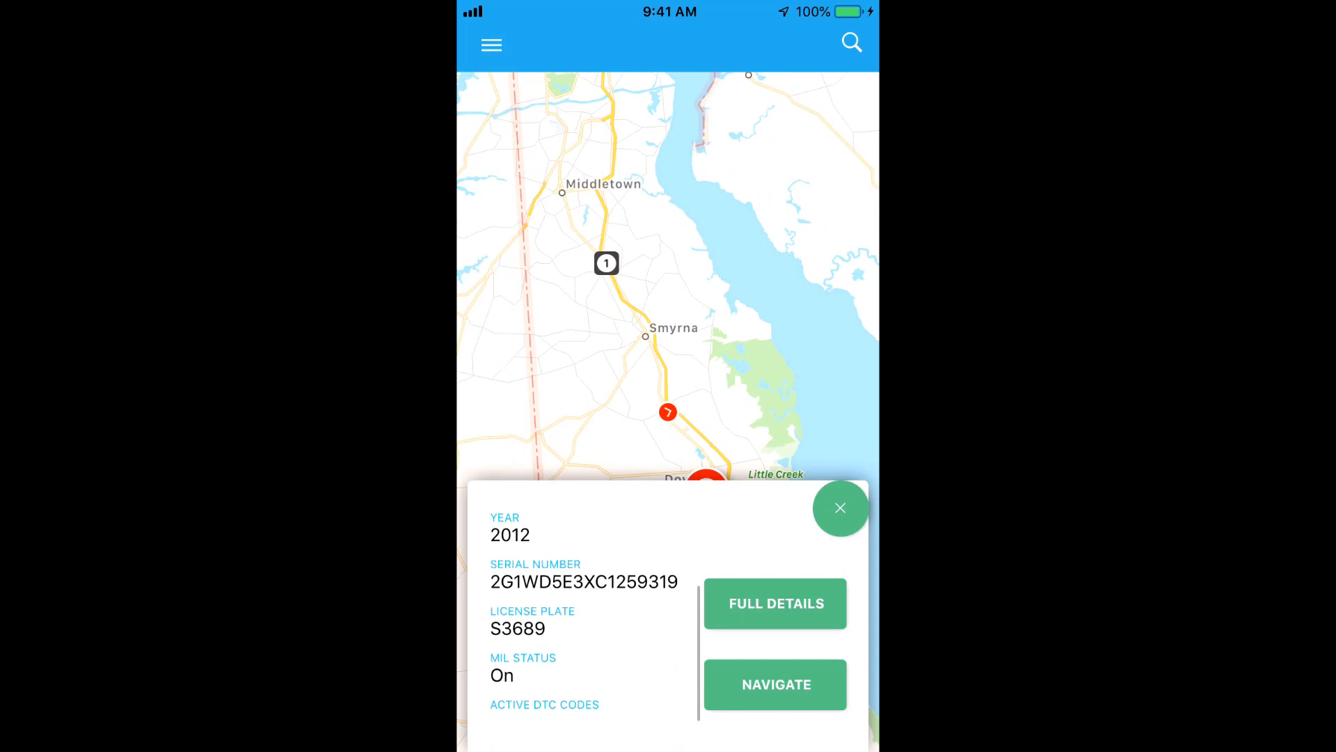
scroll(596, 616, "up", 2)
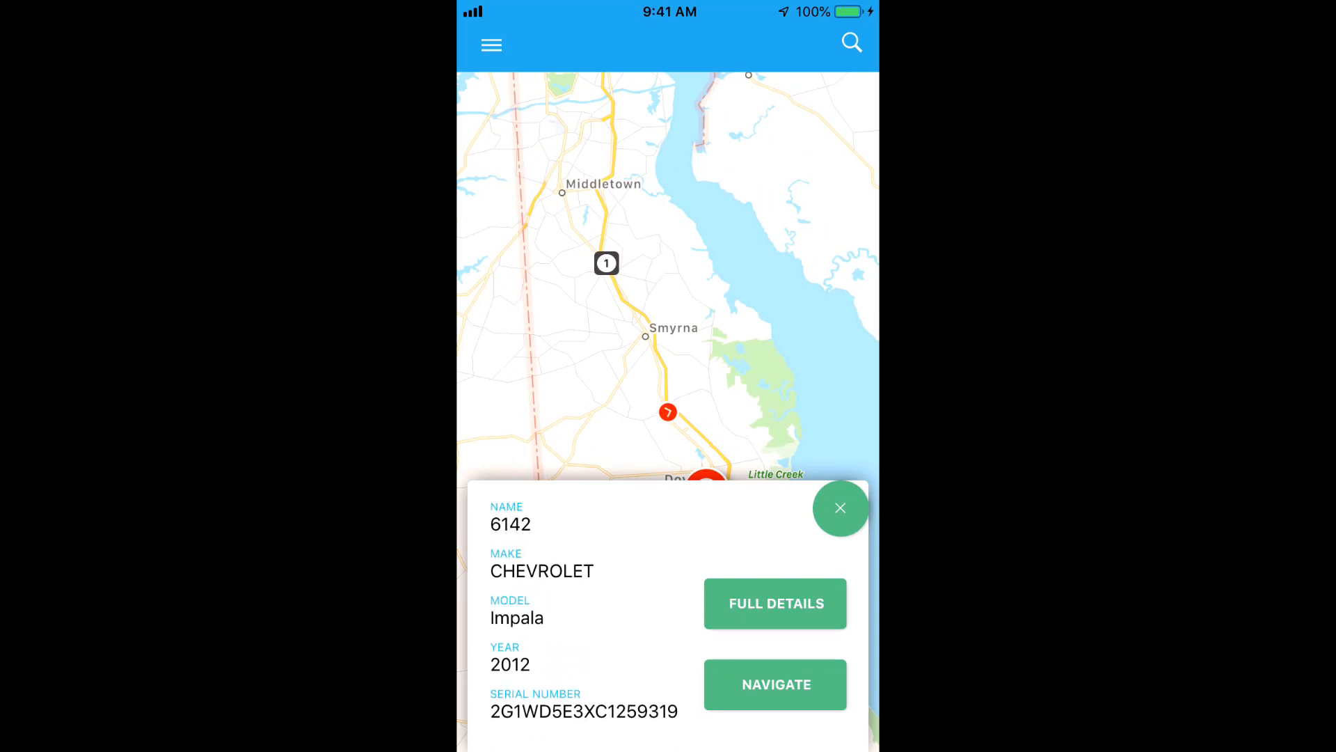
left_click(841, 507)
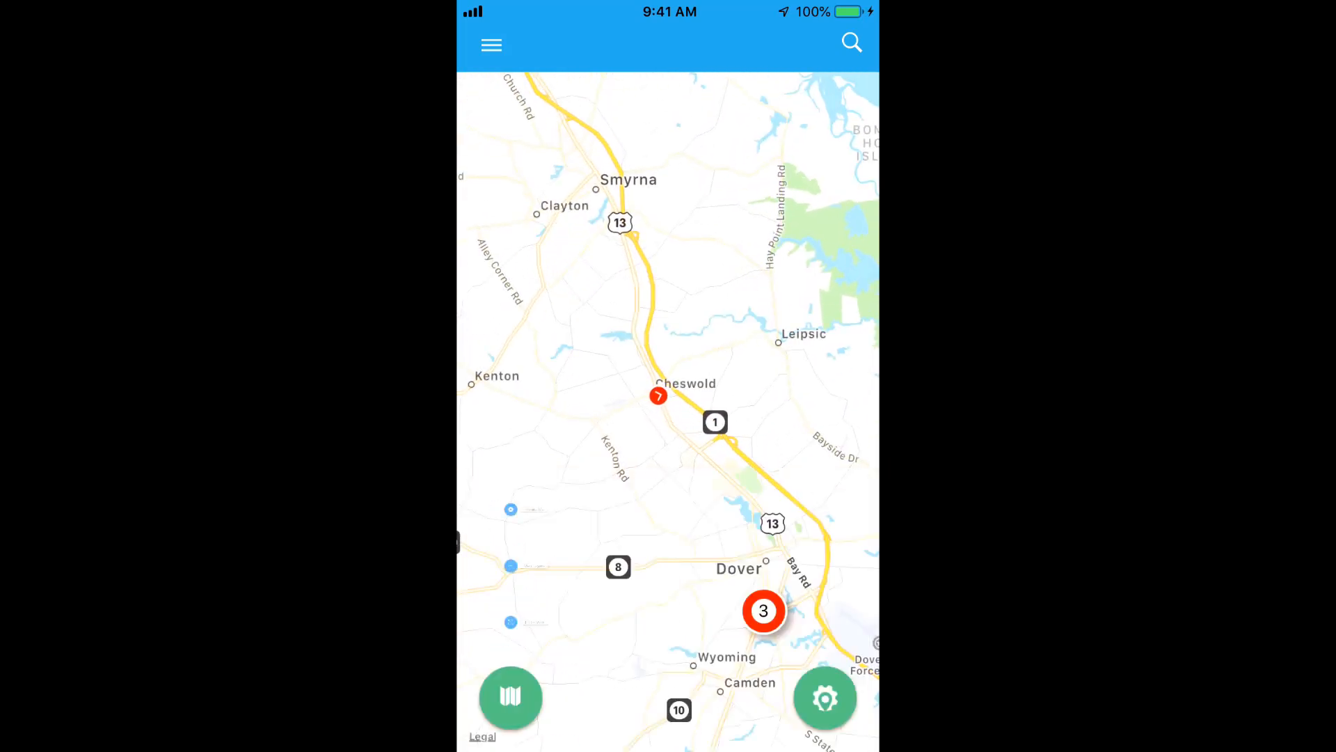
left_click(510, 565)
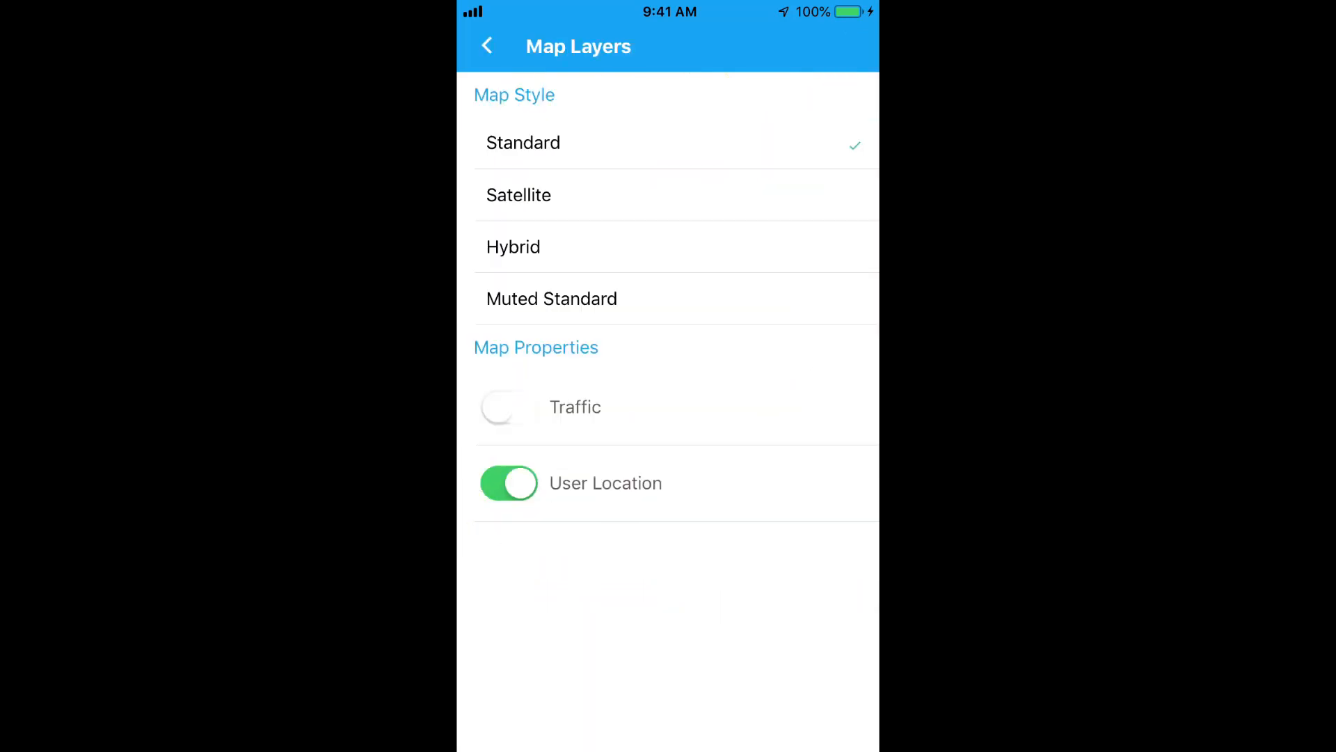
left_click(513, 247)
left_click(487, 46)
left_click(658, 396)
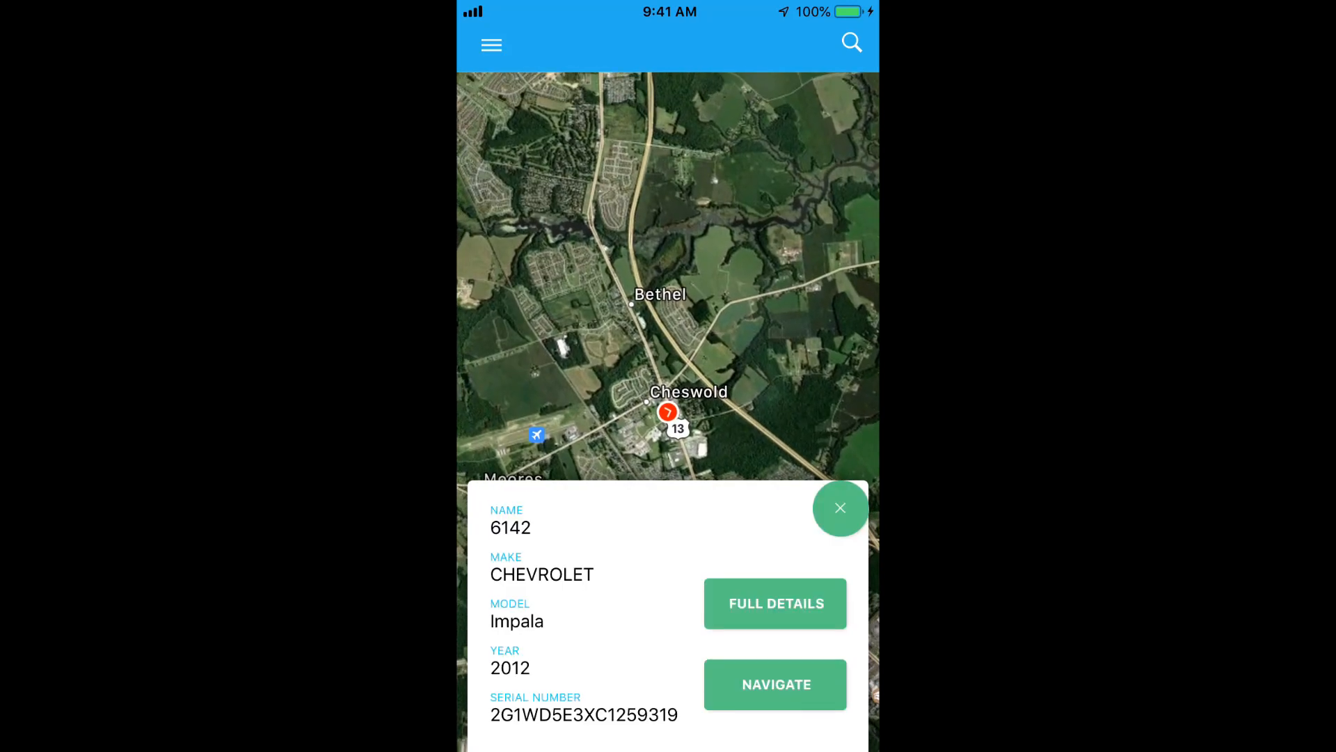
left_click(776, 684)
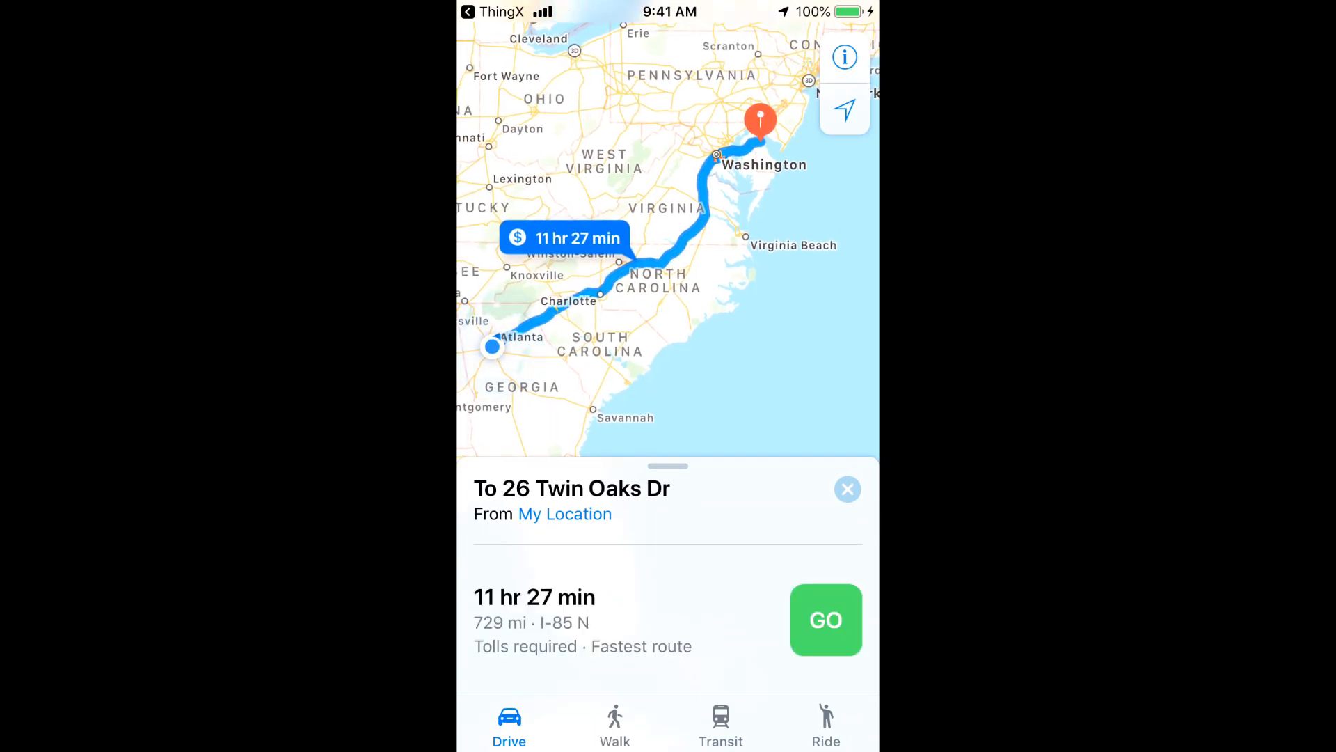
left_click(493, 11)
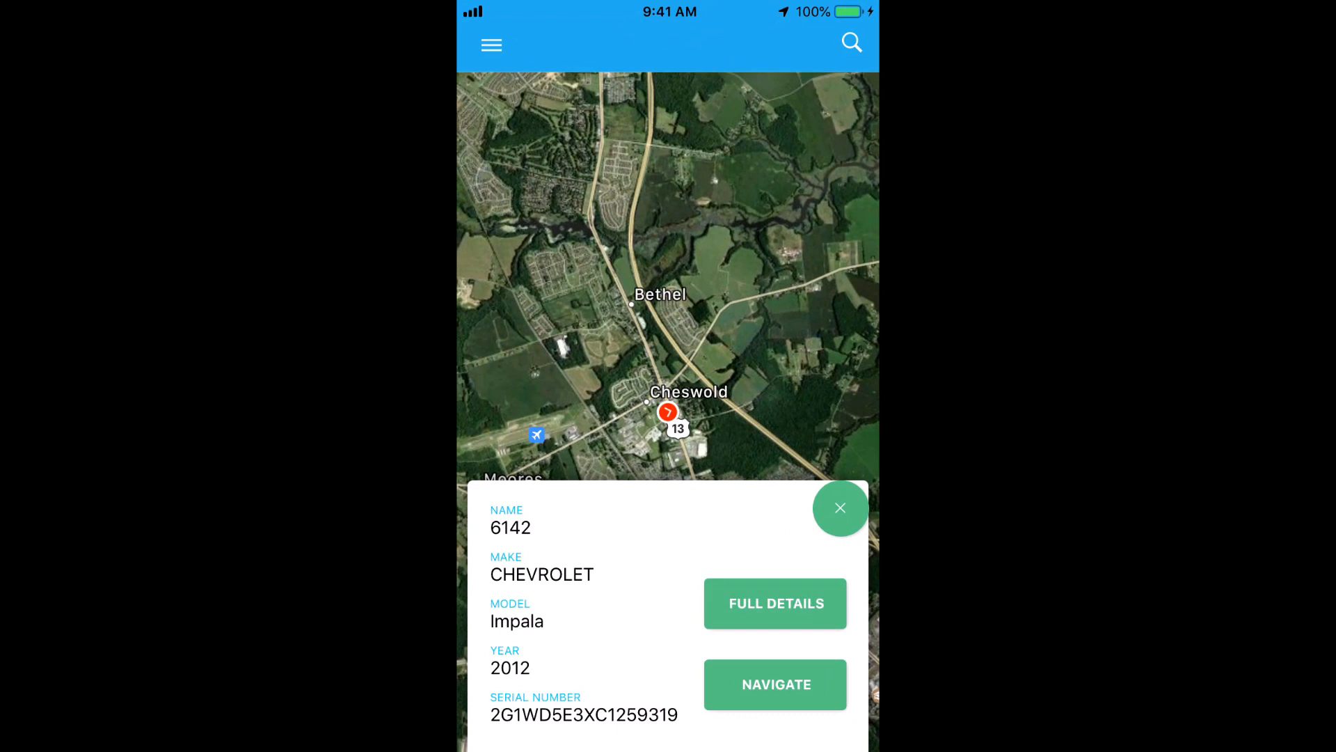
left_click(776, 604)
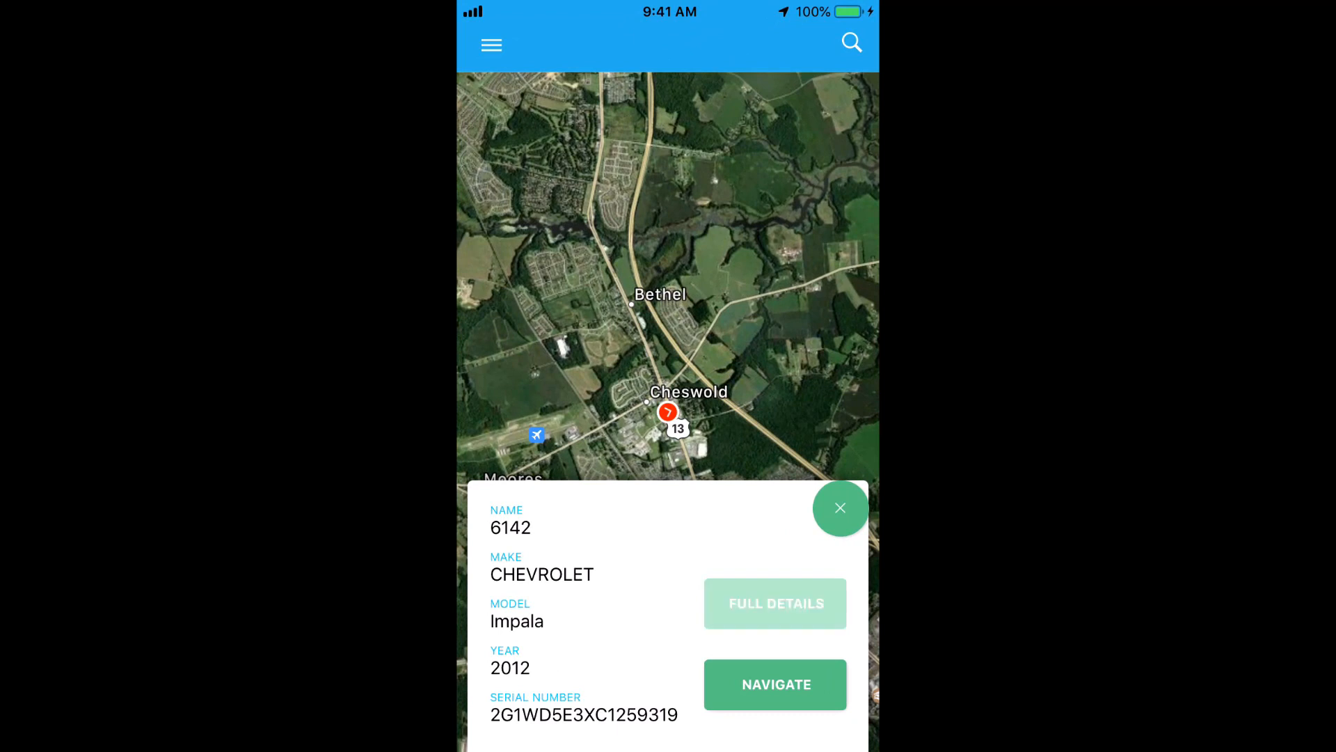
scroll(668, 404, "down", 5)
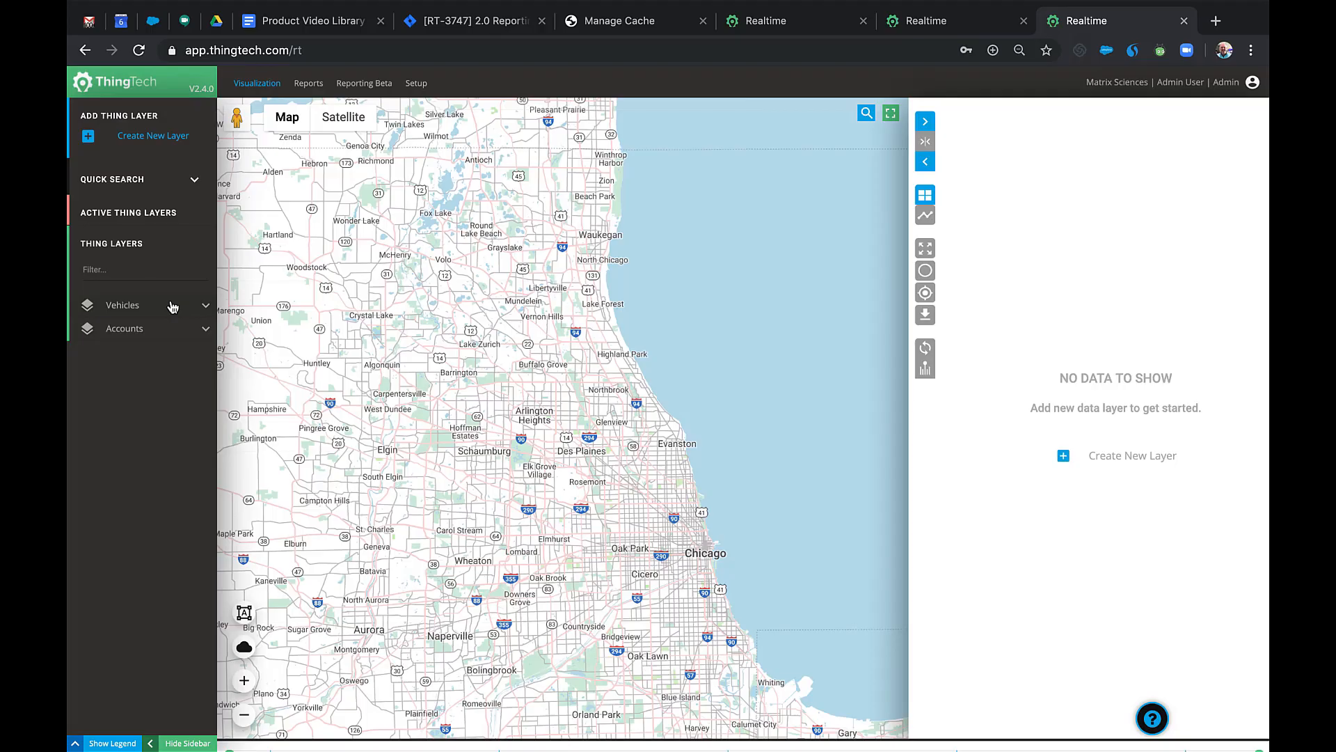
Load the All Vehicles layer, group the grid by Driver Name, and sync it with the map.
left_click(171, 304)
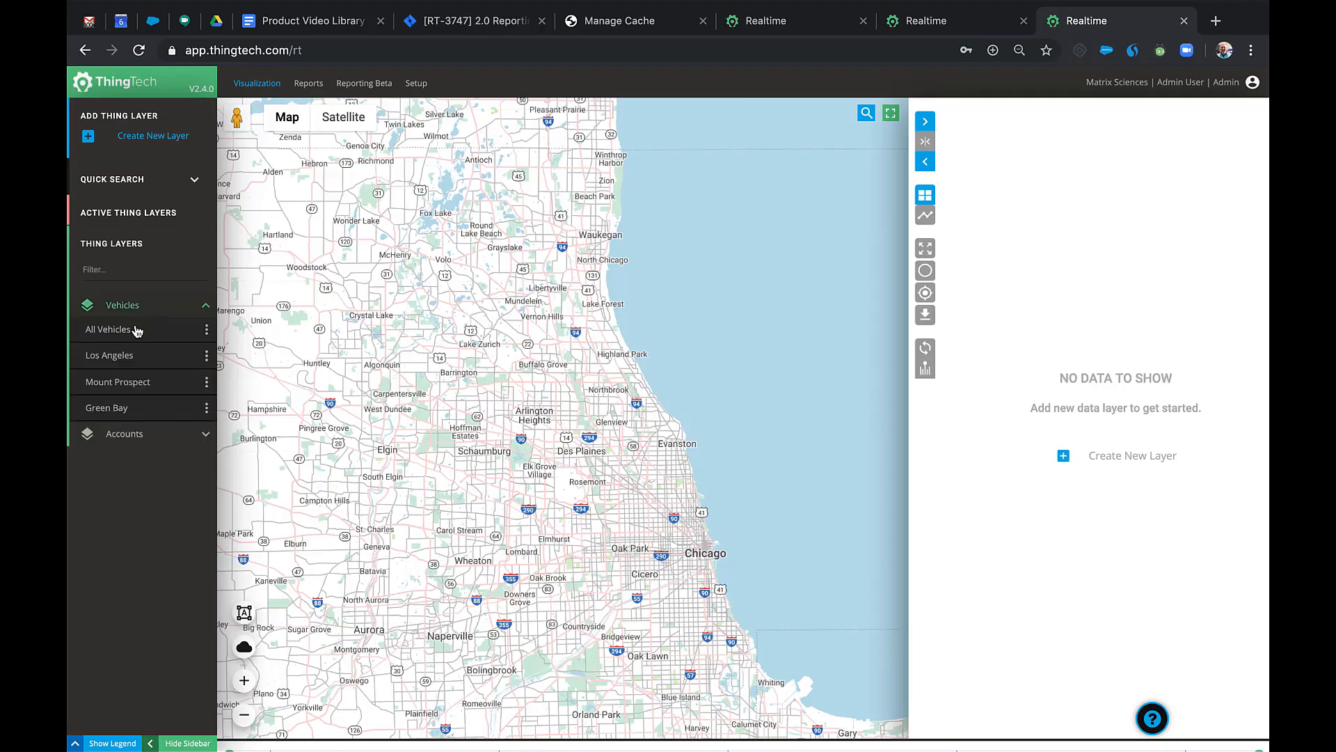
left_click(130, 330)
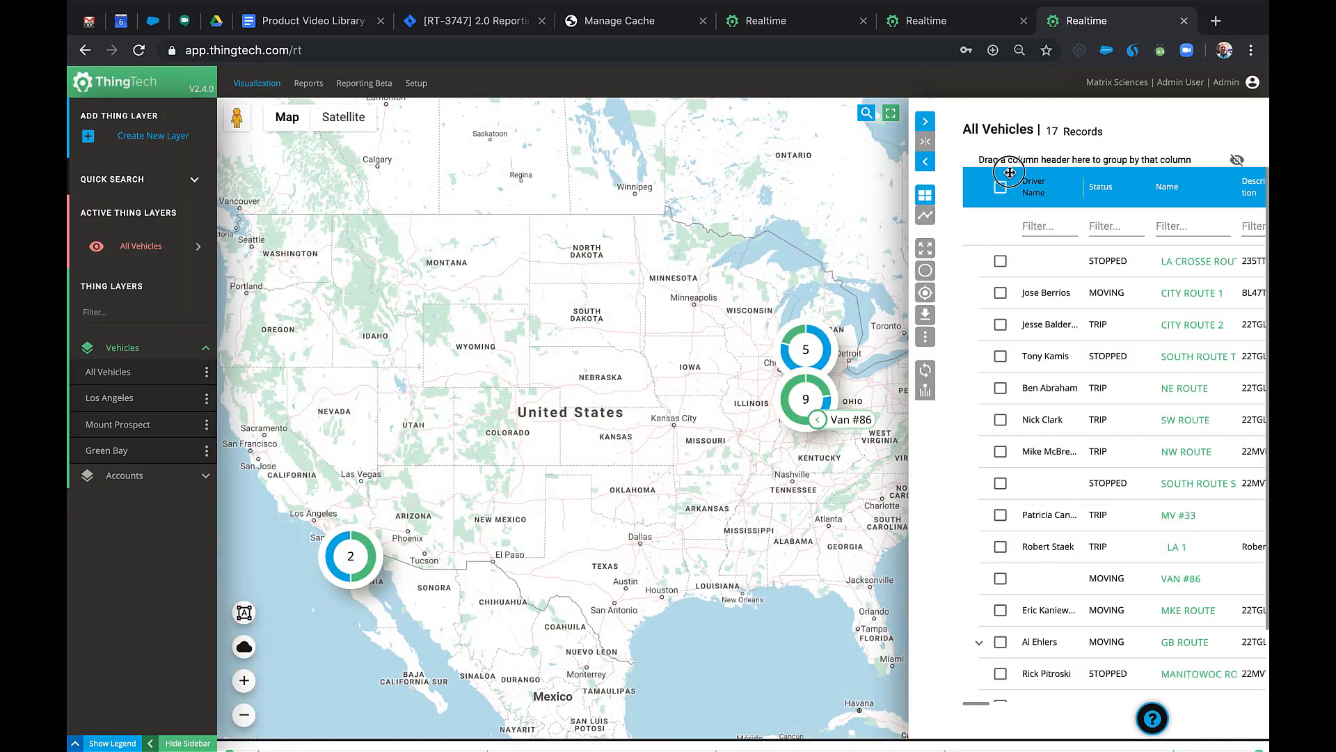
left_click_drag(1010, 172, 1002, 157)
left_click(926, 374)
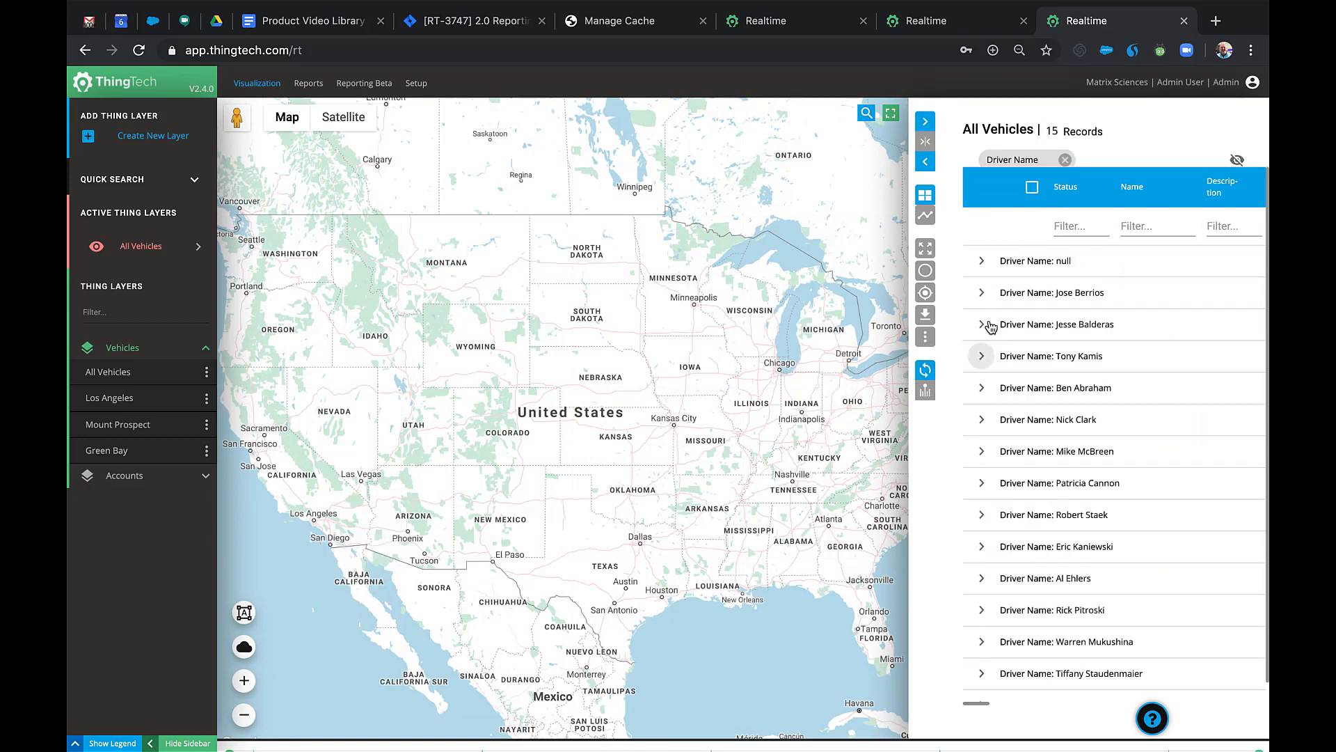
Expand the driver groups and open the City Route 1 vehicle's detail page.
left_click(983, 294)
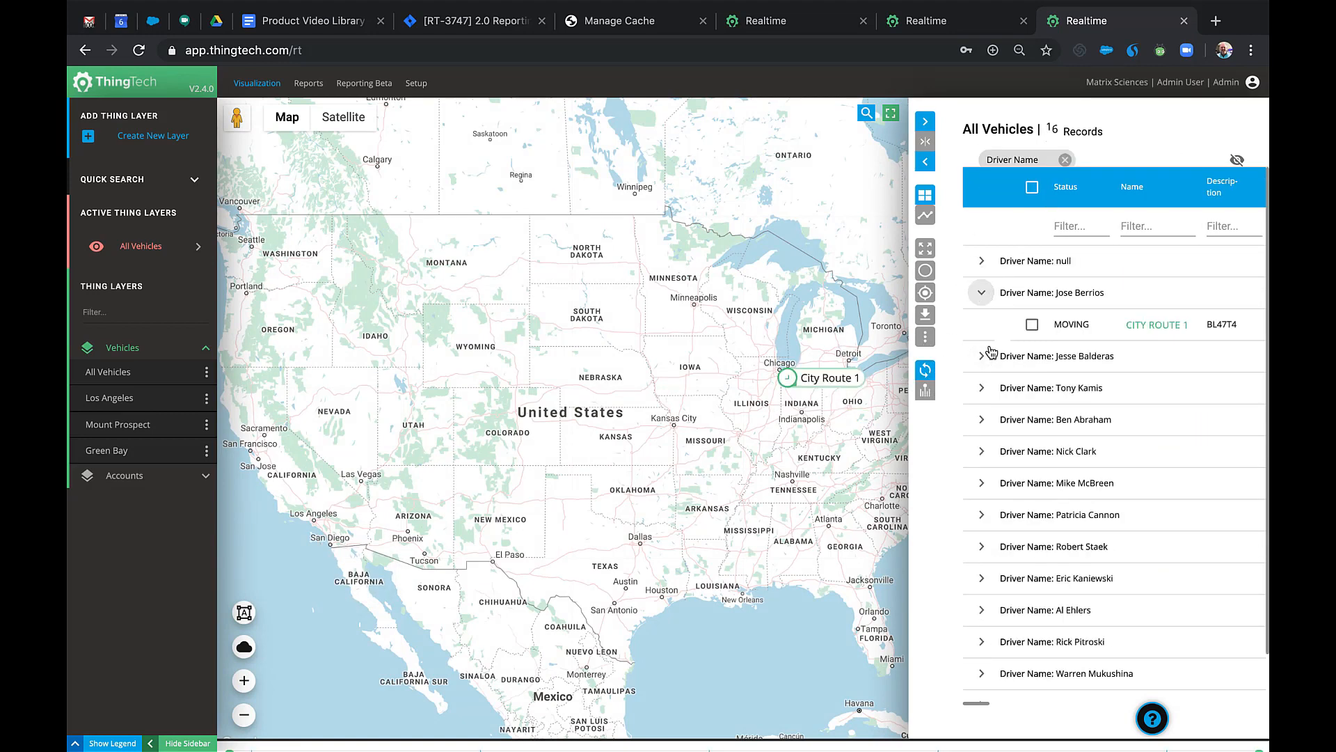
left_click(991, 522)
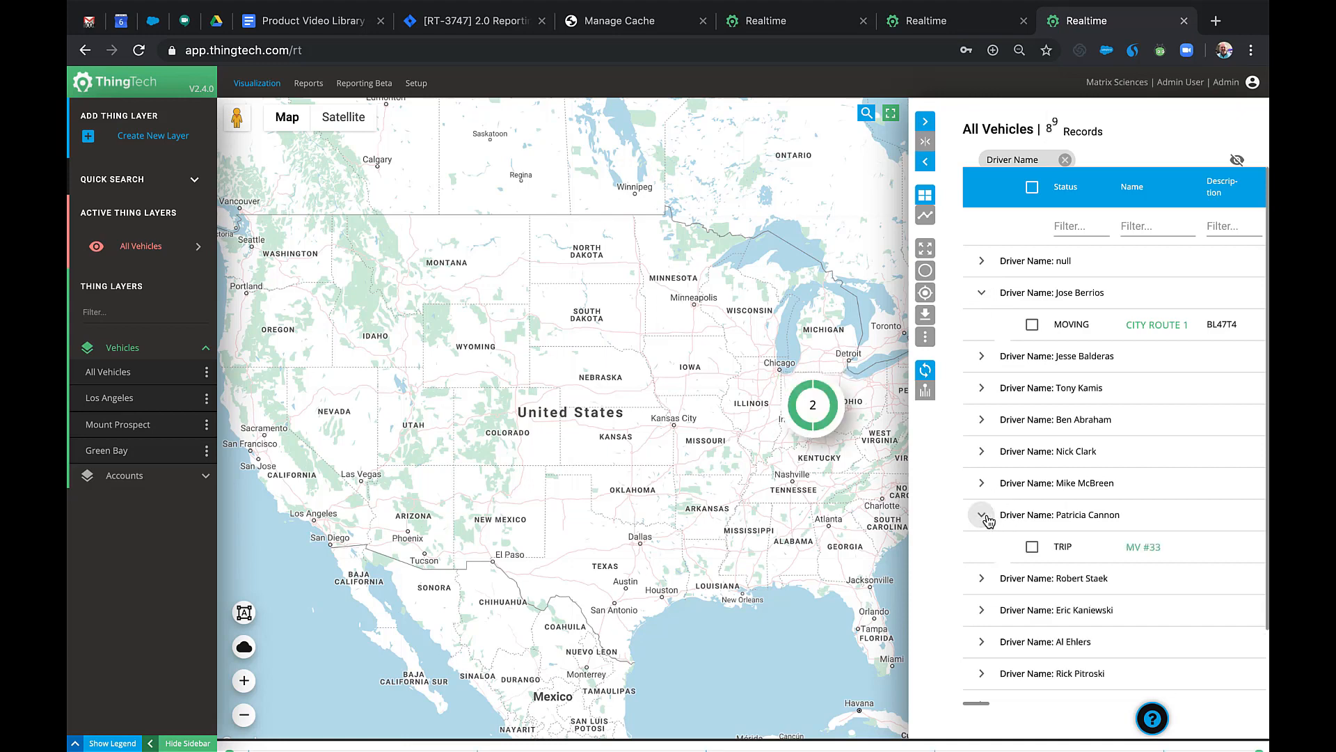
left_click(1150, 327)
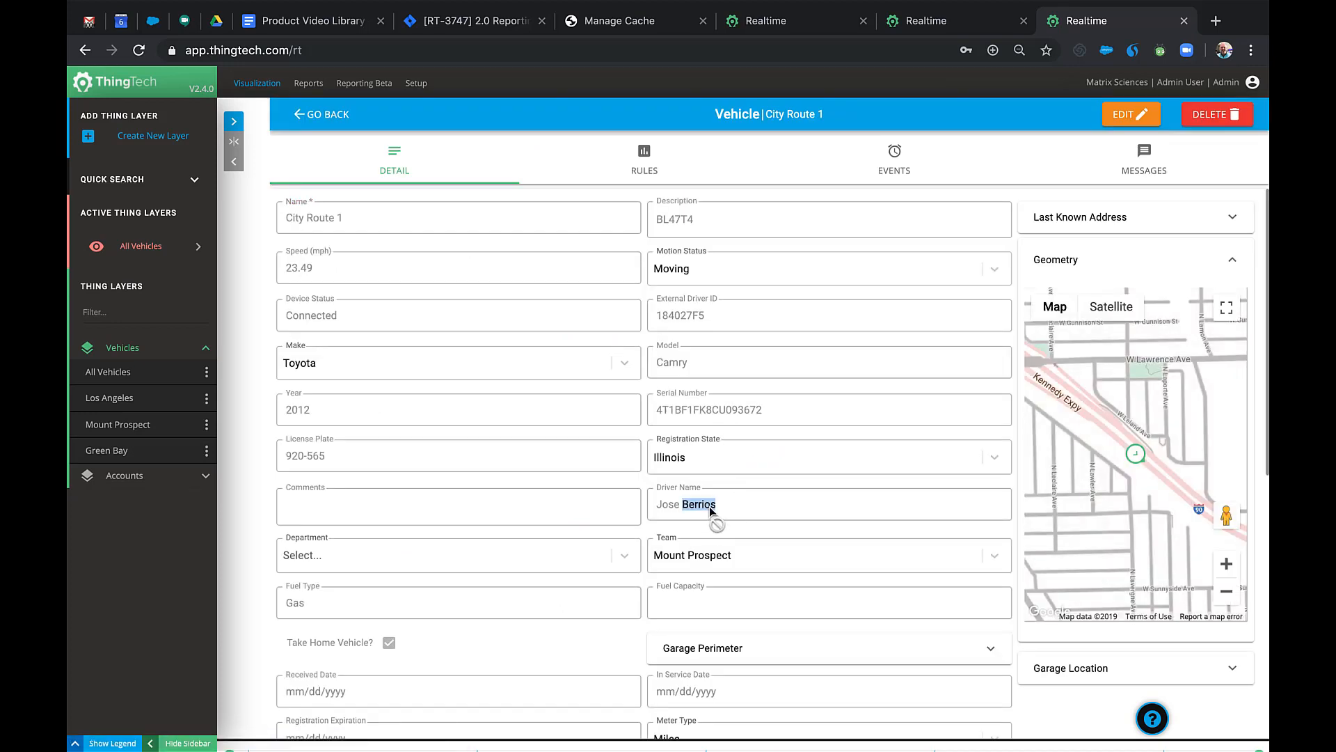
Check City Route 1's Messages log, then switch to its Events history.
left_click(708, 506)
left_click(1128, 160)
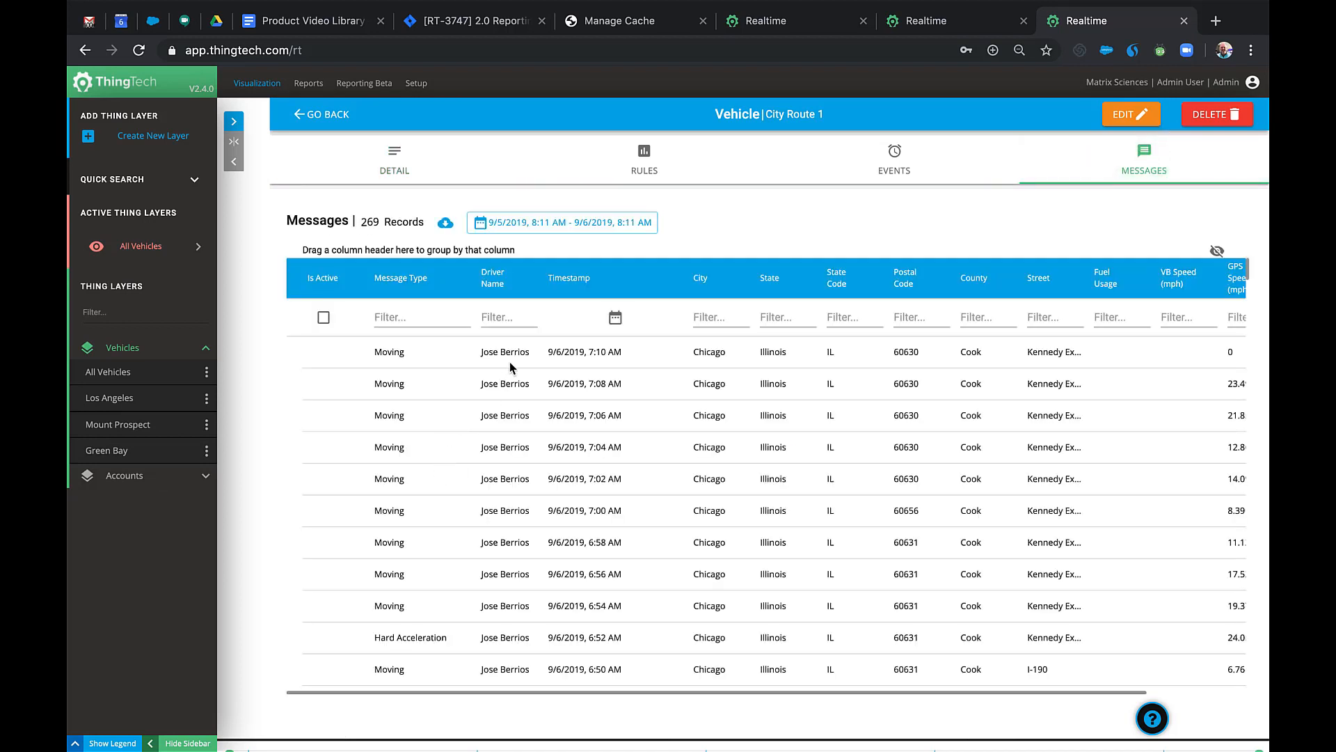
left_click(899, 169)
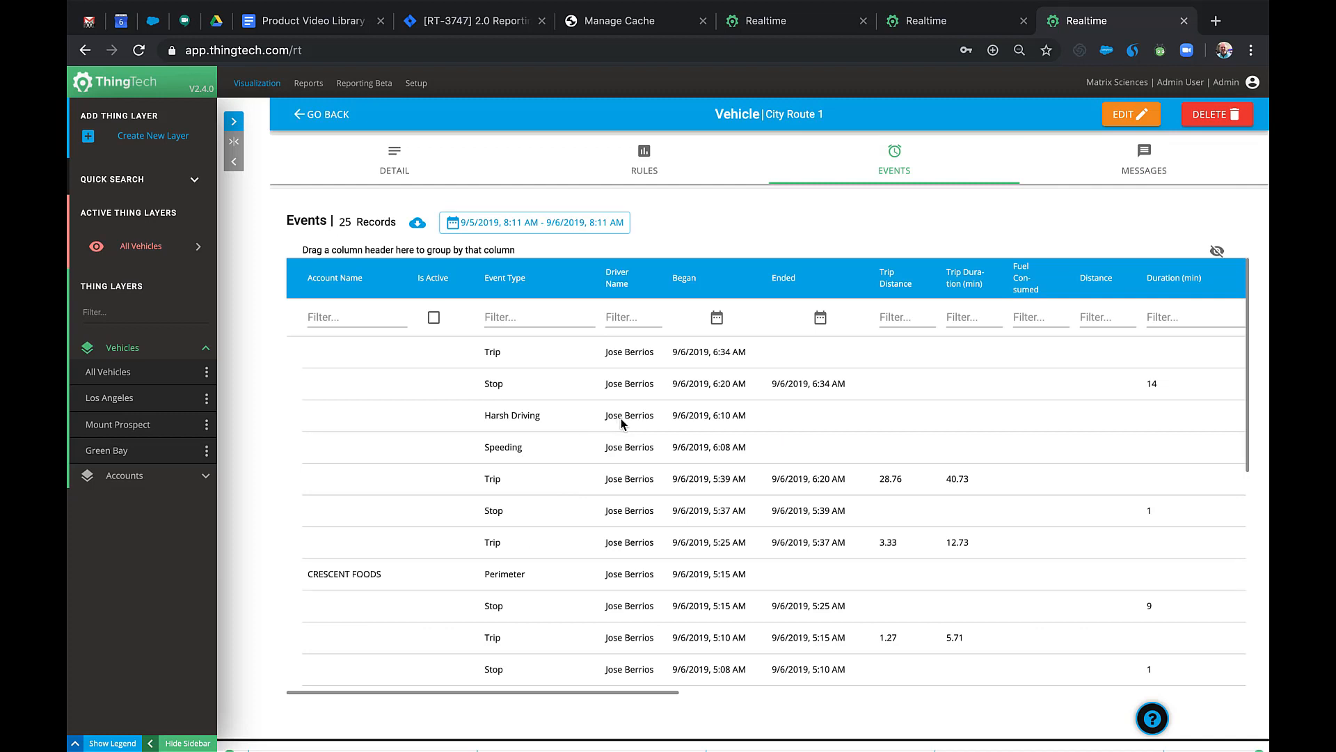
Run the Harsh Driving report from the Driver Behavior folder.
left_click(367, 85)
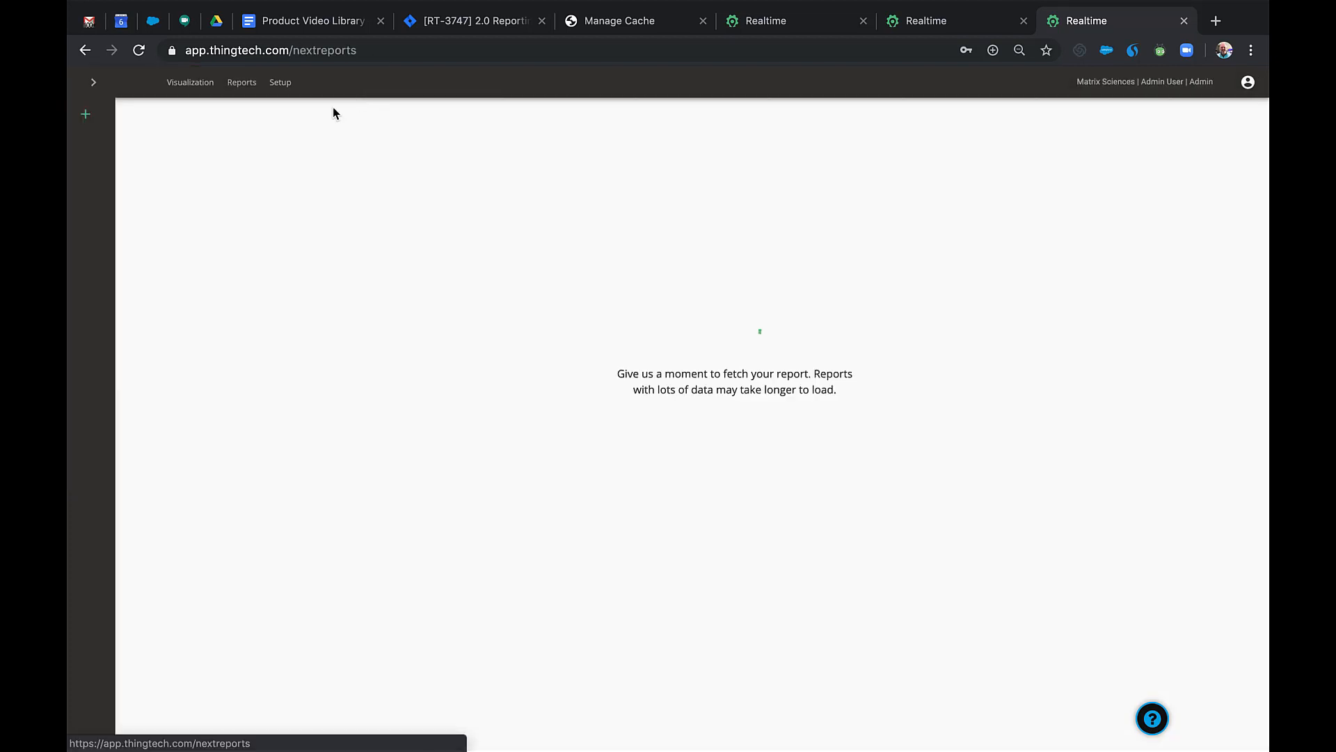
left_click(98, 83)
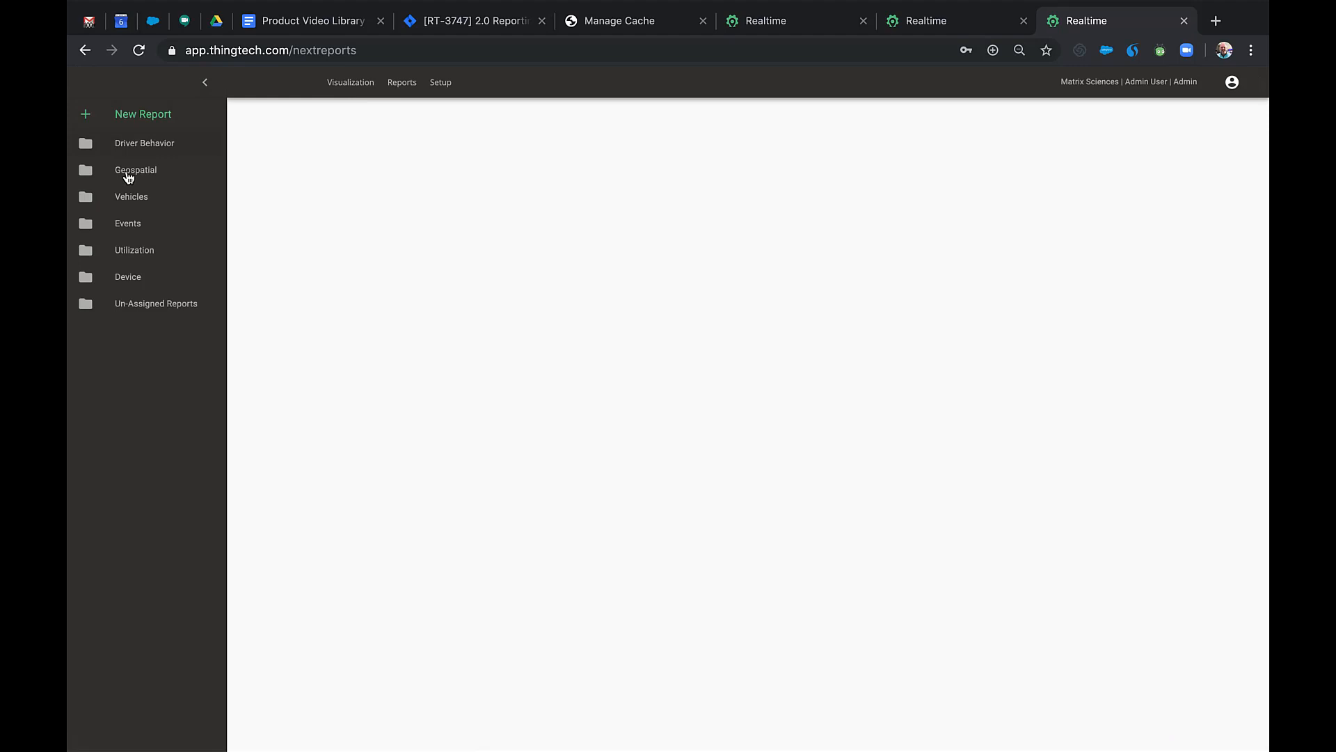
left_click(175, 149)
left_click(207, 238)
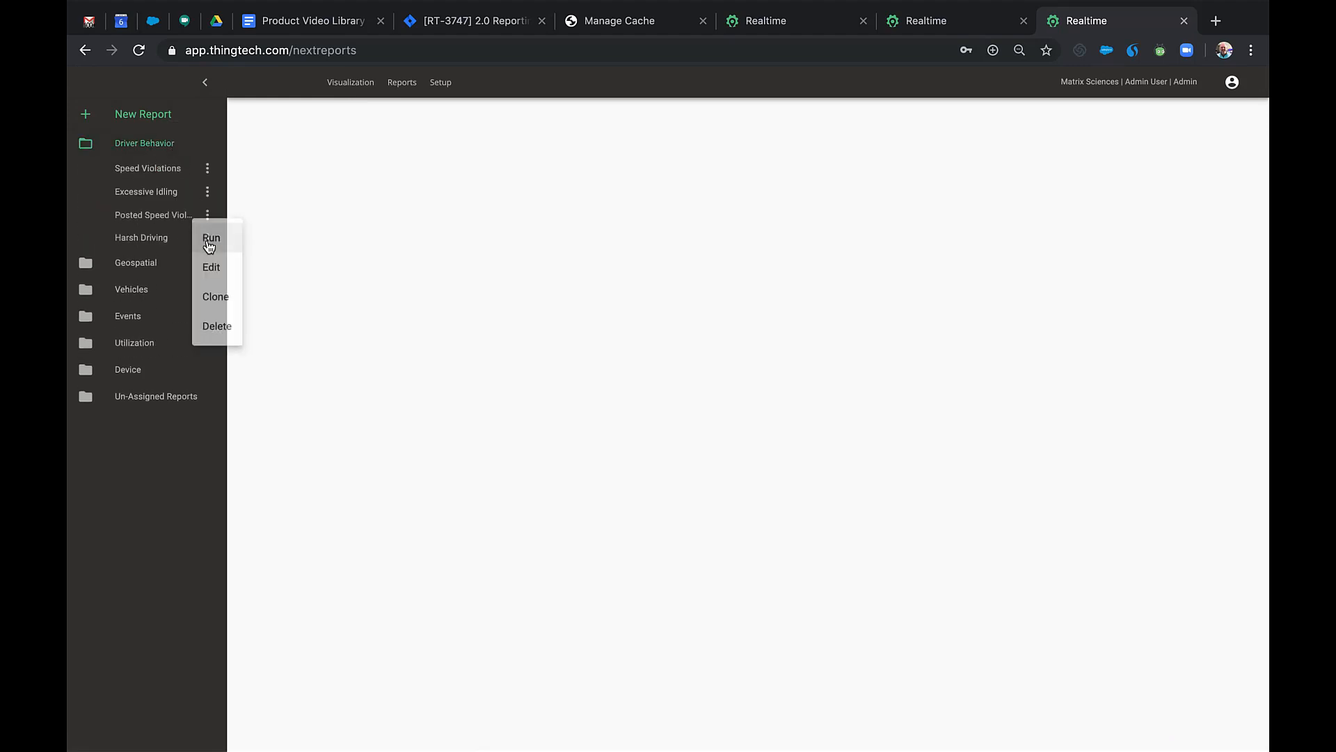
left_click(209, 242)
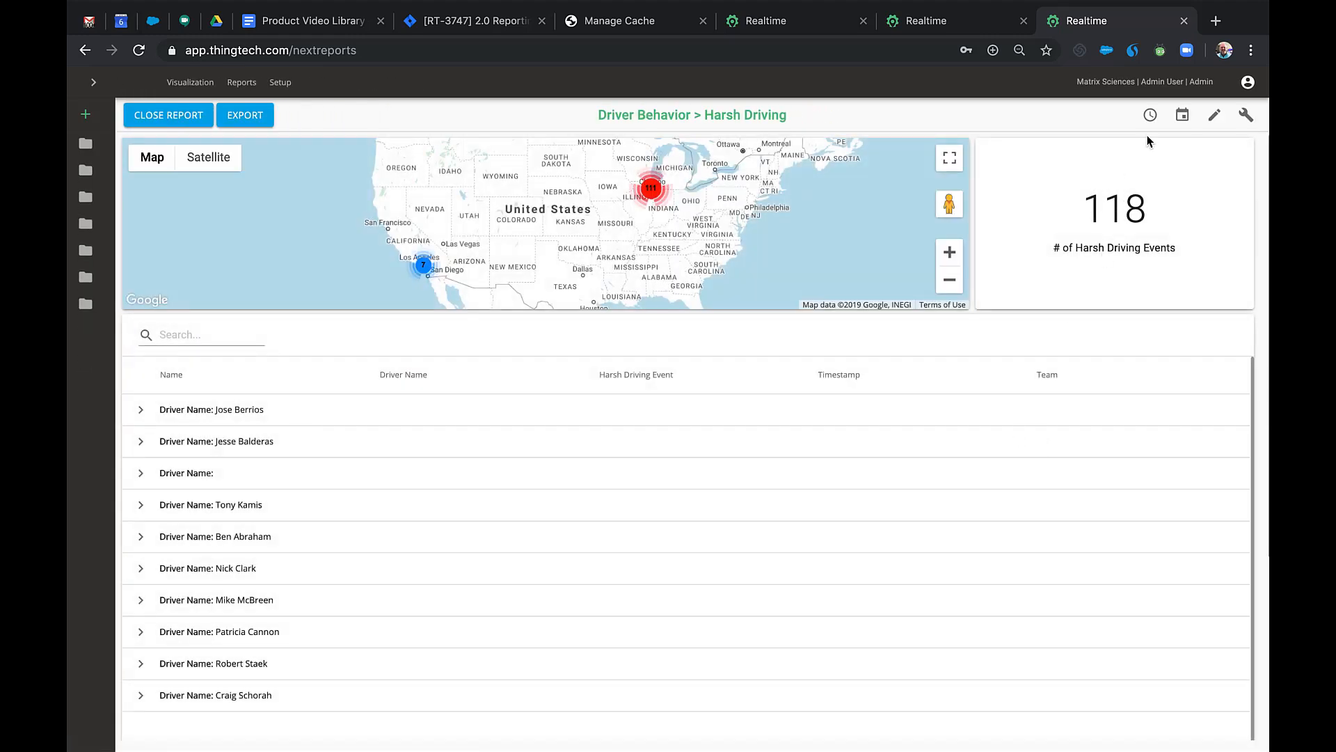
Change the report timeframe to Last 3 Days.
left_click(1150, 116)
left_click(1134, 216)
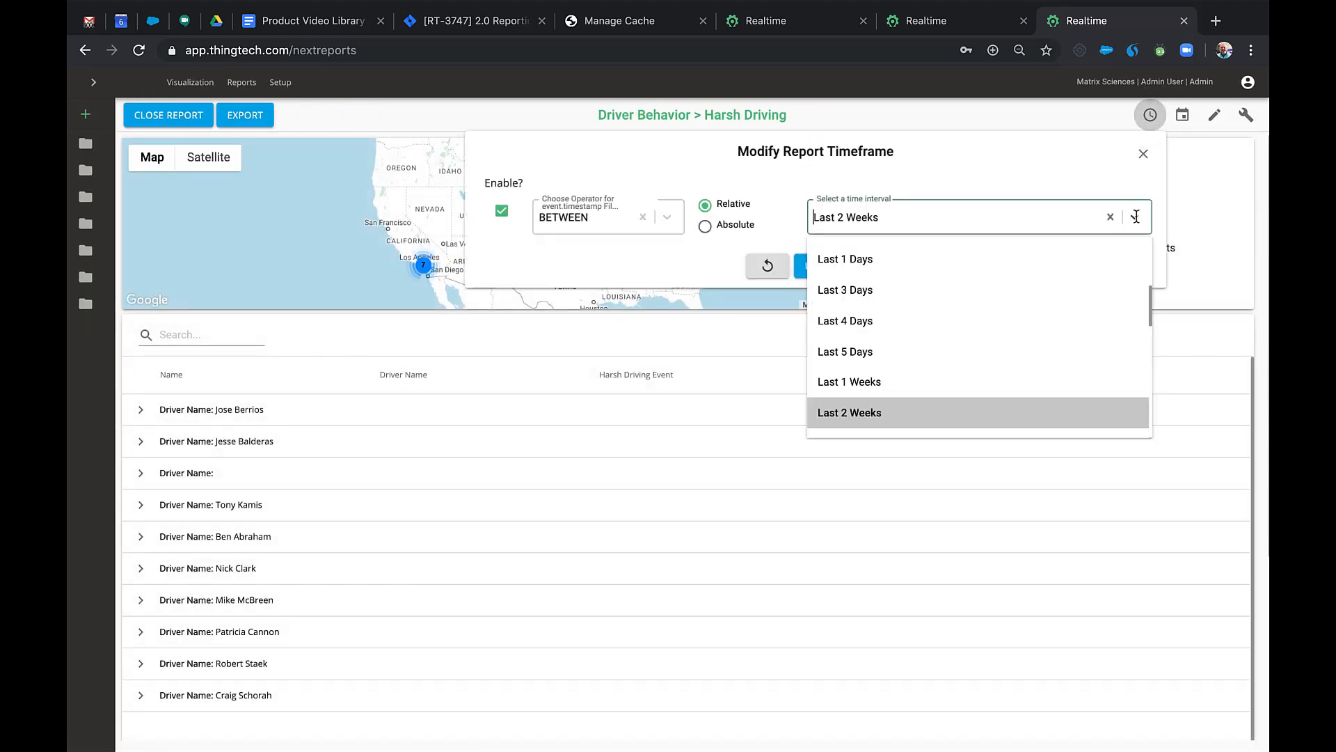
left_click(954, 295)
left_click(861, 269)
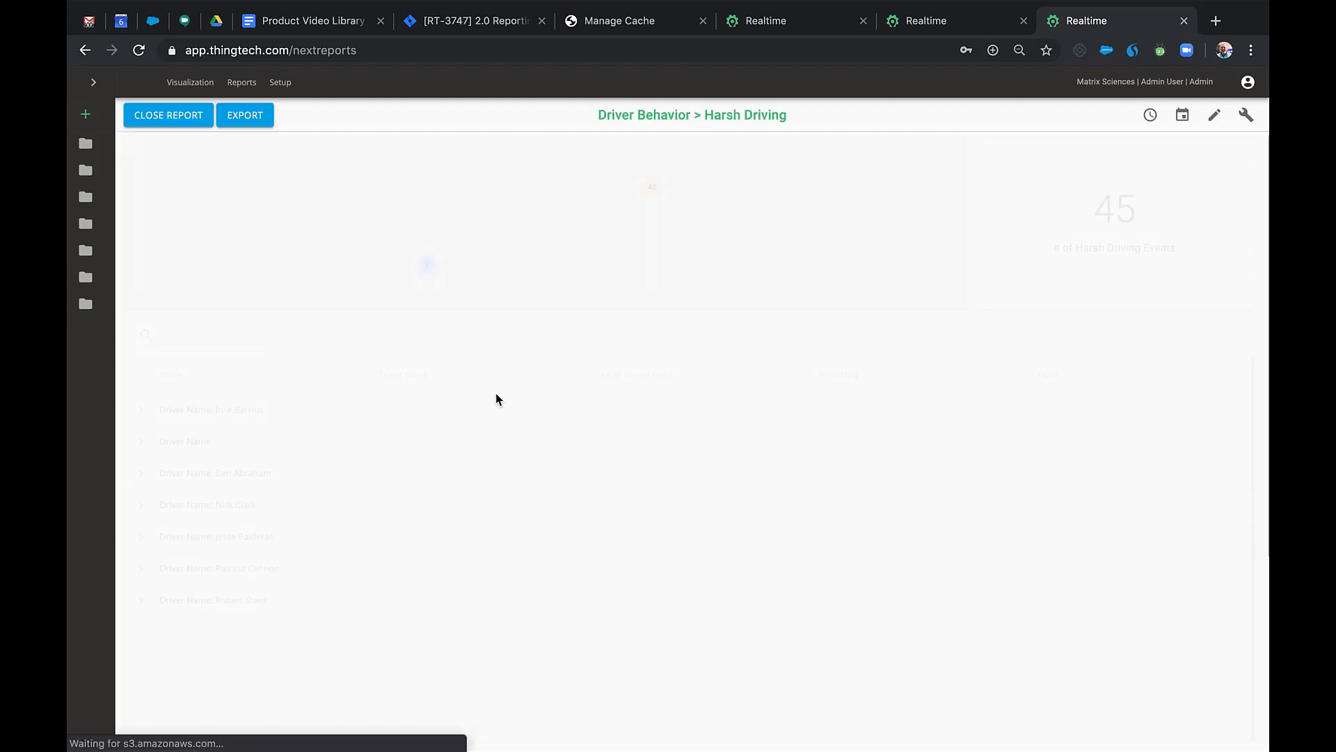
Filter to one driver by first name, expand their events, and export as landscape PDF.
left_click(247, 335)
type("Jose")
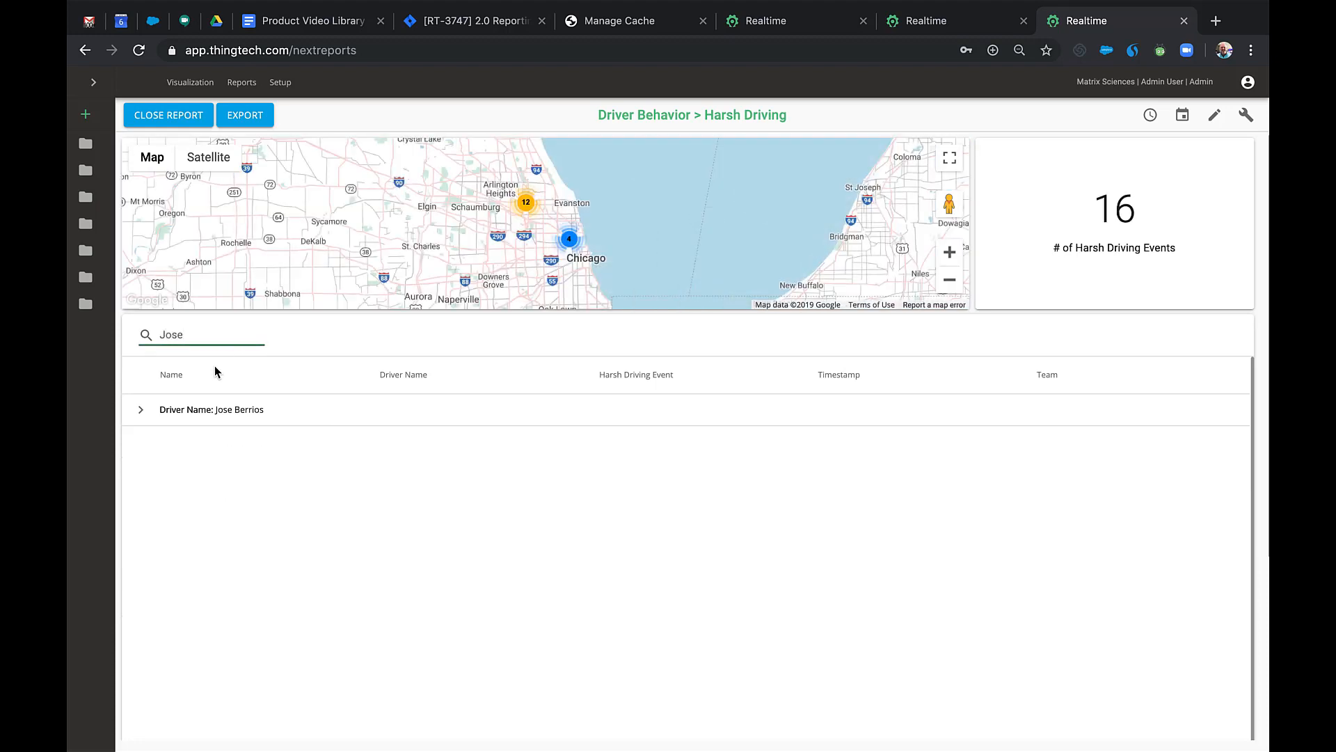
left_click(149, 411)
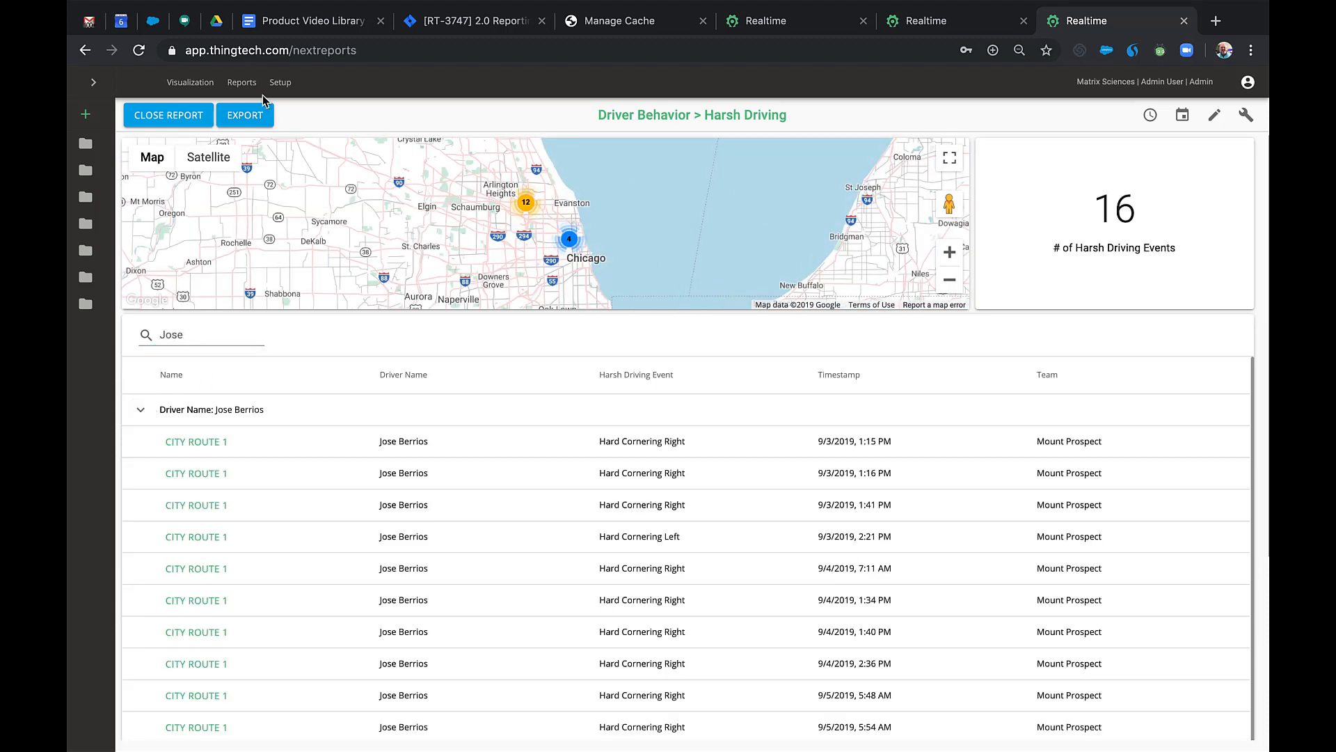
left_click(261, 115)
left_click(286, 144)
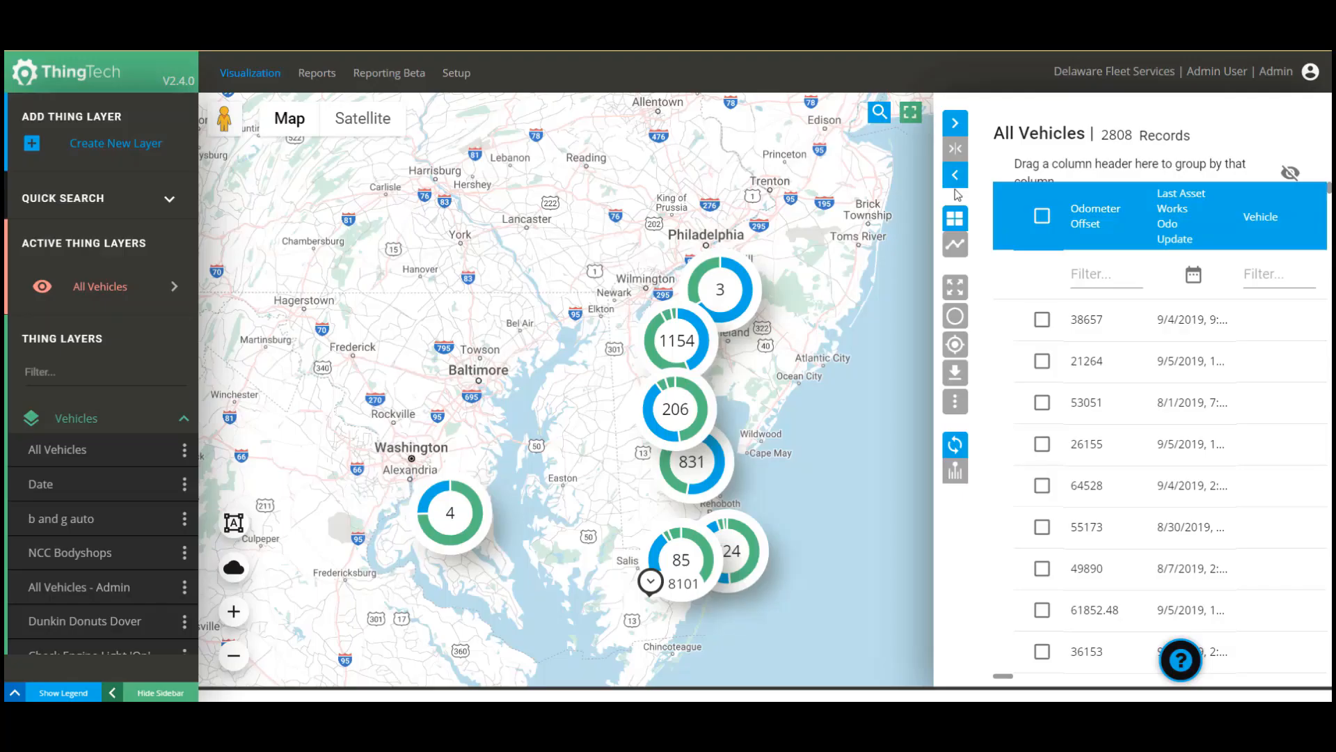
Widen the All Vehicles grid, group by Device Status to review Disconnected vehicles, then ungroup.
left_click(956, 176)
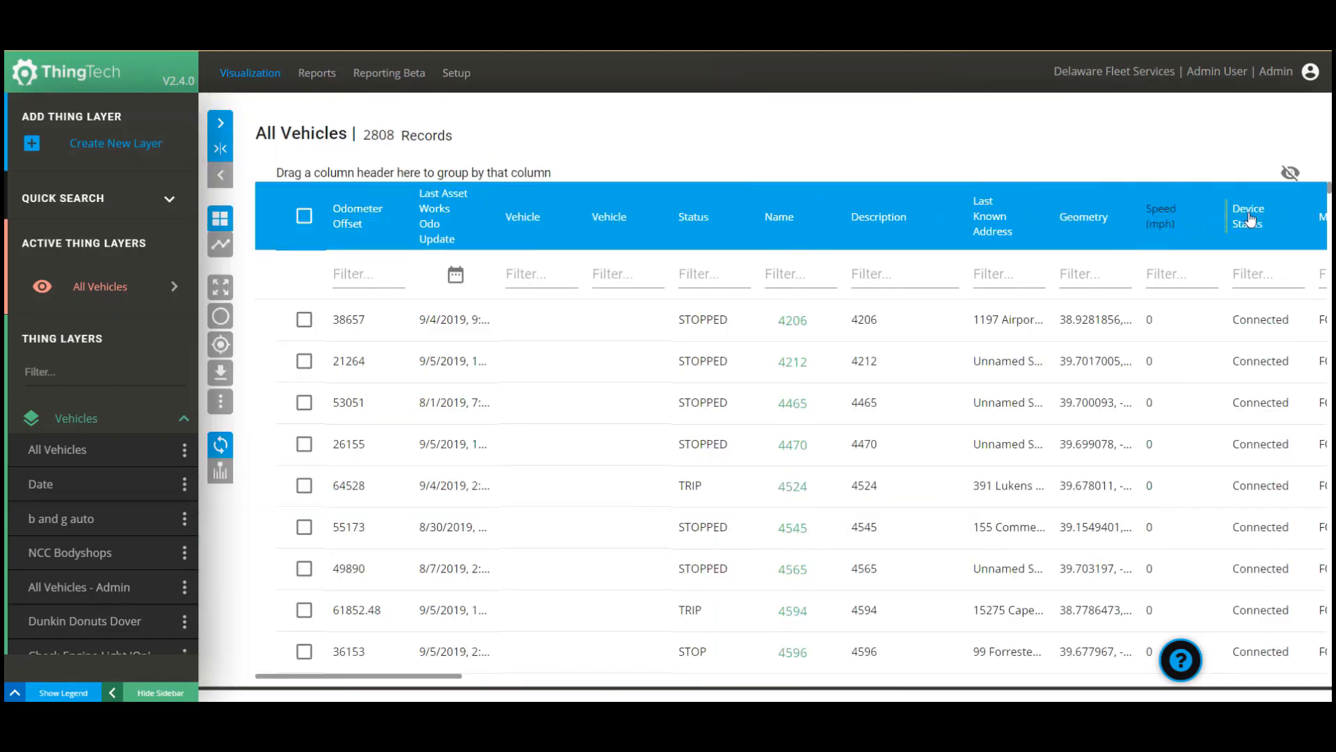
left_click_drag(1250, 220, 320, 169)
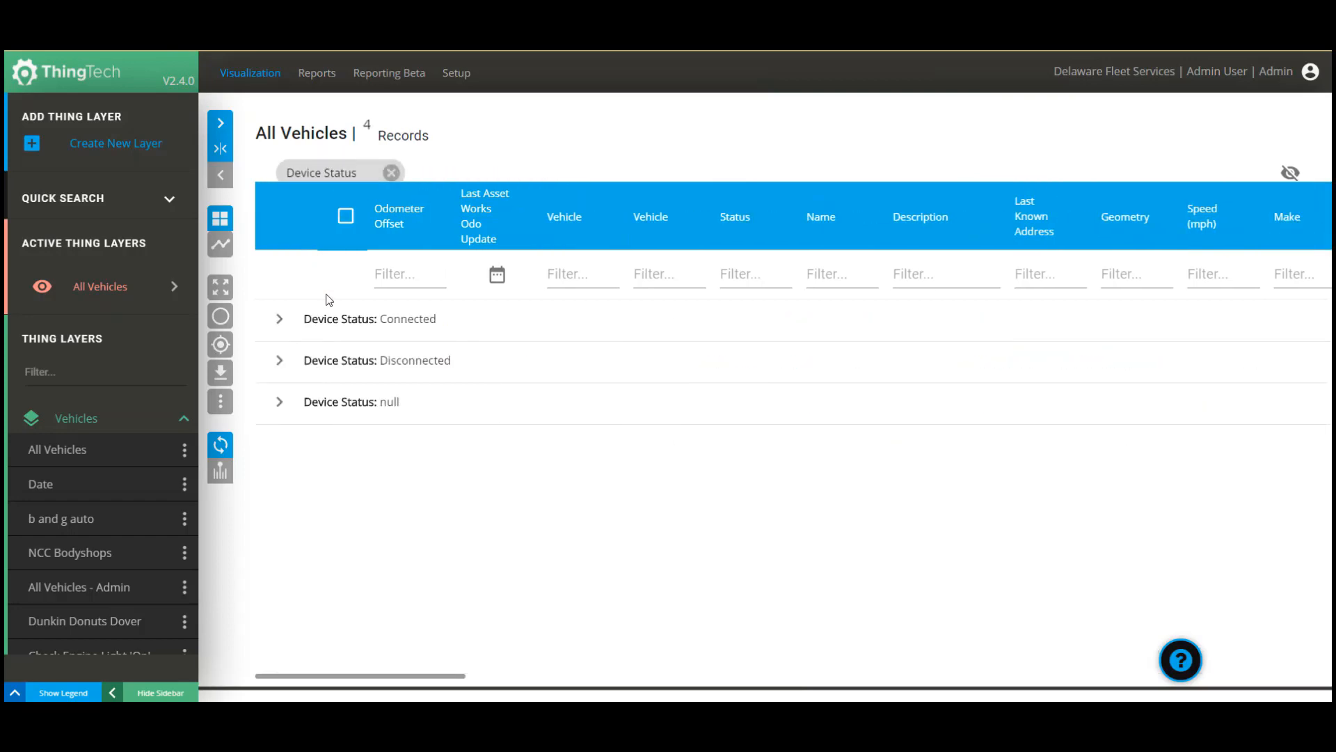
left_click(280, 360)
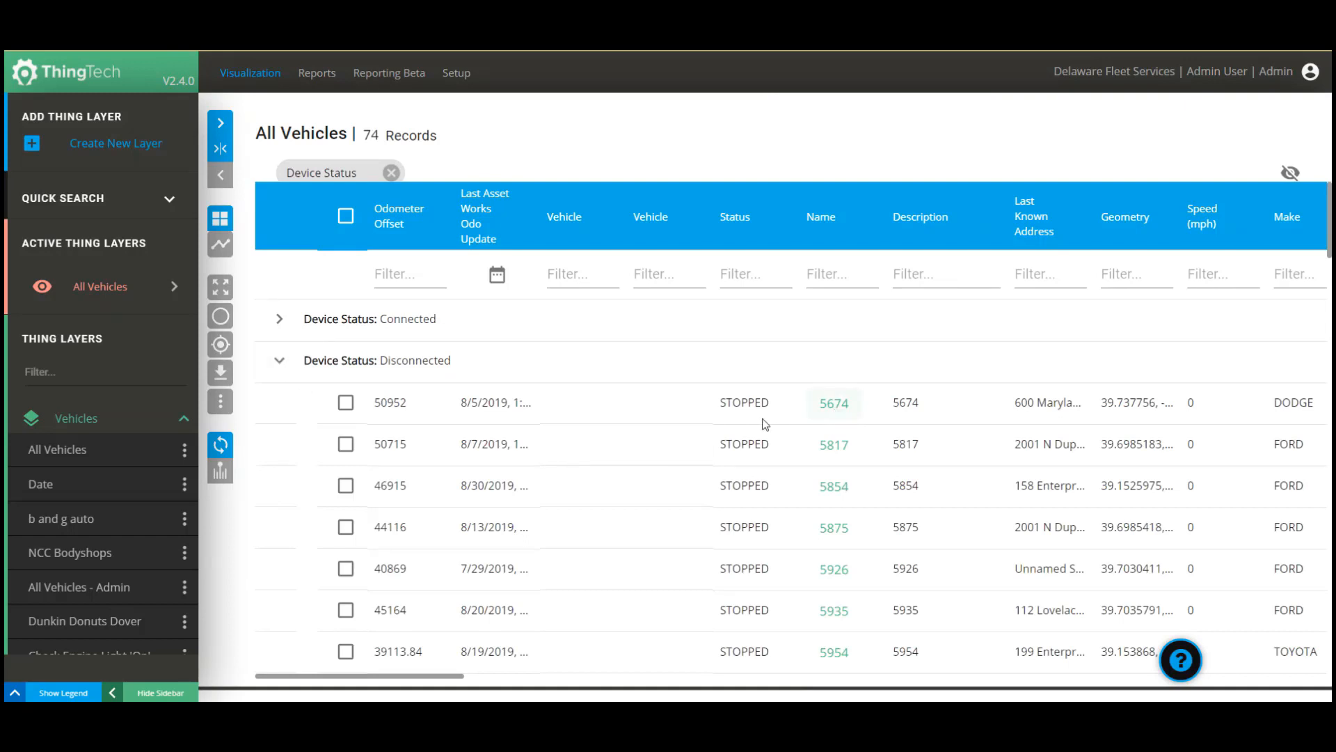
left_click(390, 173)
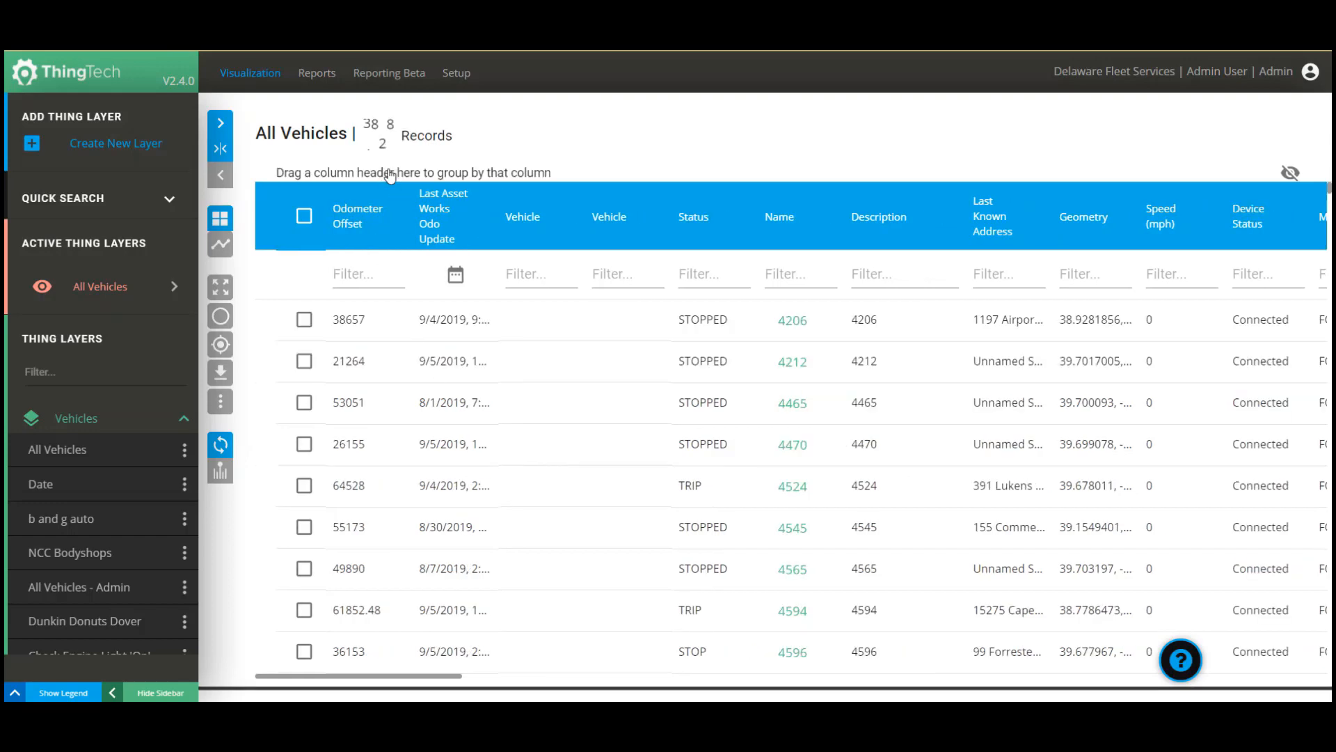
left_click(391, 74)
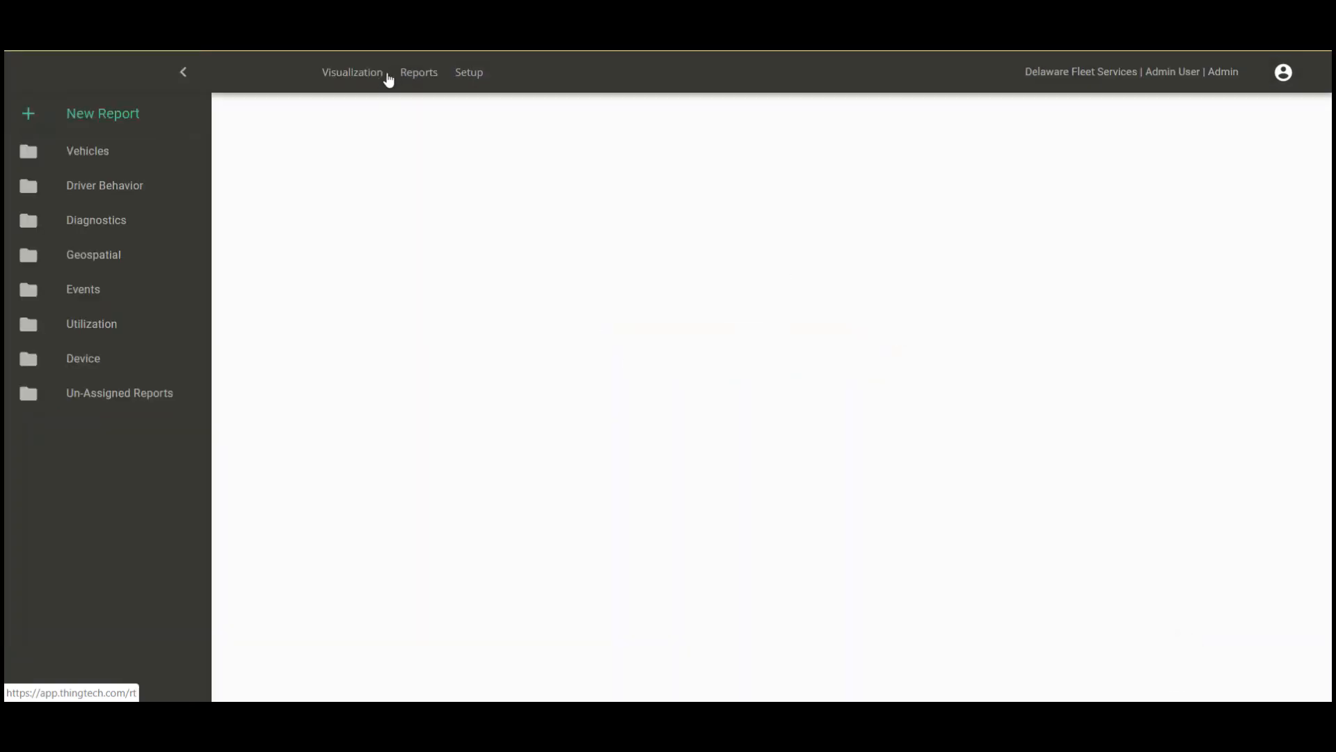
Open the Device folder and run the Devices by Status report.
left_click(85, 358)
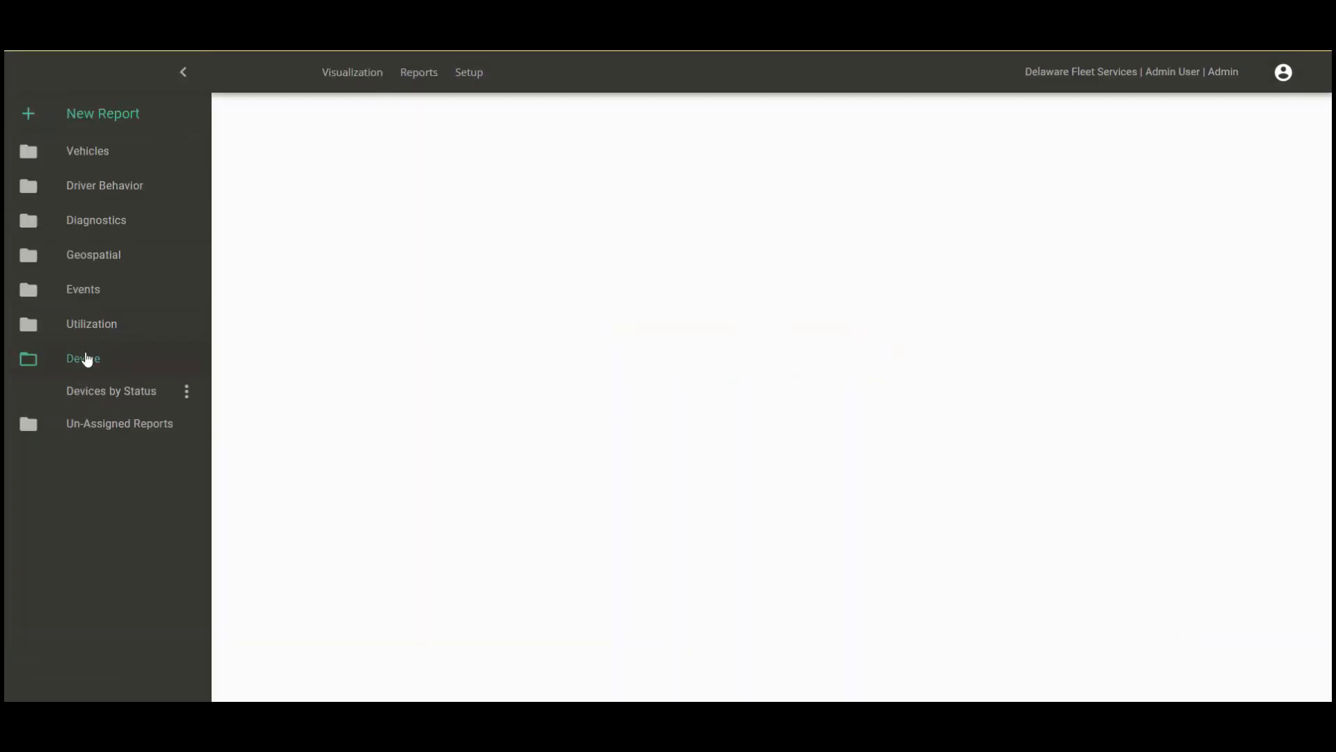
left_click(185, 391)
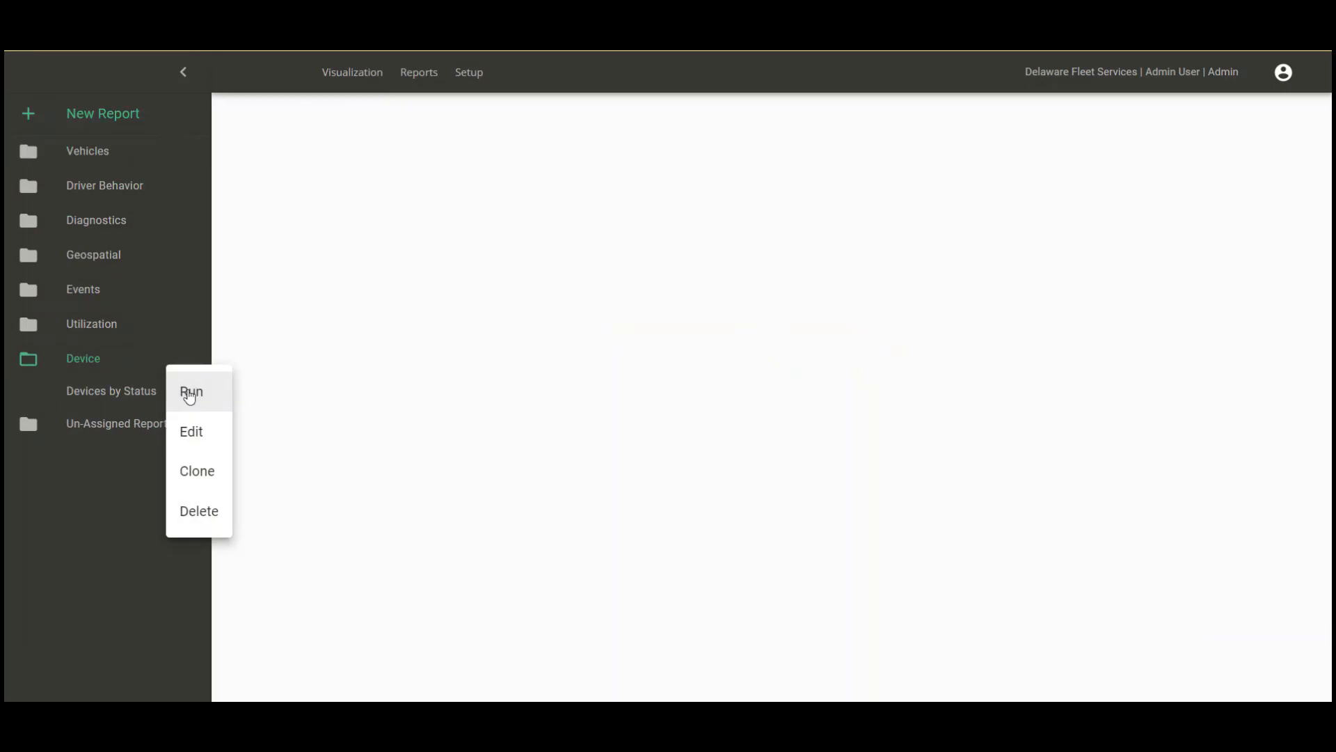
left_click(203, 397)
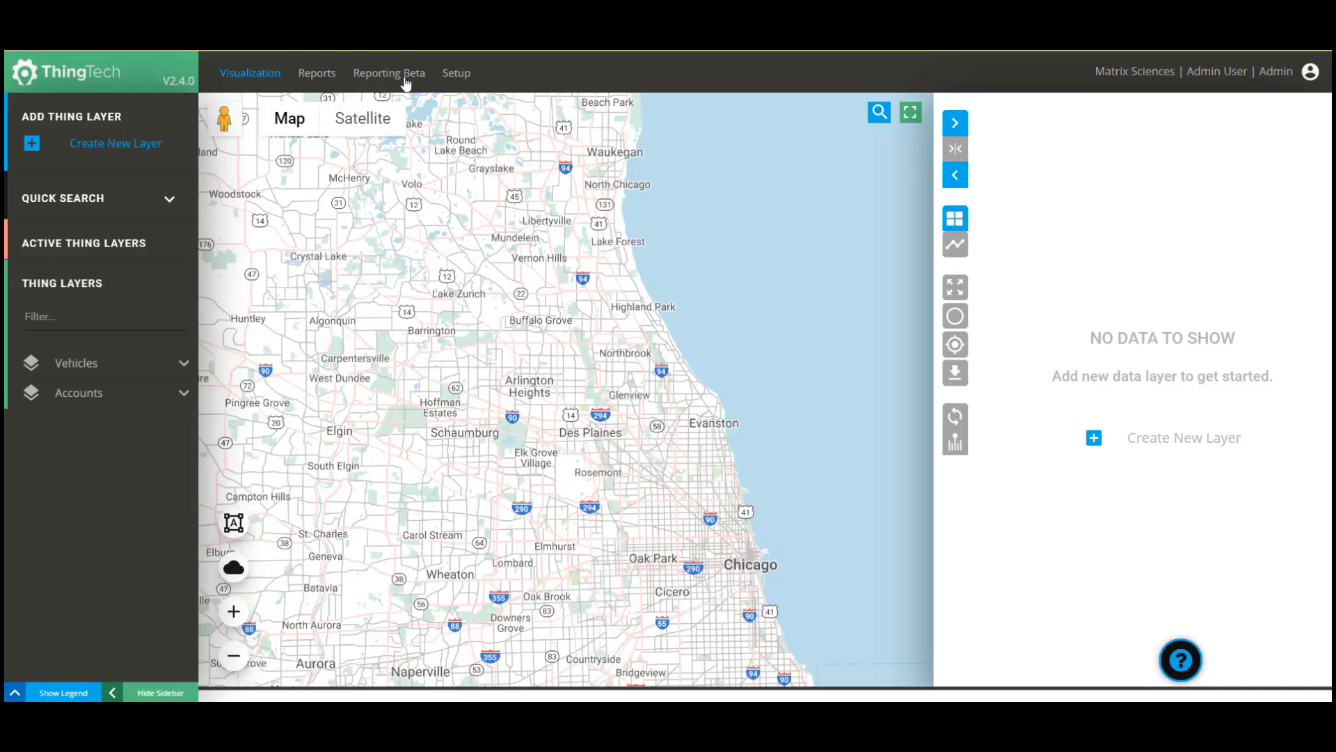
Run the Harsh Driving report from the Driver Behavior folder.
left_click(407, 75)
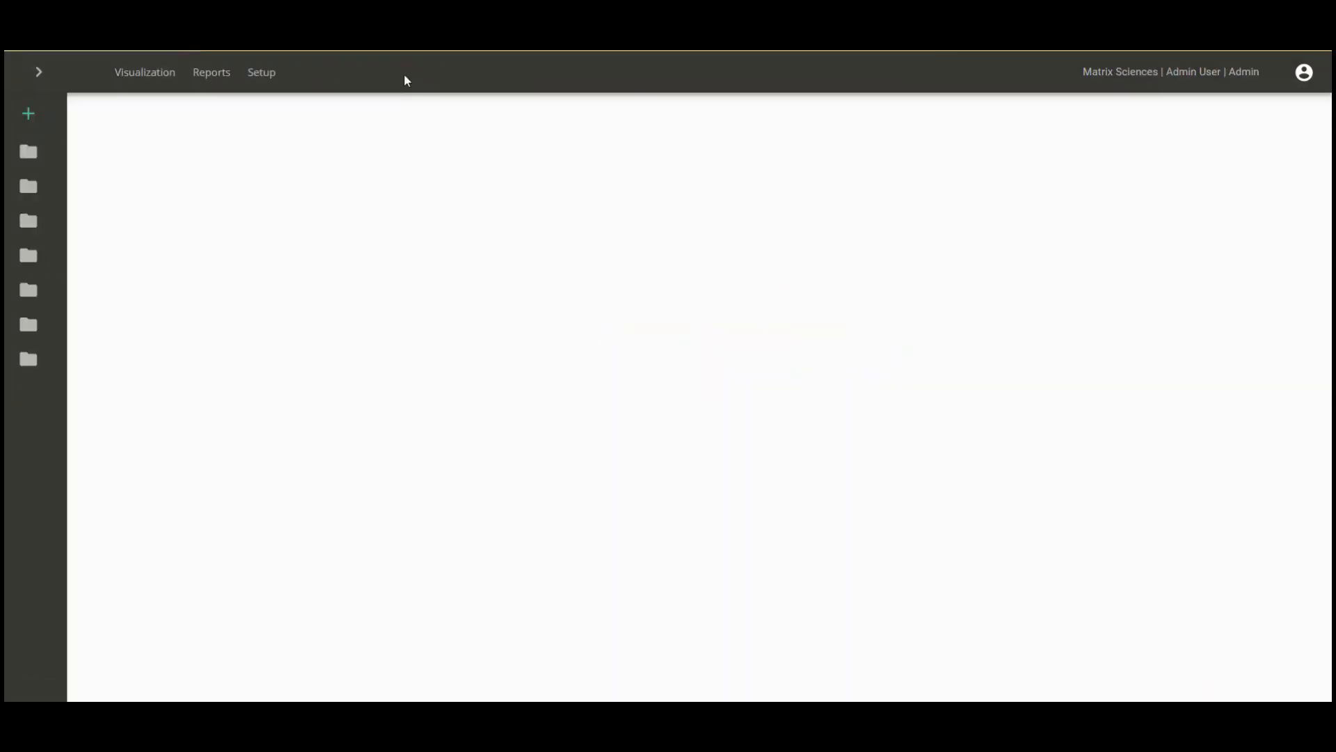
left_click(38, 72)
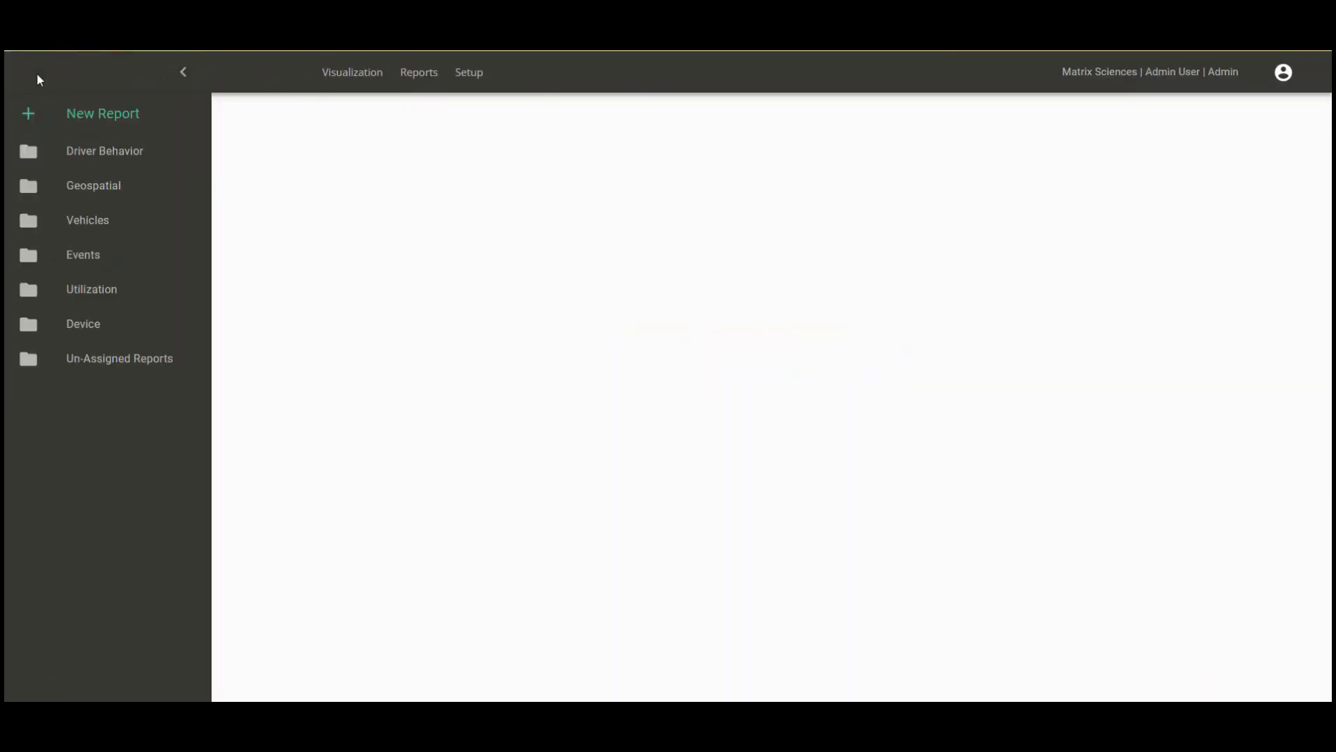
left_click(108, 153)
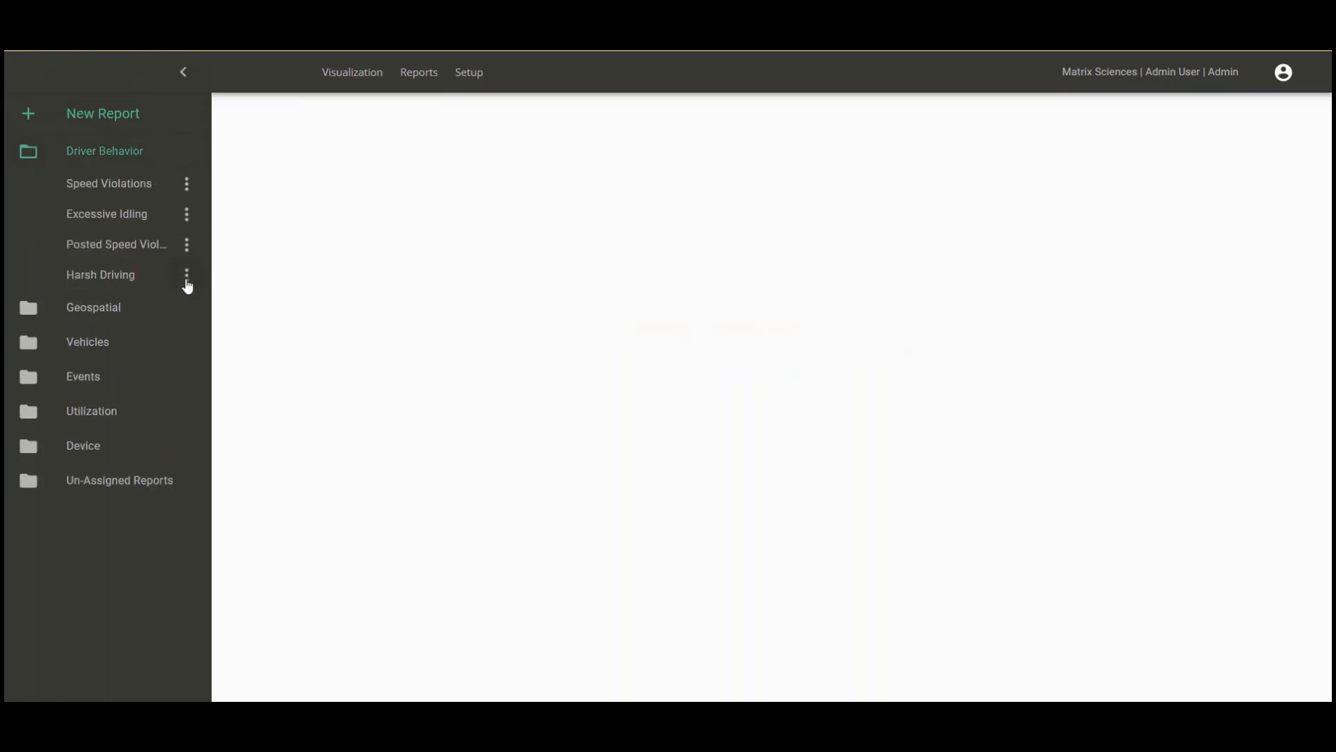
left_click(185, 276)
left_click(189, 279)
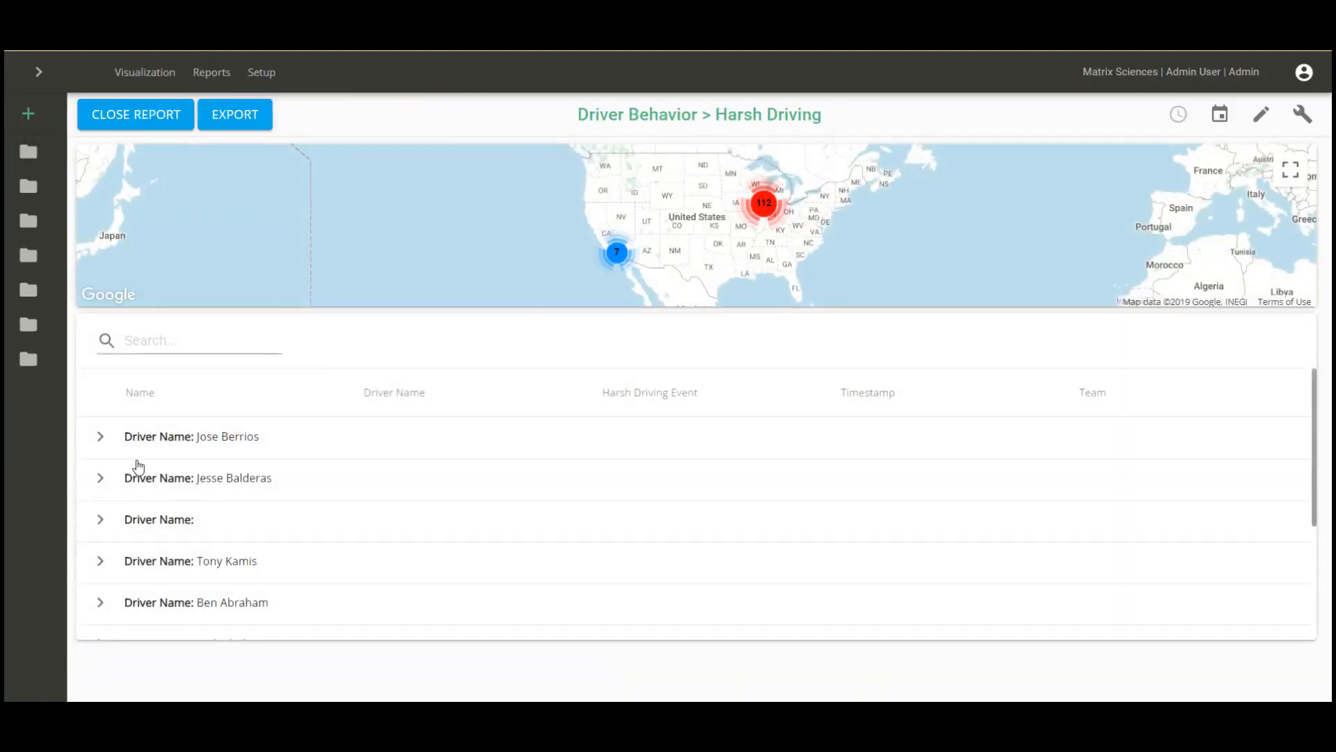
Browse the first and fourth drivers' harsh driving events, collapsing each afterward.
left_click(101, 437)
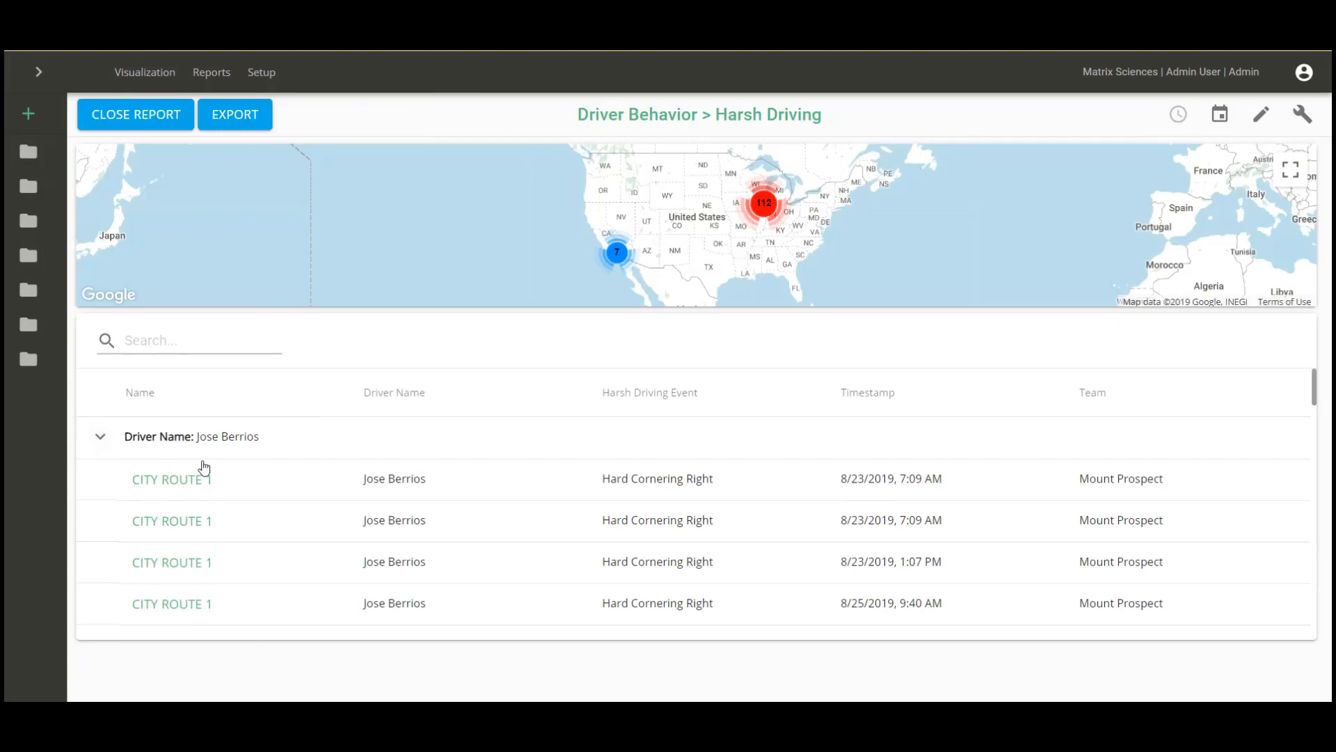
left_click(101, 436)
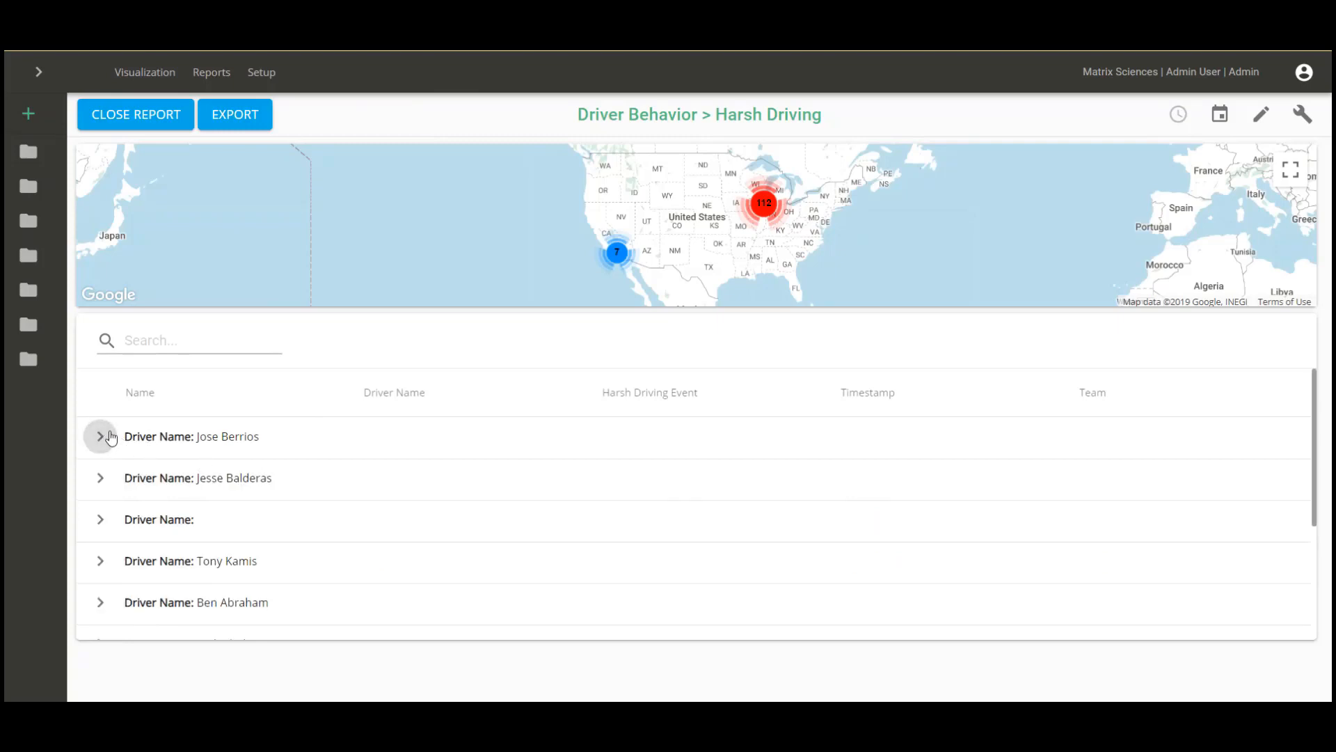
left_click(101, 563)
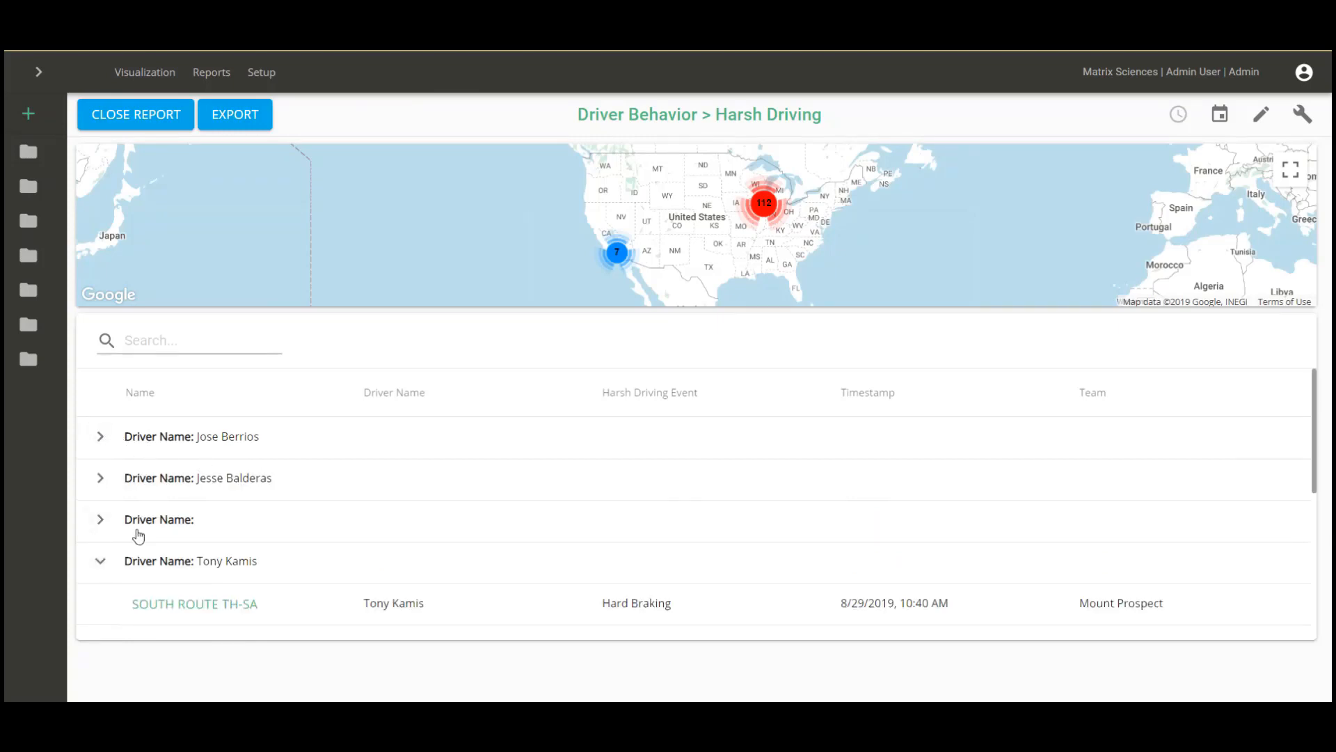
scroll(138, 534, "down", 3)
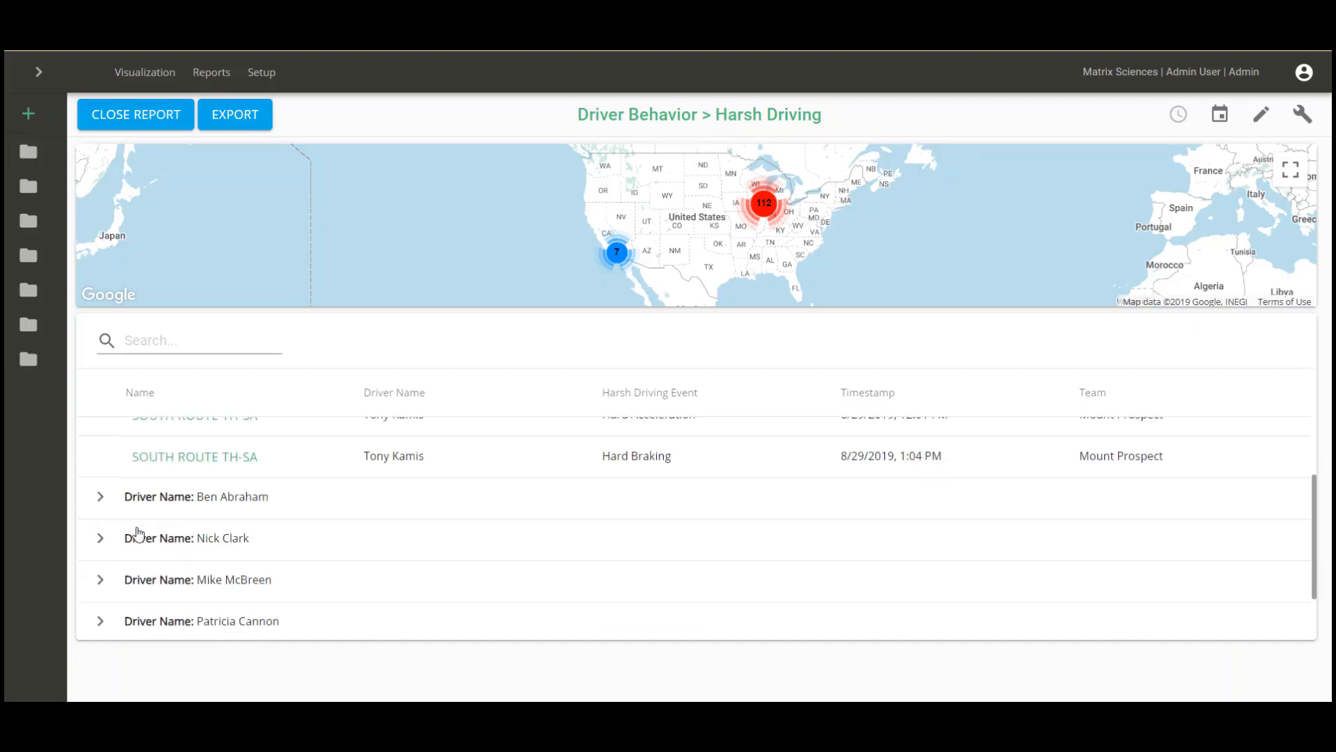
scroll(138, 534, "up", 3)
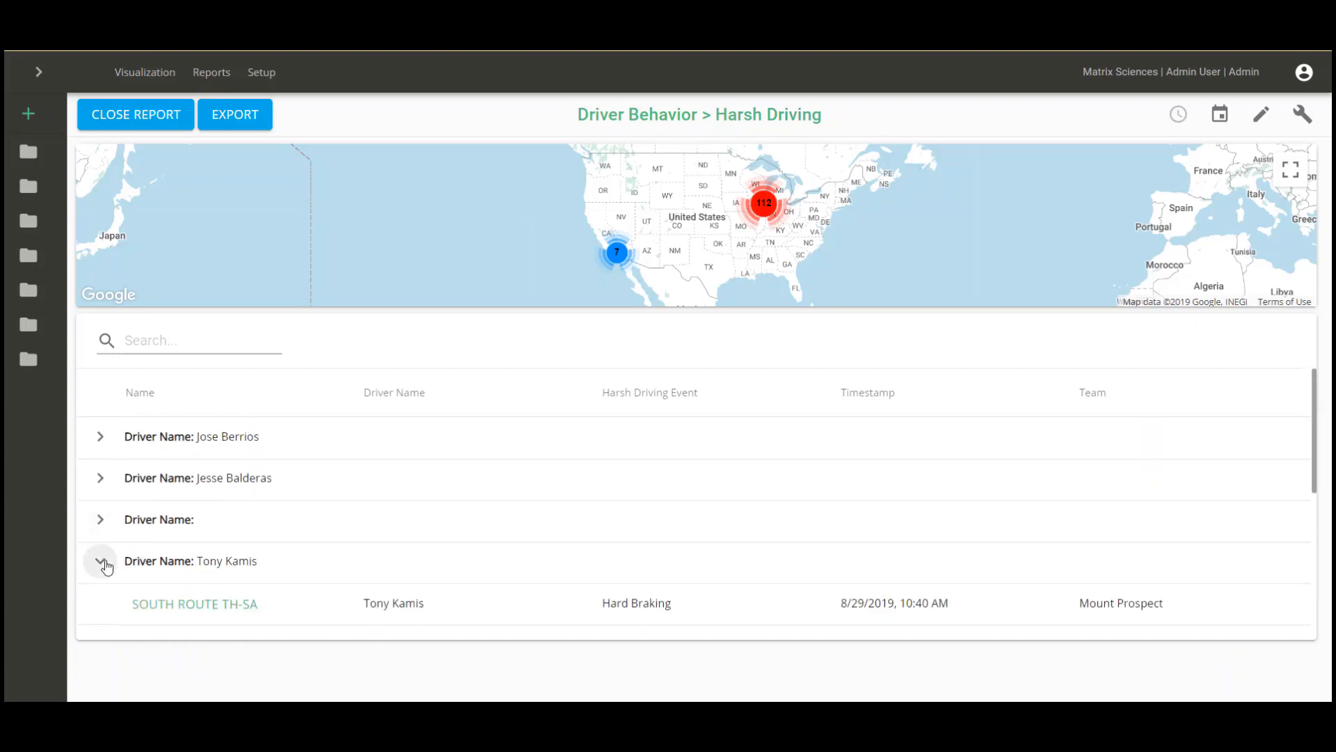
left_click(103, 563)
Filter to one driver by first name, view their three events, and close the report.
left_click(179, 339)
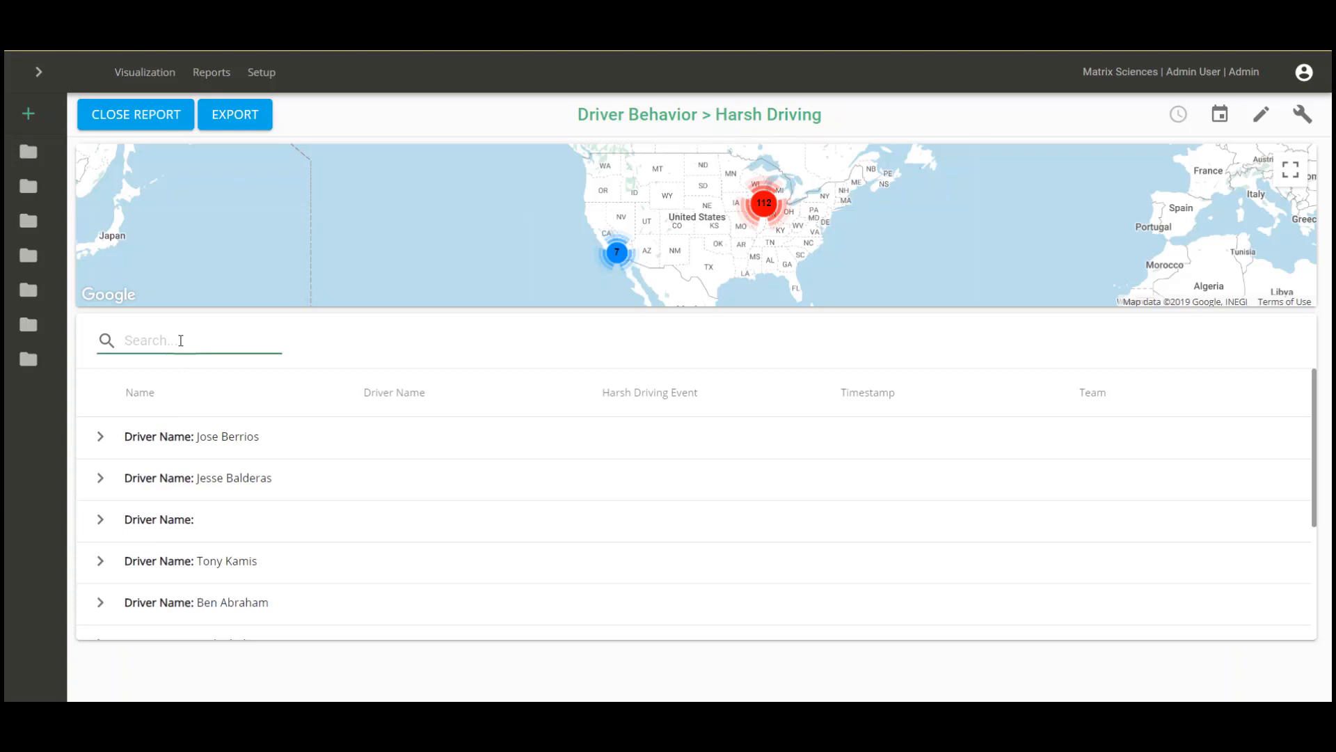
type("tony")
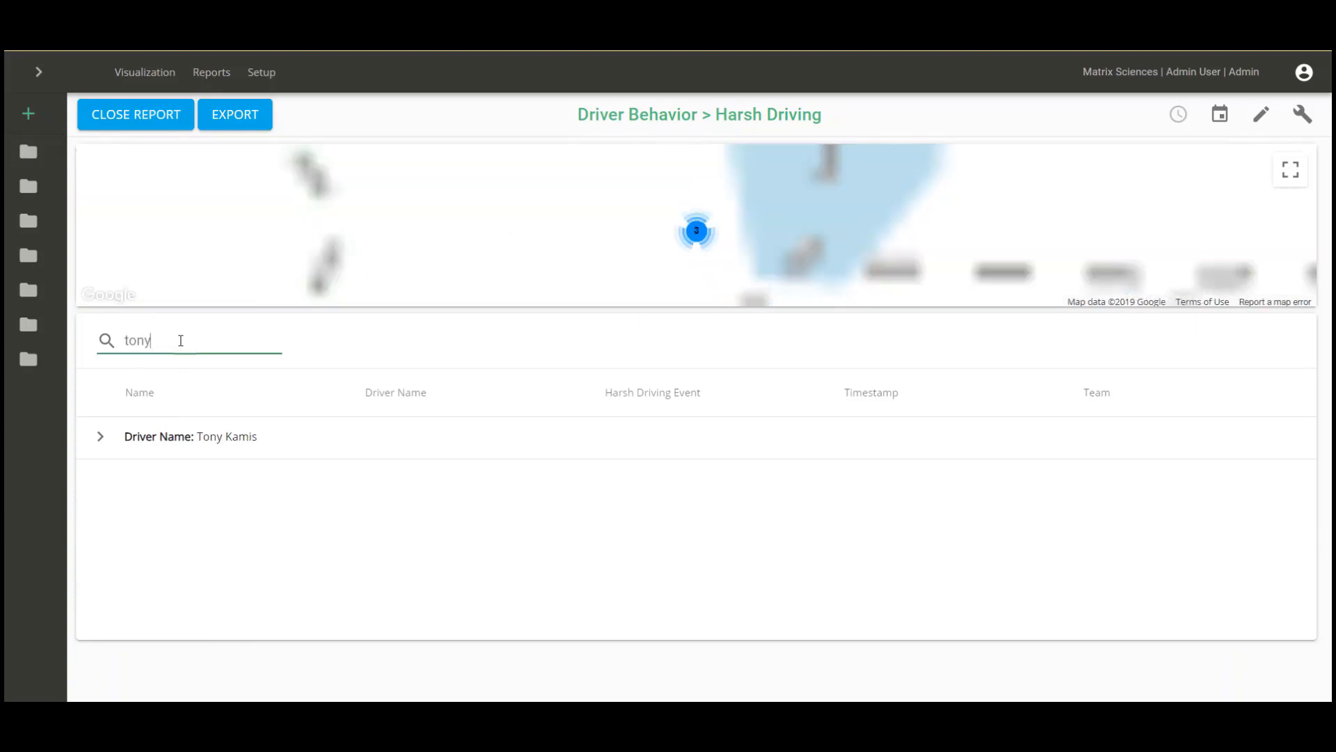
left_click(109, 437)
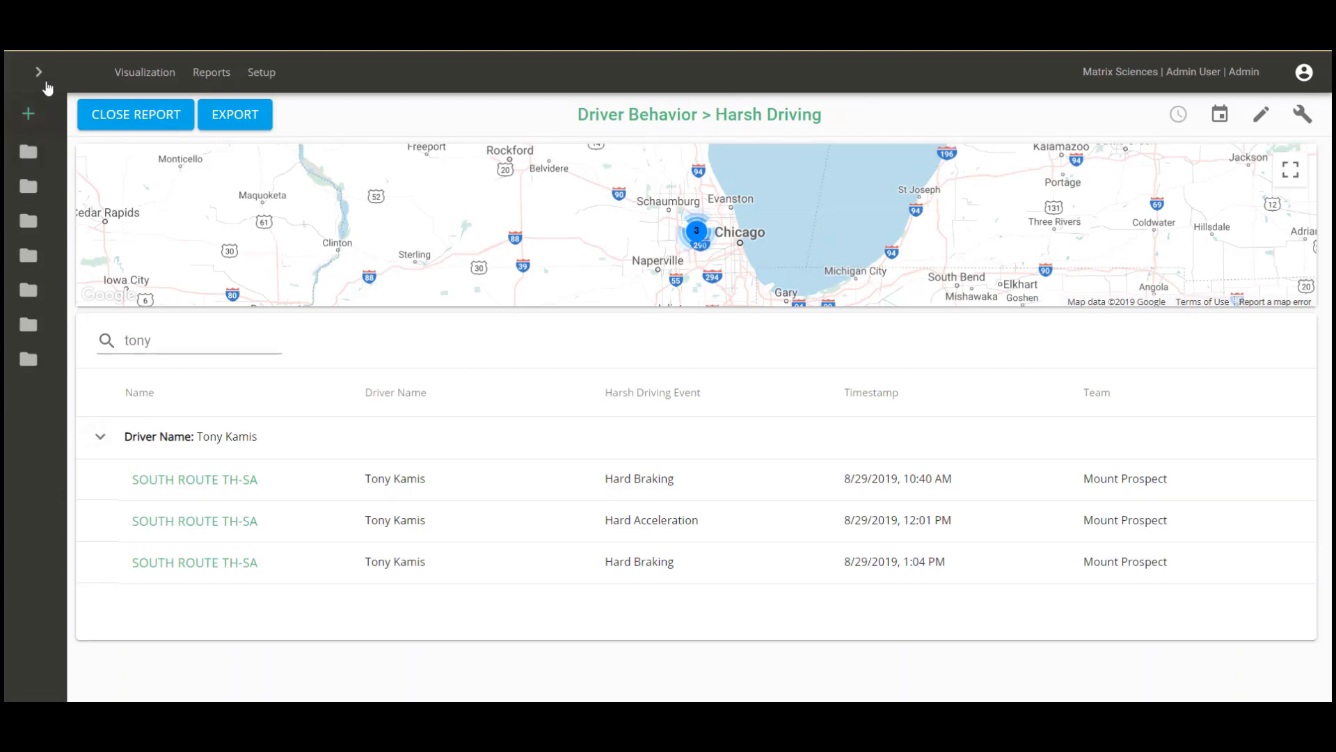
left_click(126, 114)
left_click(39, 71)
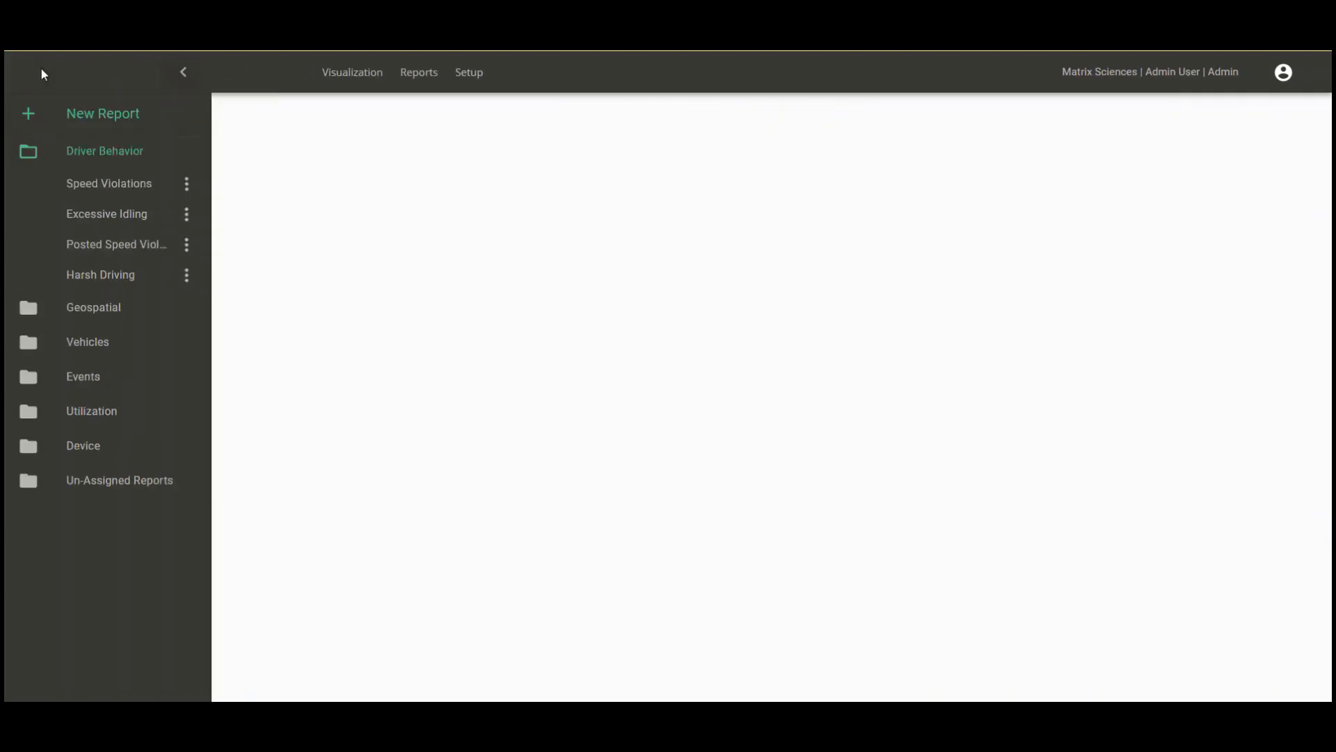
Run Posted Speed Violations, search 'south' to show the two South Route events, then close it.
left_click(190, 249)
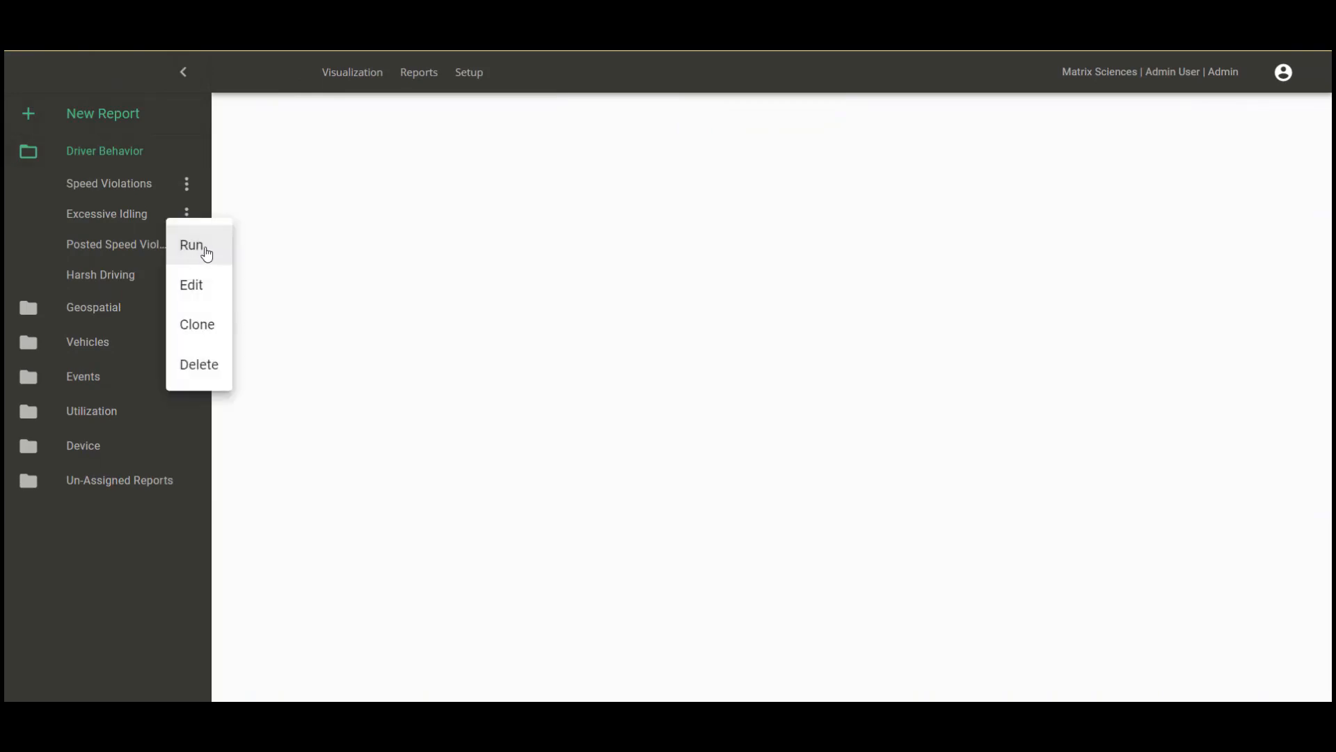
left_click(206, 254)
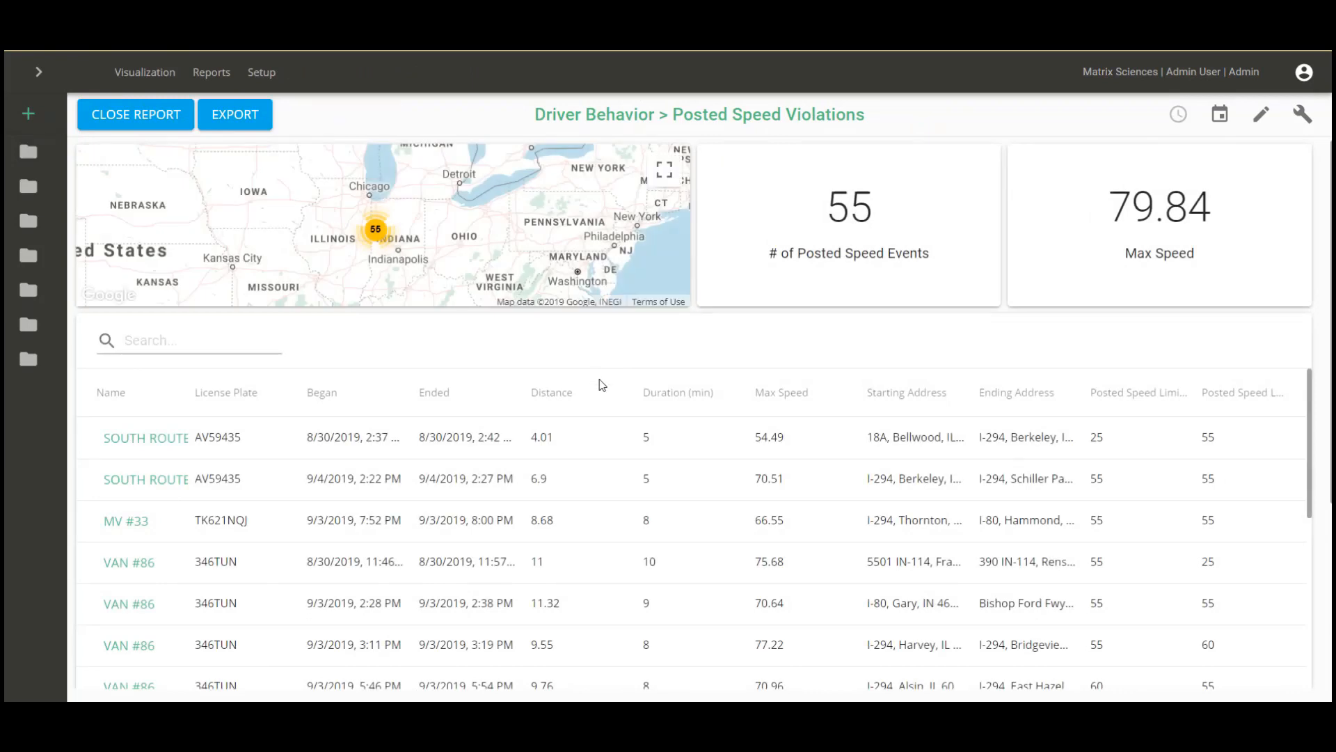
left_click(169, 341)
type("south")
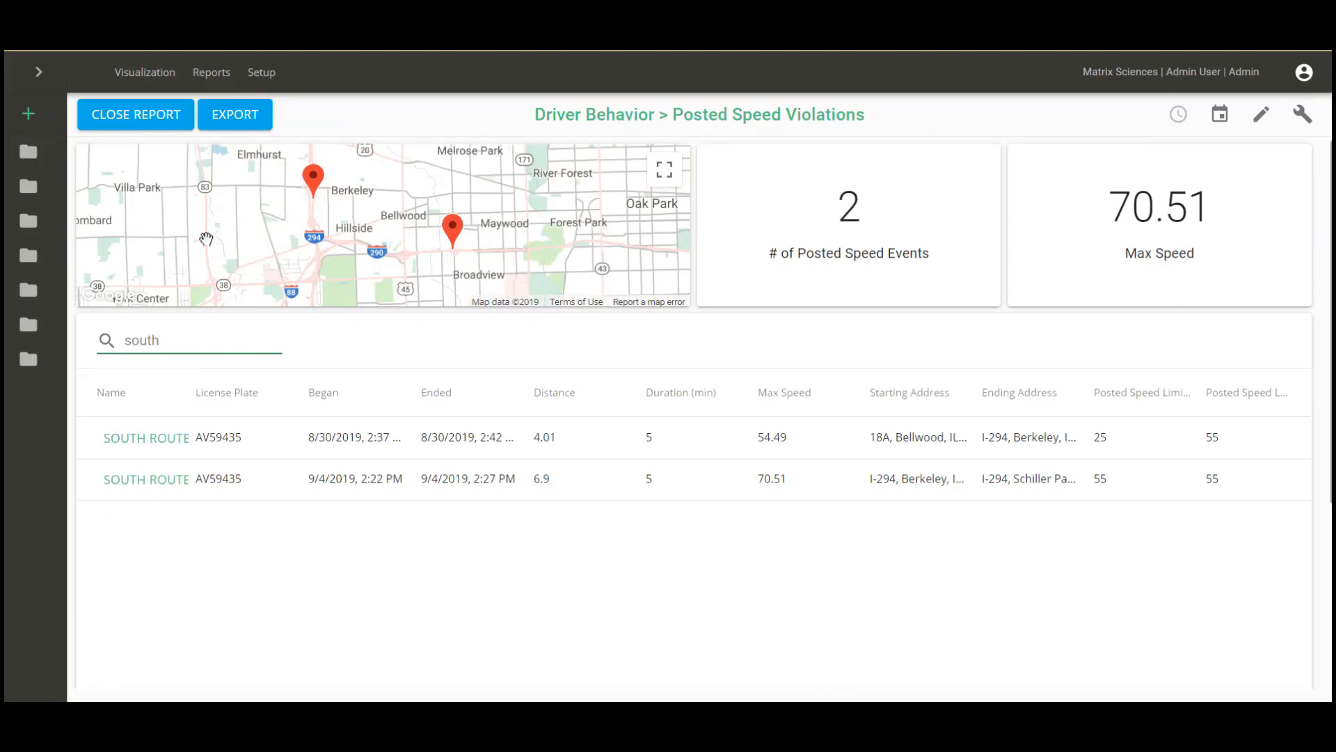
left_click(182, 116)
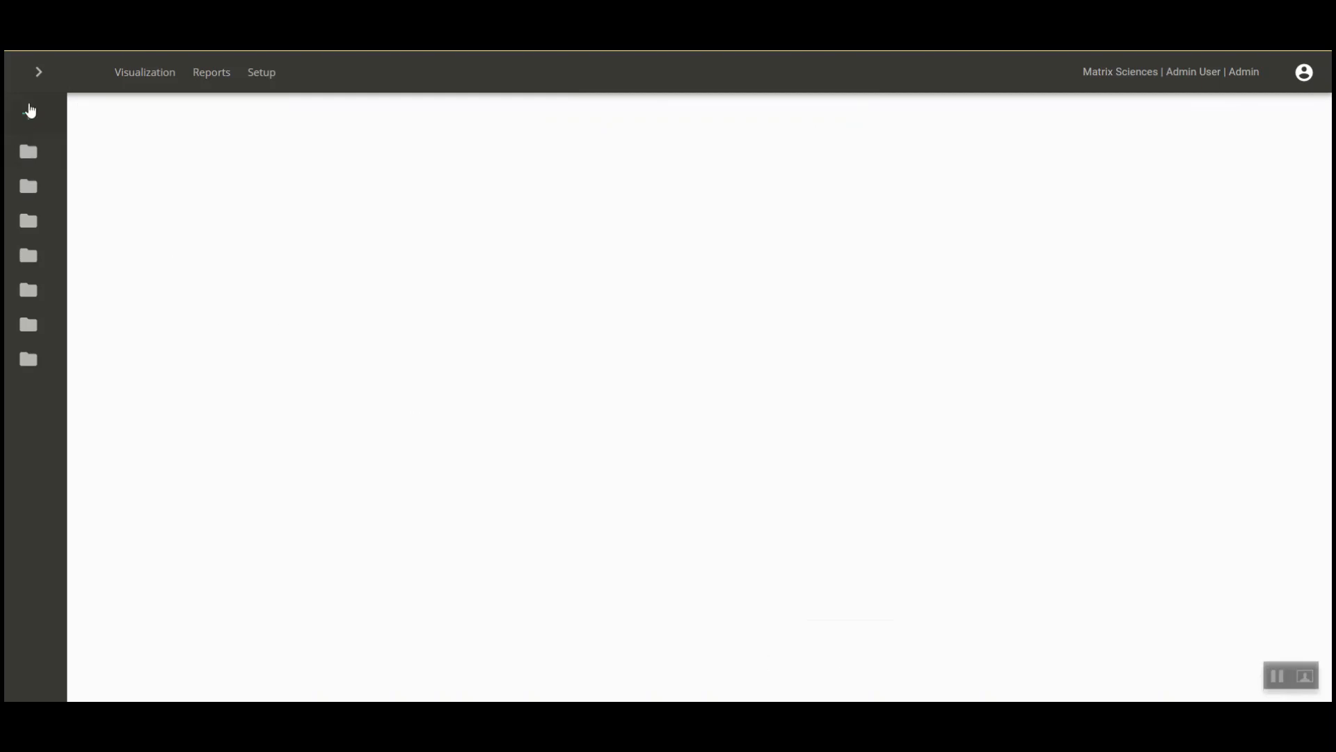
left_click(39, 73)
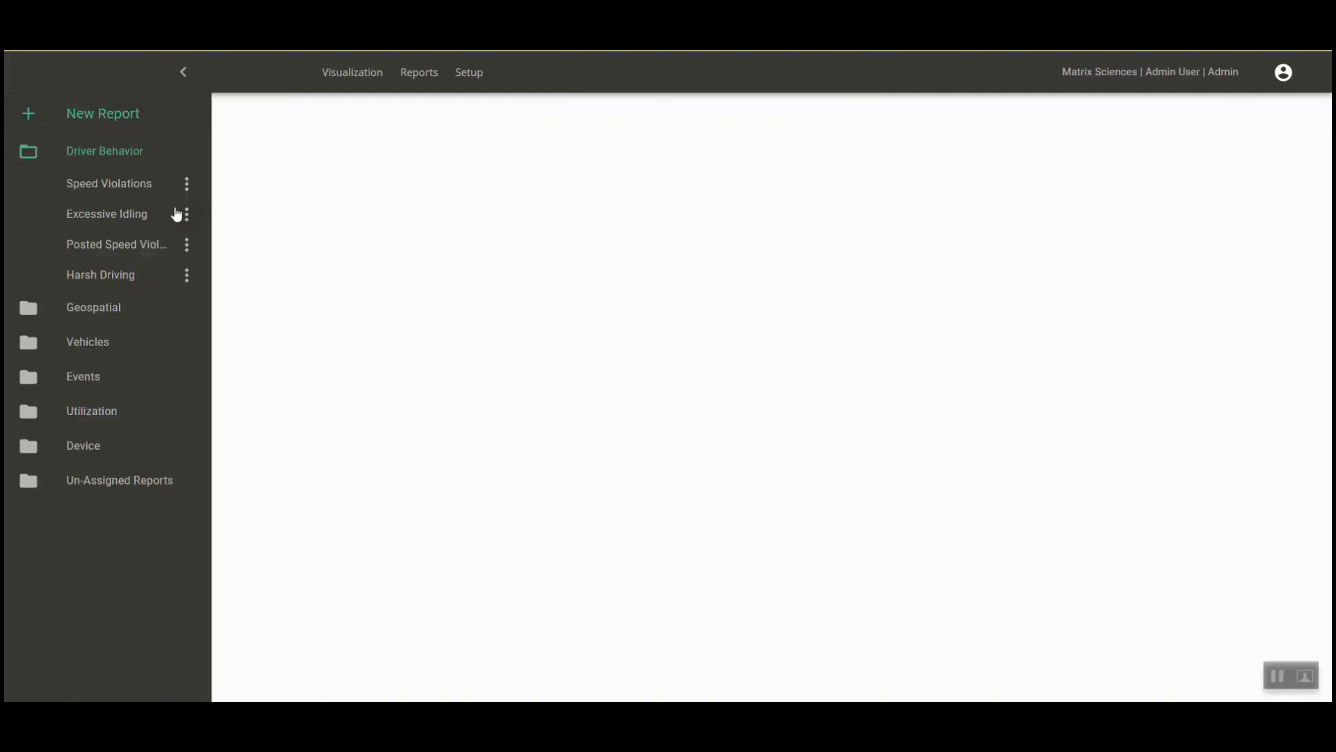
left_click(187, 214)
left_click(201, 218)
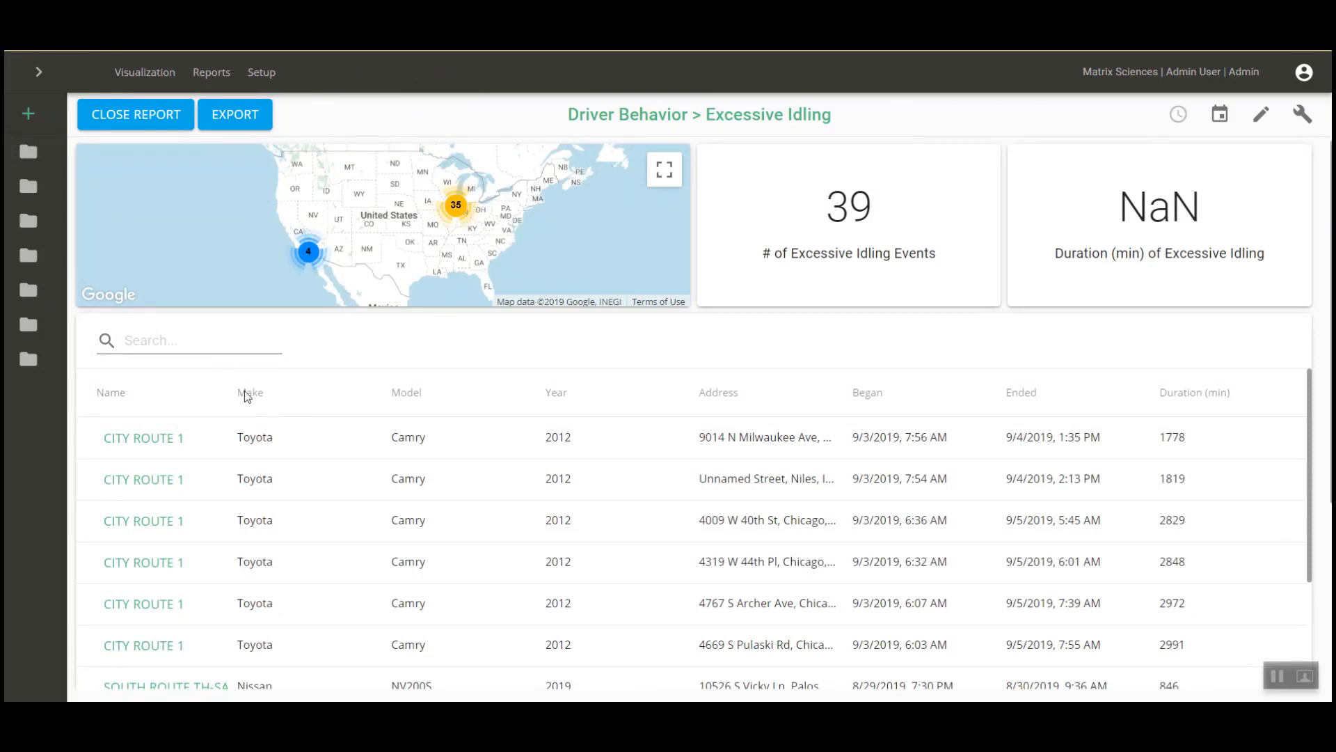
scroll(325, 500, "down", 3)
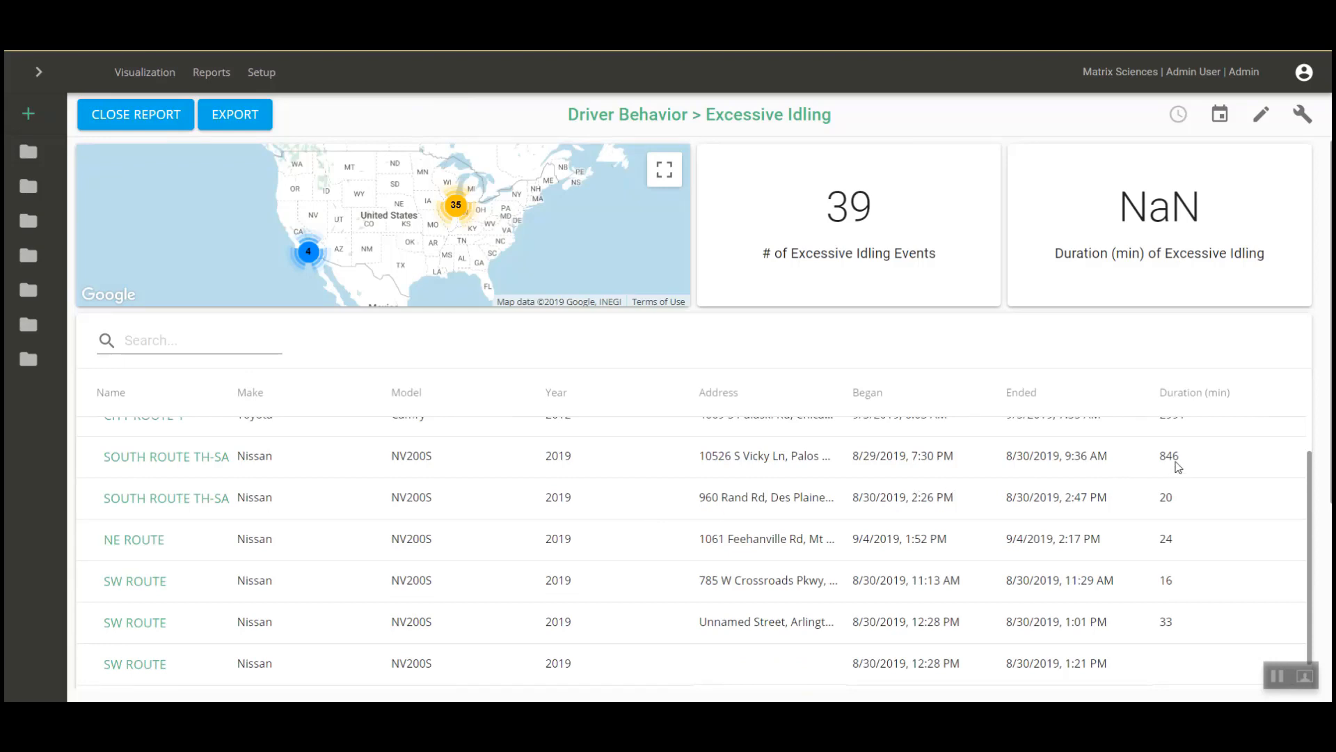
scroll(395, 534, "up", 3)
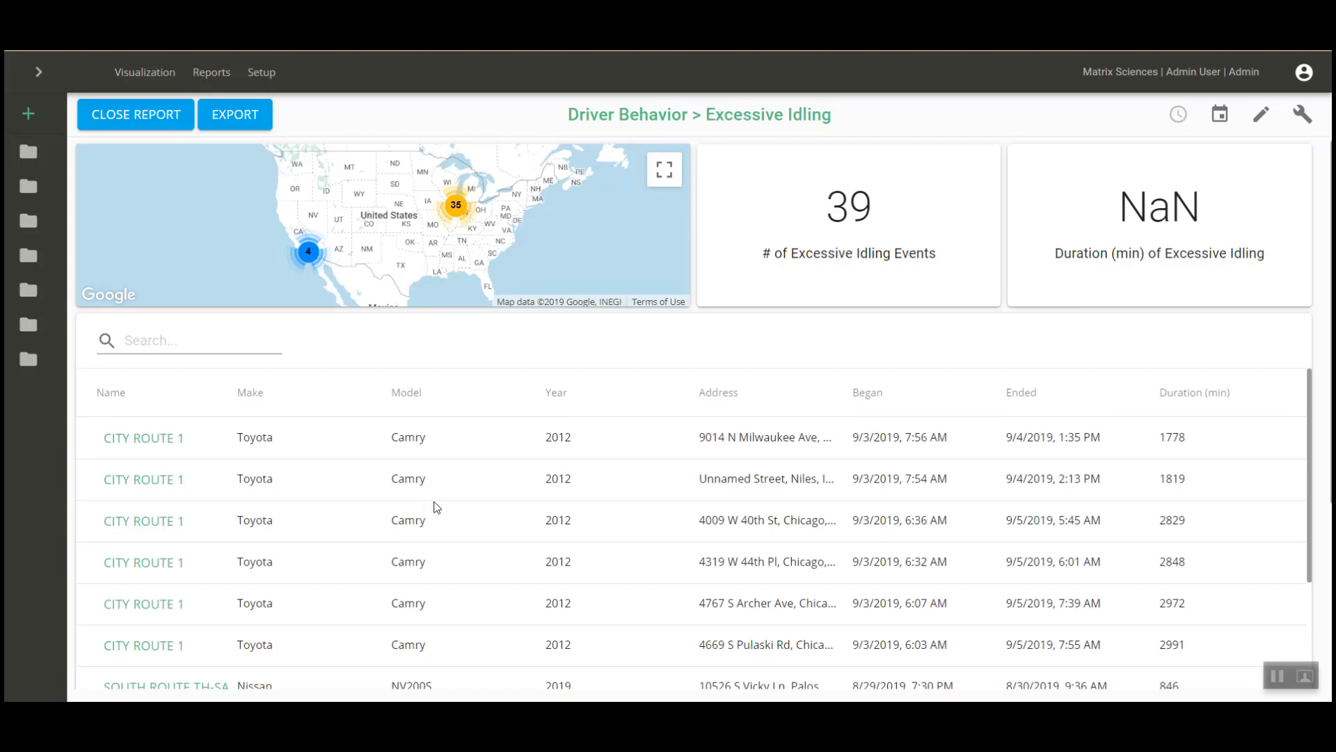
left_click(149, 123)
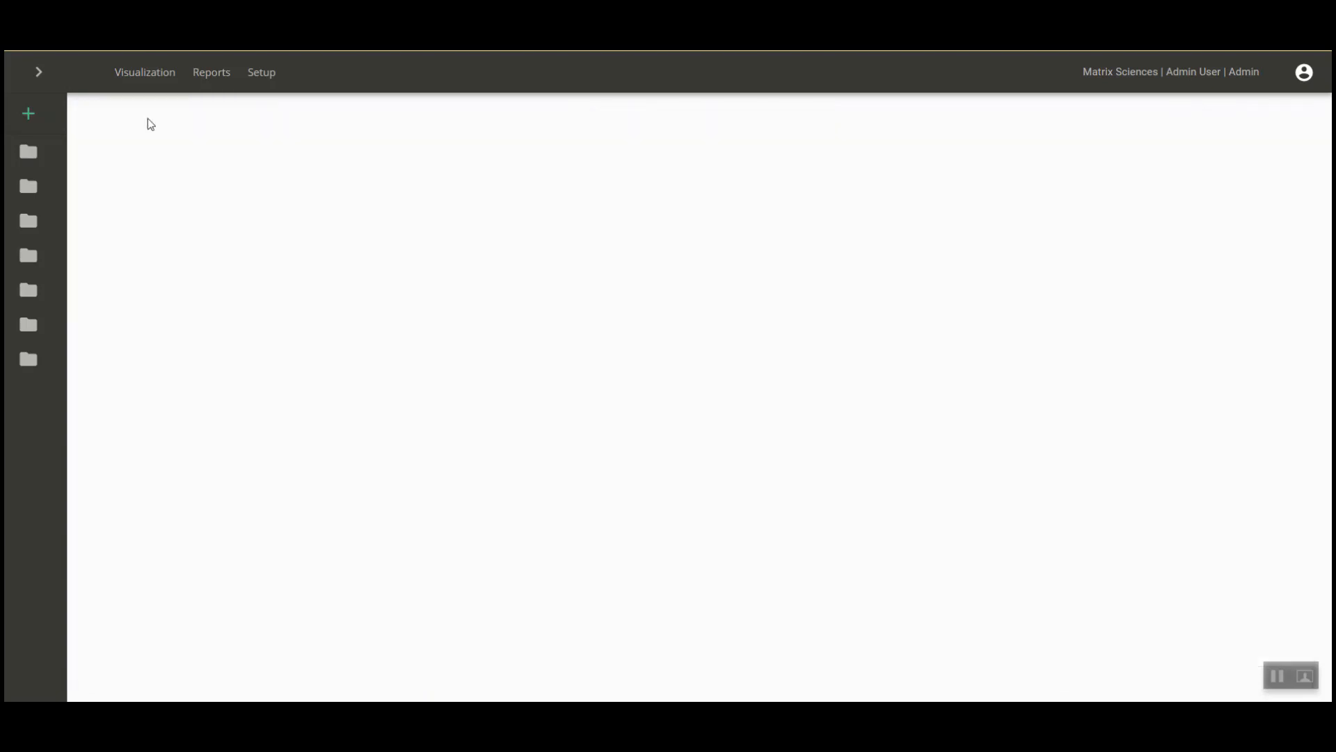